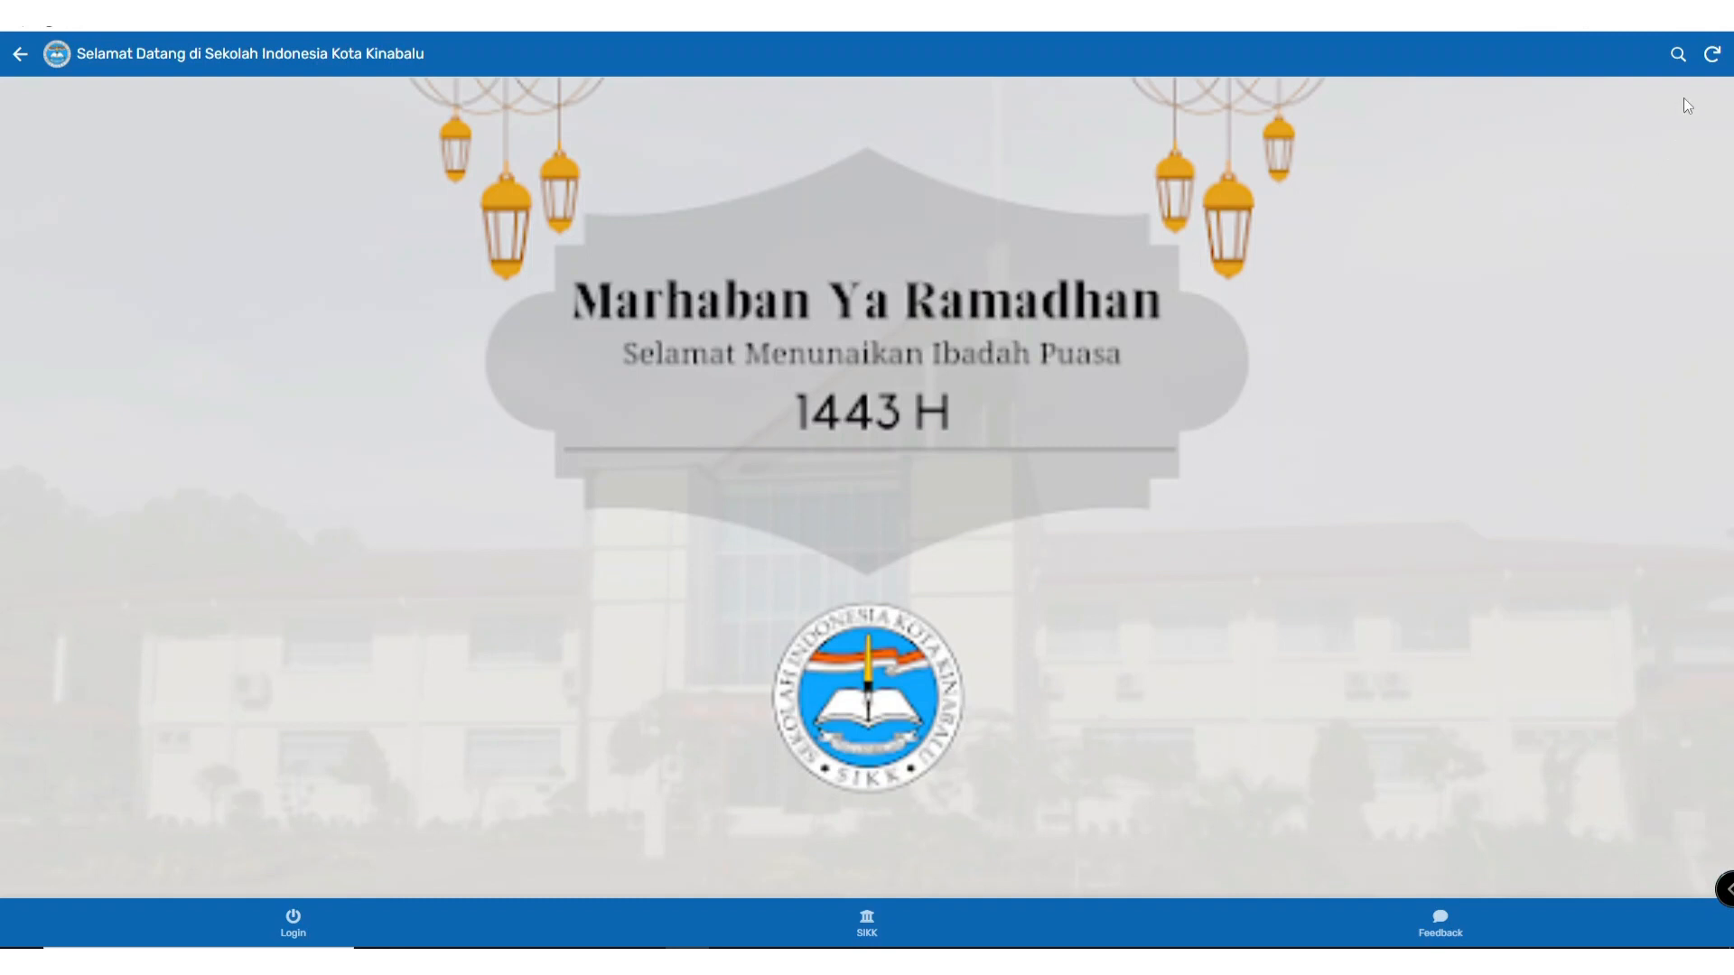
Step: Refresh the welcome page and log in with the TENAGA PENDIDIK user ID
left_click(1709, 56)
left_click(296, 924)
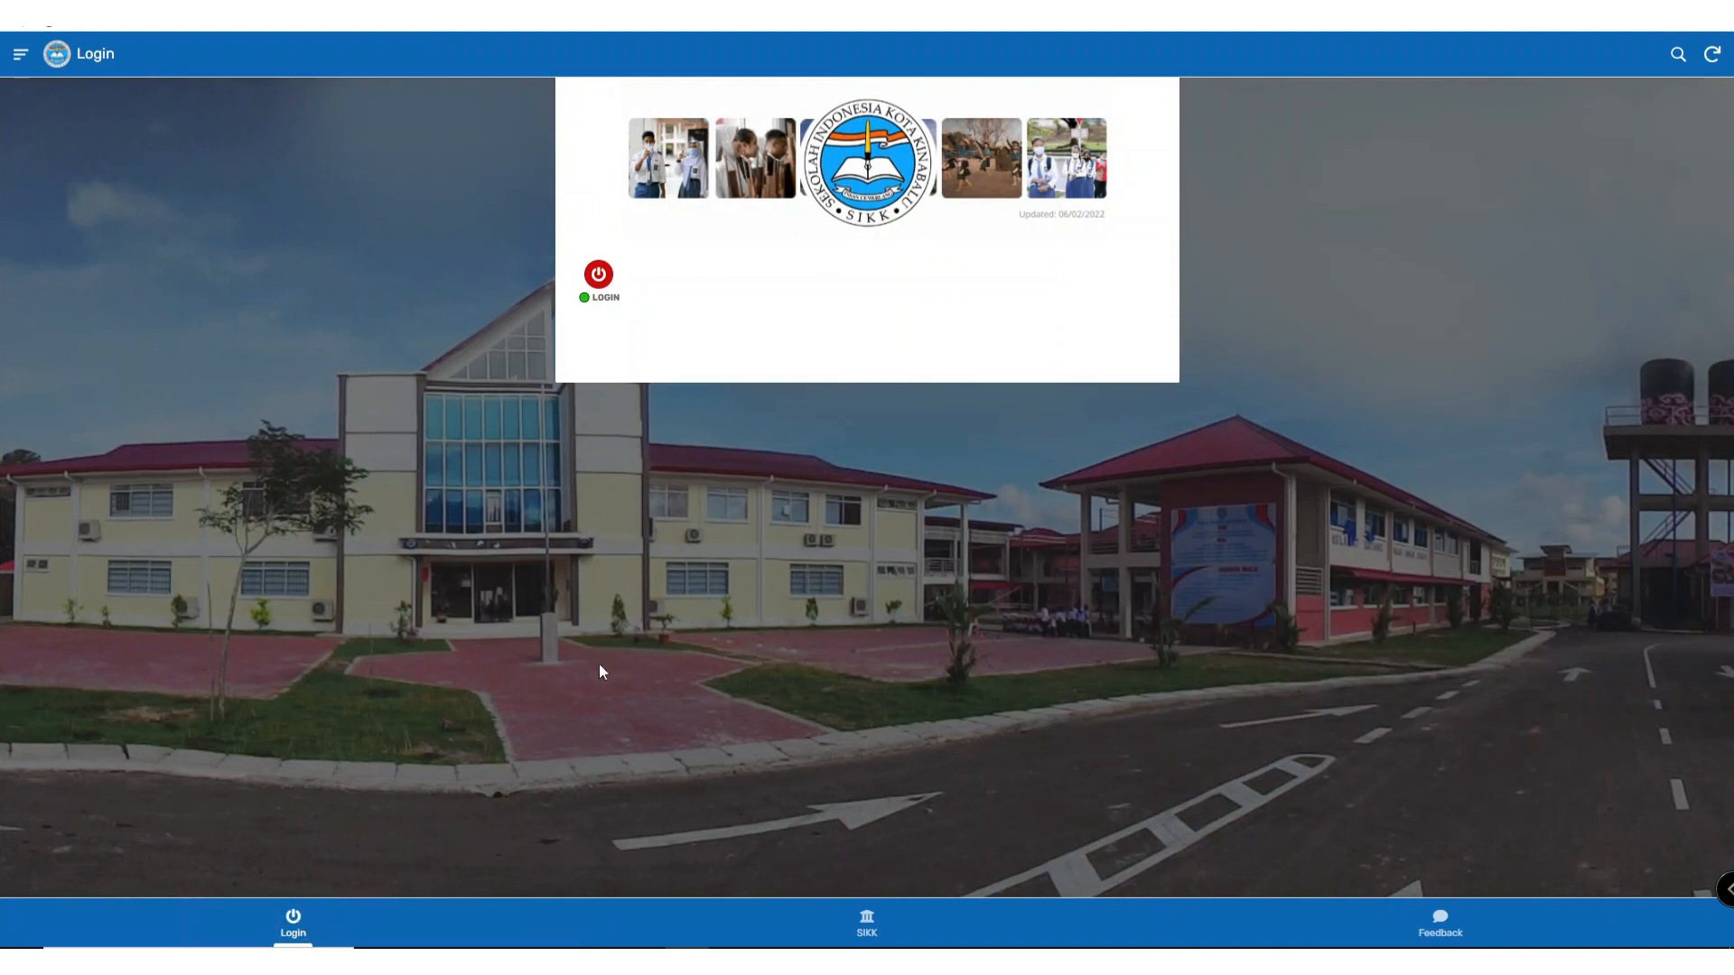
left_click(622, 289)
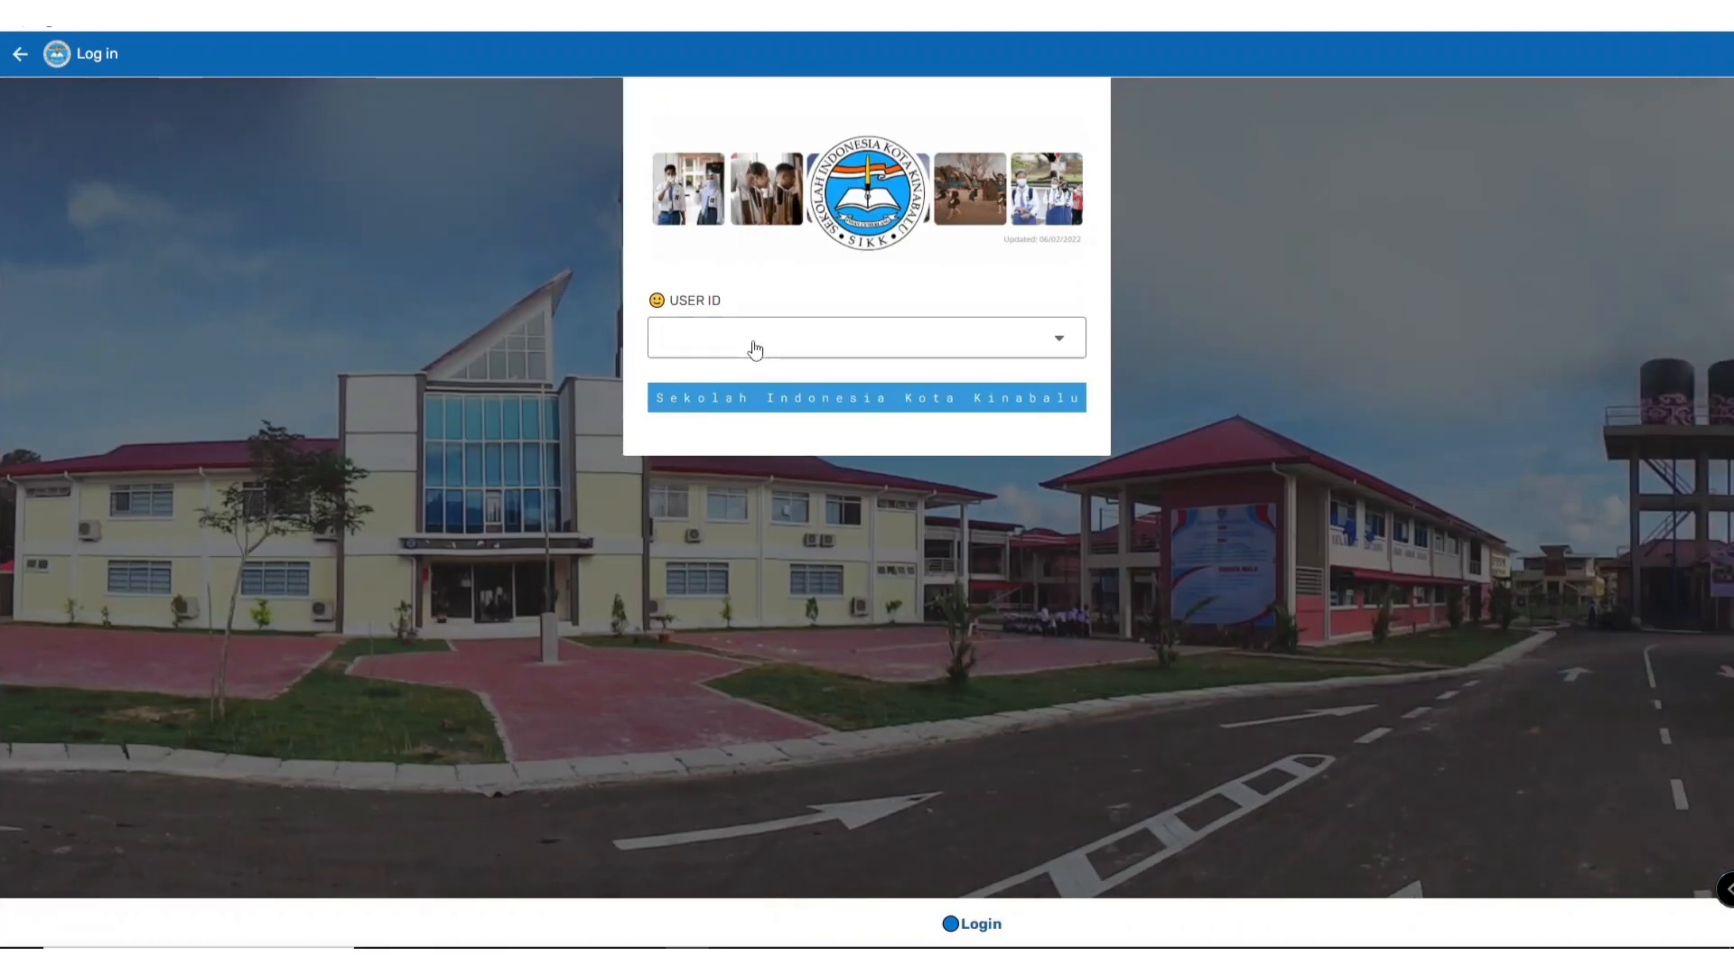
left_click(752, 347)
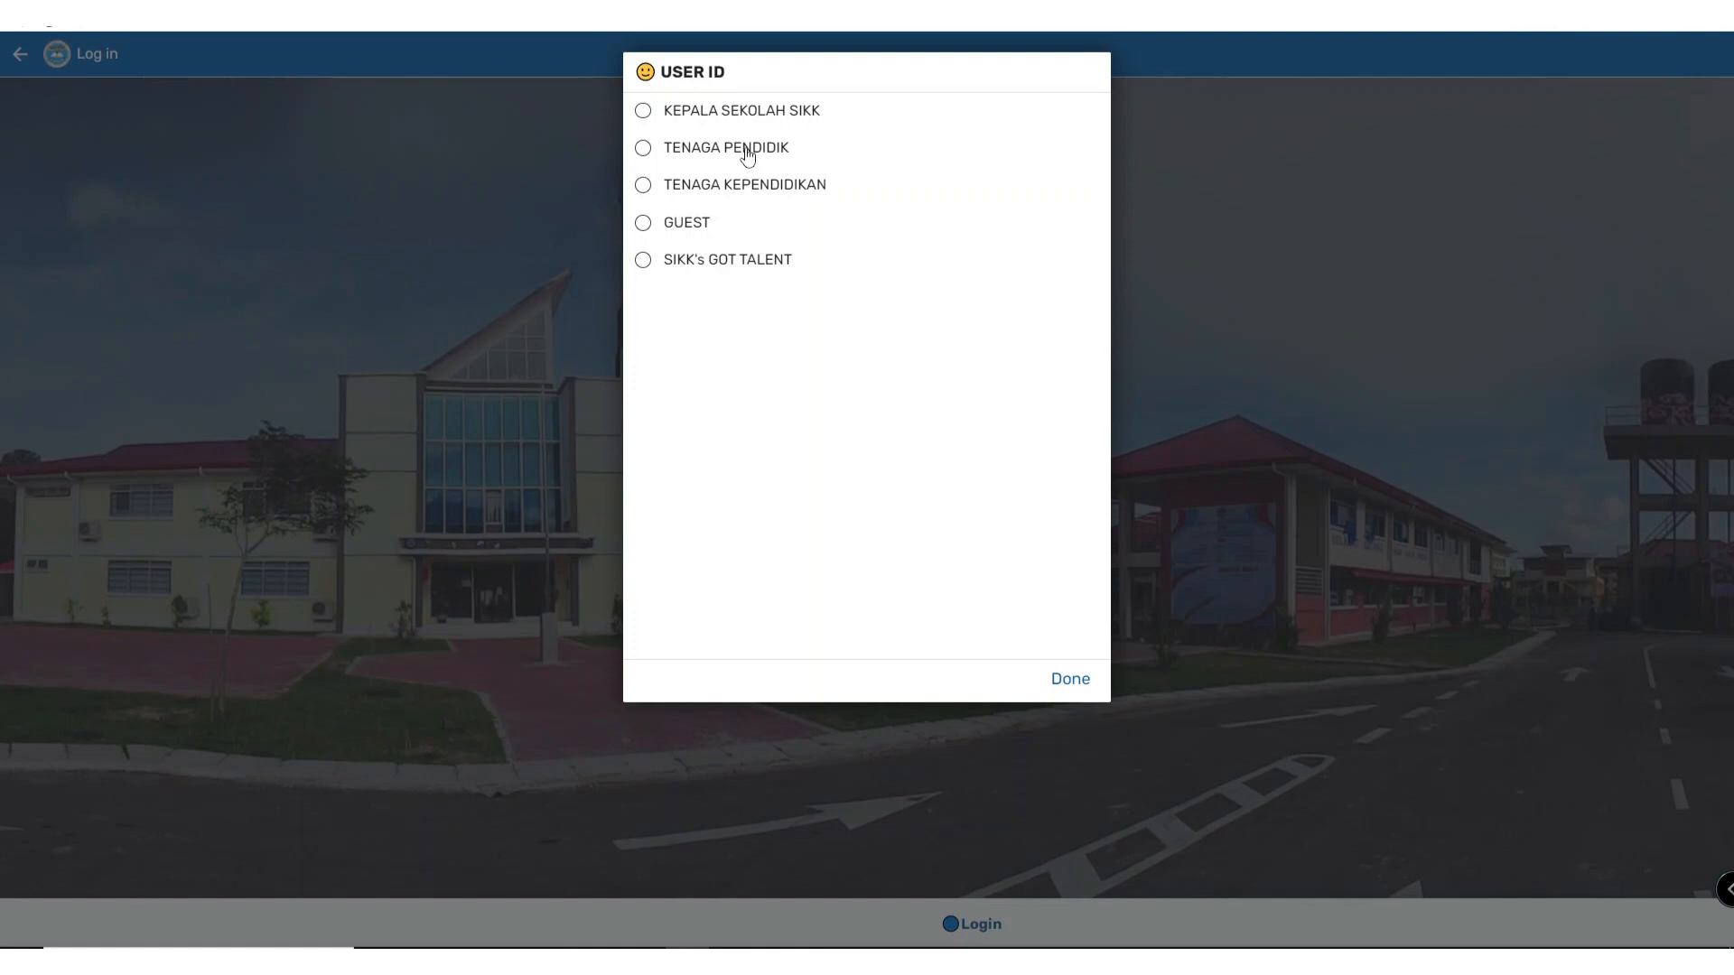
left_click(645, 154)
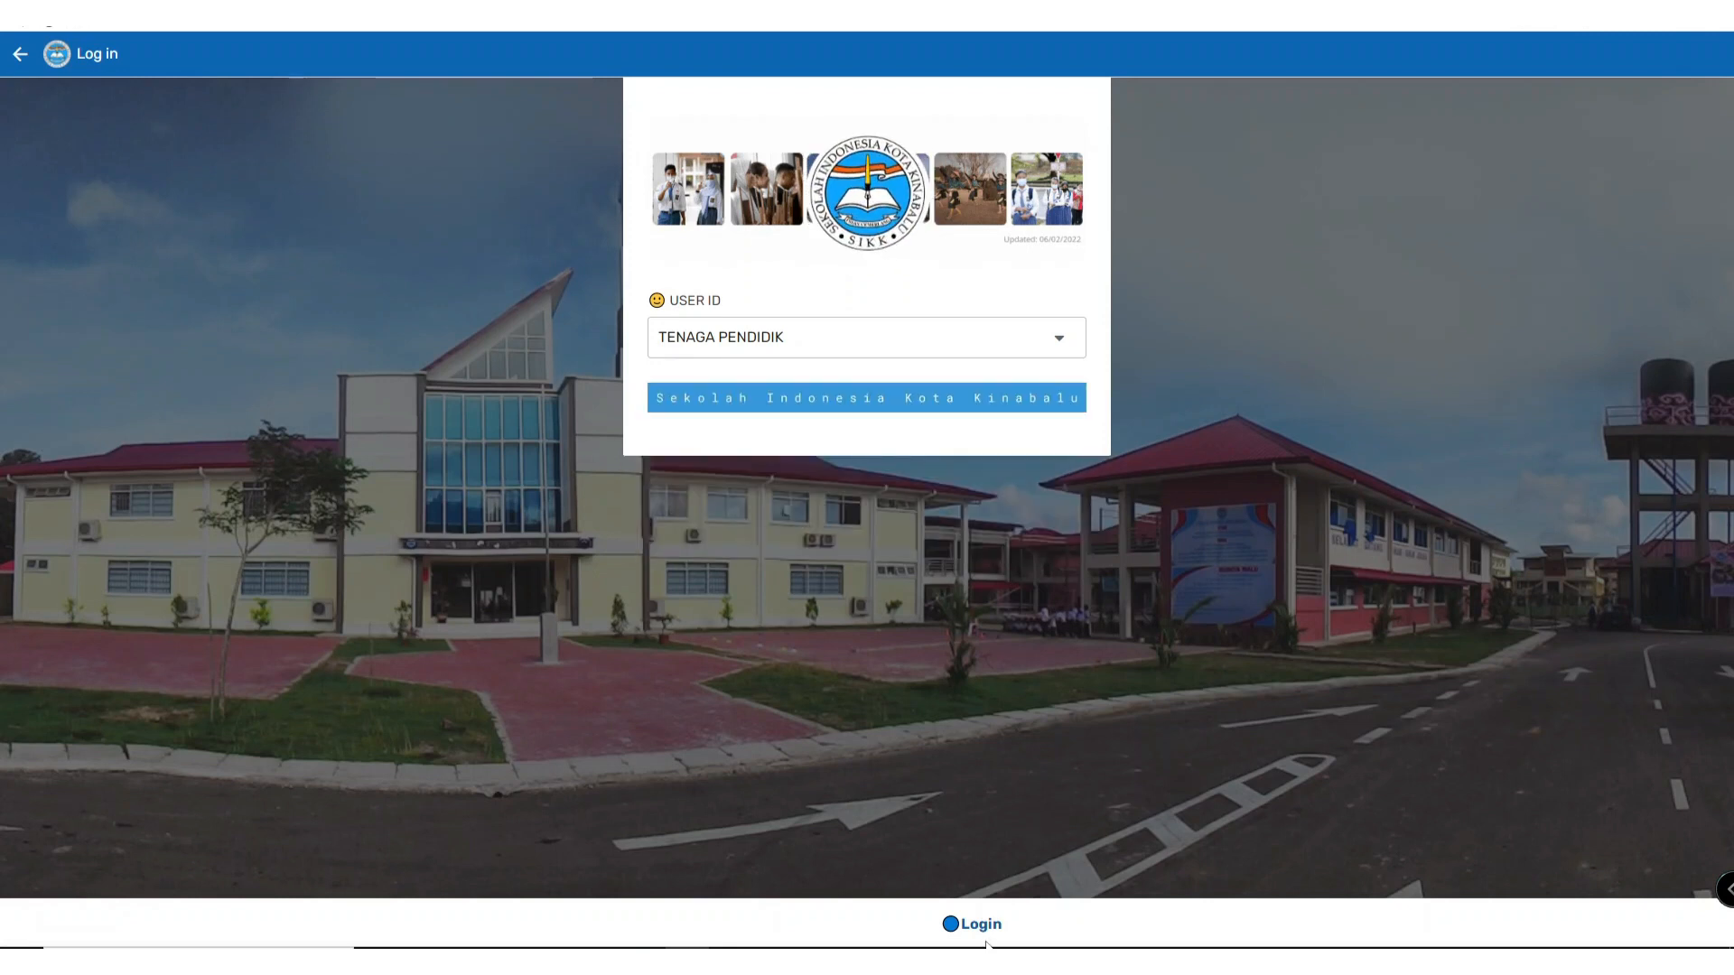
left_click(985, 929)
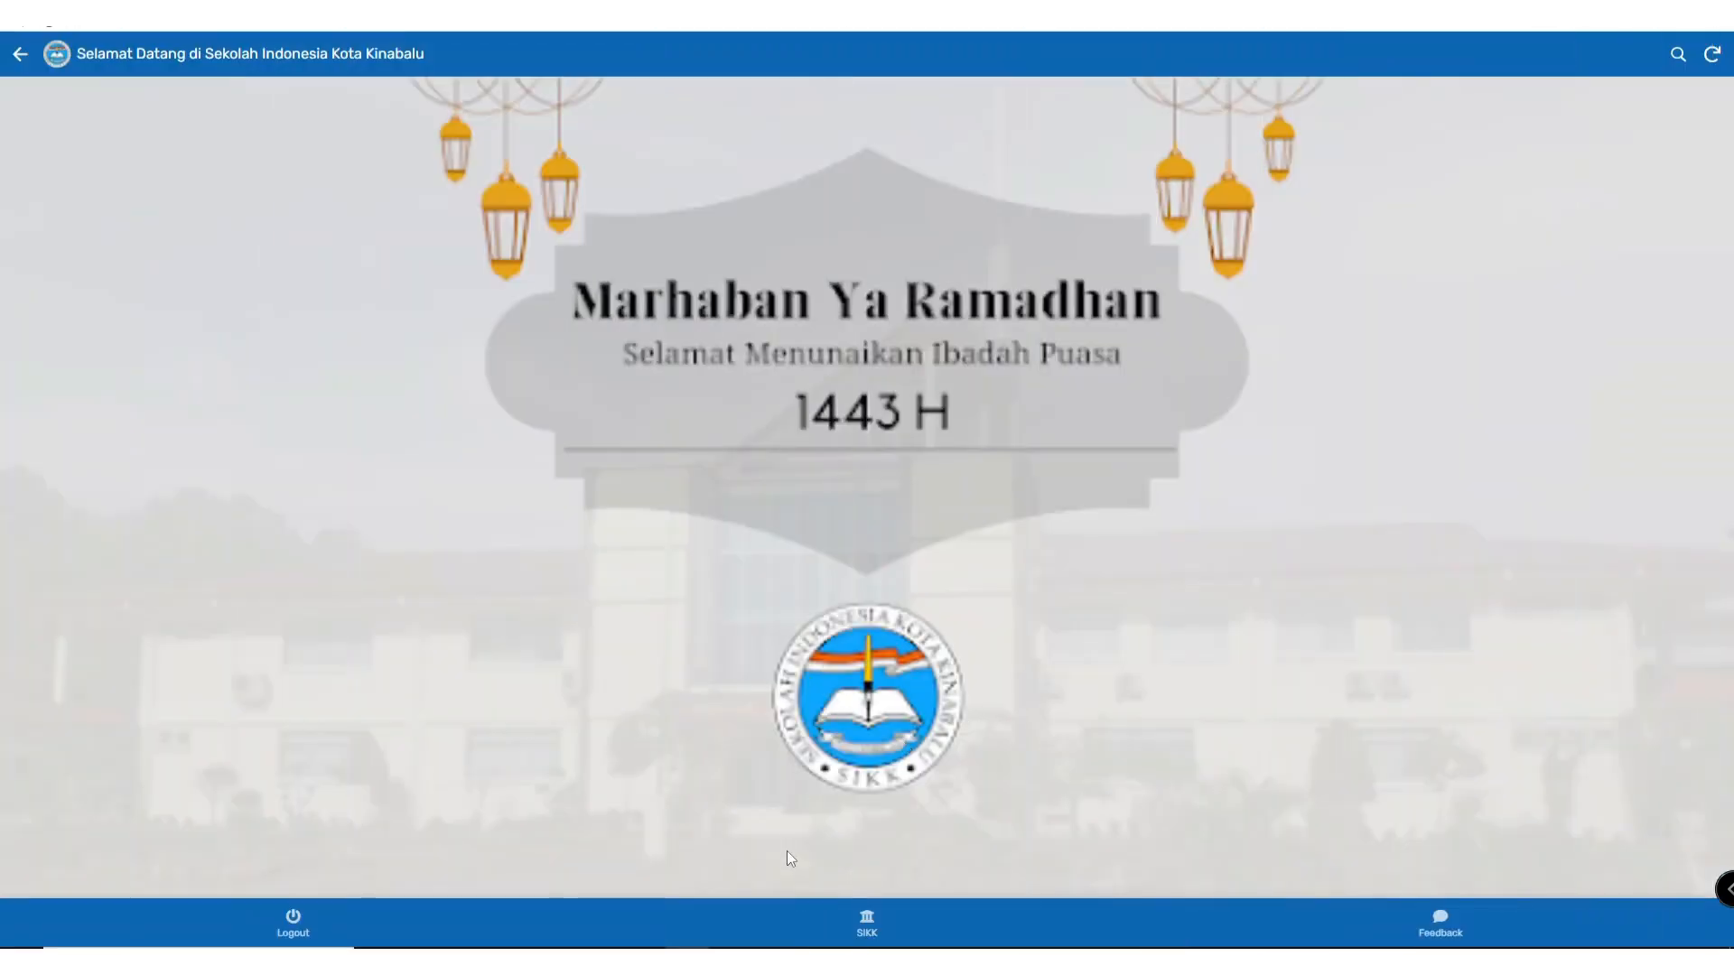
Step: Look through the INFO GRAFIK, SISWA BARU & MUTASI and SiAP pages of the SIKK section, returning to the SIKK overview
left_click(849, 934)
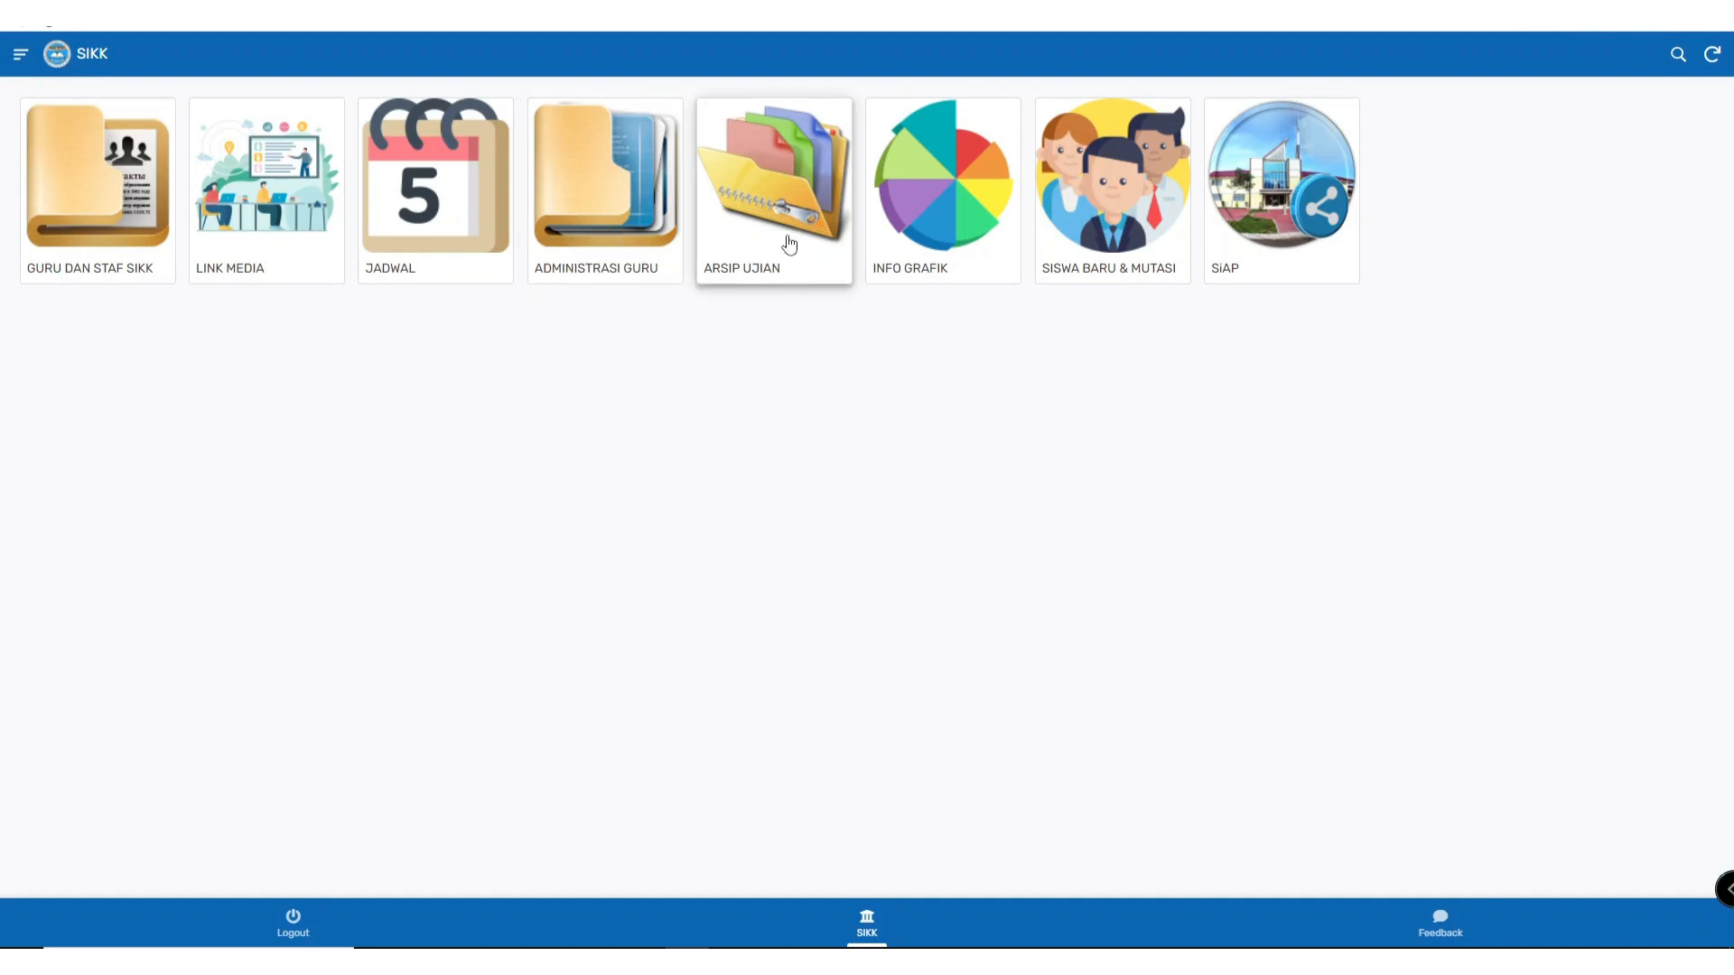
left_click(918, 257)
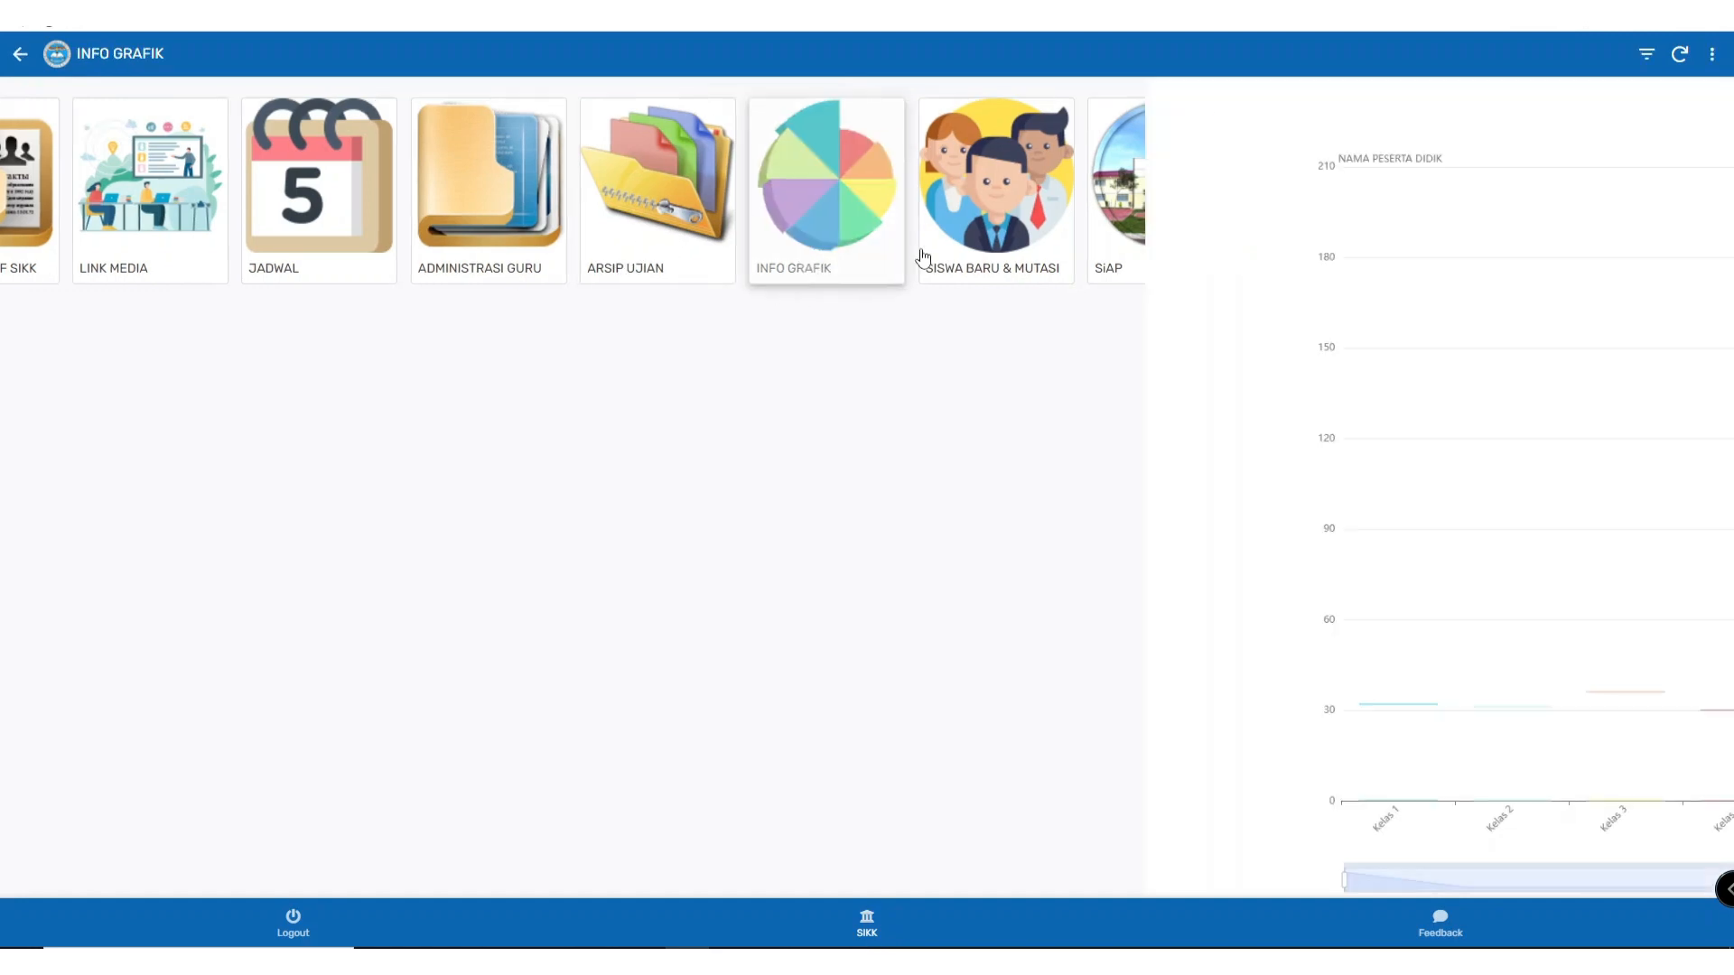
left_click(22, 55)
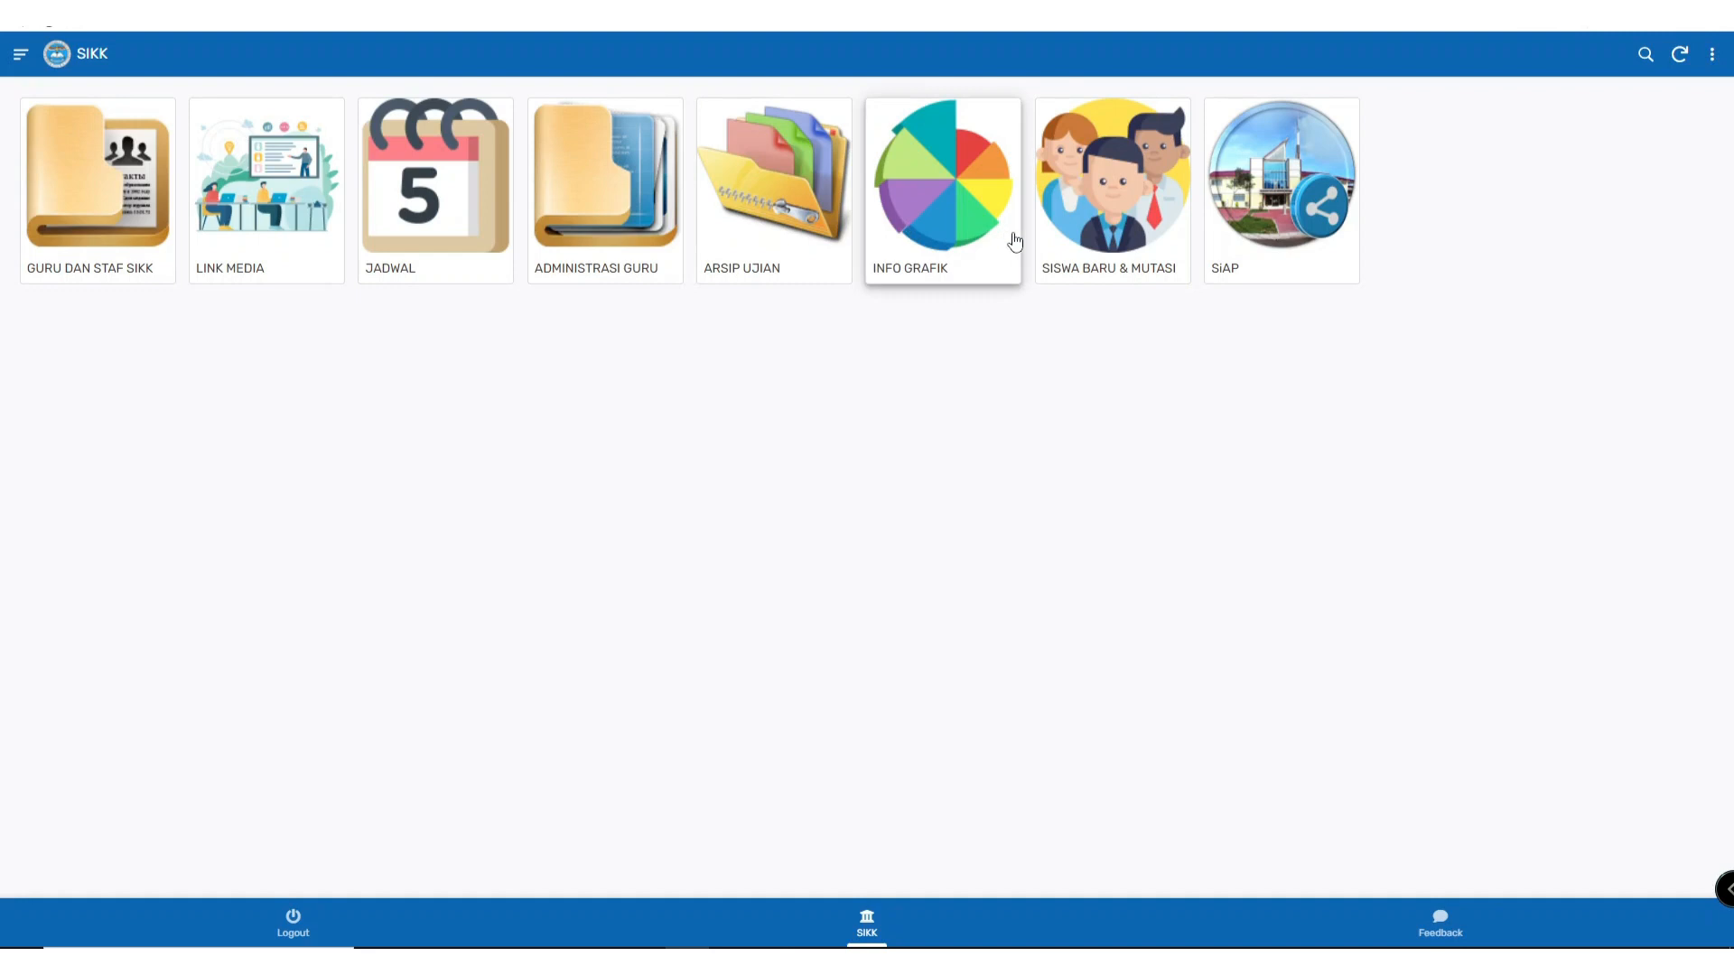
left_click(1103, 246)
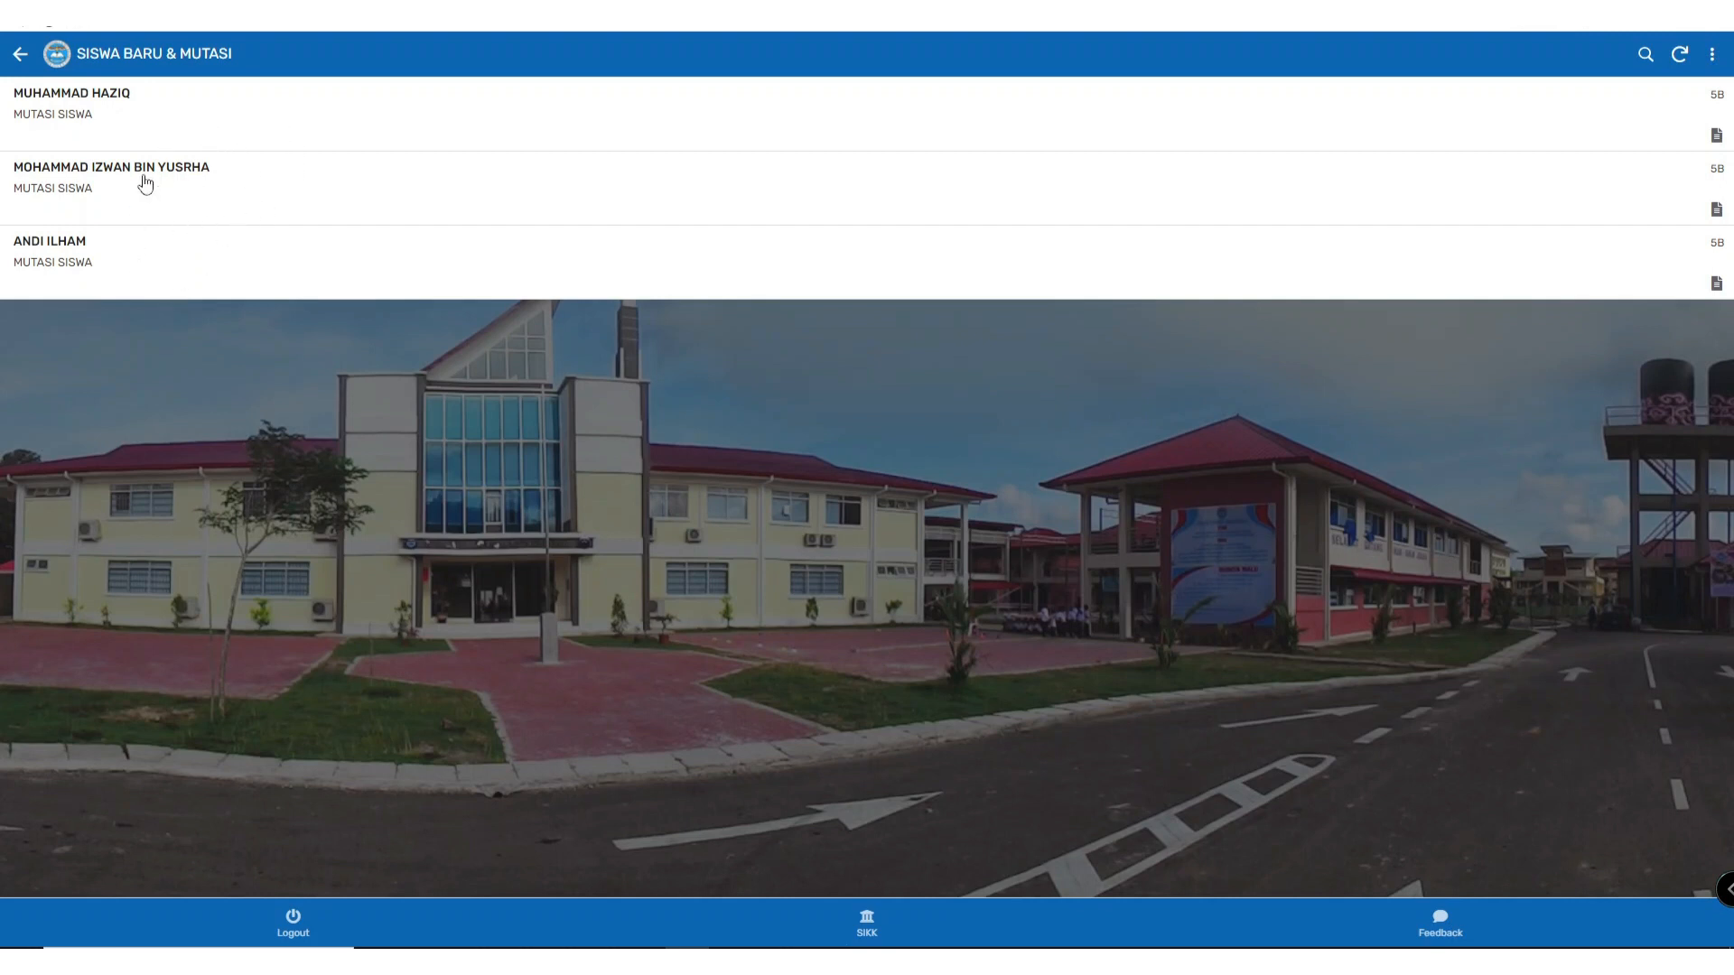
left_click(20, 54)
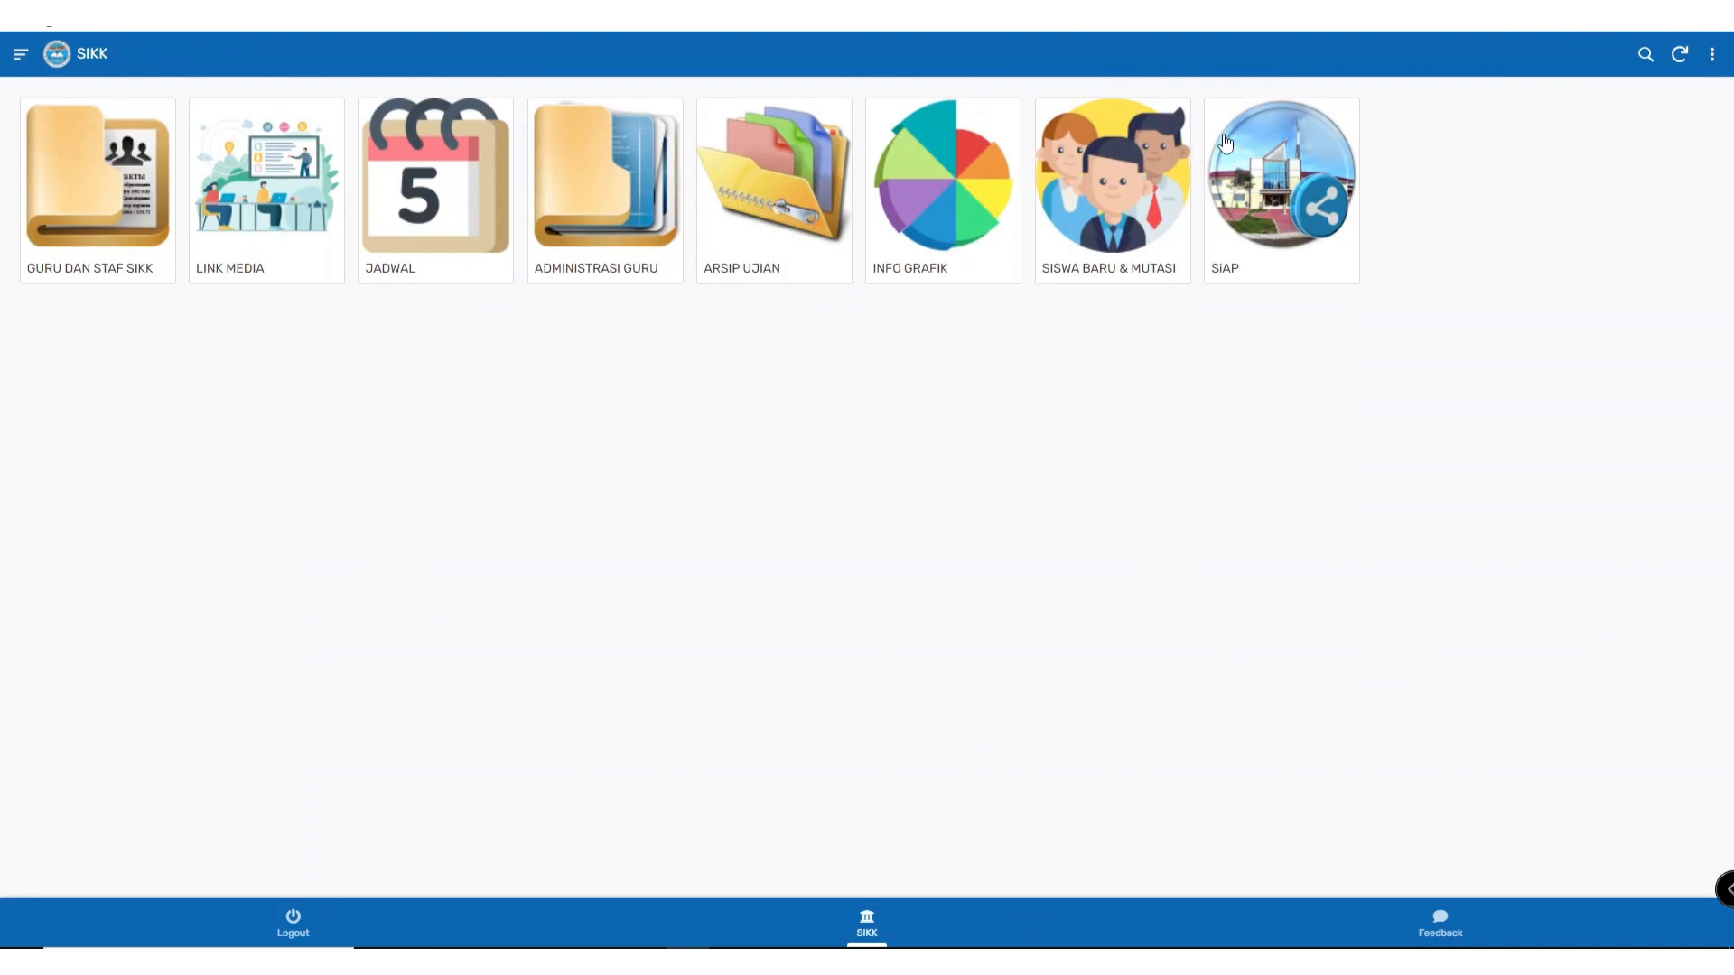
left_click(1265, 214)
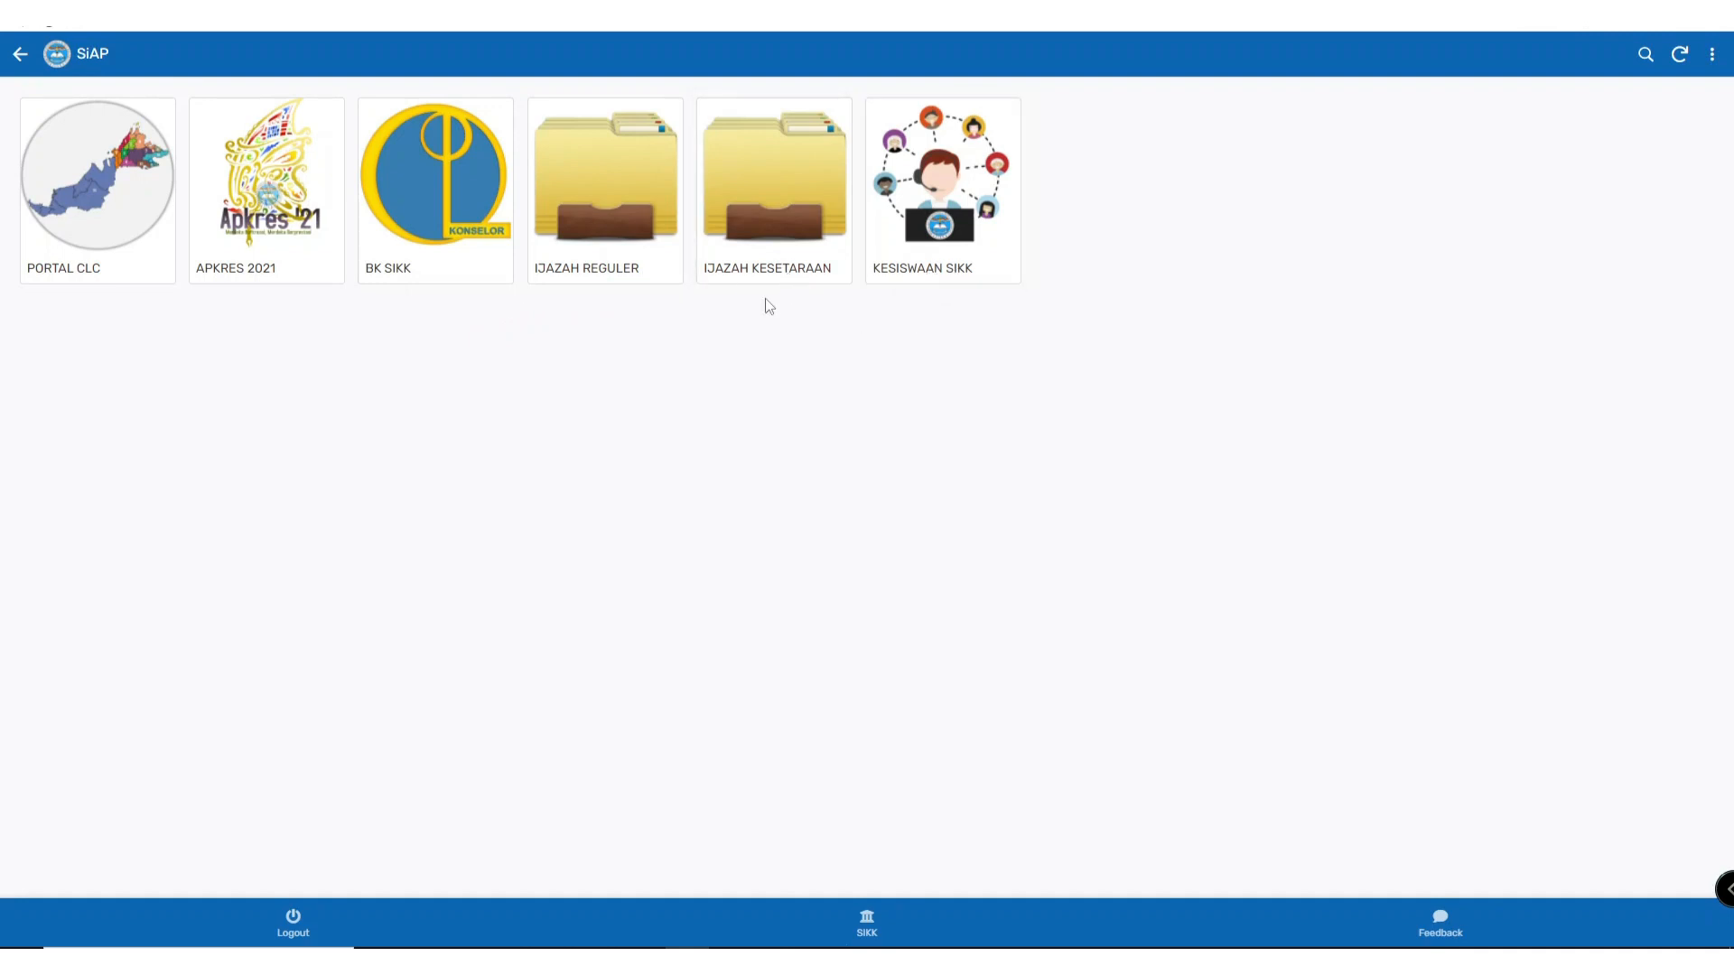
left_click(19, 56)
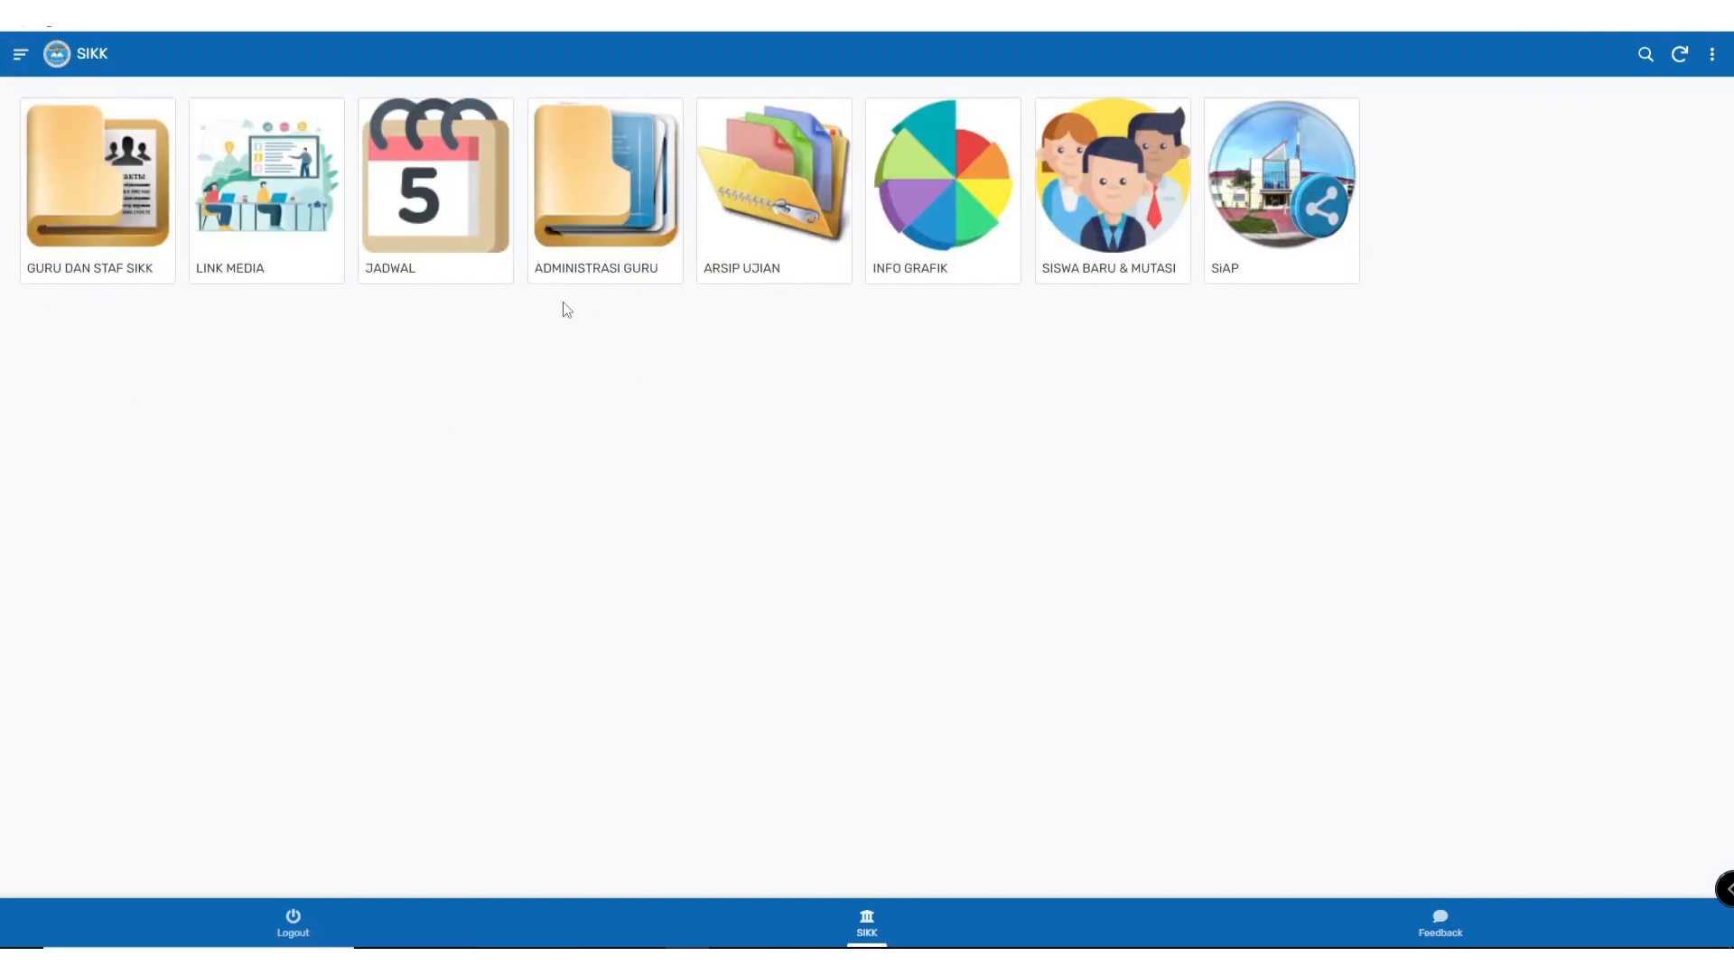
Step: Open ADMINISTRASI GURU and look over the teaching document categories and the administration history
left_click(612, 233)
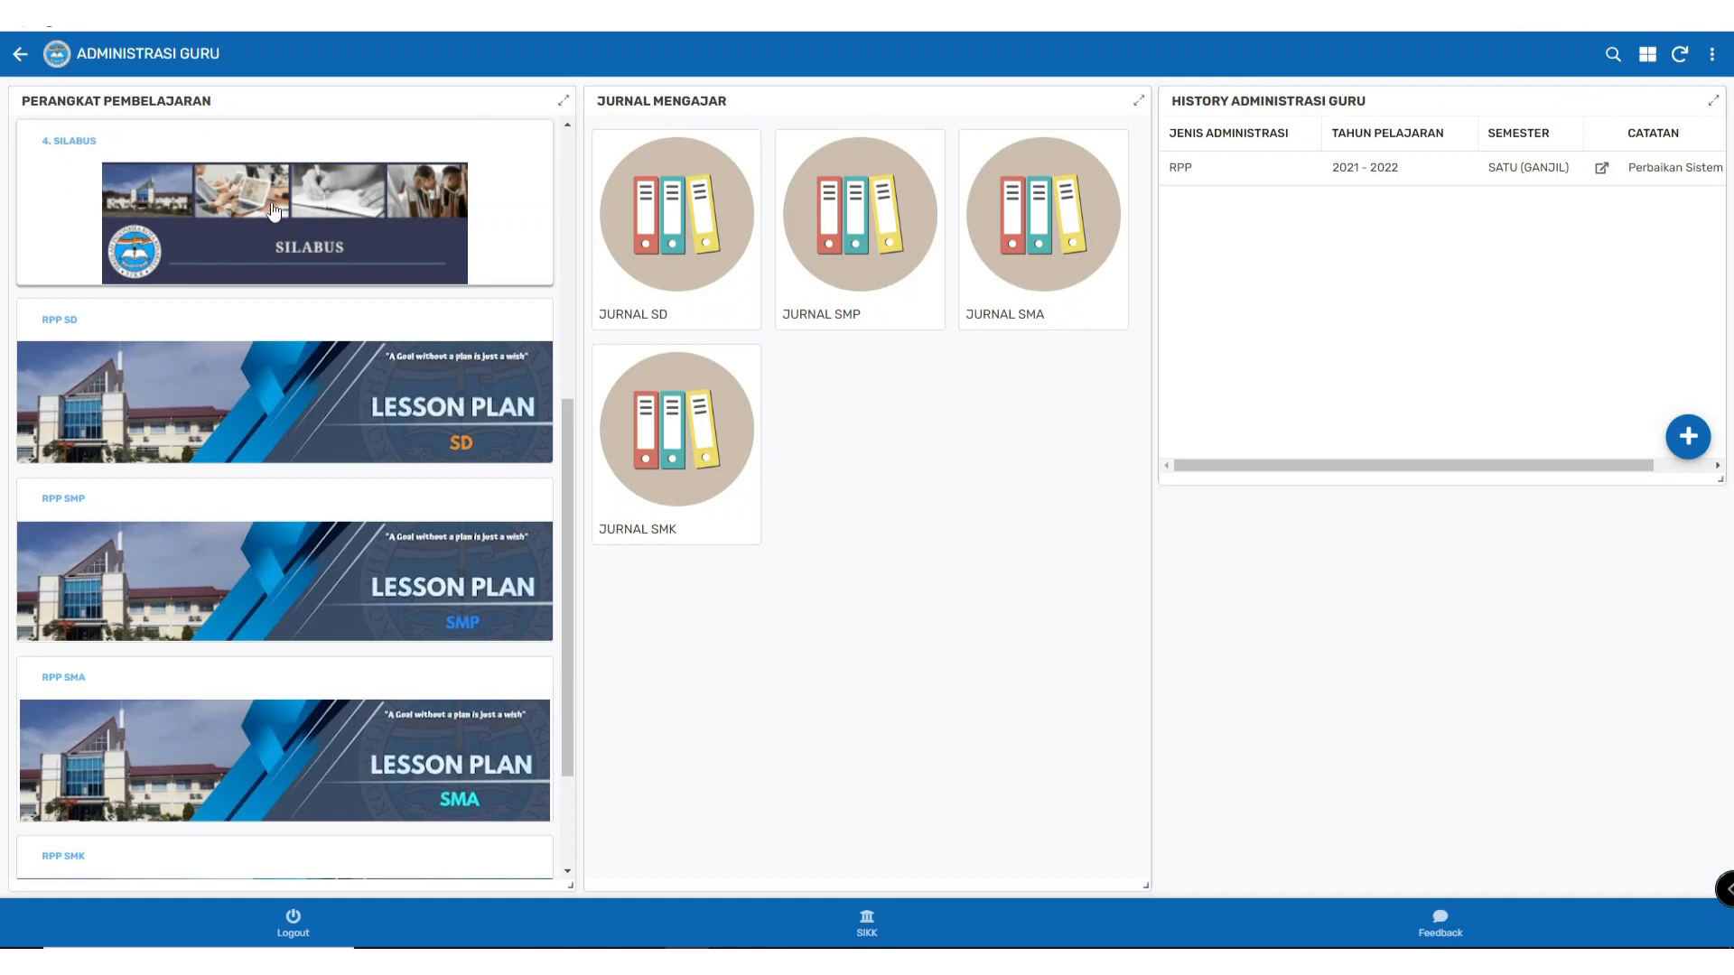
scroll(307, 126, "up", 6)
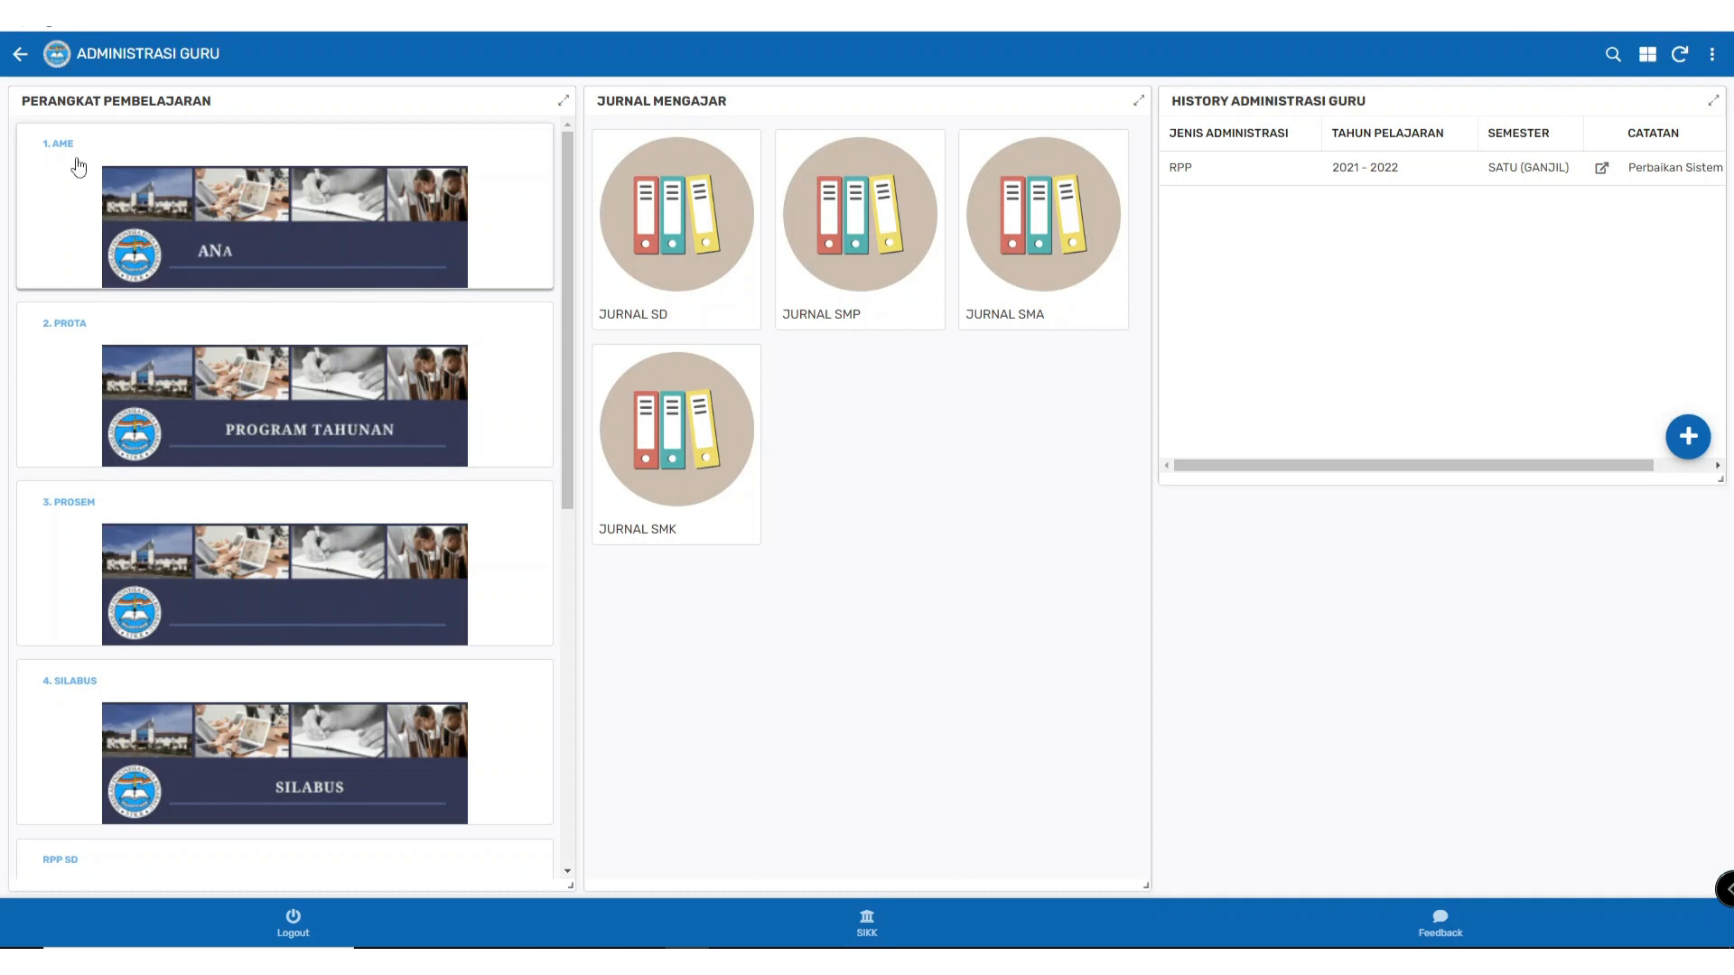
scroll(99, 334, "down", 2)
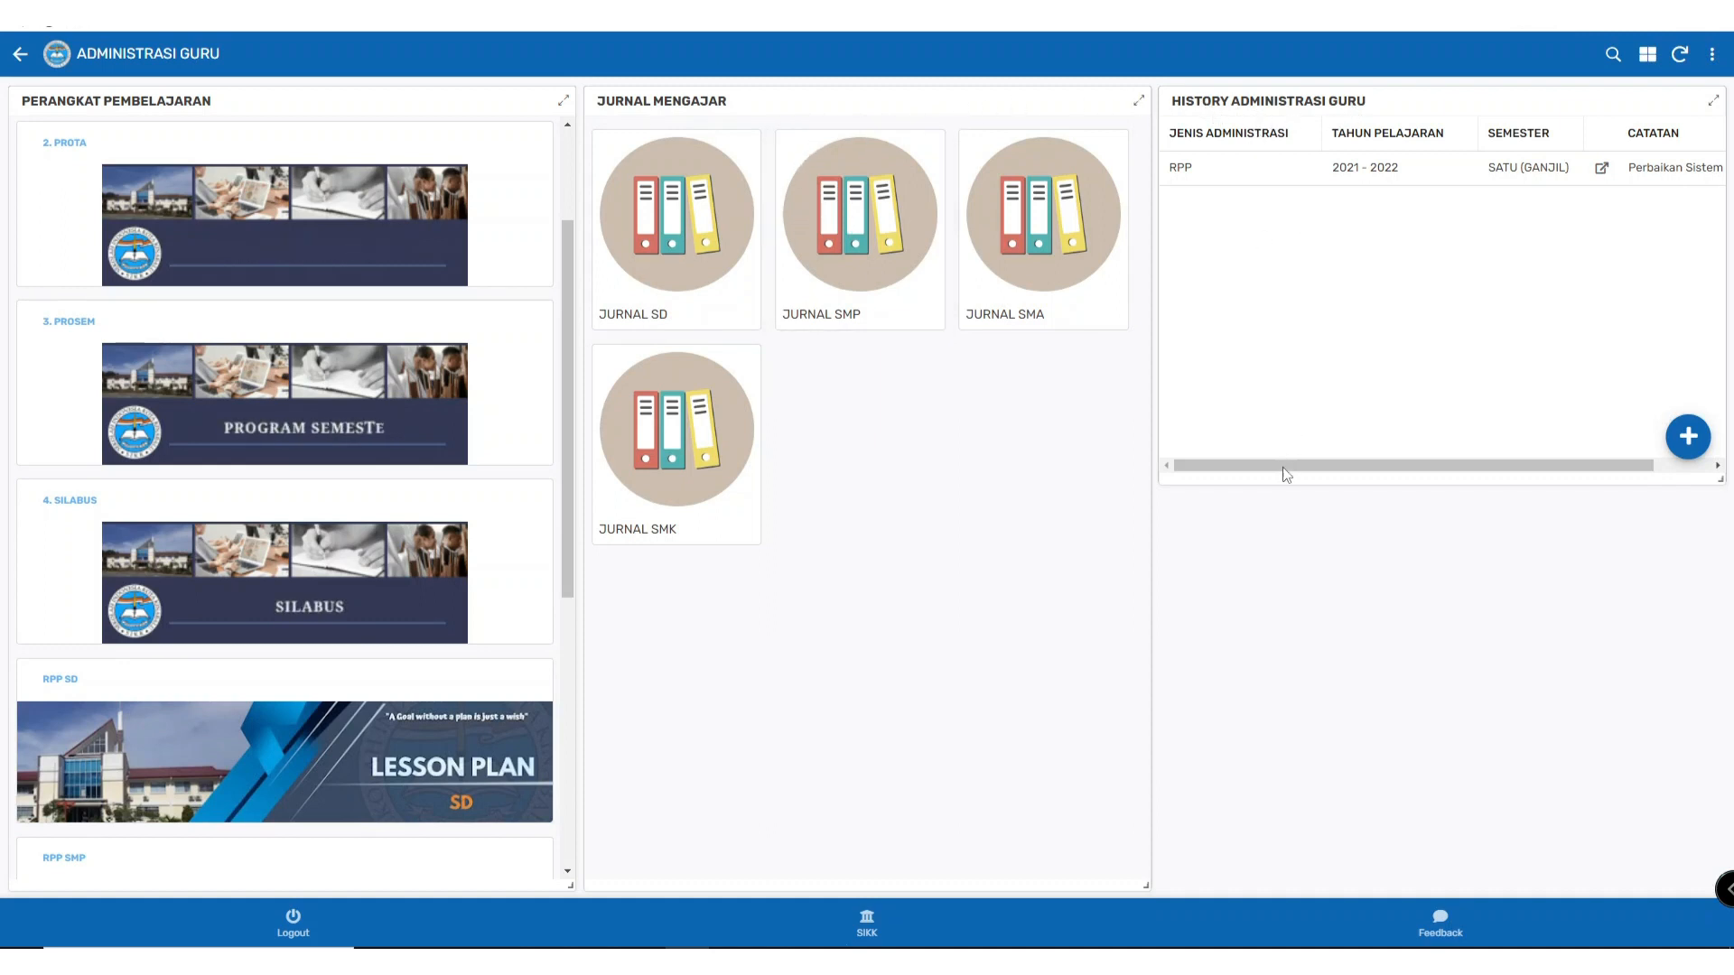
left_click_drag(1282, 467, 1223, 478)
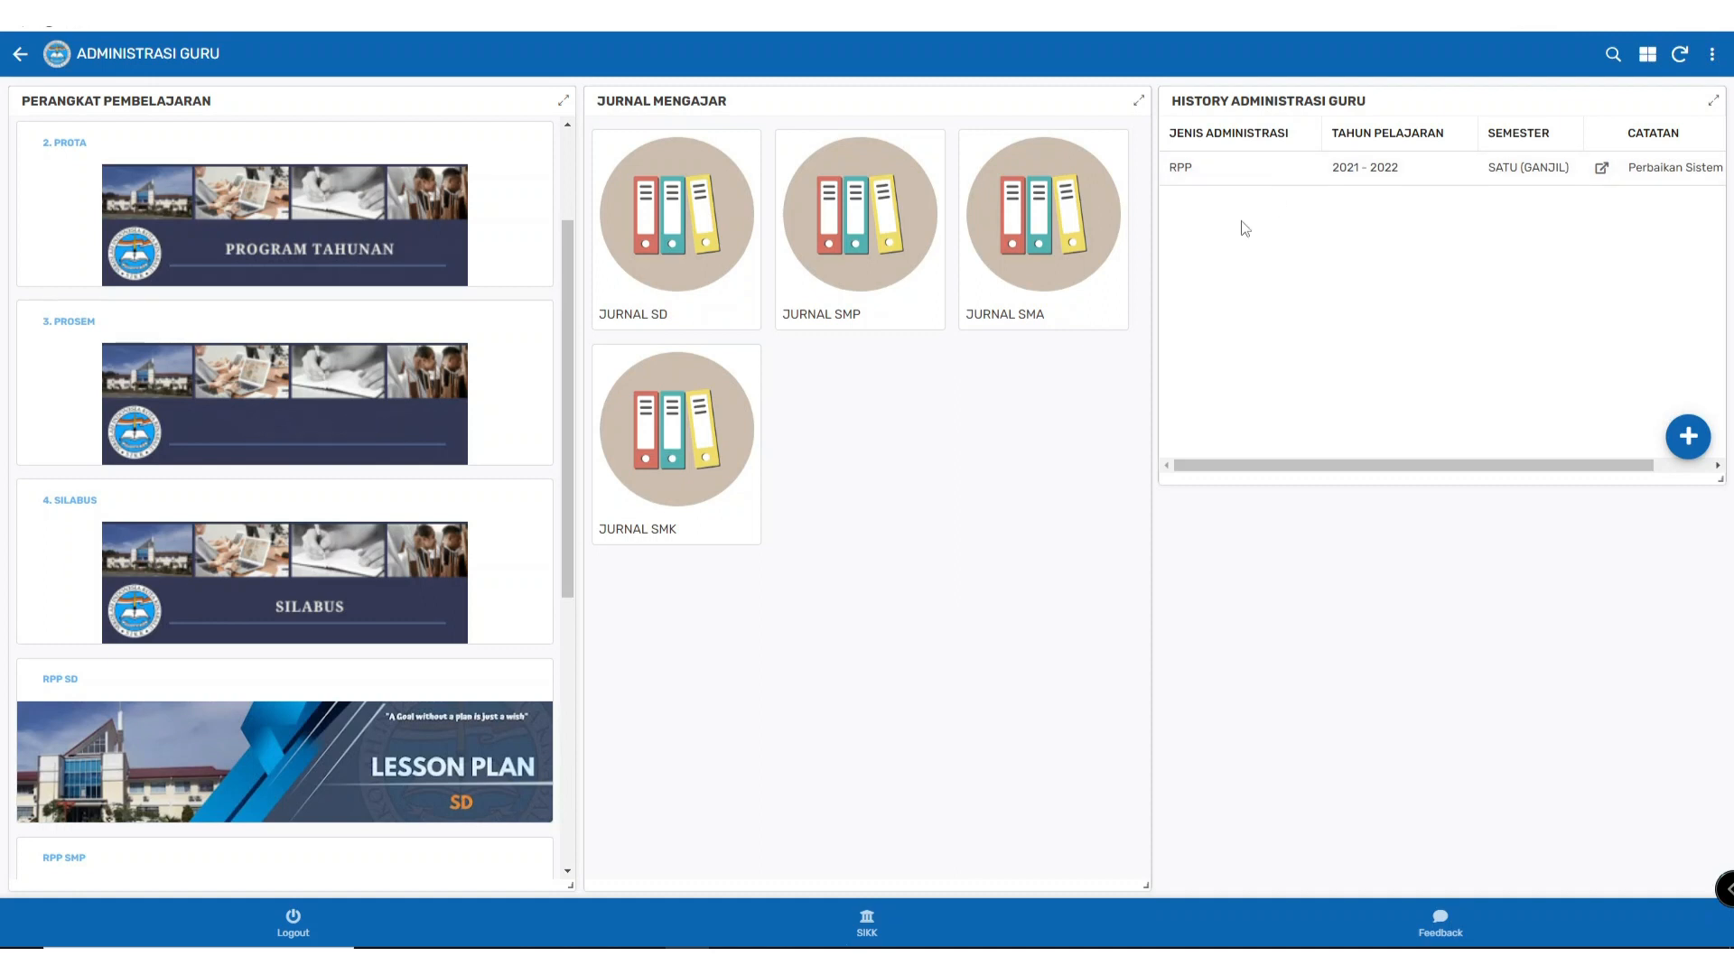
scroll(203, 172, "up", 2)
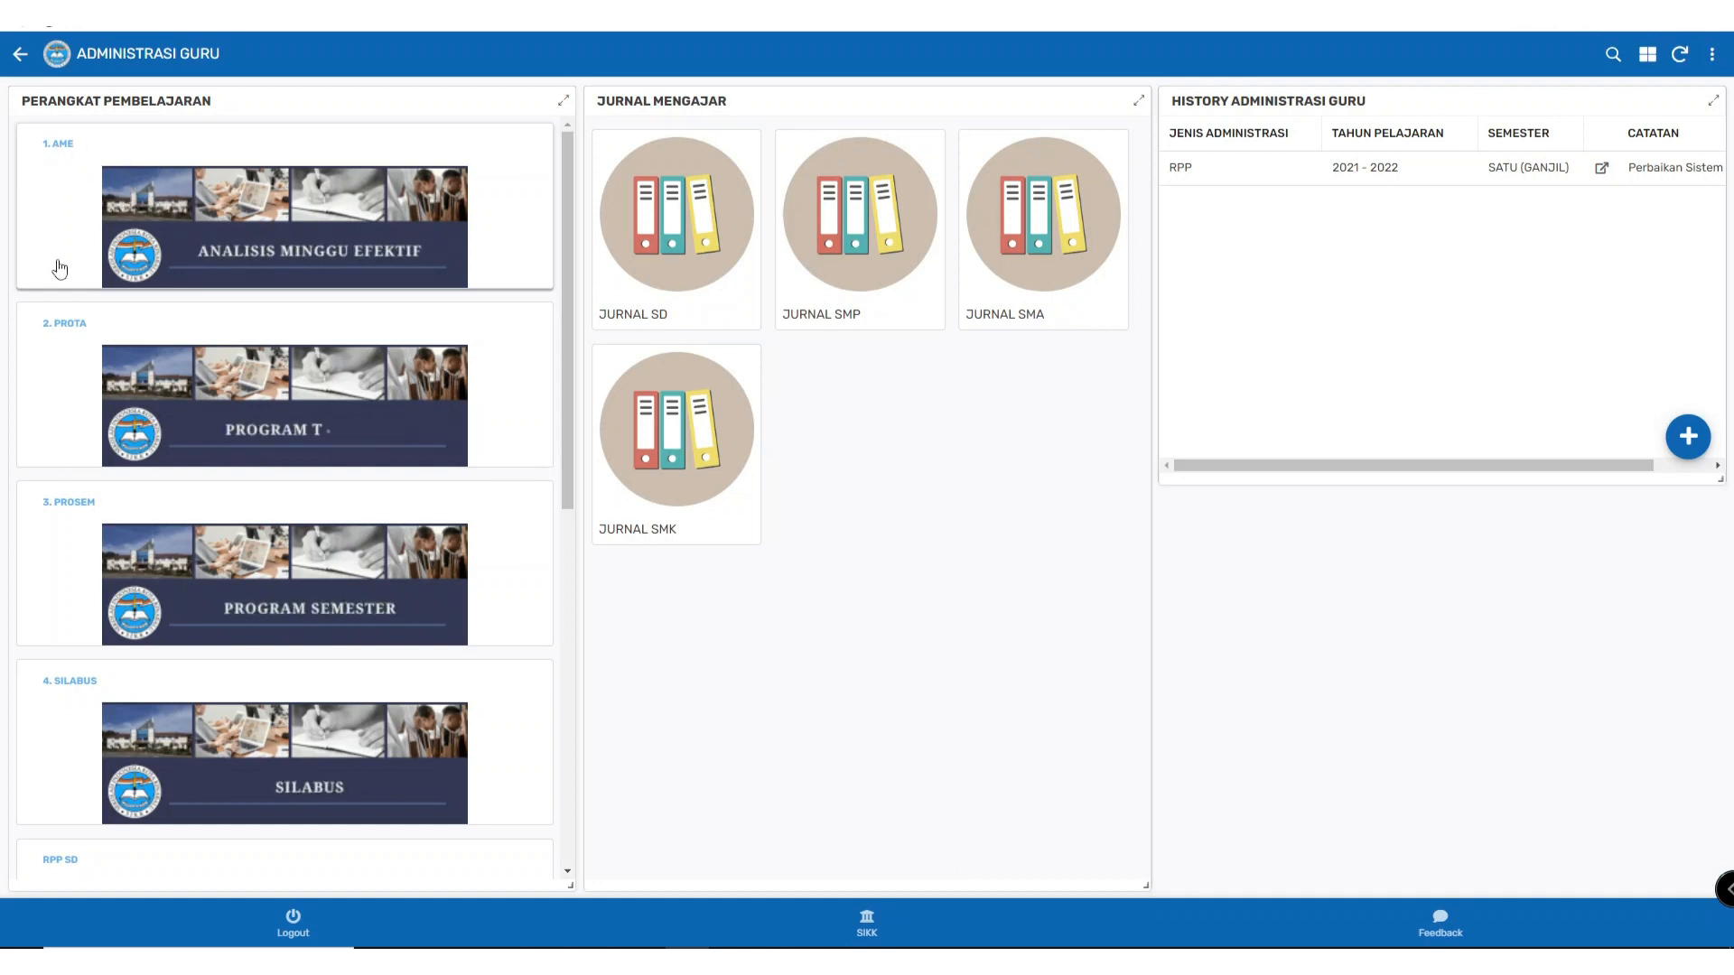
Step: Open the AME category and look through its list of teacher submissions
left_click(62, 146)
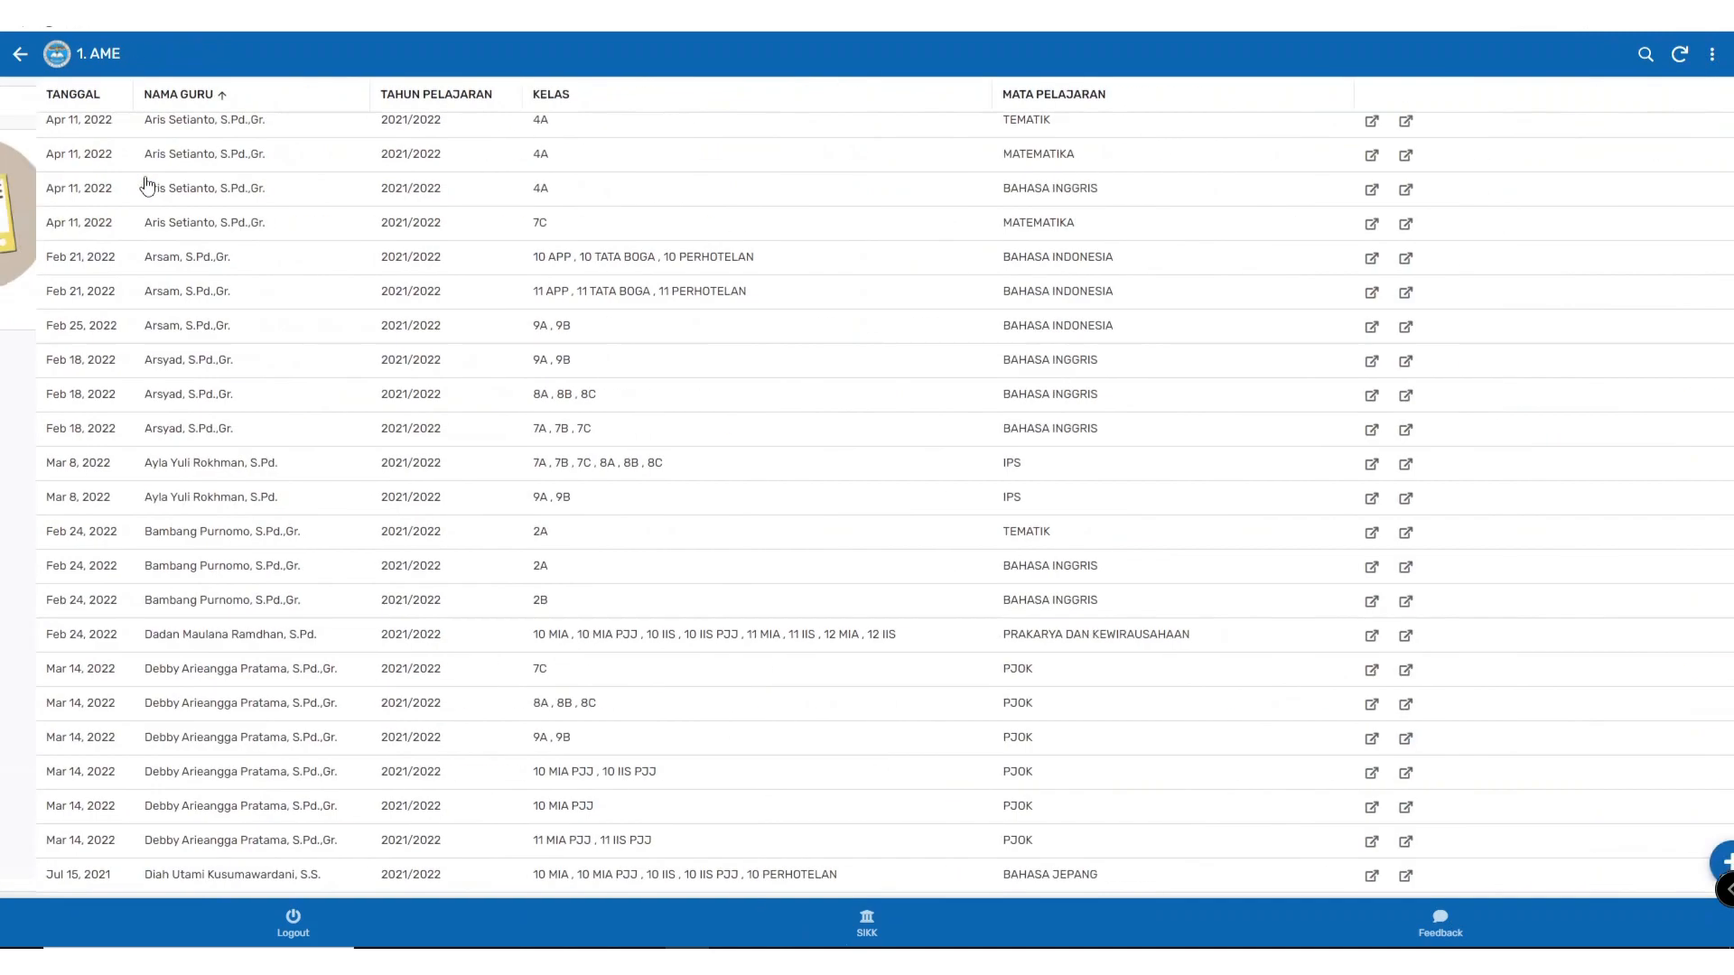
scroll(554, 341, "down", 12)
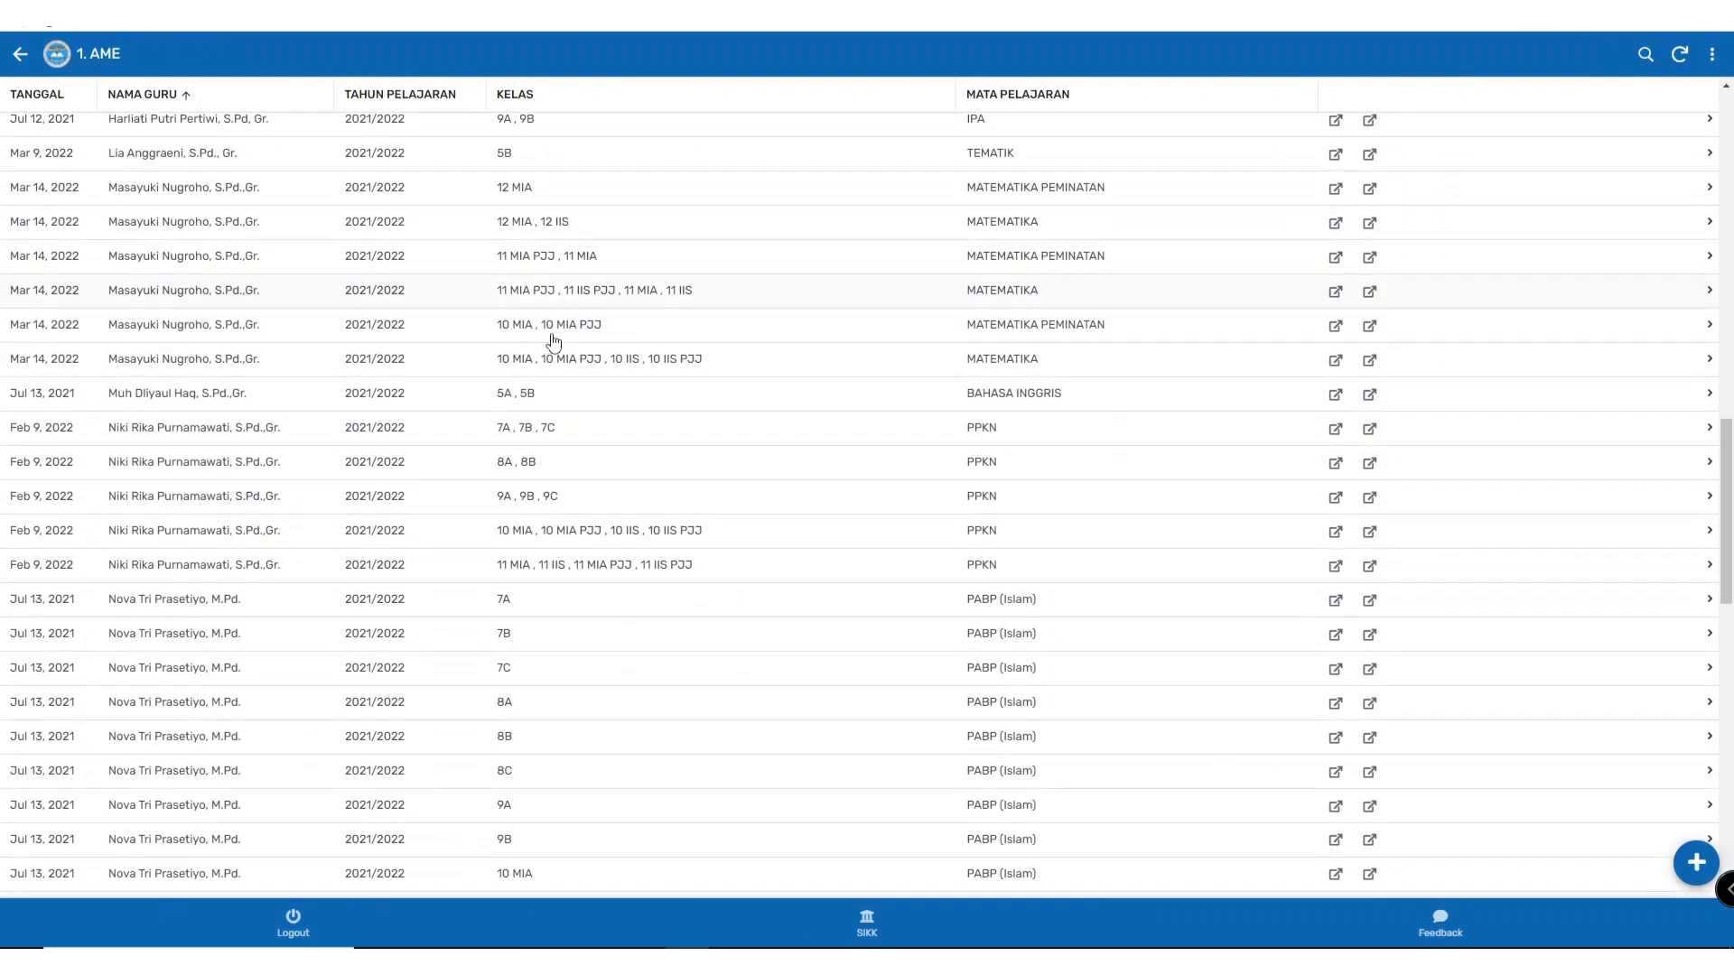
scroll(554, 342, "up", 15)
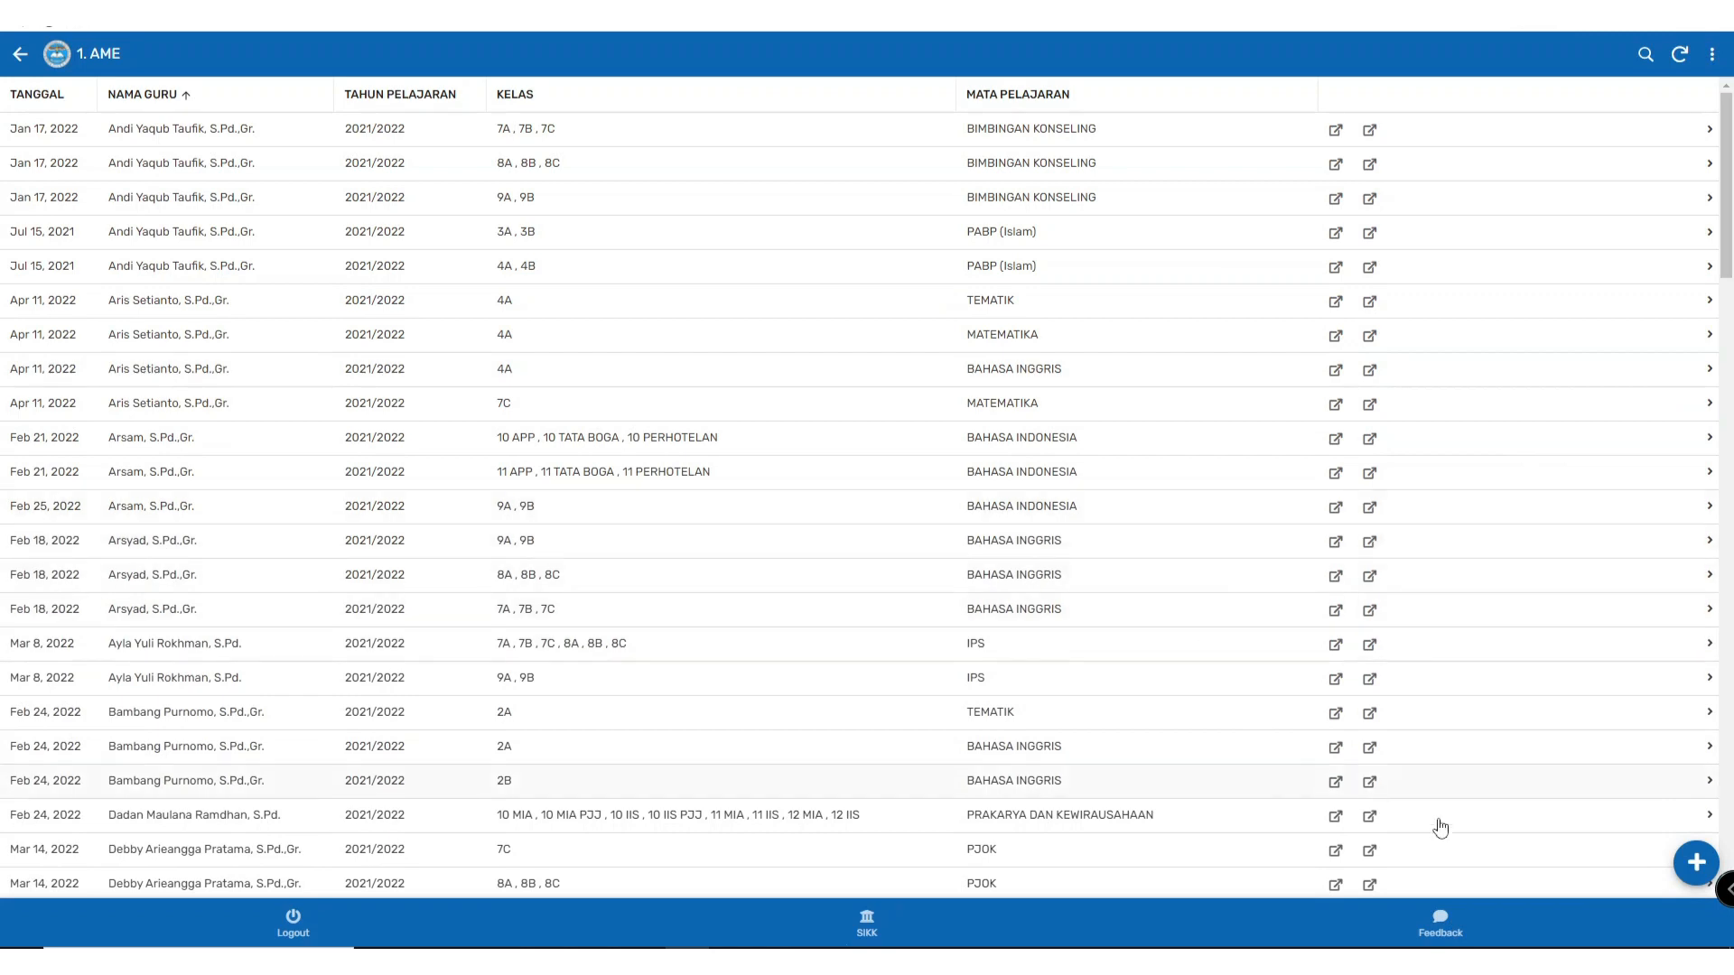
Step: View the blank ANALISIS MINGGU EFEKTIF form, cancel it, and return to ADMINISTRASI GURU after browsing the submission list
left_click(1697, 865)
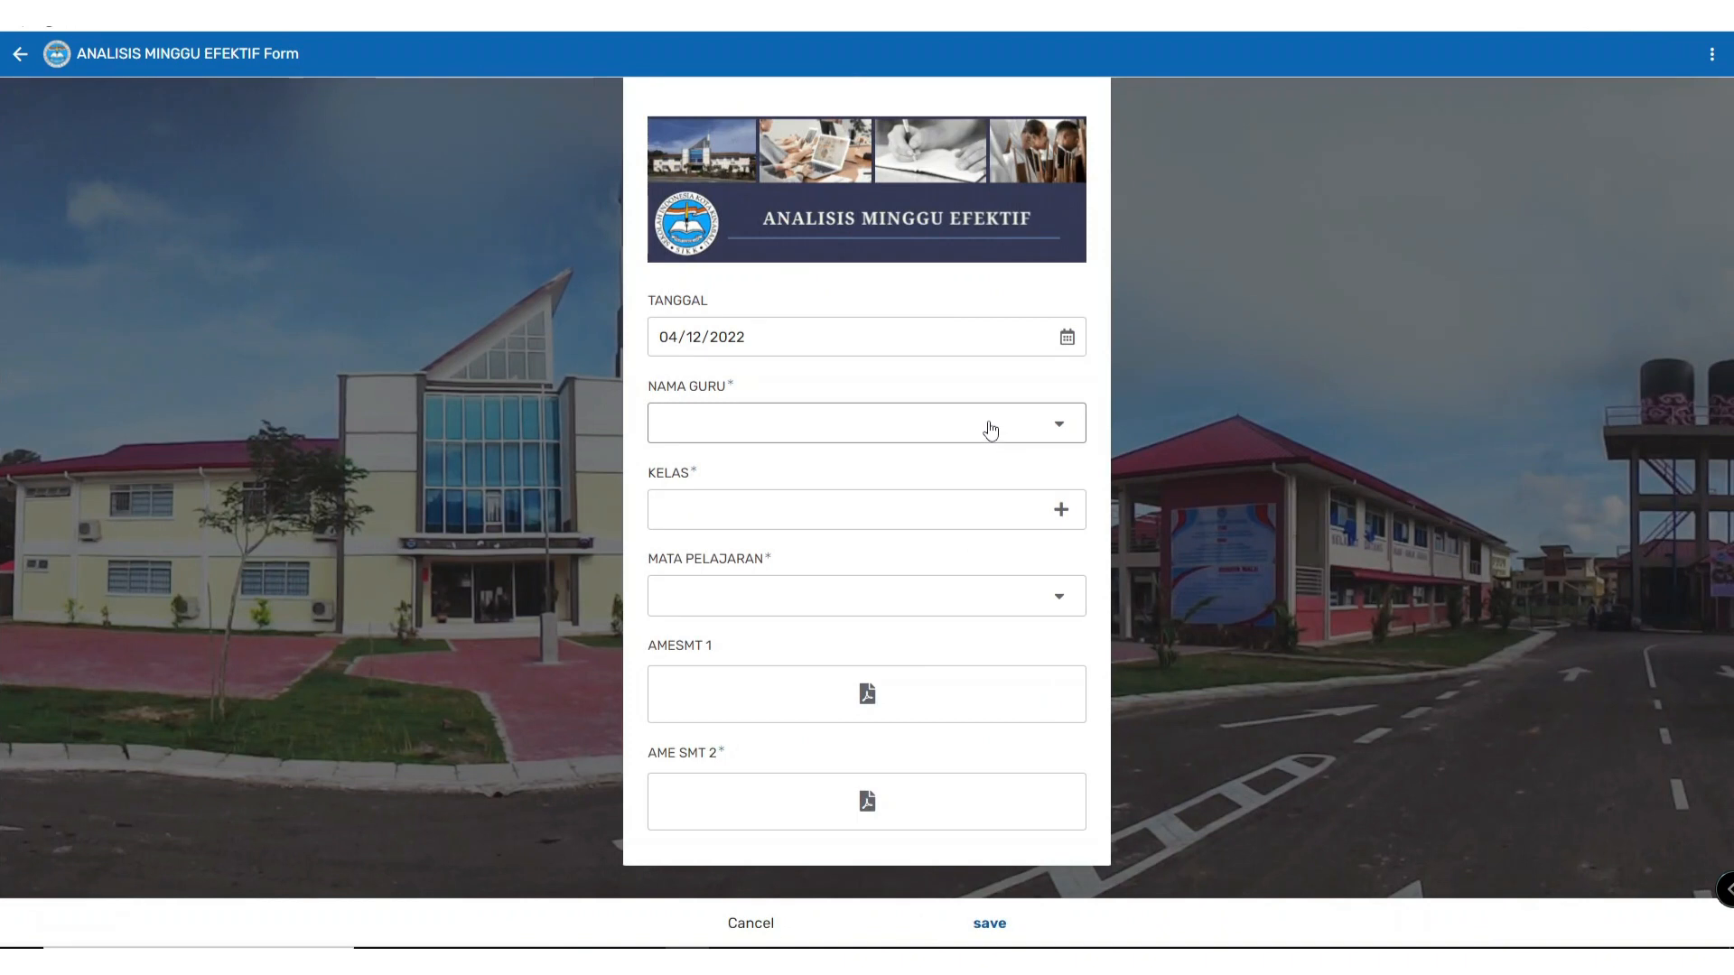
left_click(923, 339)
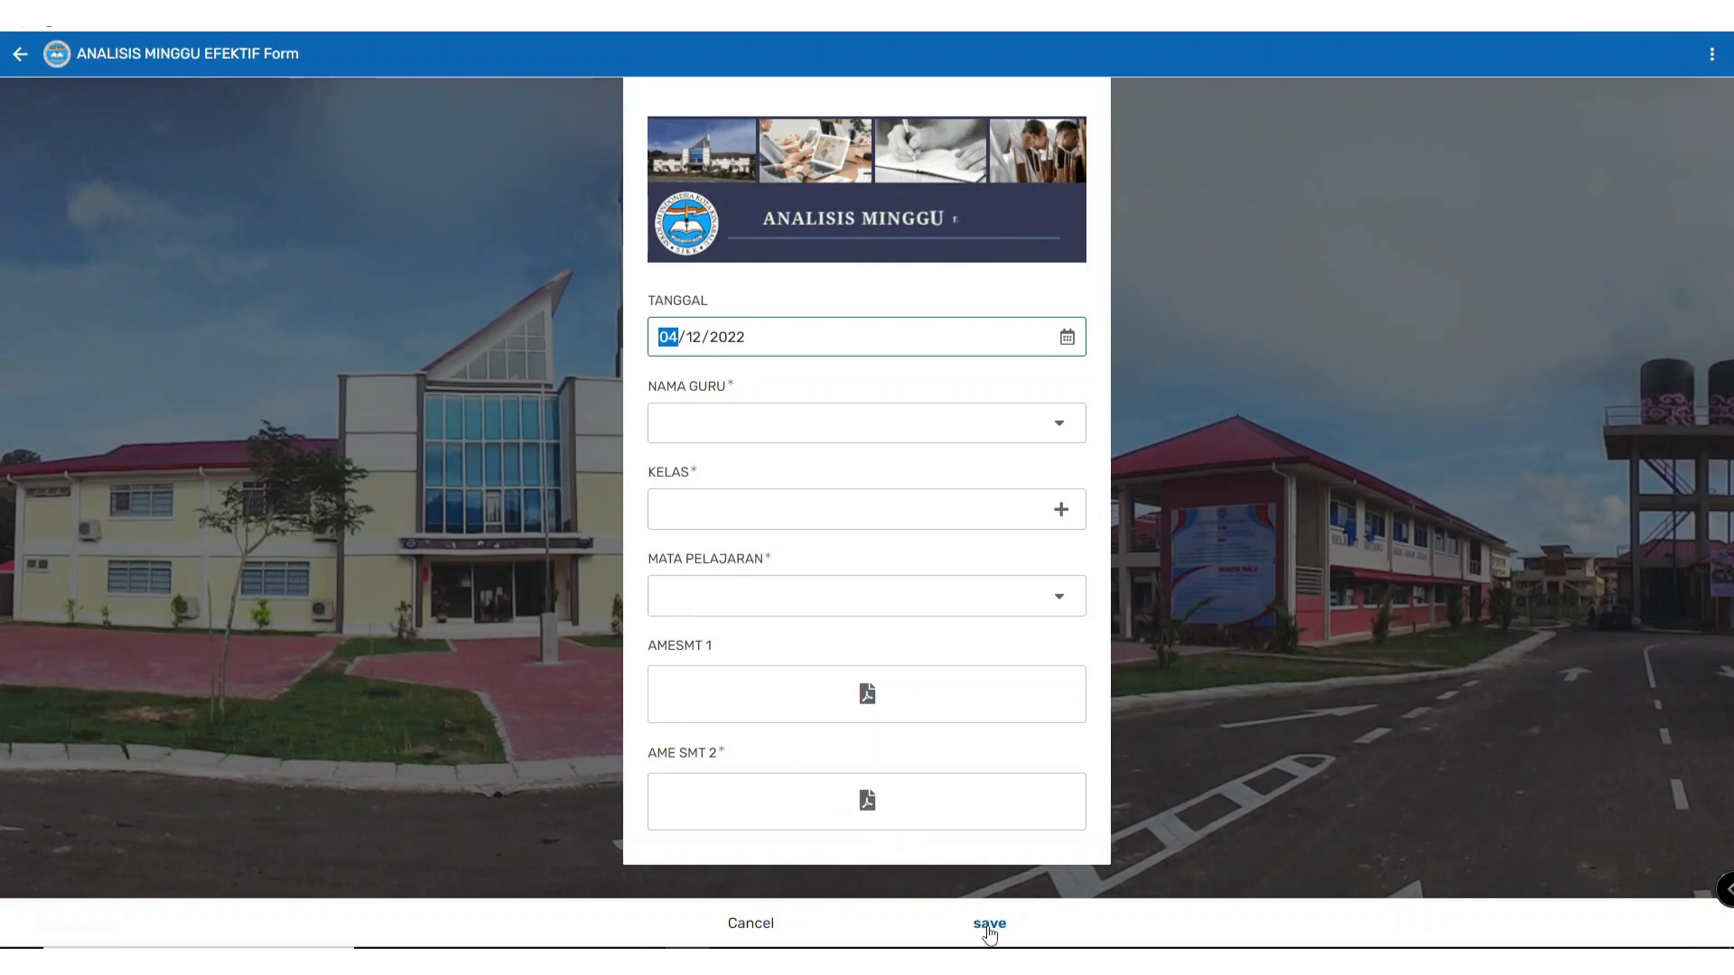
left_click(753, 928)
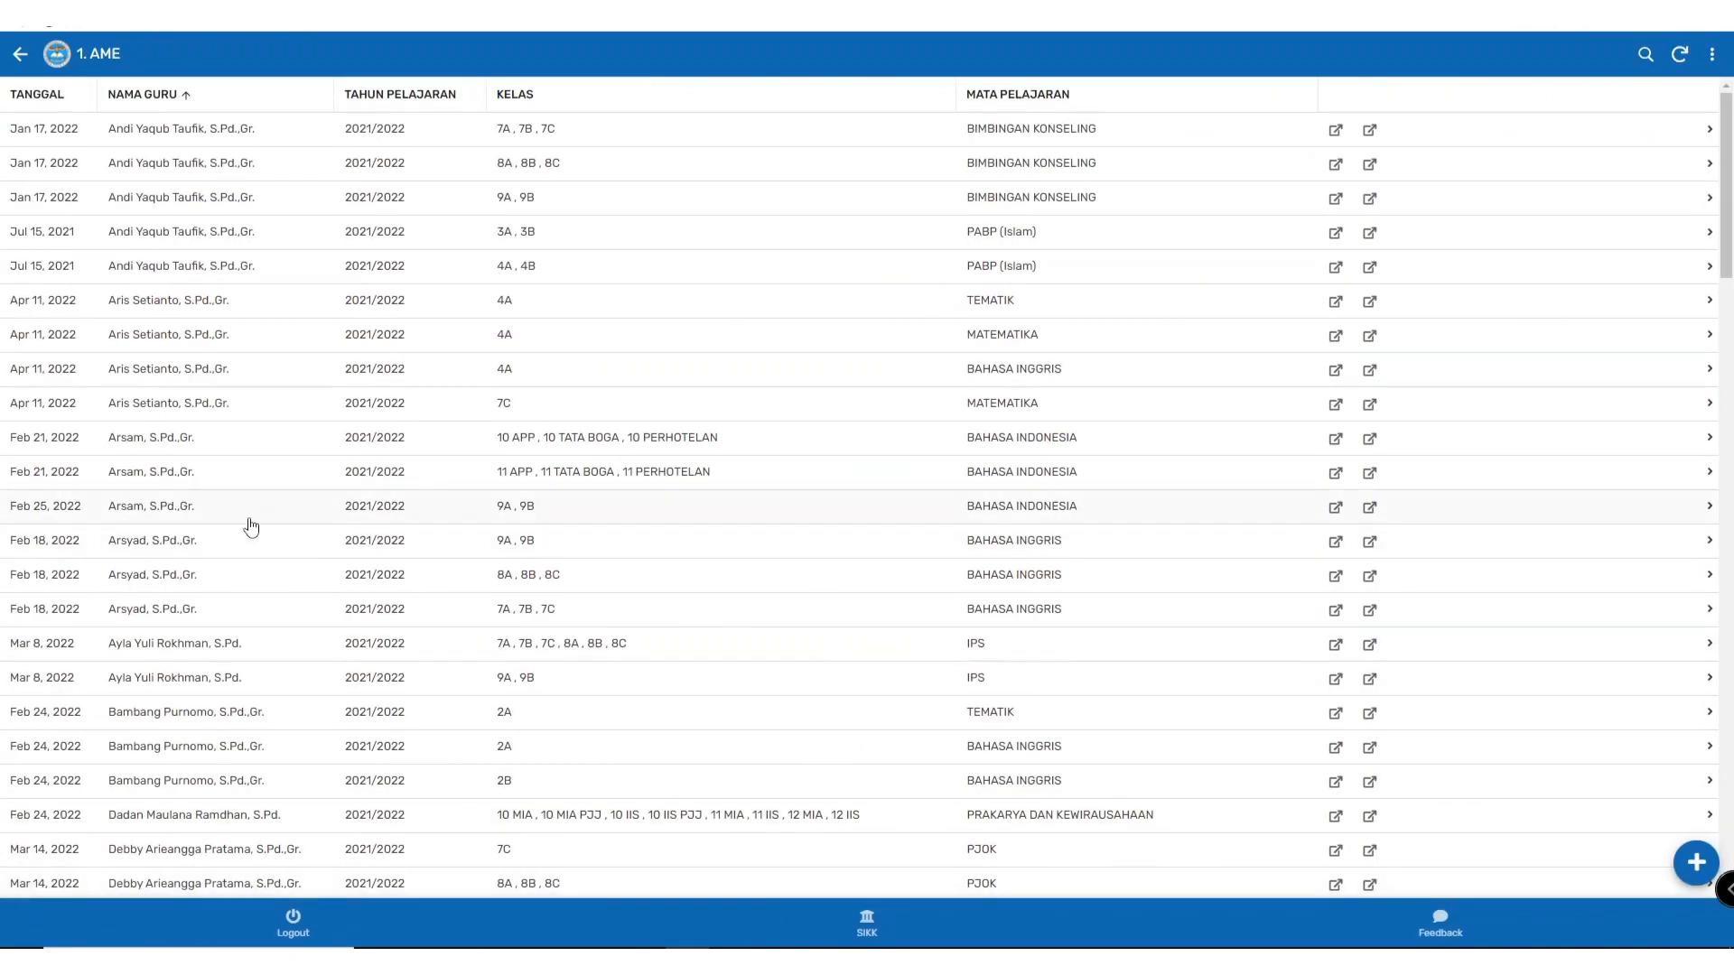
scroll(250, 531, "down", 12)
scroll(249, 531, "up", 12)
left_click(20, 53)
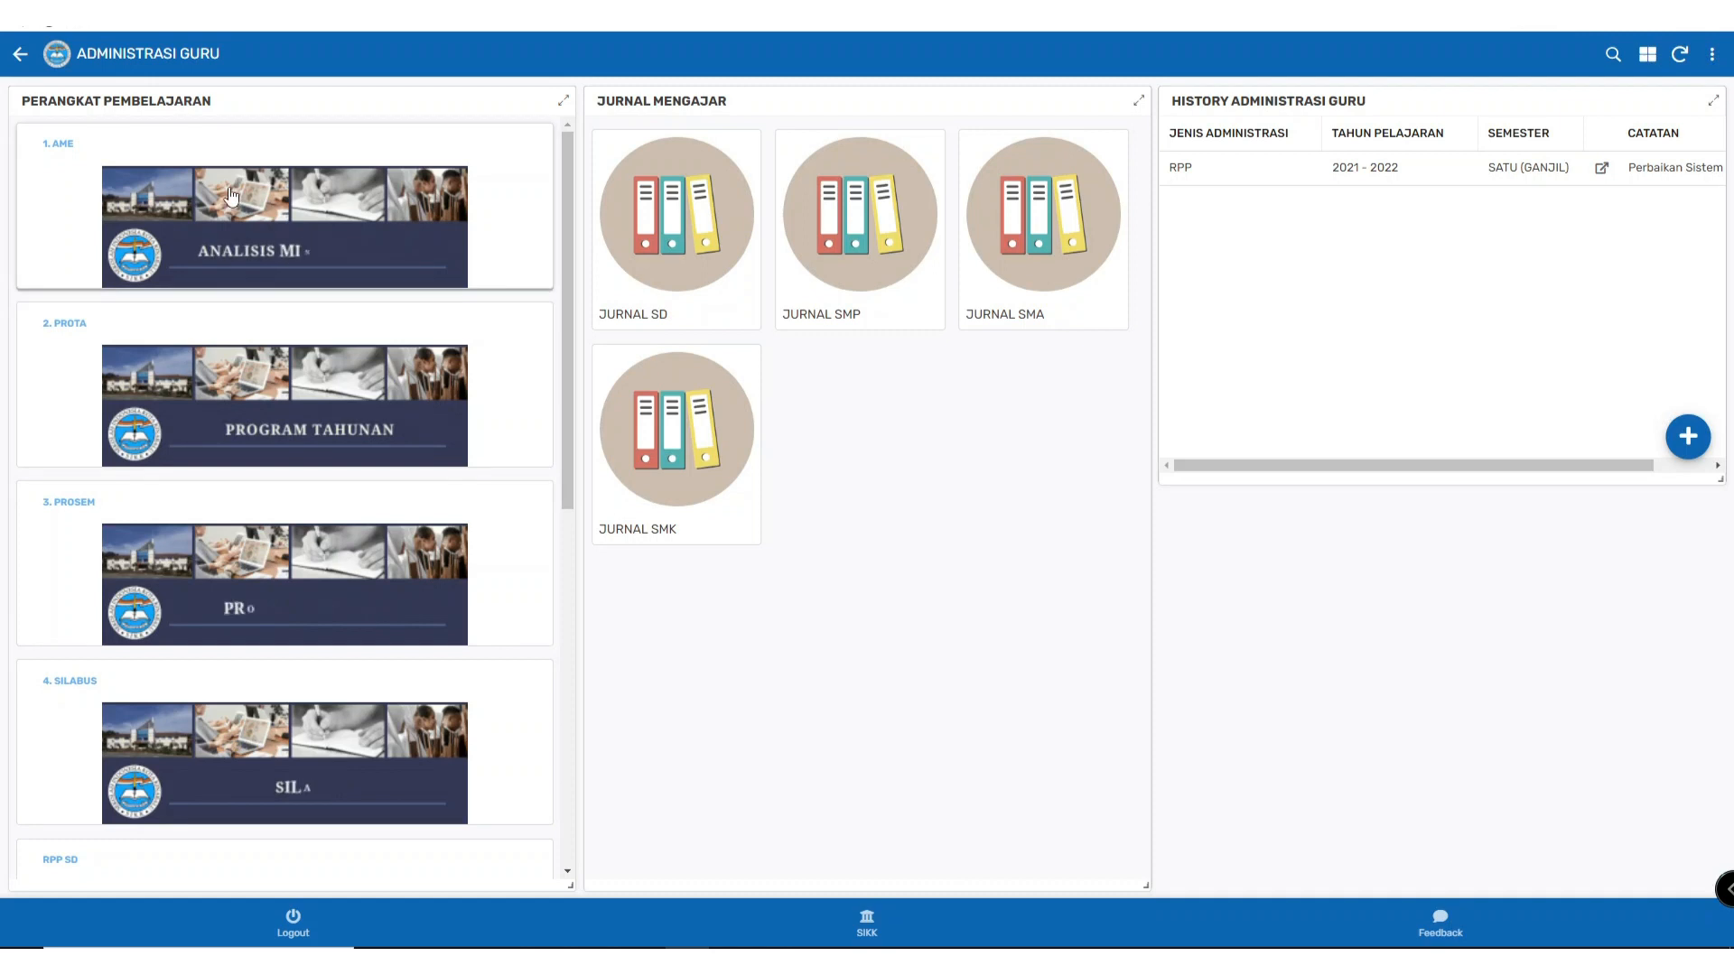
Step: View the PROTA submission list and its blank PROGRAM TAHUNAN form, then return to ADMINISTRASI GURU without saving
left_click(240, 363)
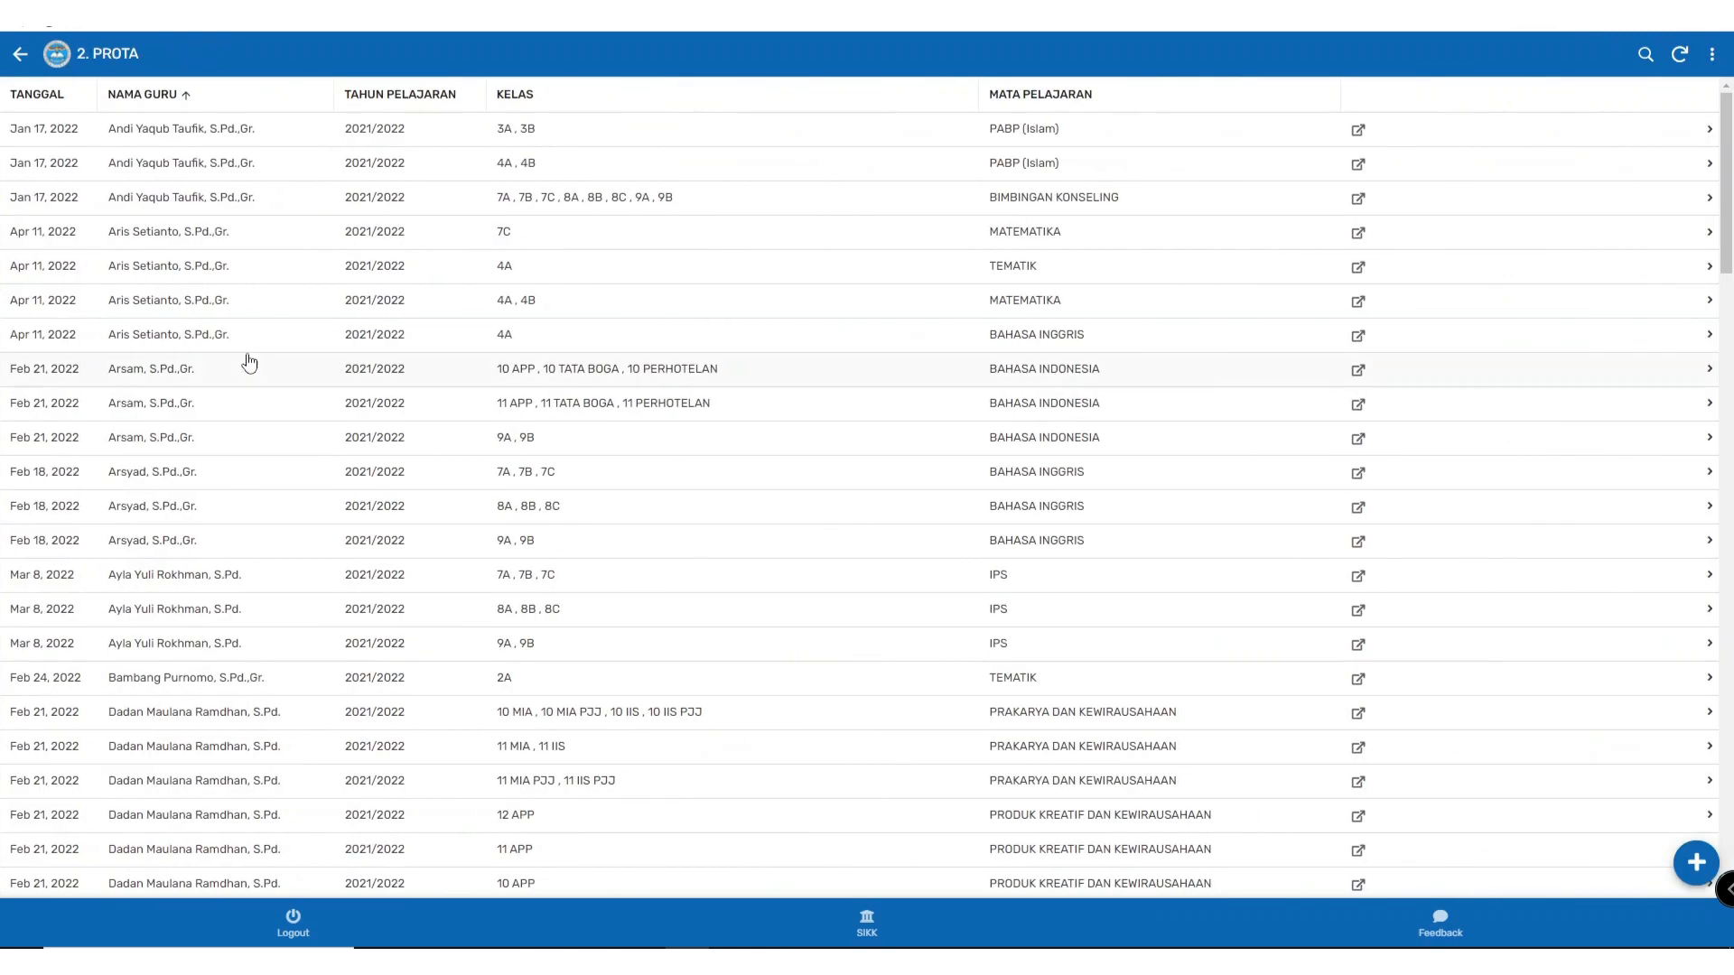
left_click(1693, 861)
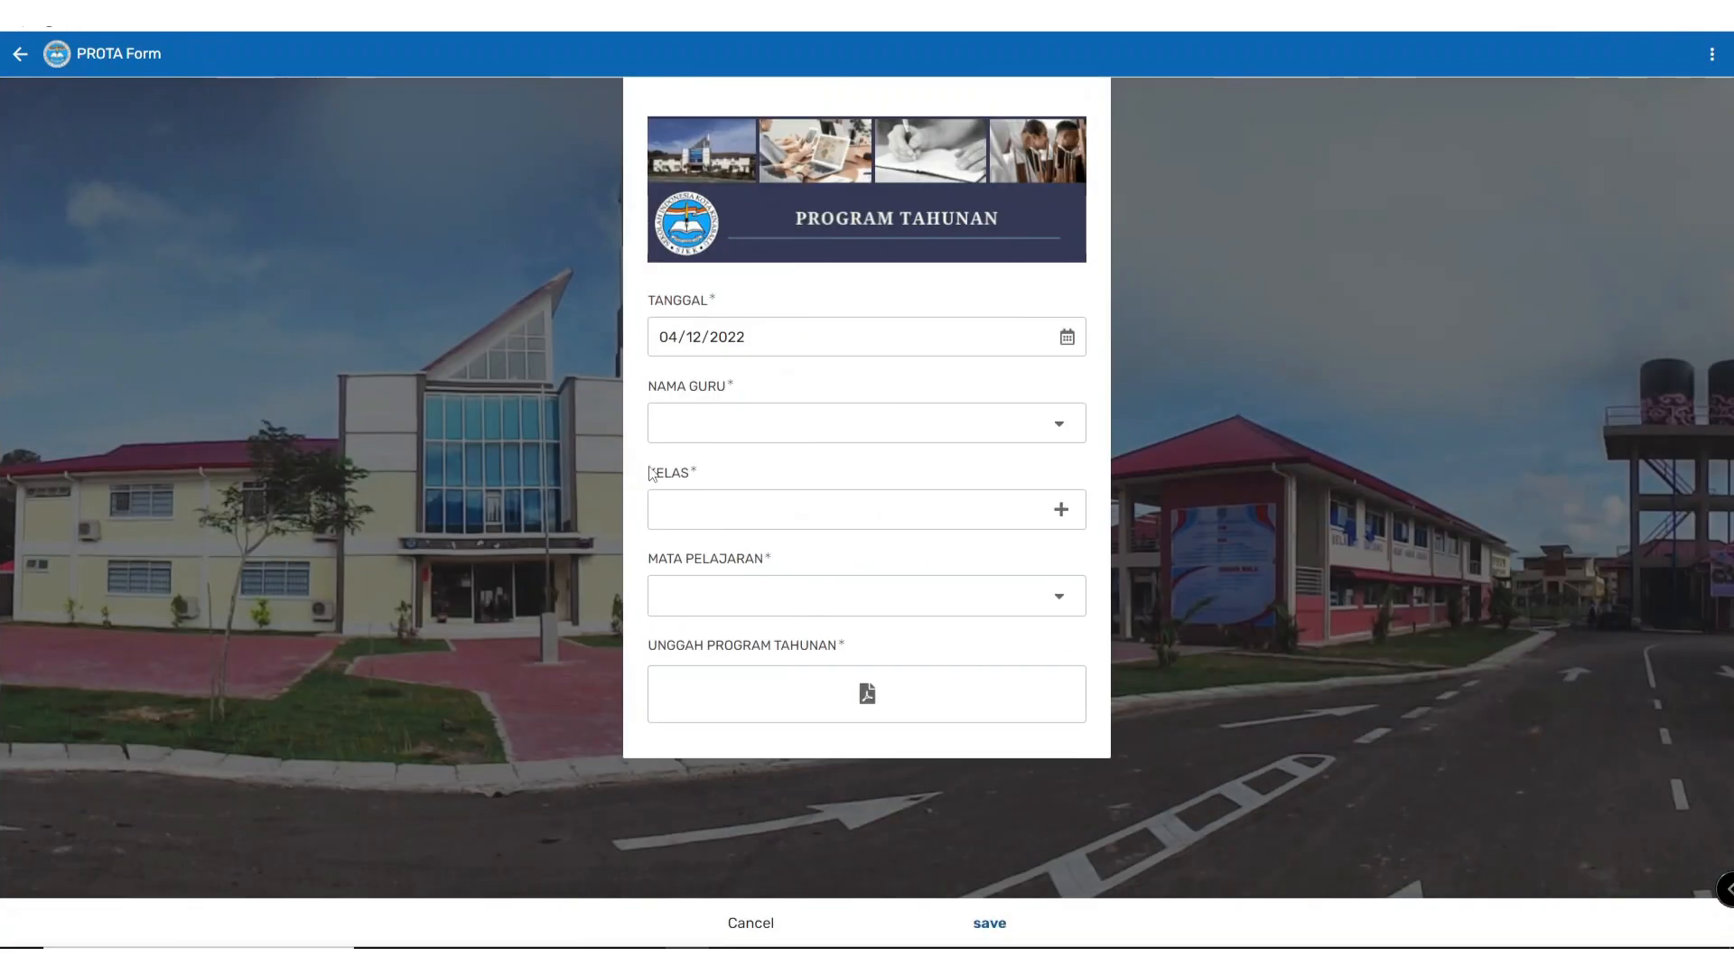
left_click(19, 54)
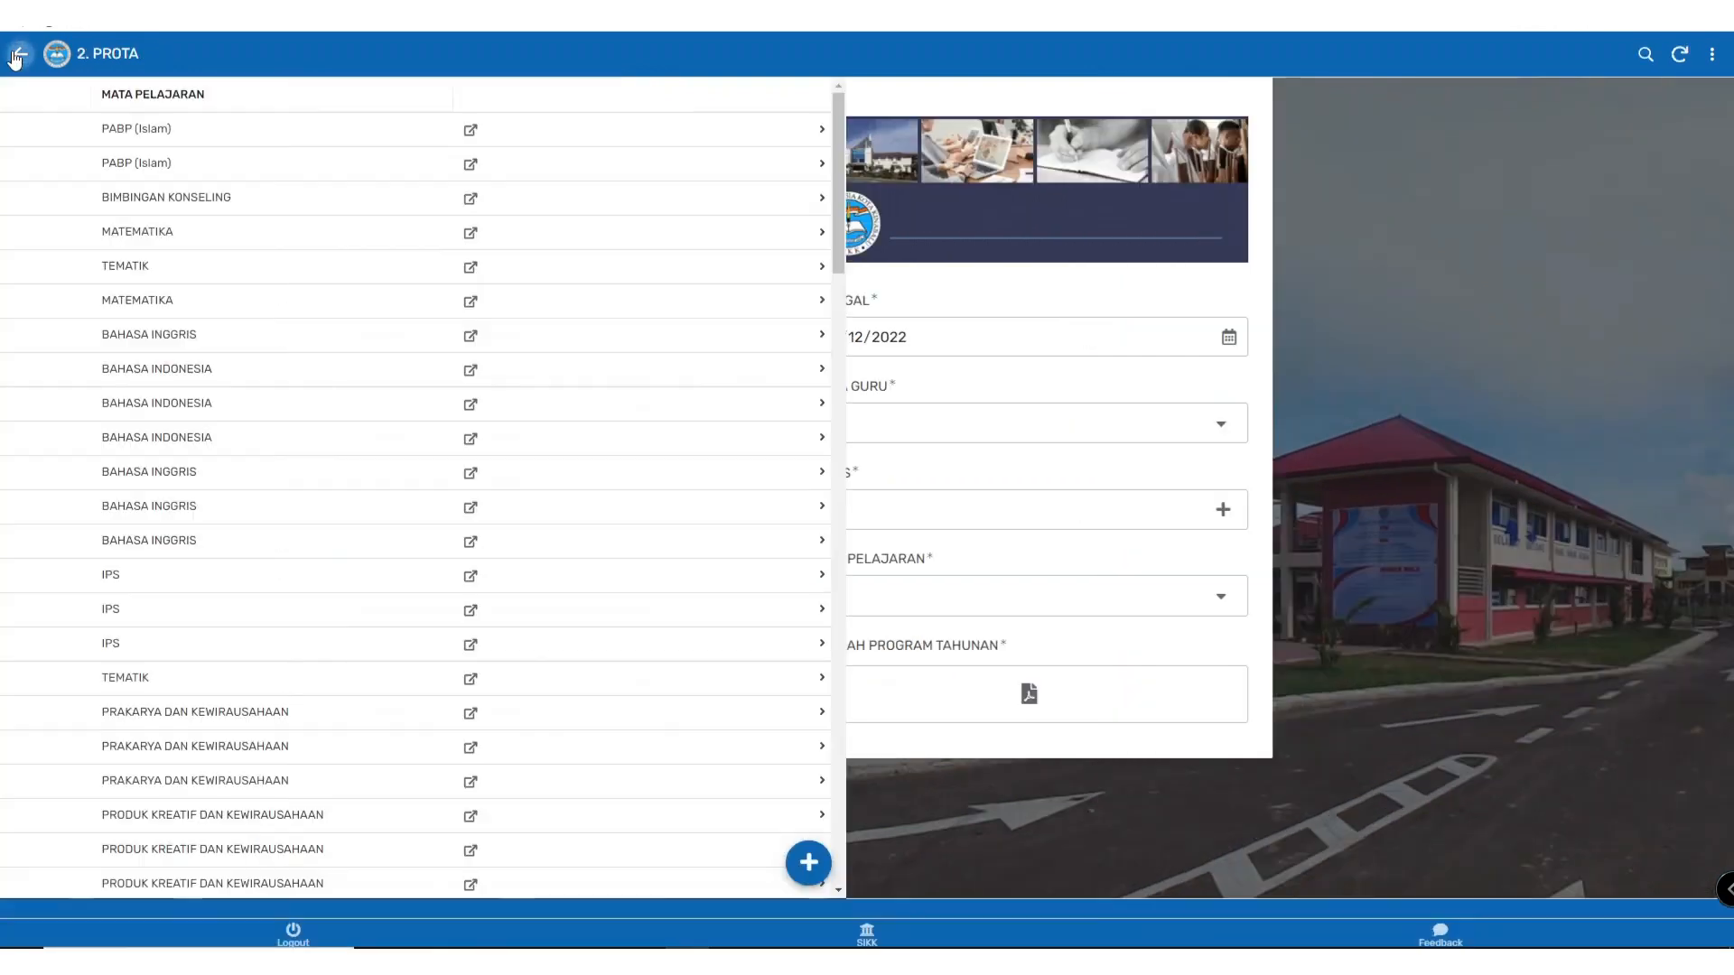
left_click(19, 54)
Step: Start a new entry in the RPP SD lesson plan category with MODE RPP set to UNGGAH RPP
scroll(135, 262, "down", 6)
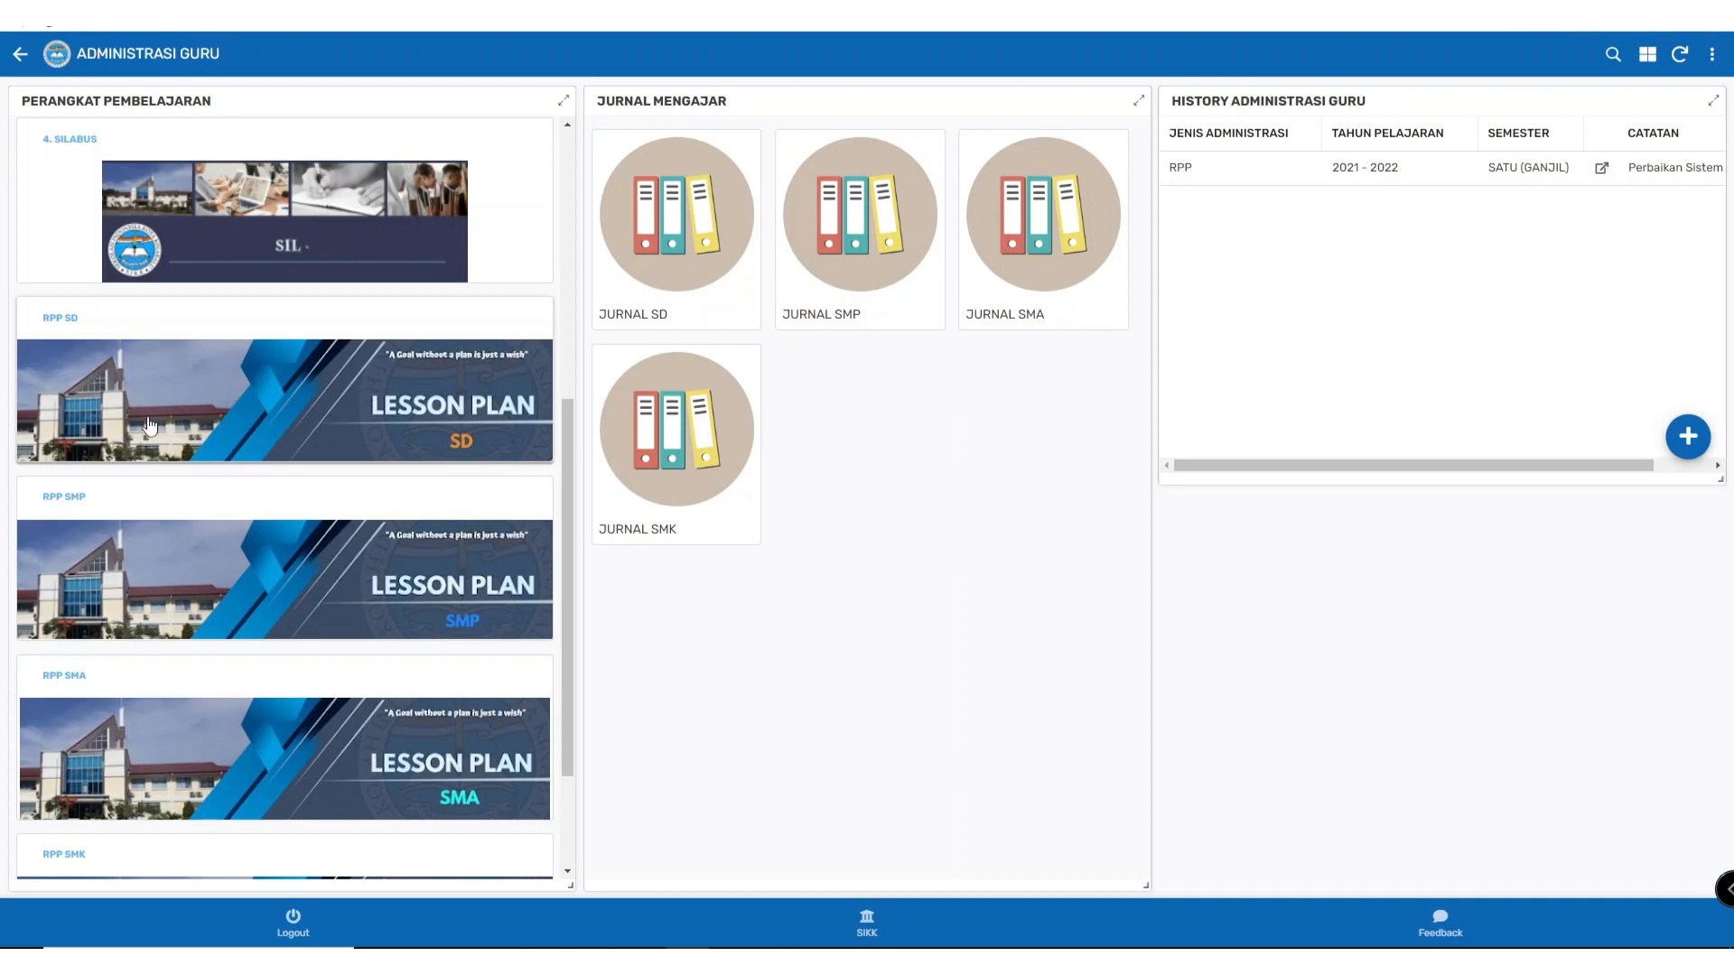
scroll(163, 420, "down", 2)
scroll(165, 414, "up", 2)
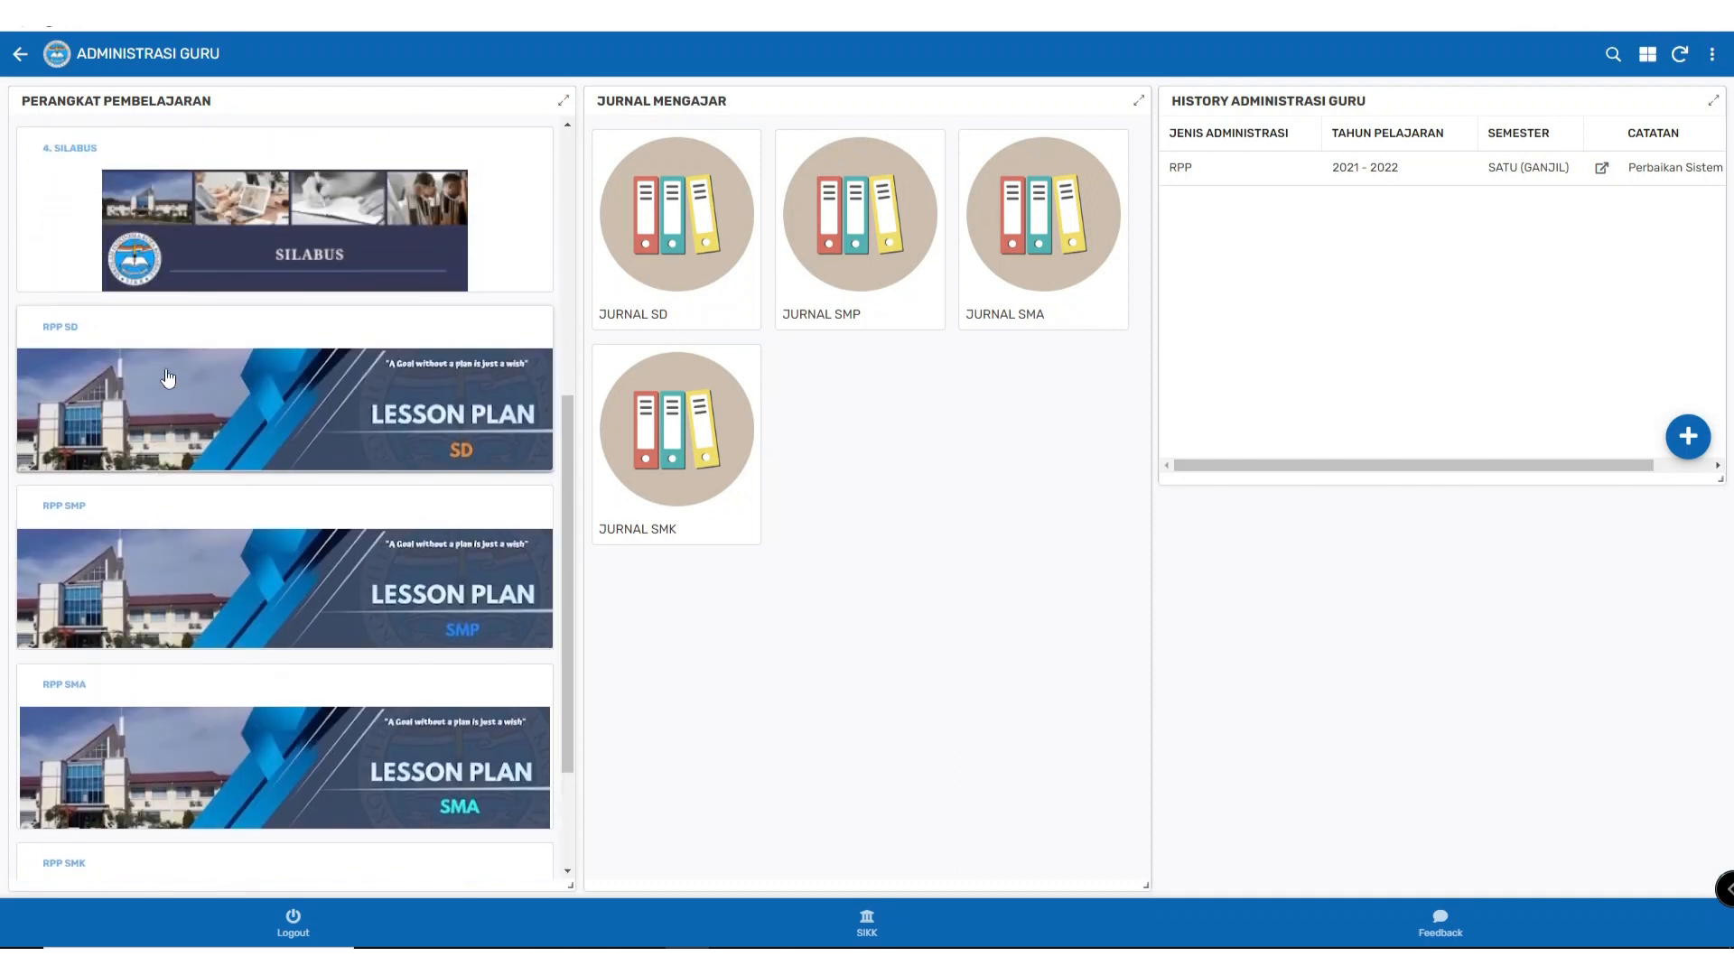
left_click(99, 379)
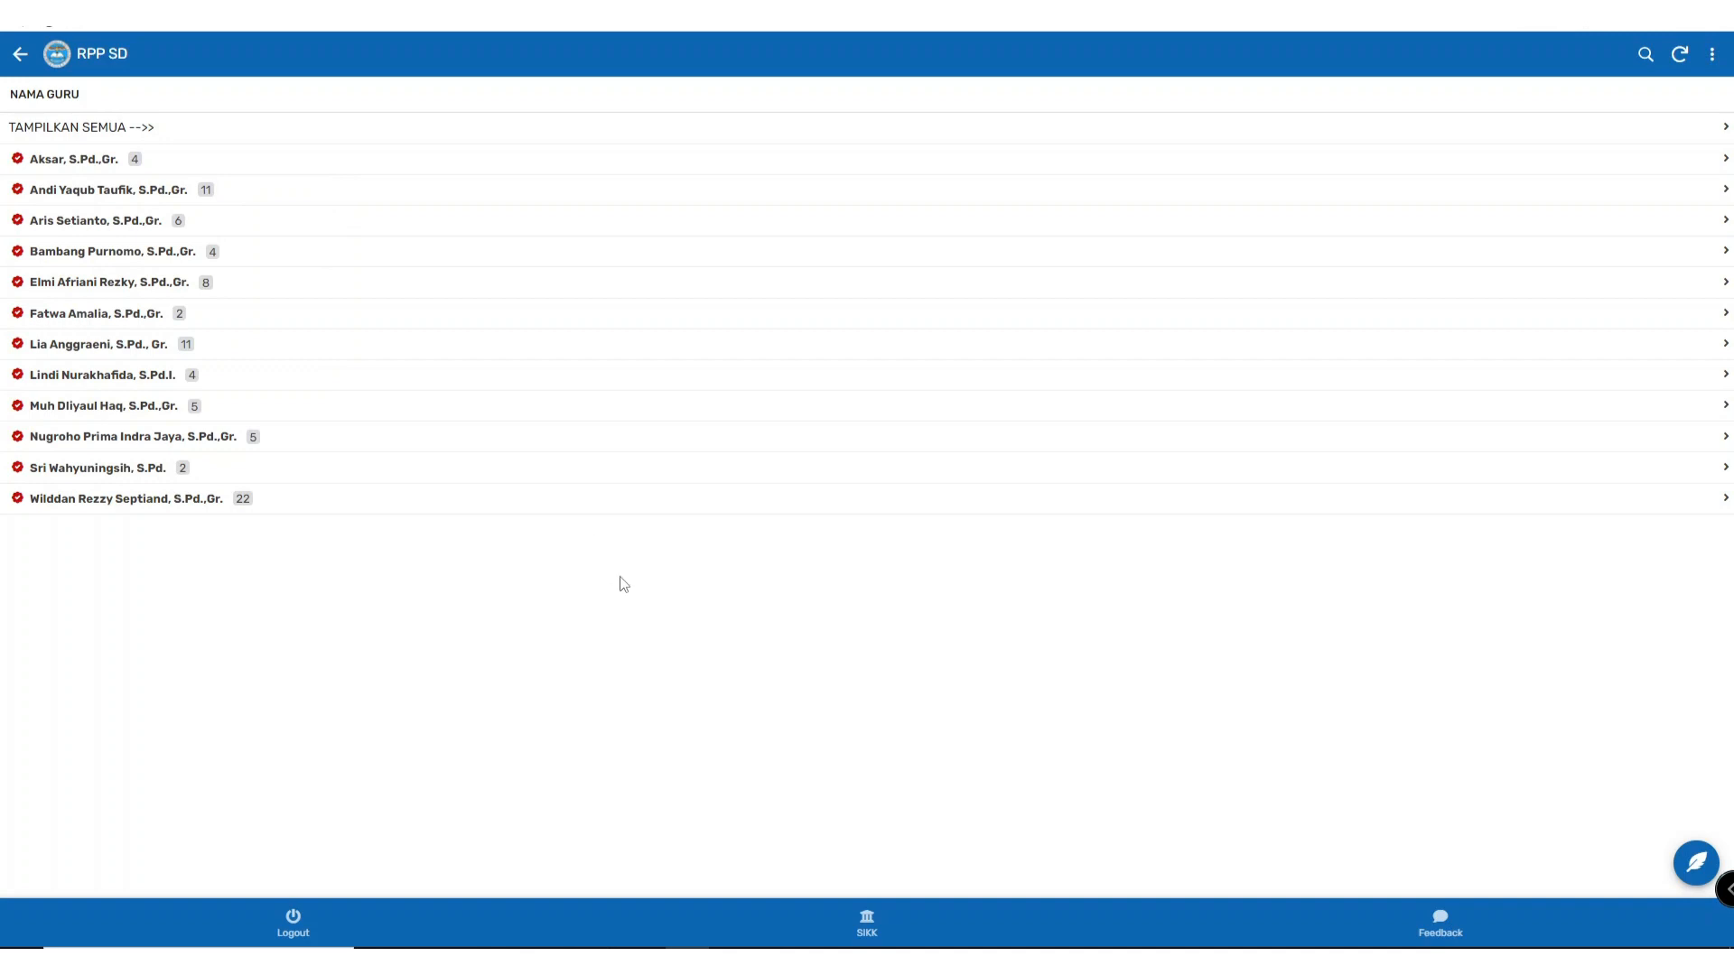
left_click(1698, 869)
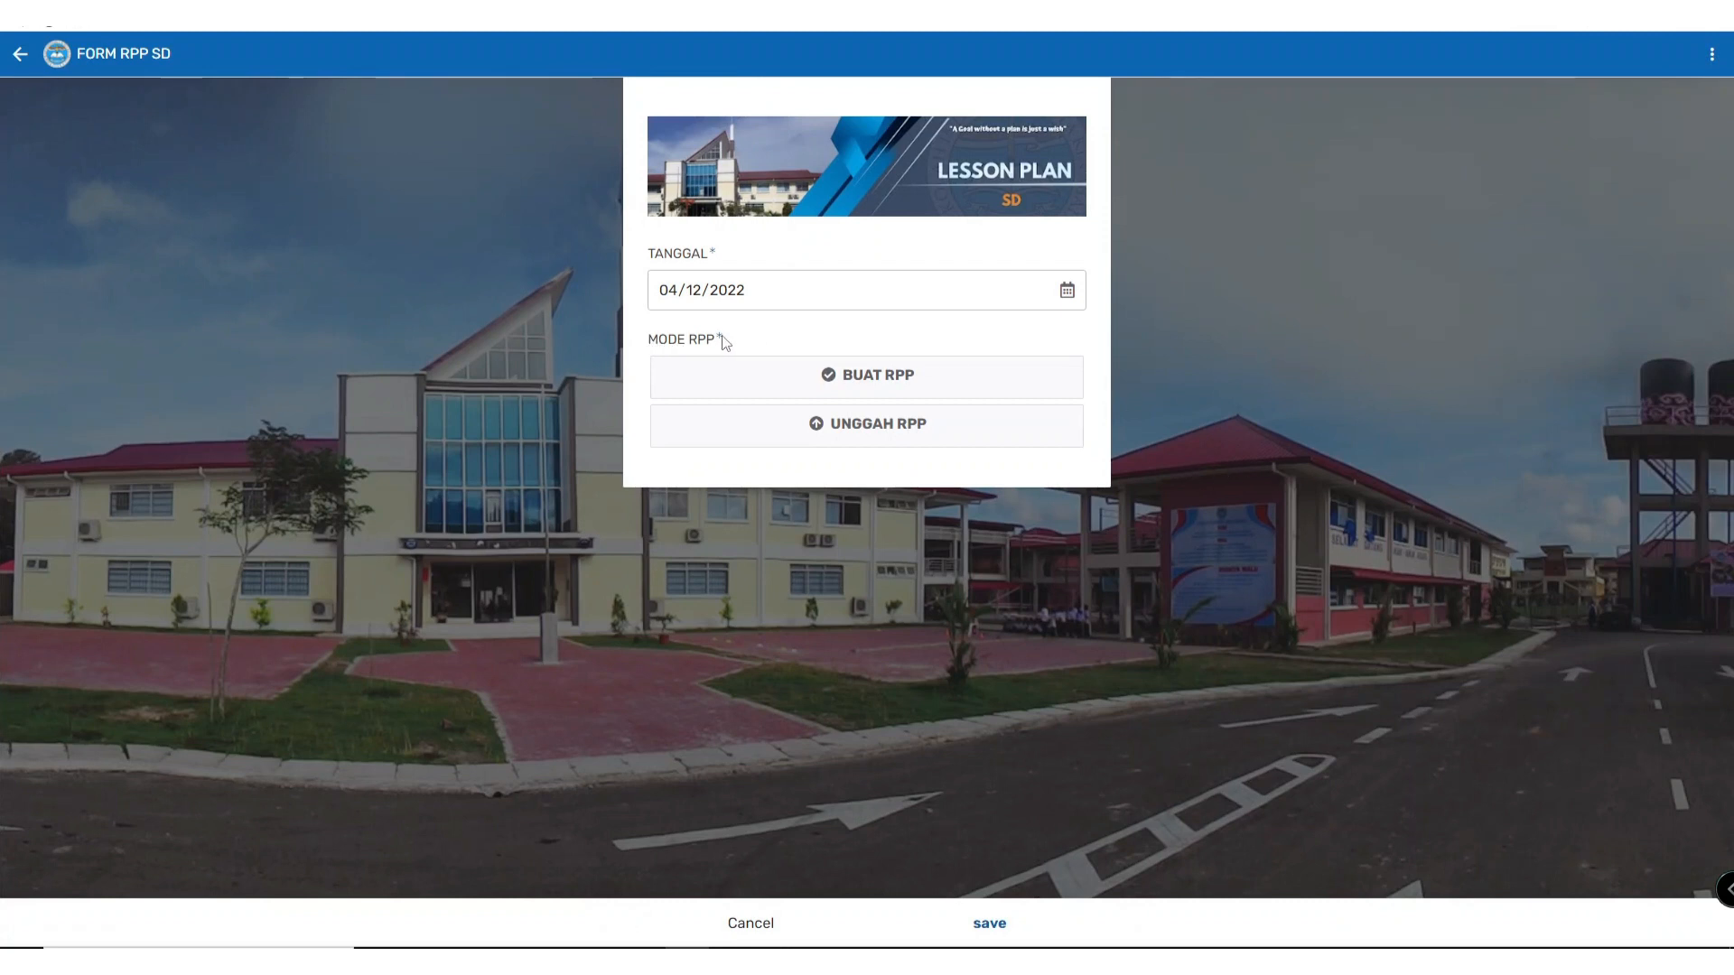
left_click(868, 432)
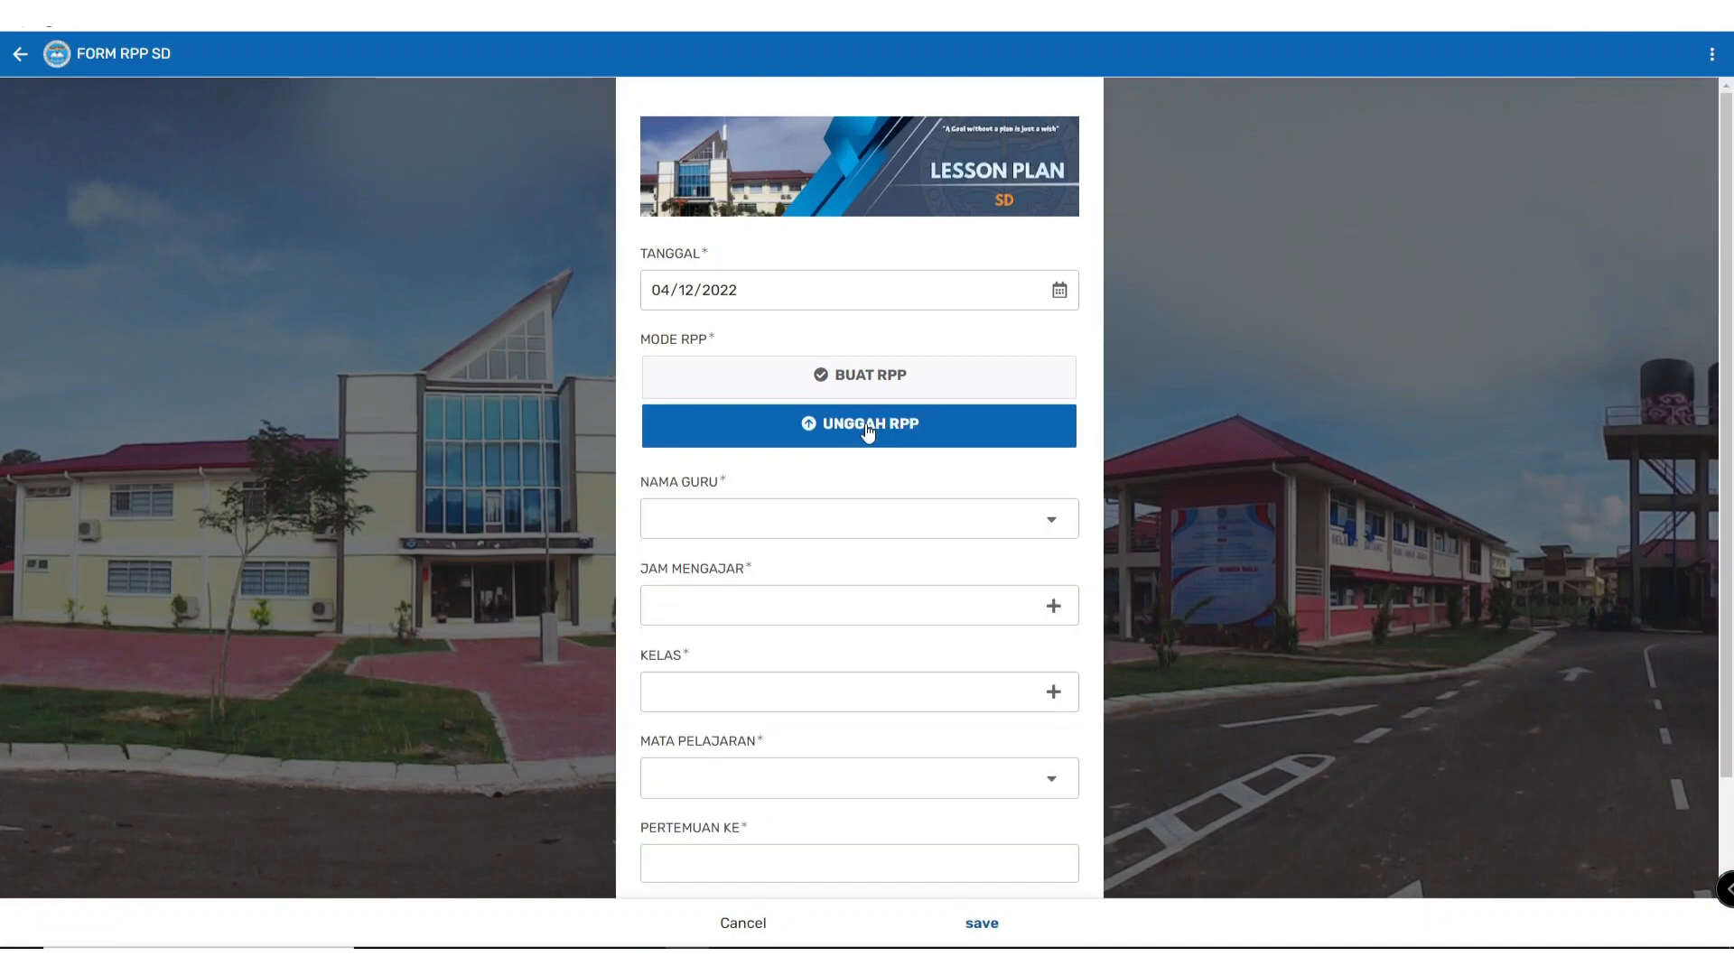
Step: Set JAM MENGAJAR in the RPP SD form to JAM KE-1 and JAM KE-2
scroll(862, 485, "down", 2)
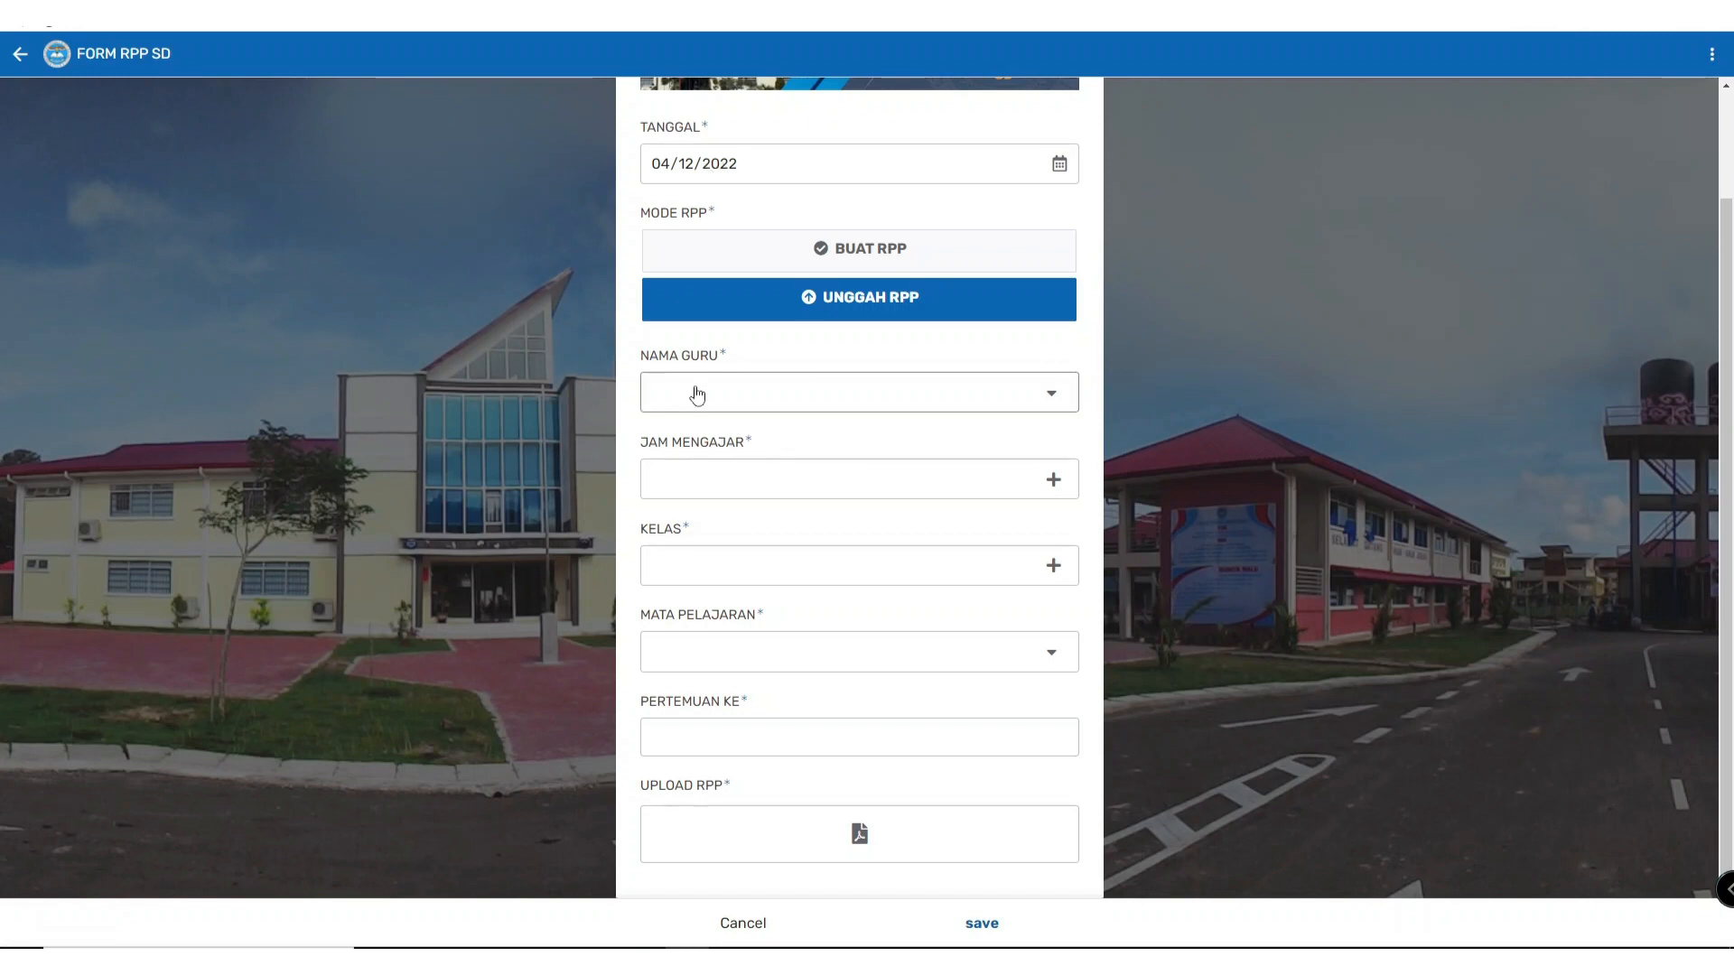
left_click(710, 491)
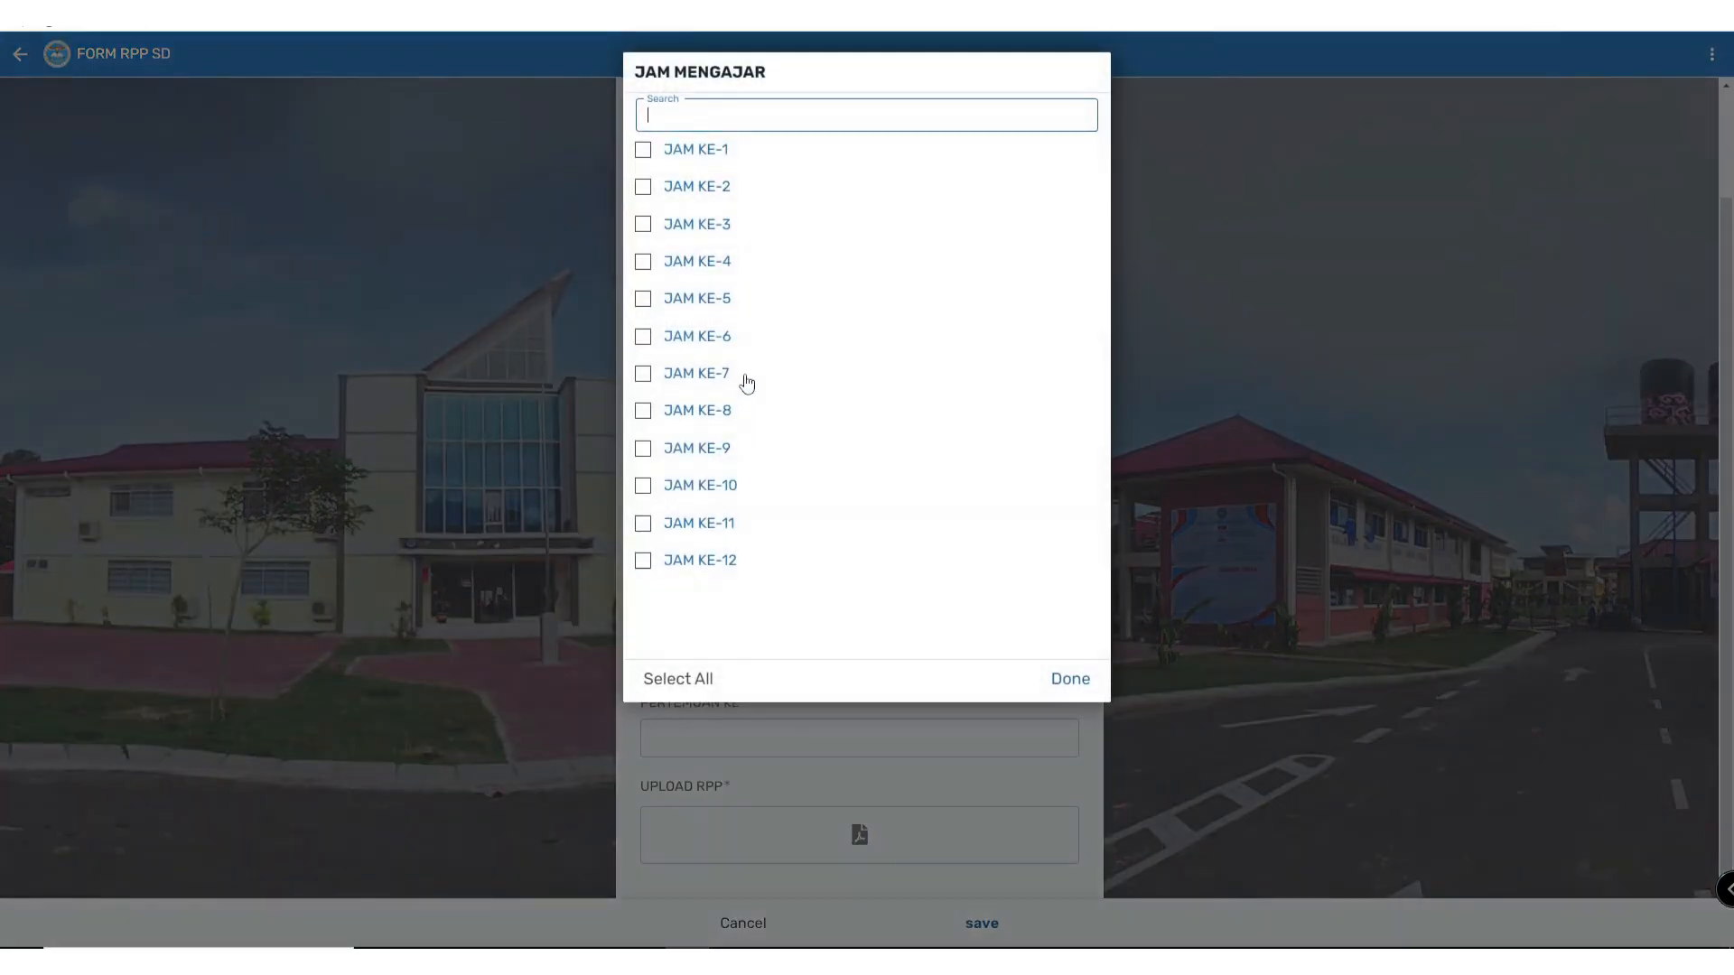
left_click(708, 152)
left_click(708, 186)
left_click(1070, 679)
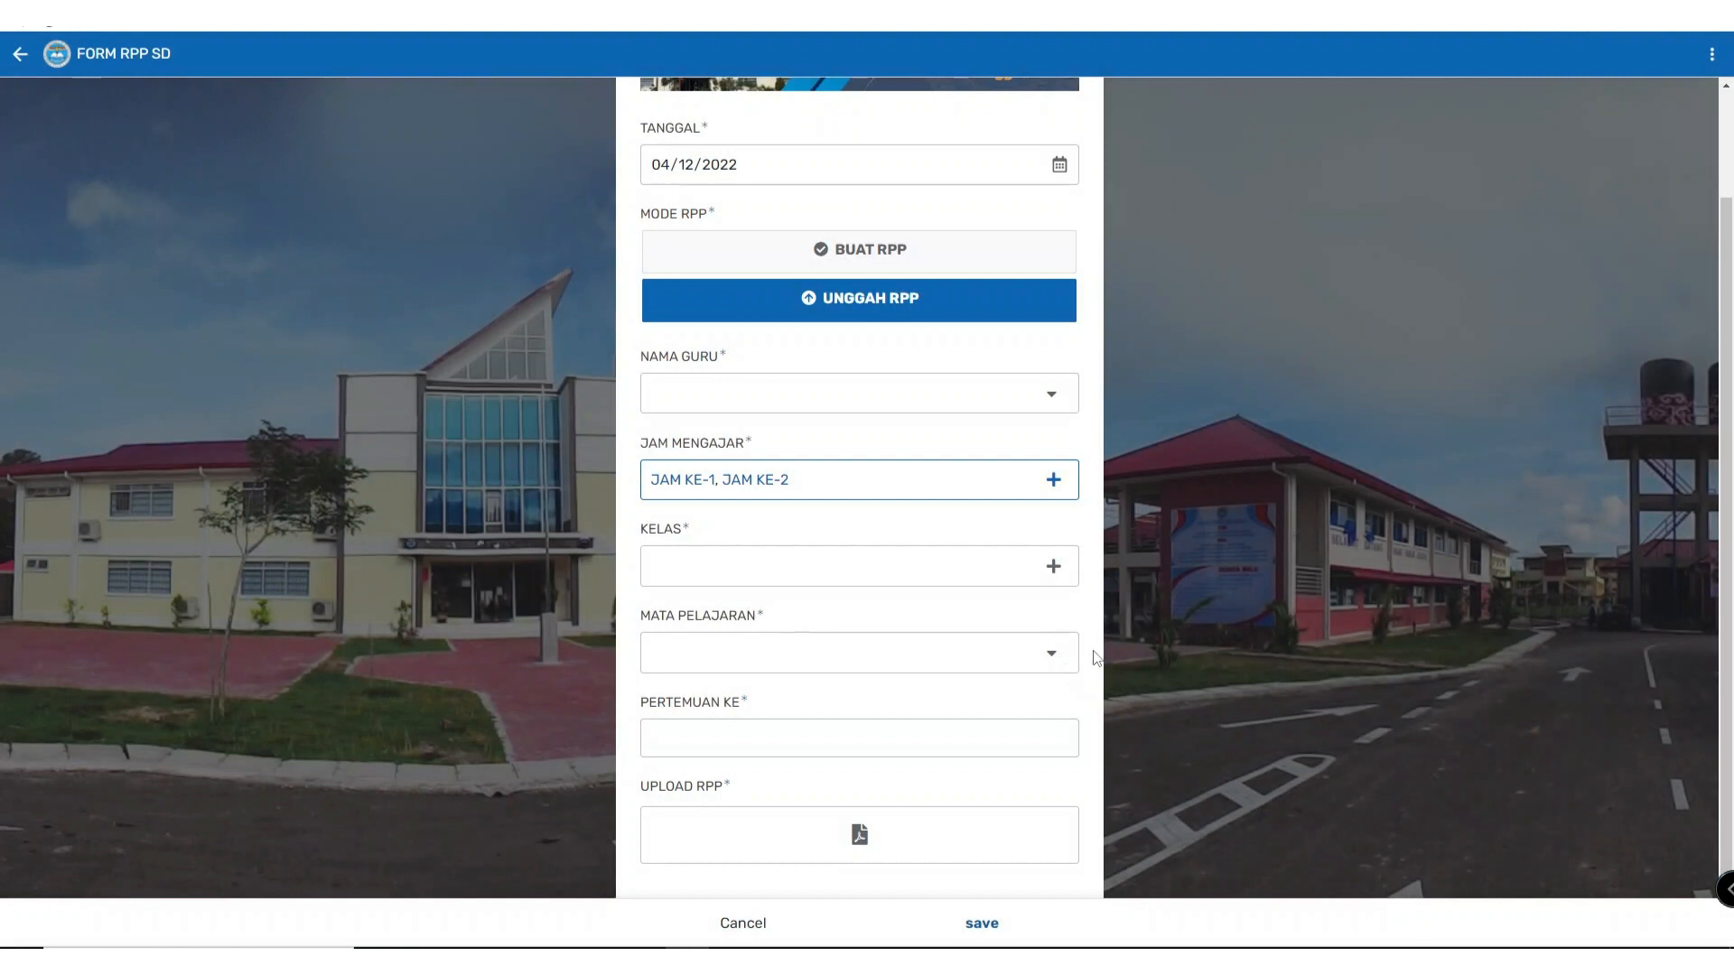
Step: Set KELAS to 5B and MATA PELAJARAN to BAHASA INGGRIS in the RPP SD upload form
left_click(822, 567)
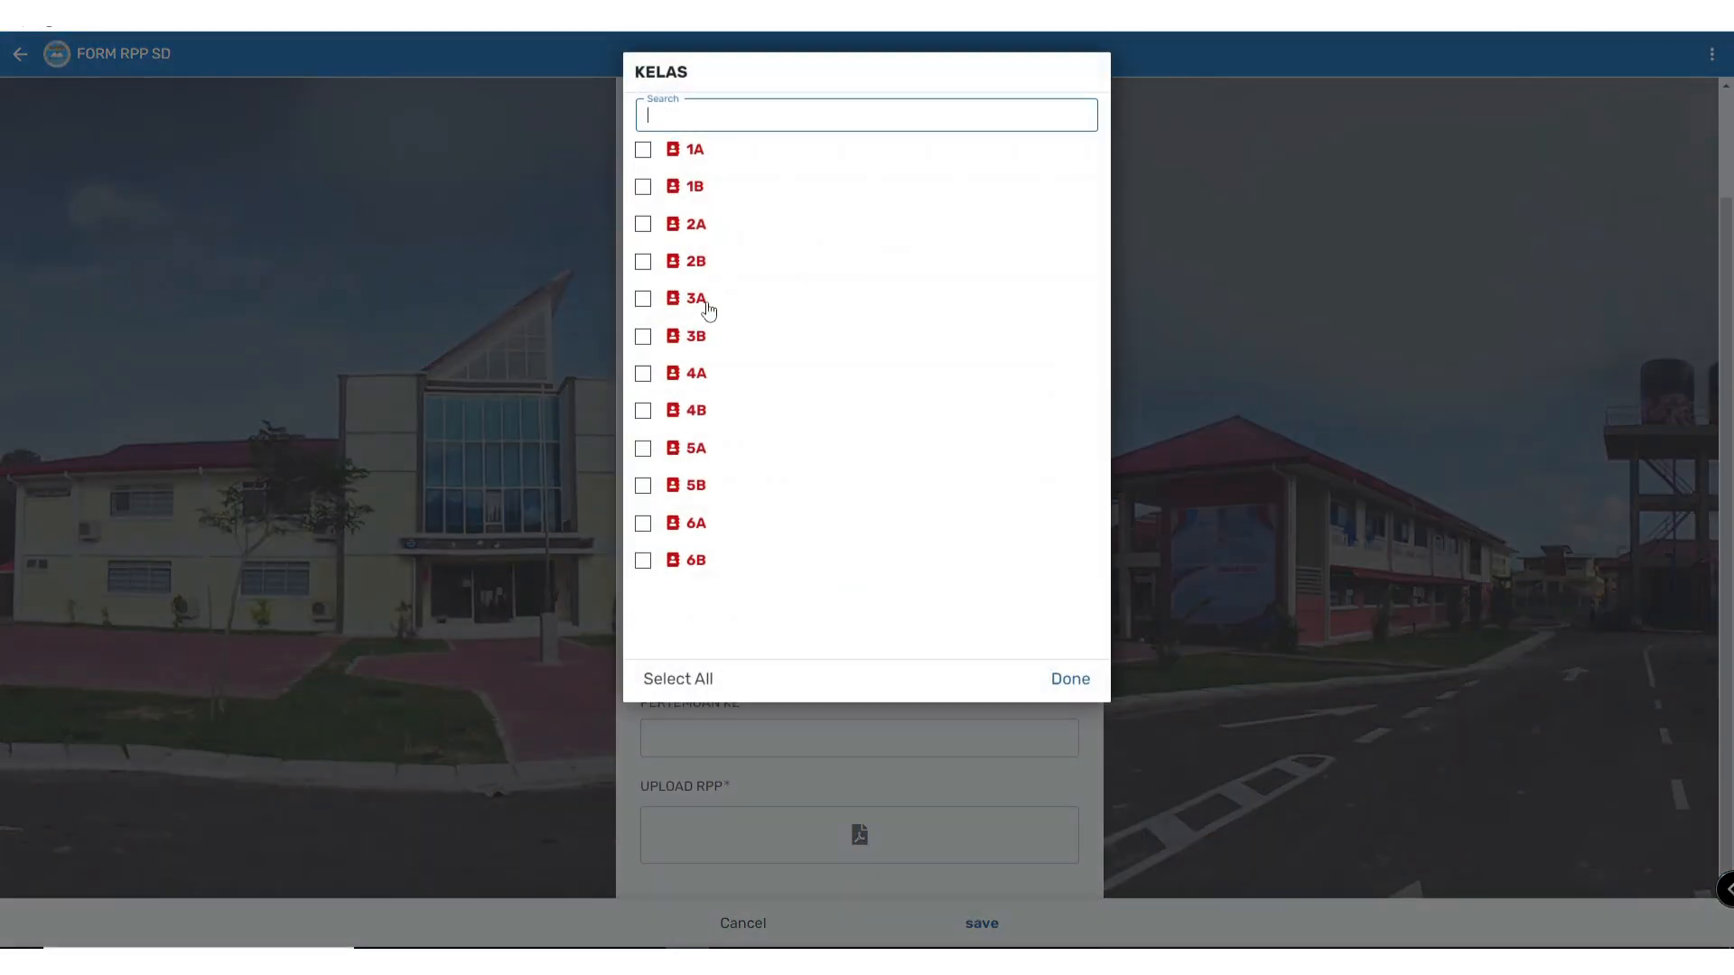
left_click(707, 488)
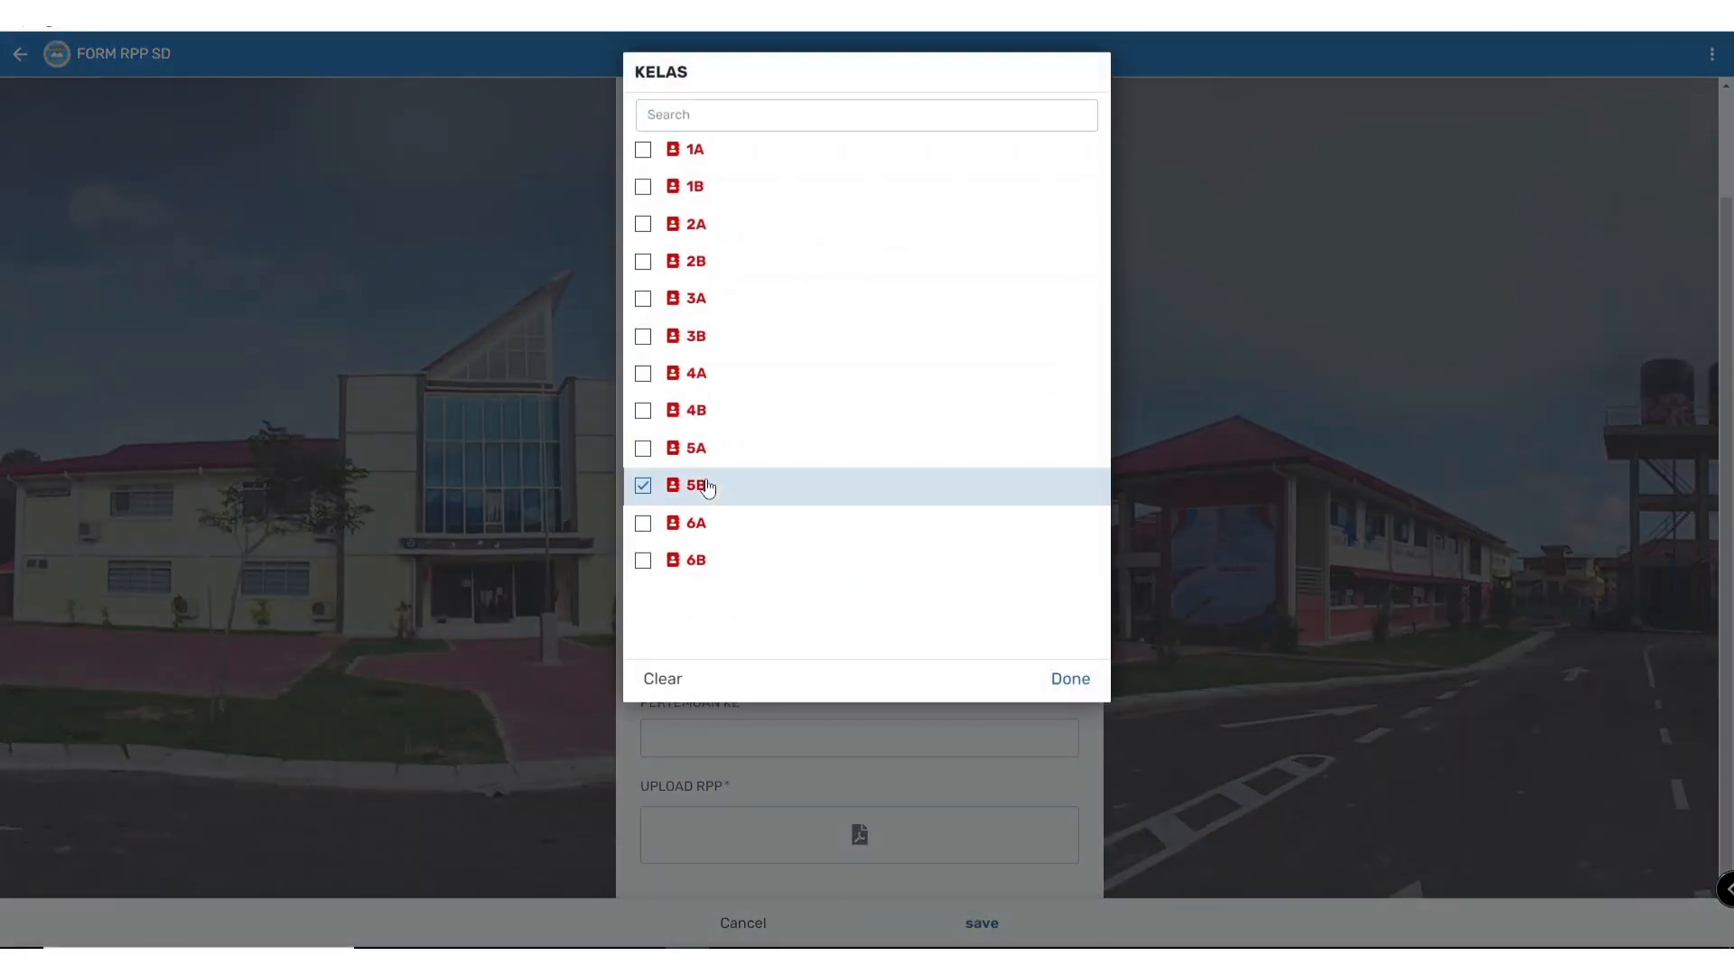
left_click(1070, 682)
left_click(820, 647)
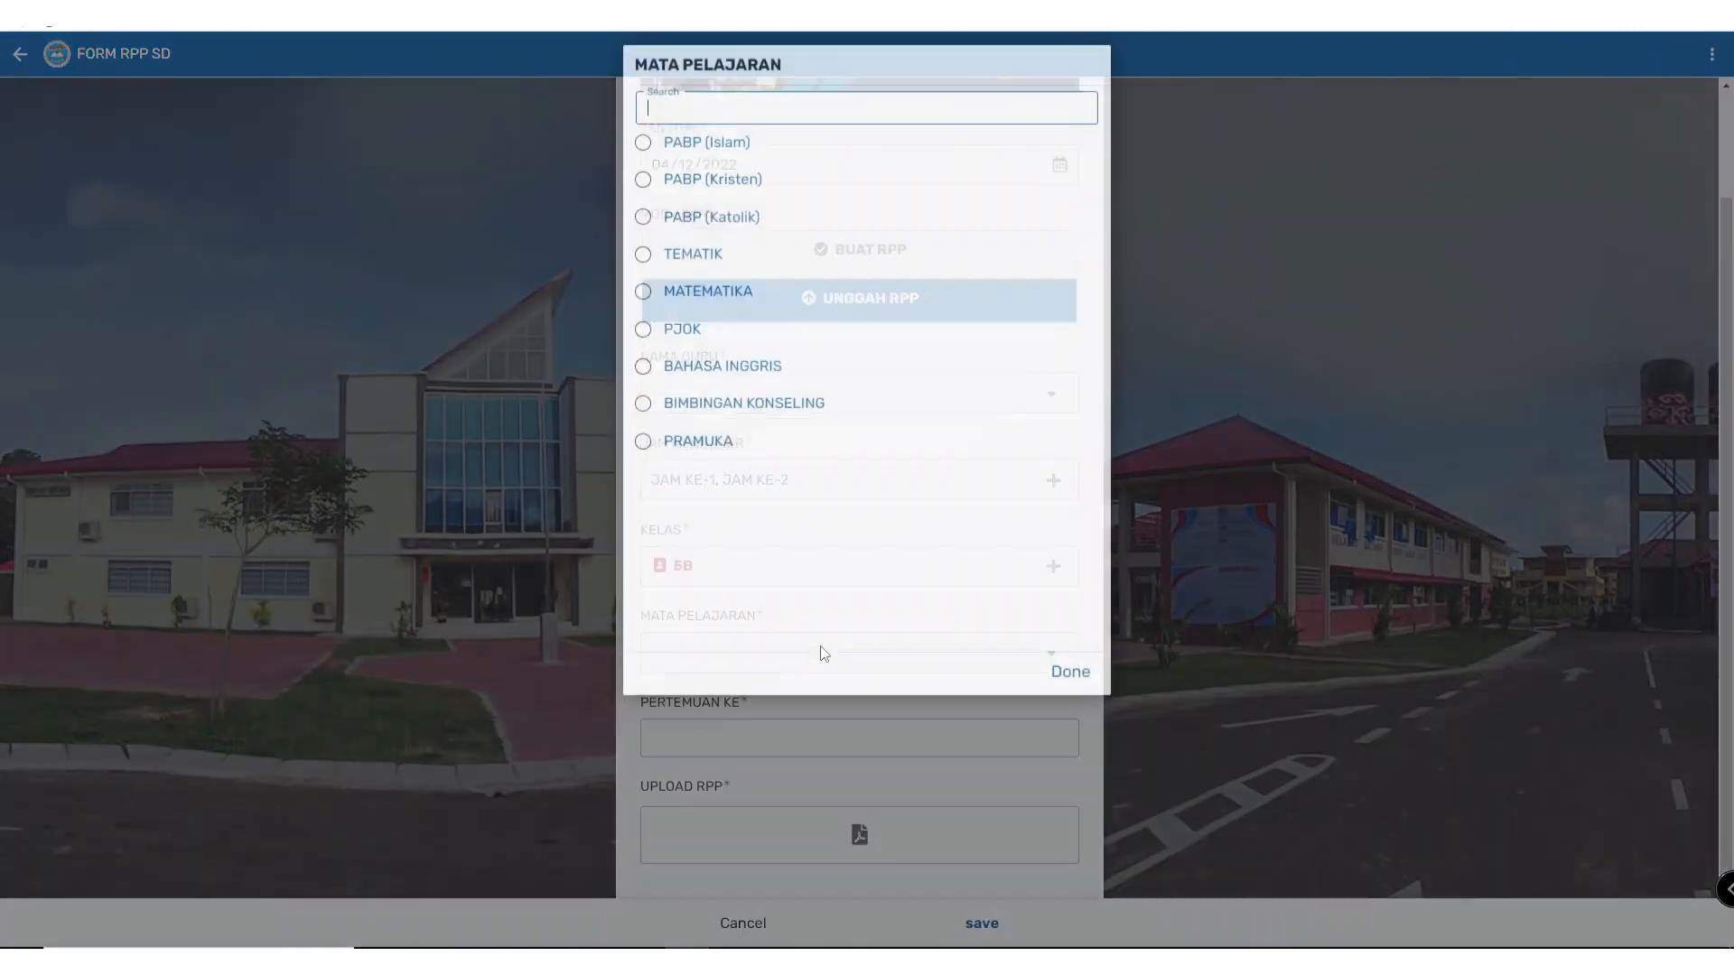
left_click(747, 373)
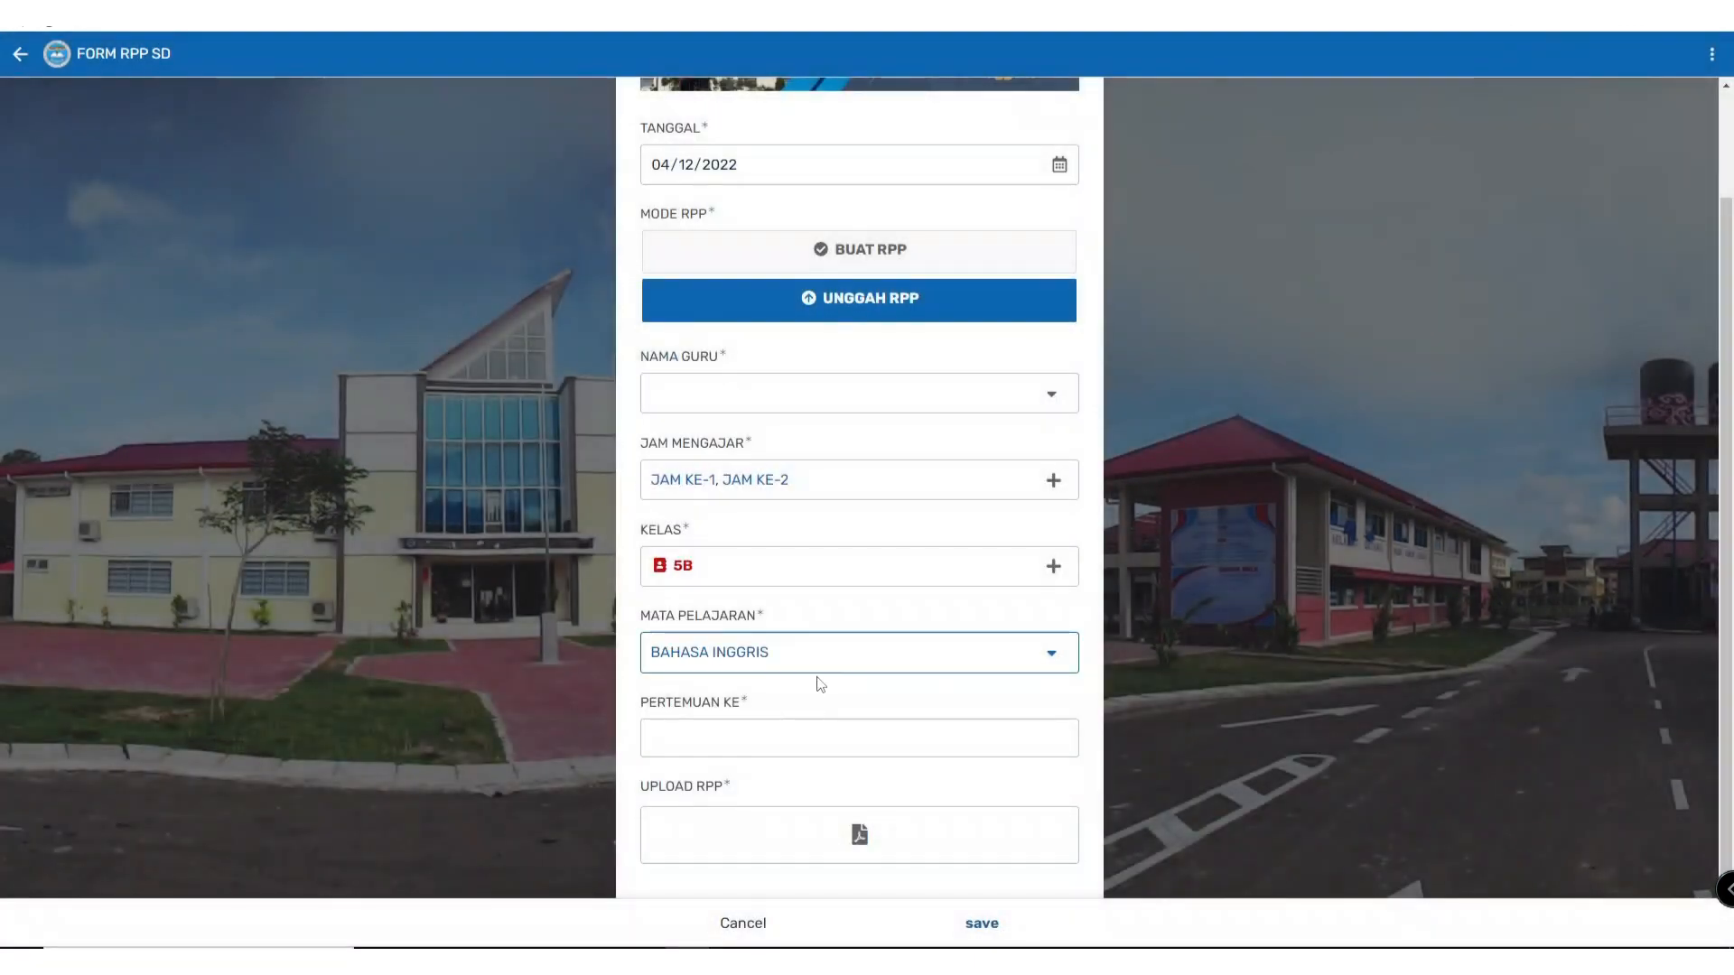
Step: Enter 1 - 3 as the PERTEMUAN KE value in the upload form
left_click(786, 730)
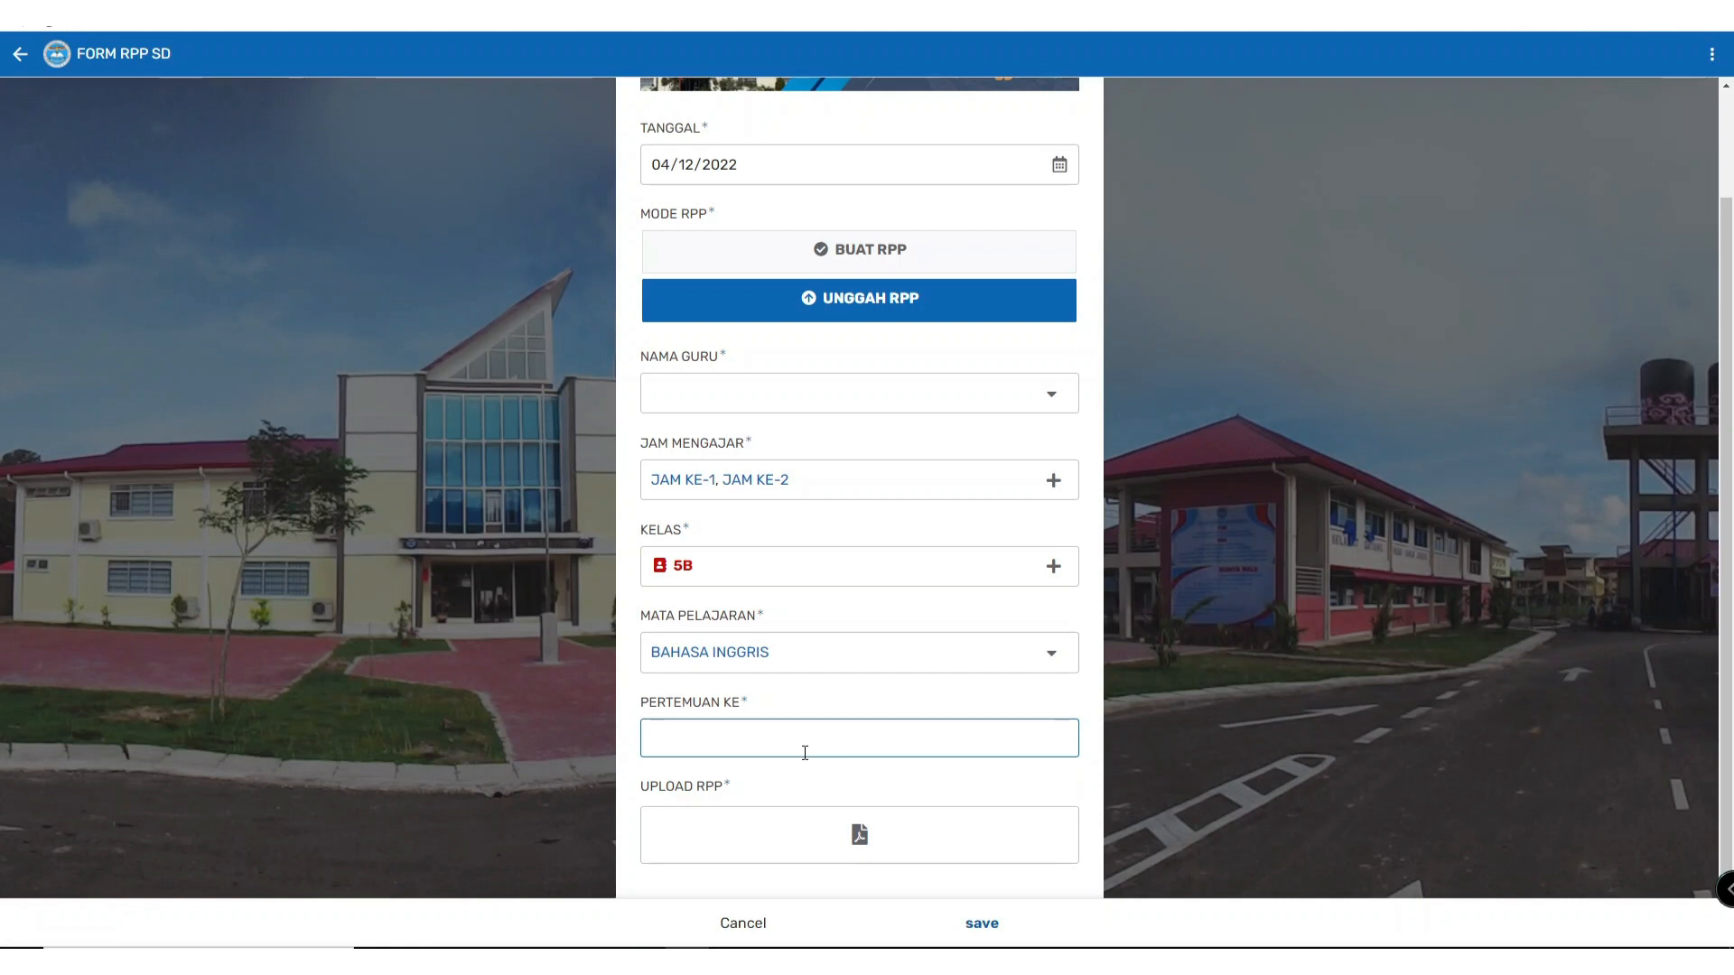
type("- 3")
left_click_drag(655, 738, 619, 752)
left_click(705, 746)
left_click(811, 701)
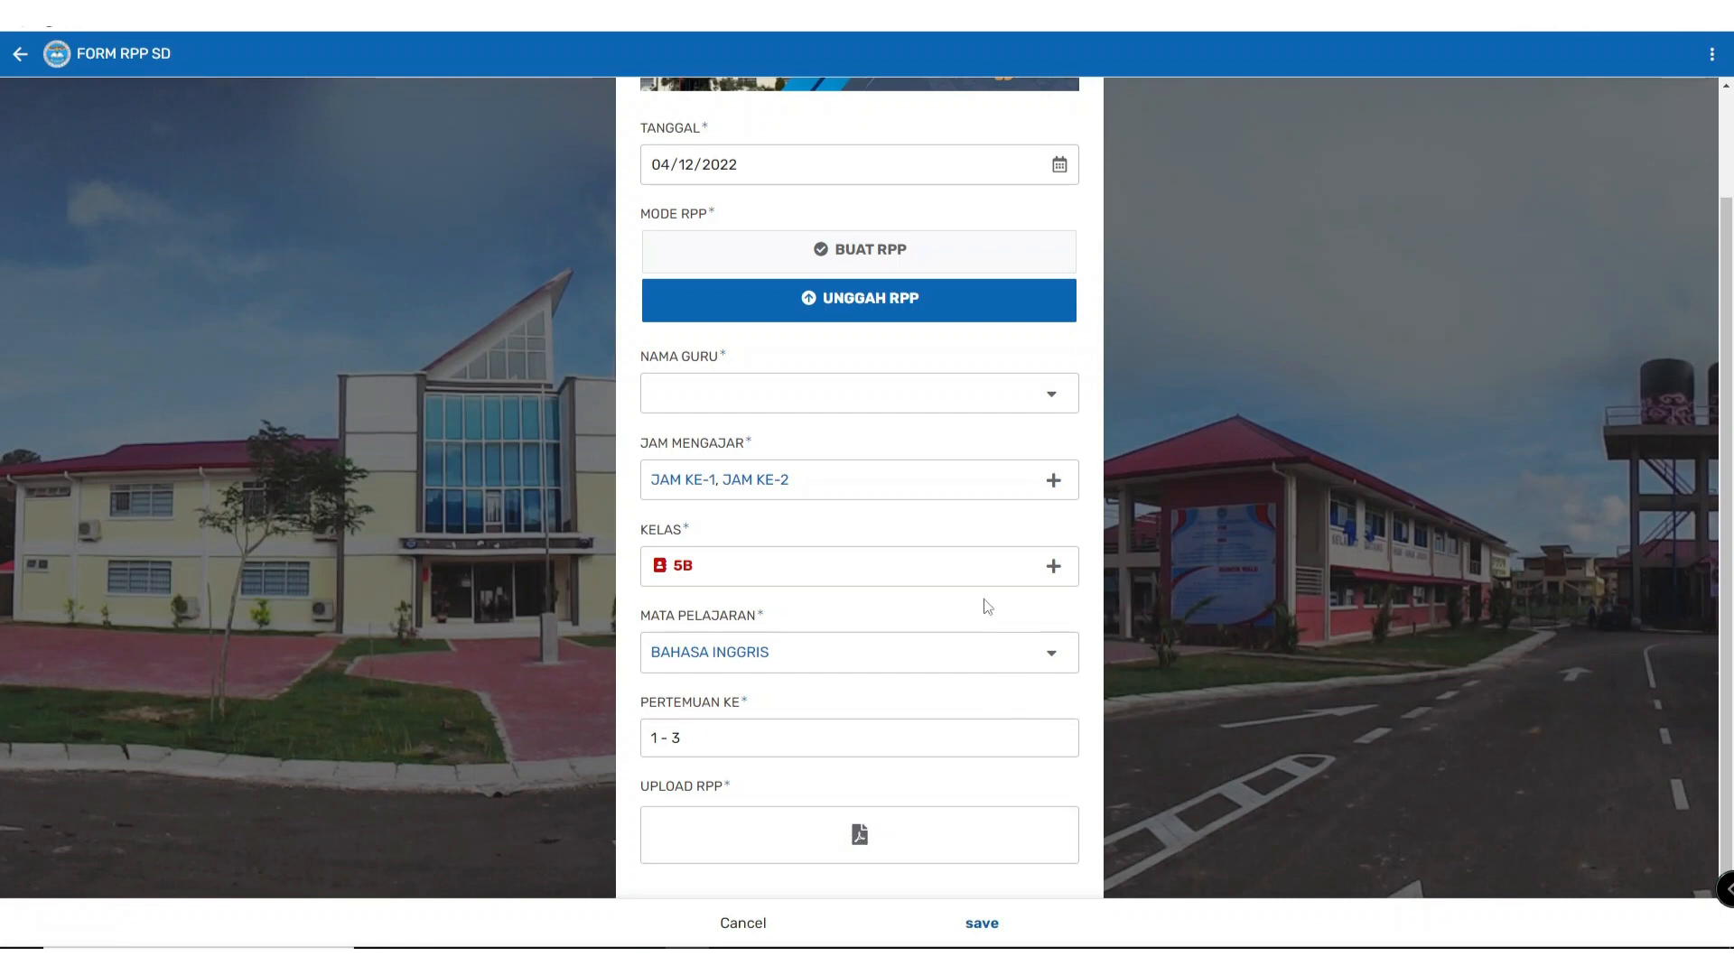
Step: Cancel the RPP SD upload form and discard its entered data without saving
scroll(817, 397, "up", 1)
scroll(867, 578, "down", 1)
scroll(905, 739, "down", 1)
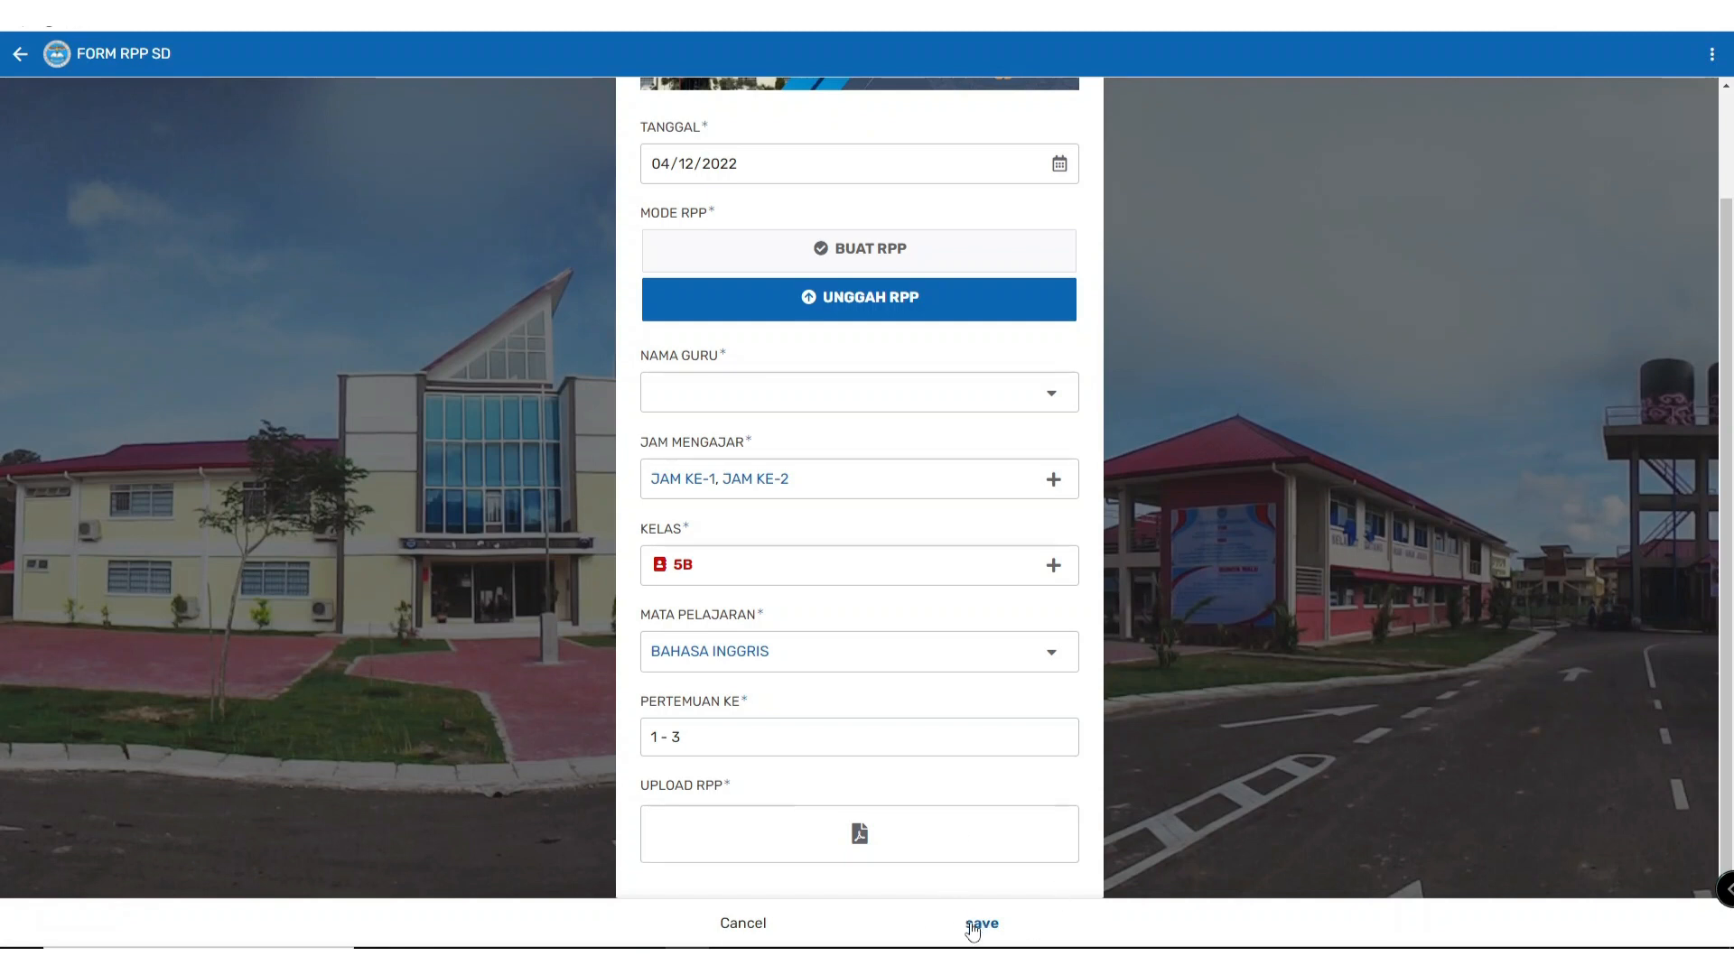
left_click(760, 930)
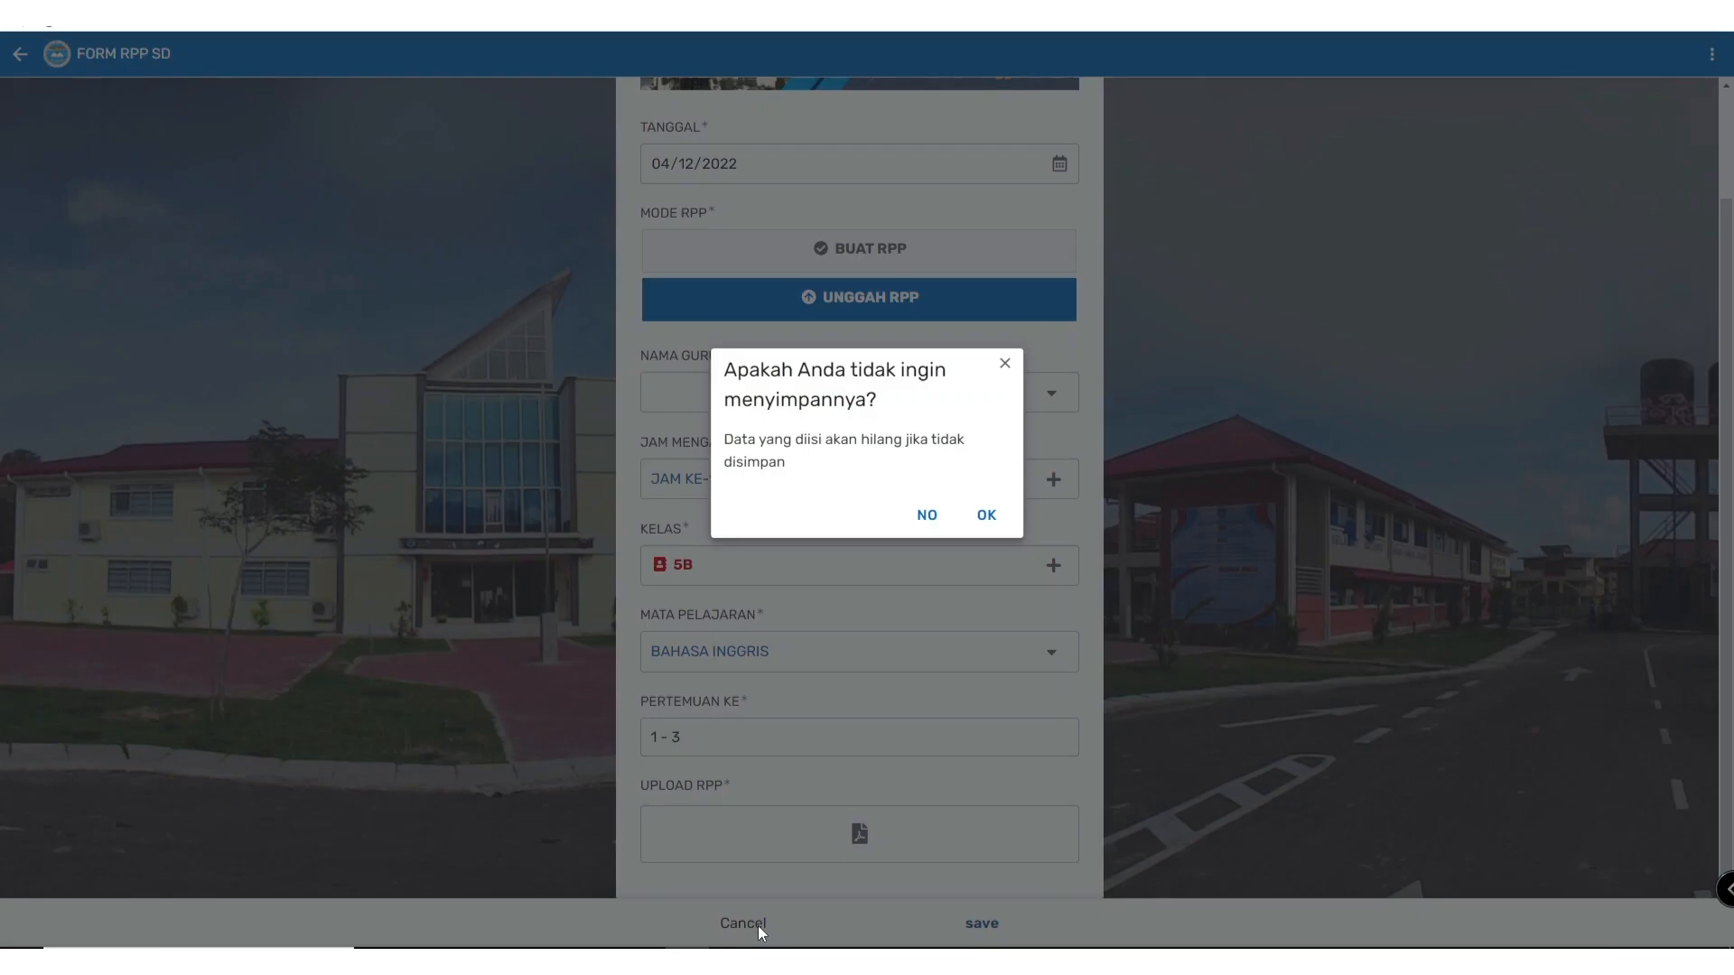
left_click(987, 516)
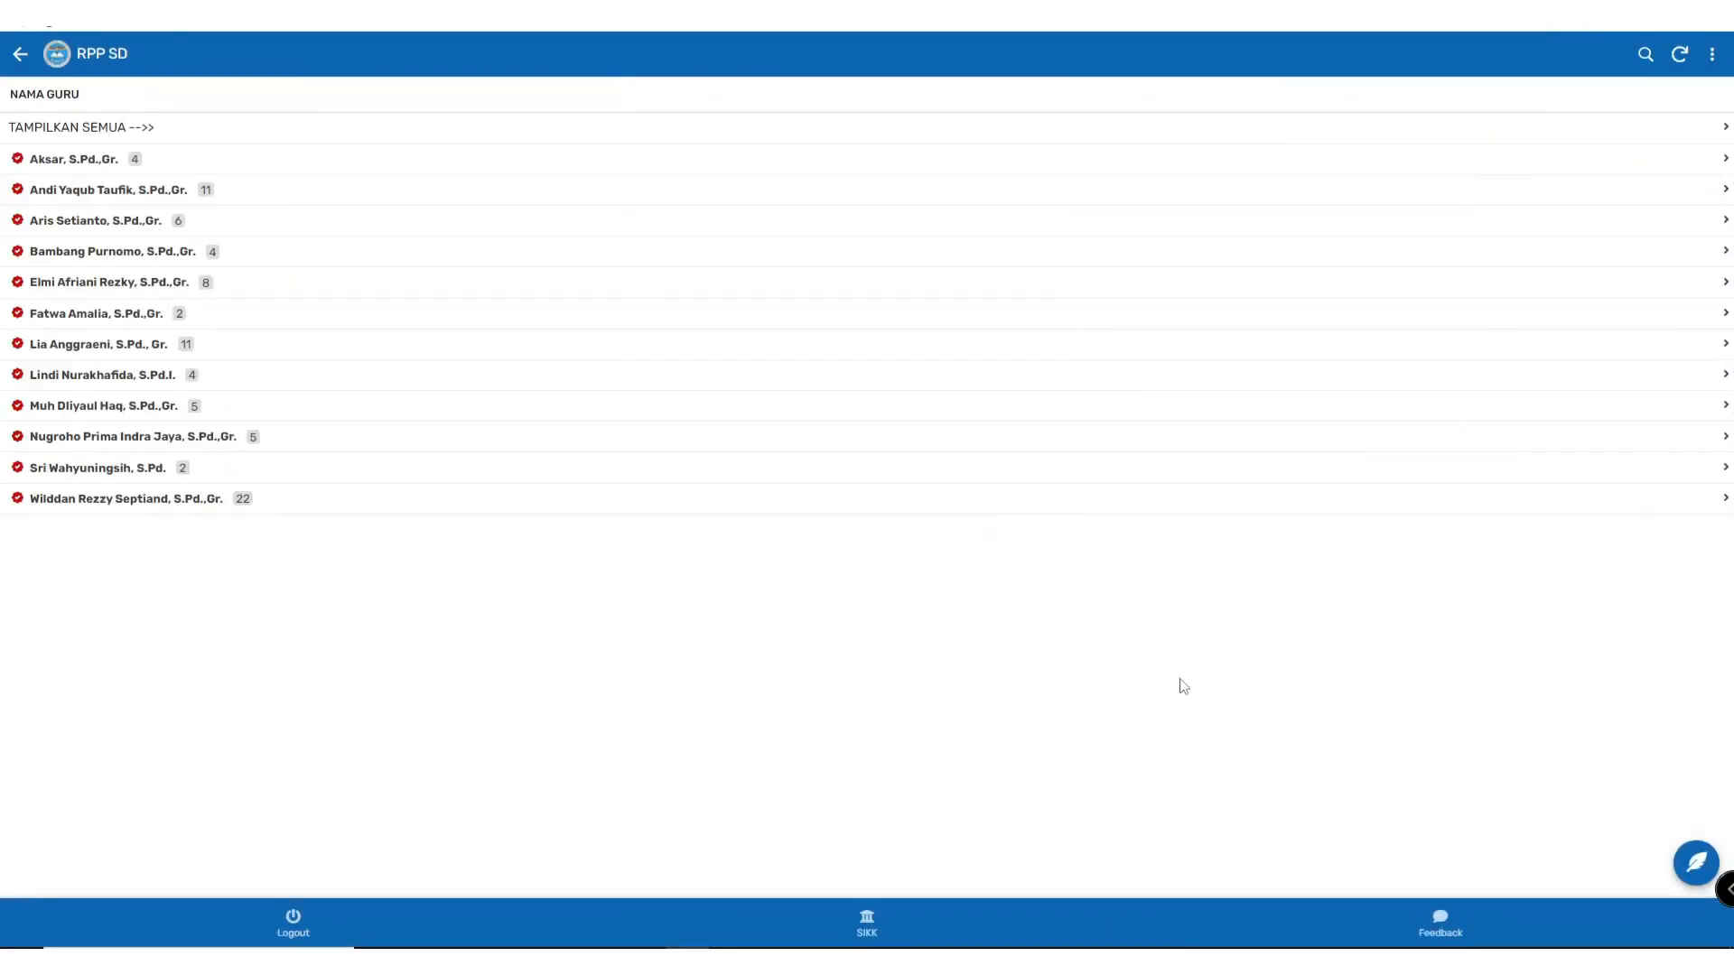
Step: Start a new RPP SD entry with MODE RPP set to BUAT RPP and look over its fields
left_click(1696, 863)
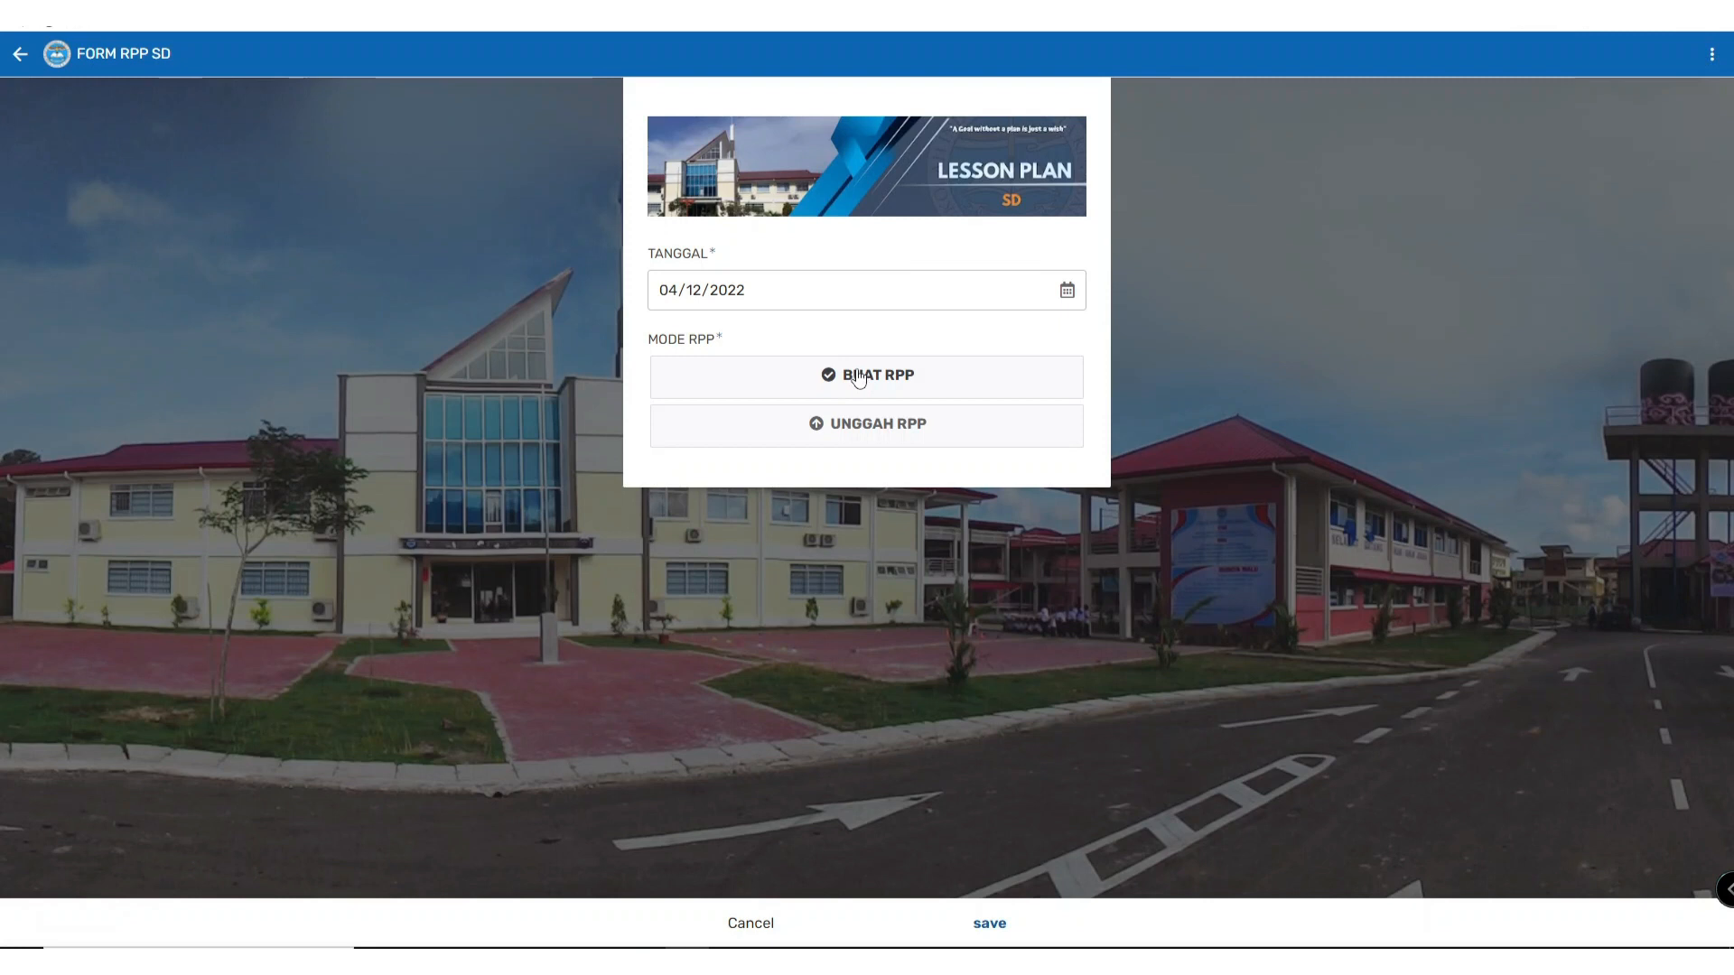
left_click(857, 379)
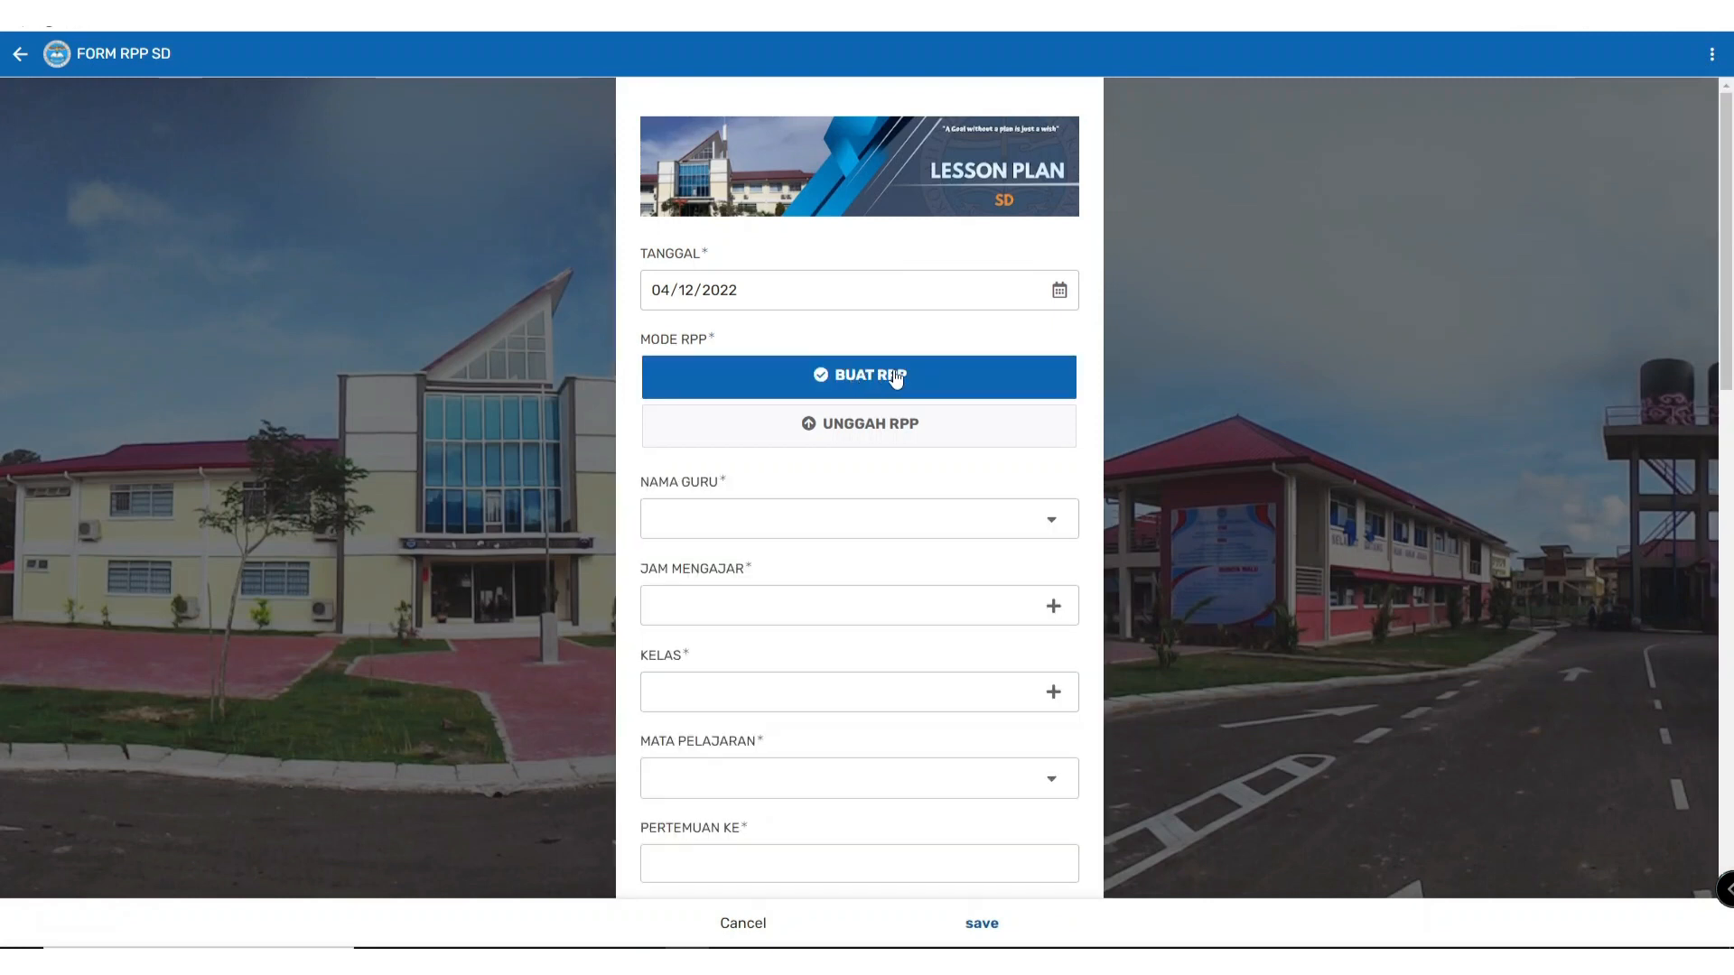
scroll(830, 437, "down", 1)
scroll(830, 437, "down", 10)
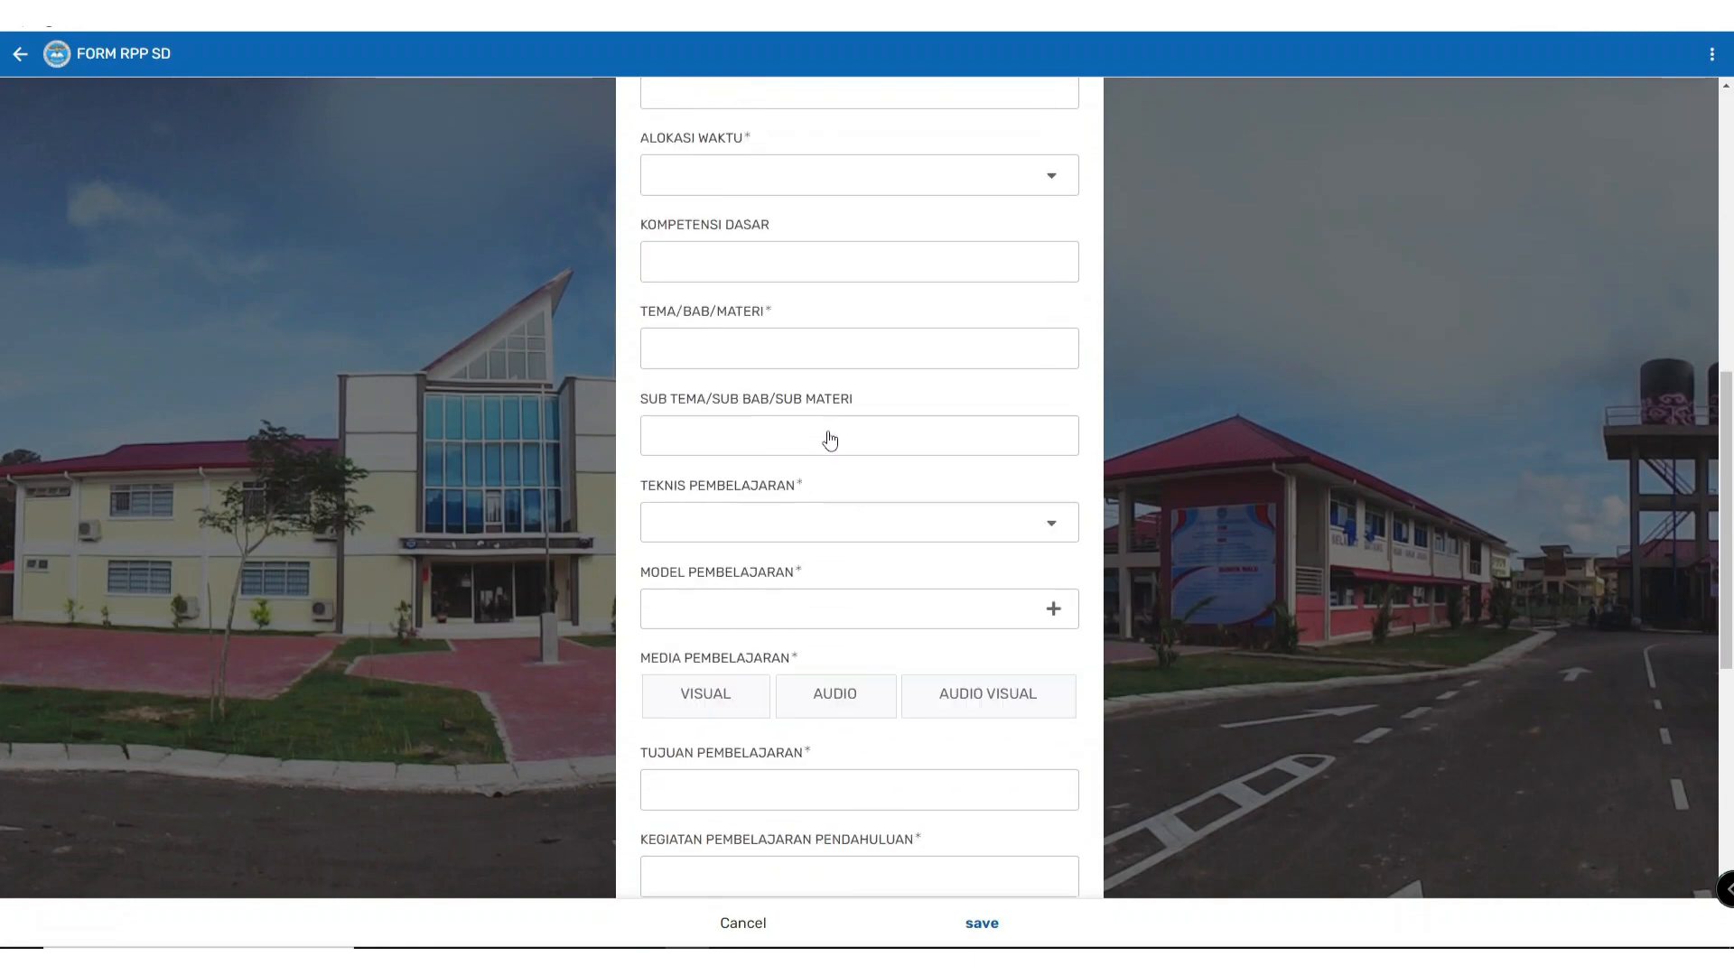
scroll(825, 437, "up", 10)
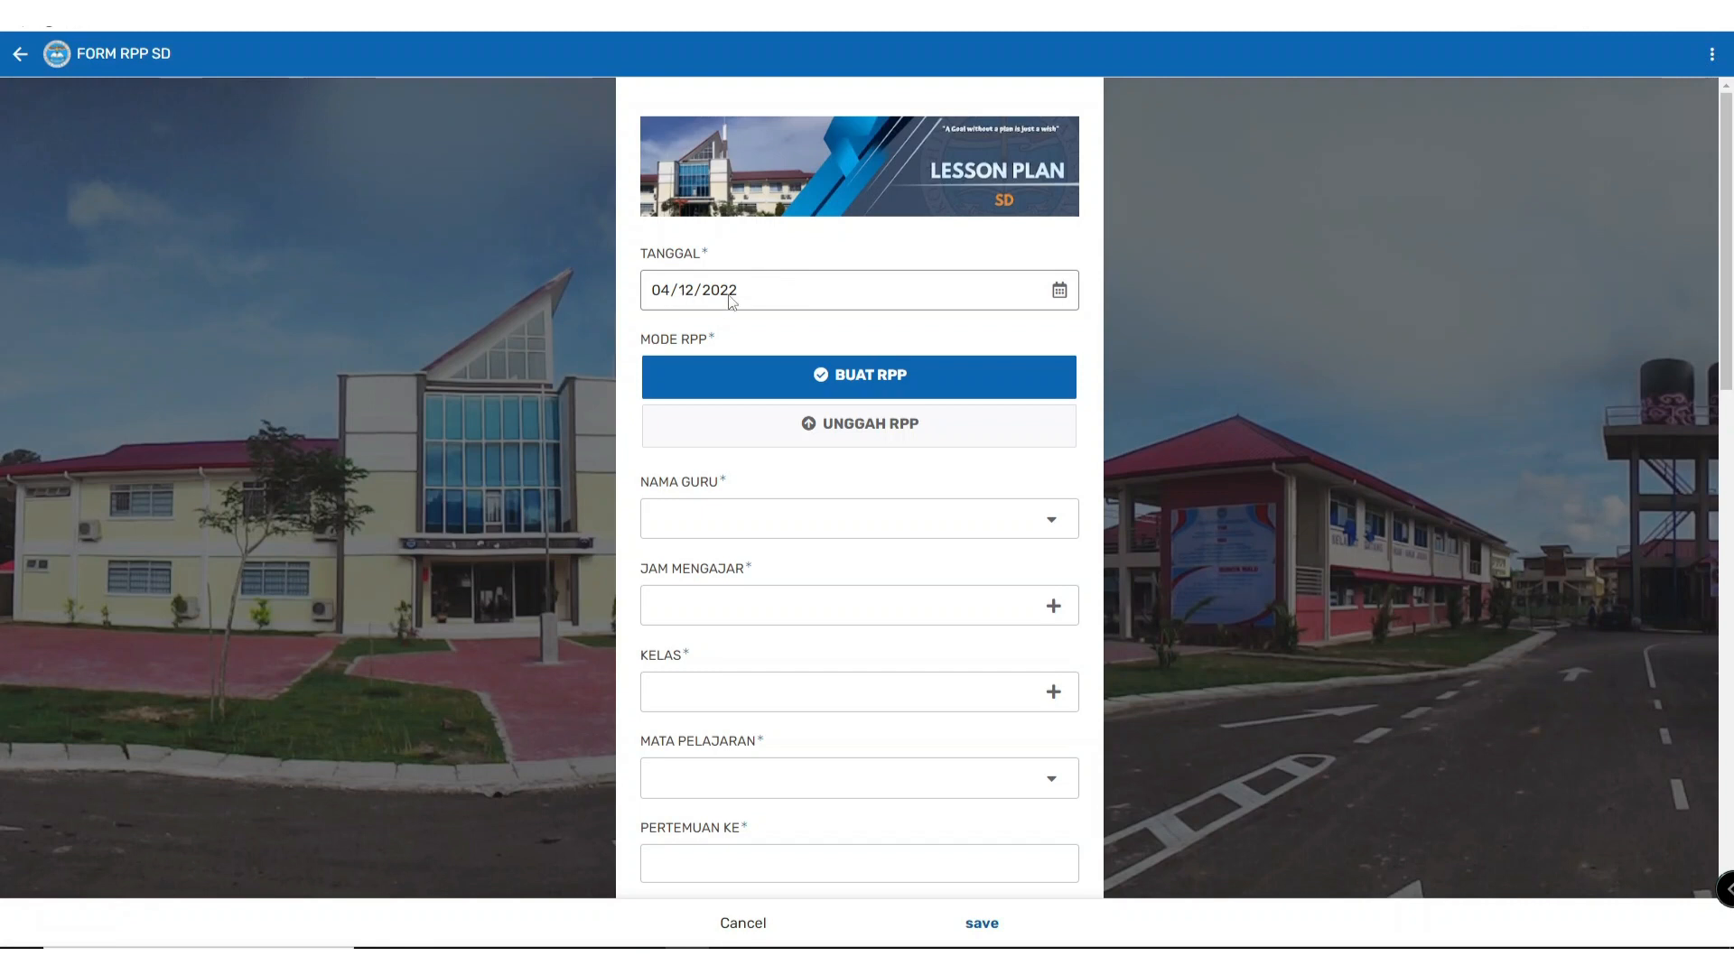
Step: Search the NAMA GURU list and select the teacher's name for the new lesson plan
scroll(754, 321, "down", 2)
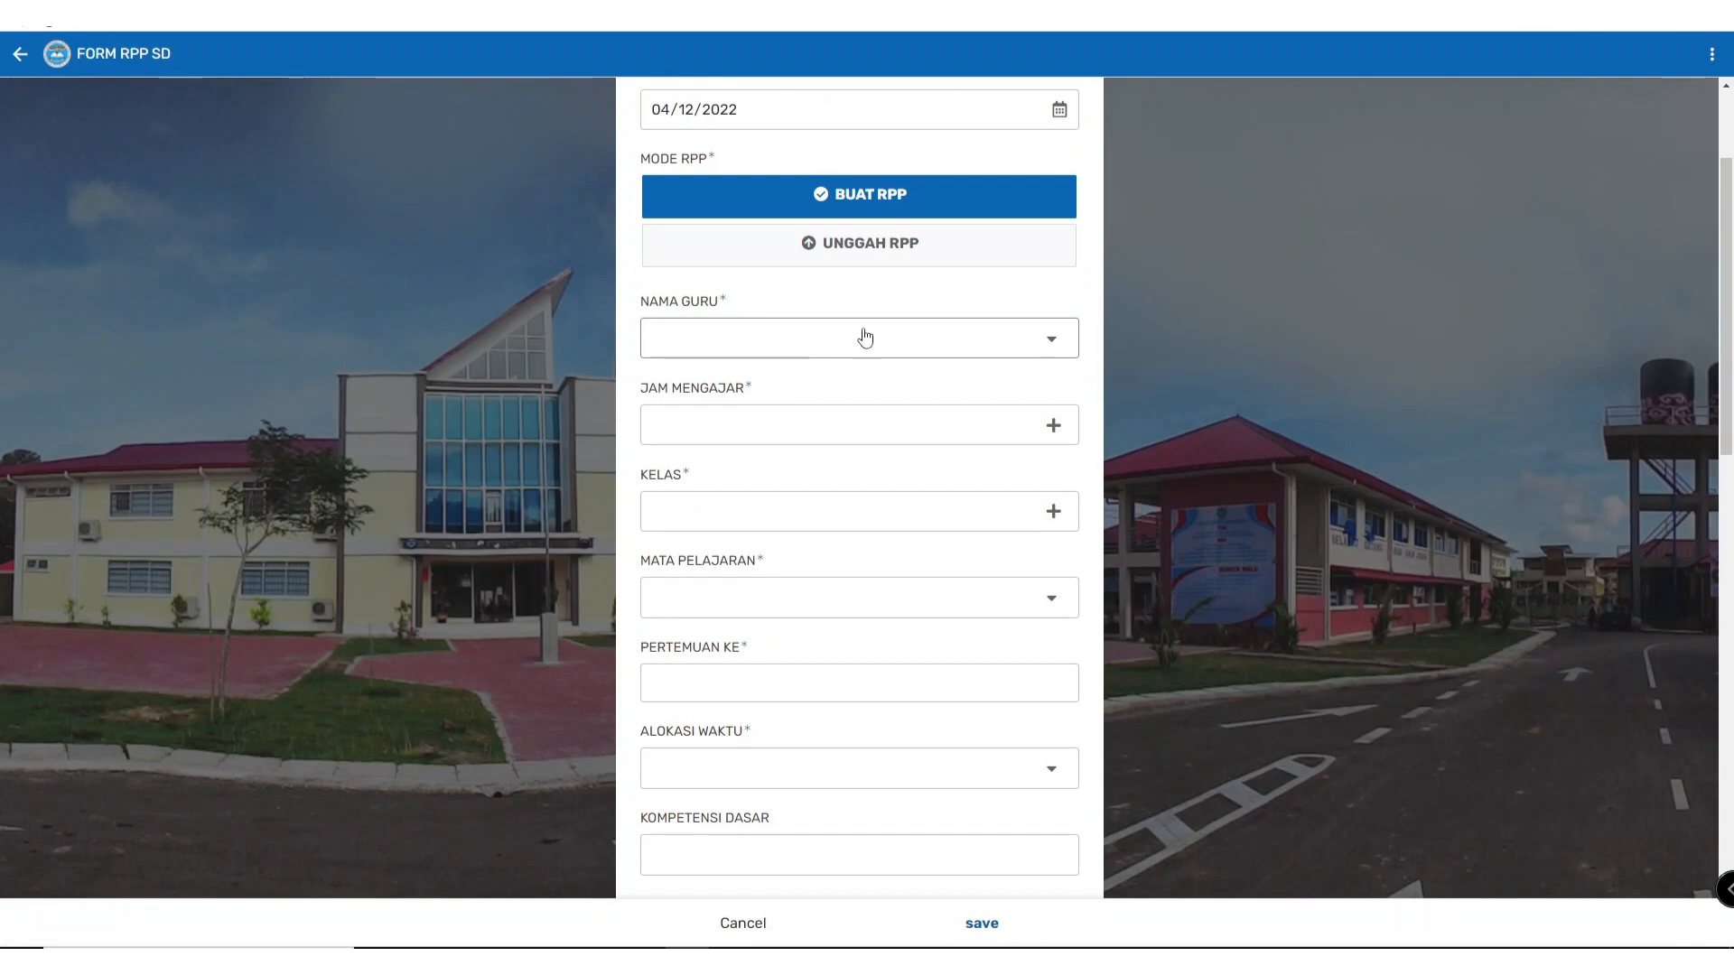
left_click(832, 347)
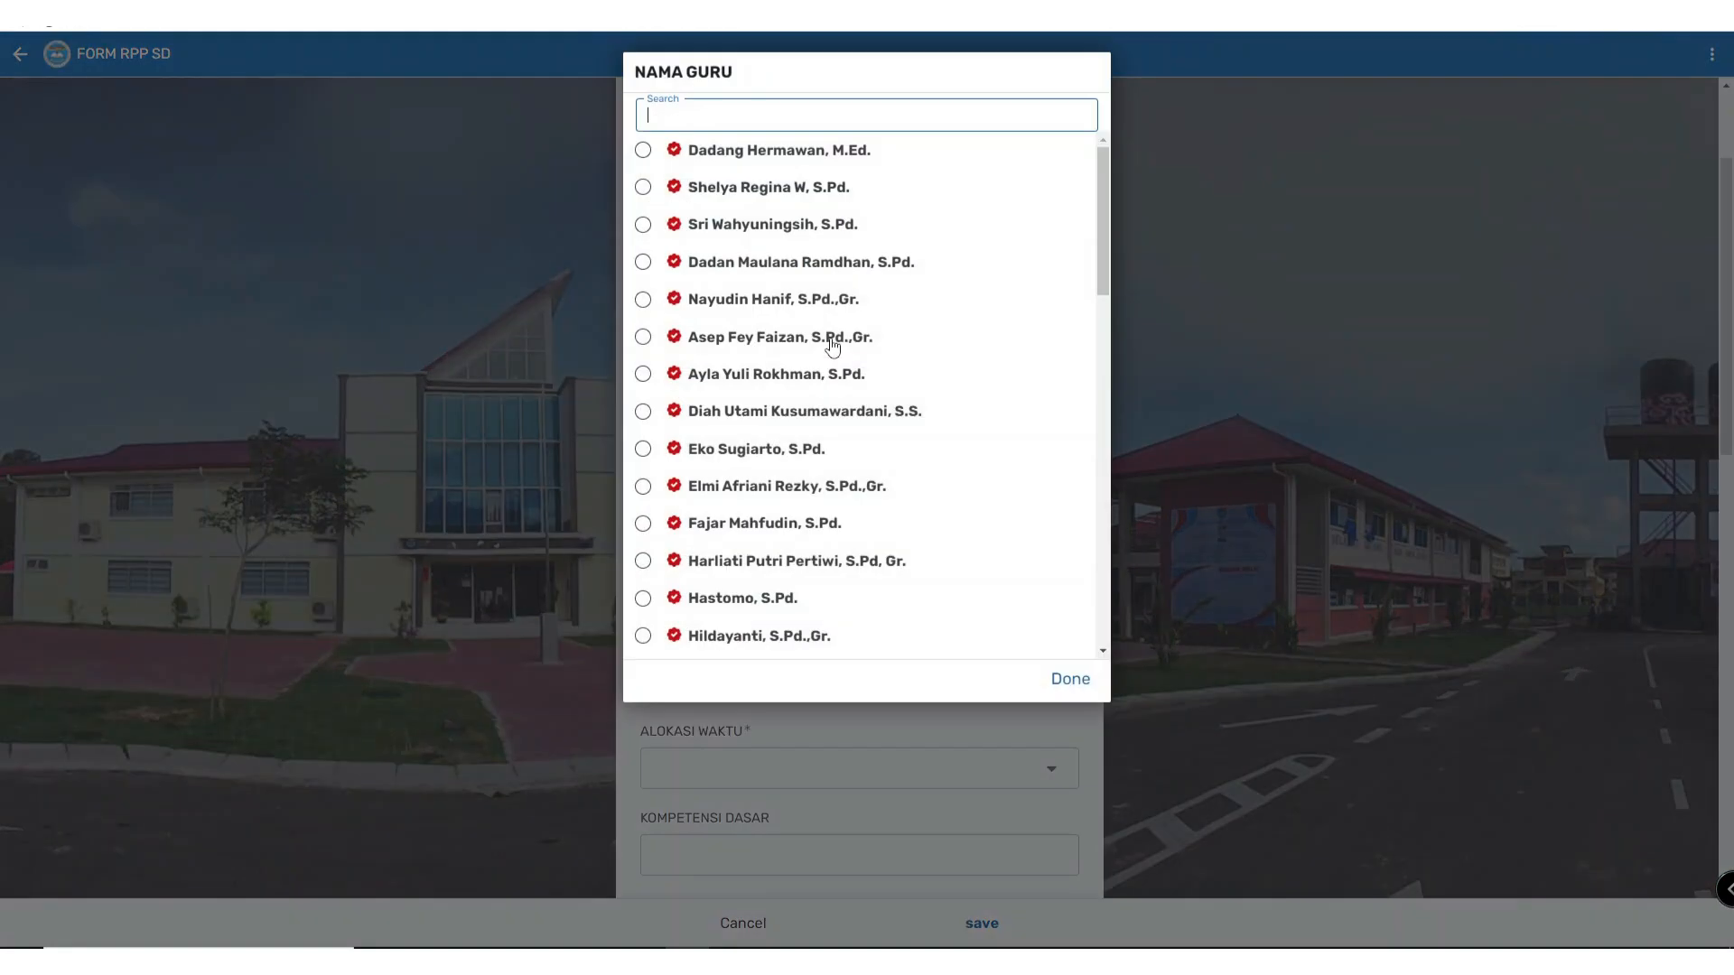
type("m")
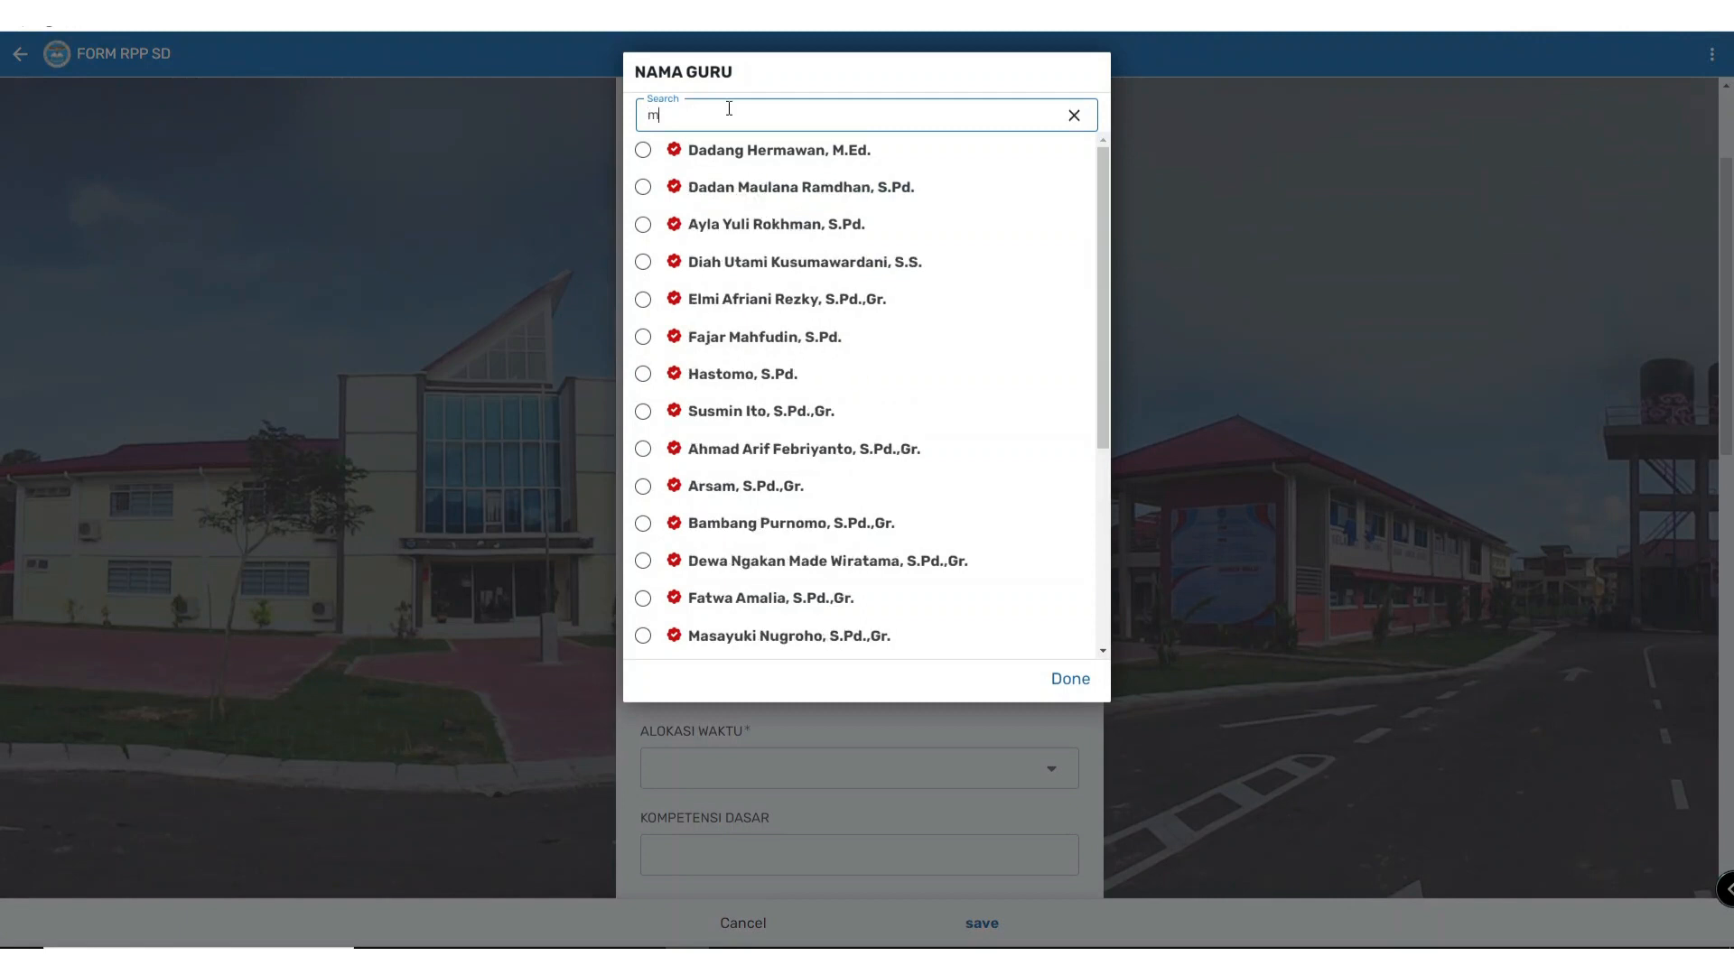
type("u")
left_click(782, 153)
scroll(840, 334, "up", 2)
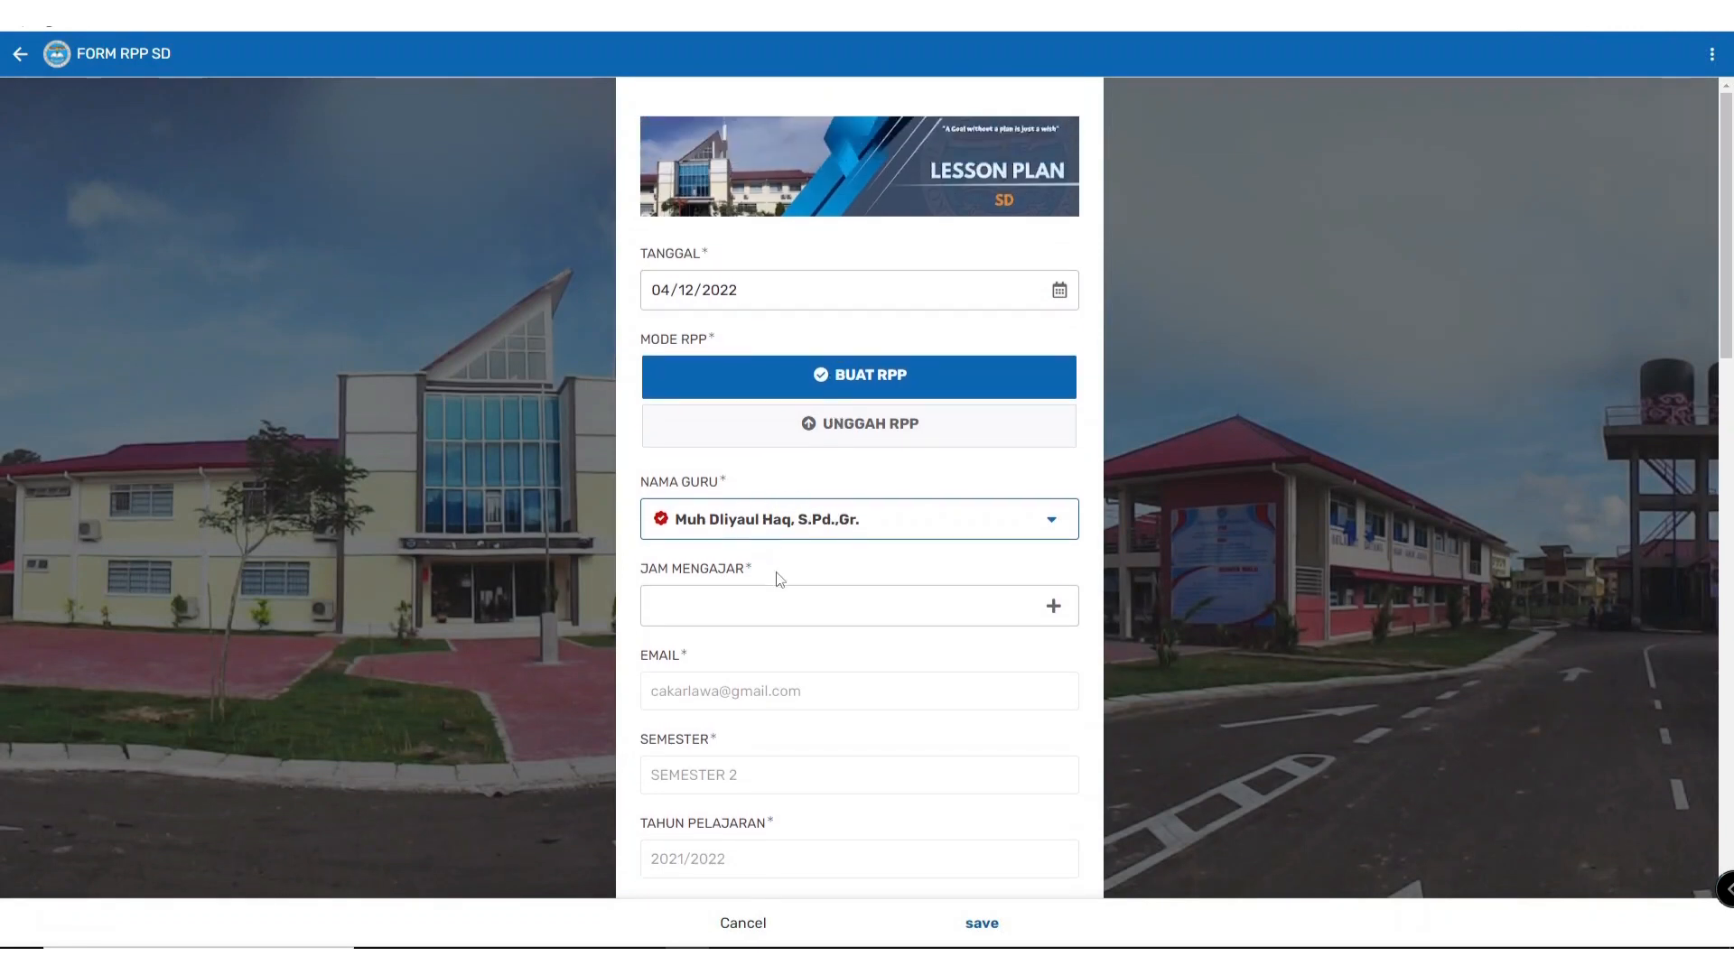
Step: Set JAM MENGAJAR to JAM KE-4 and JAM KE-5
left_click(774, 604)
left_click(725, 264)
left_click(725, 301)
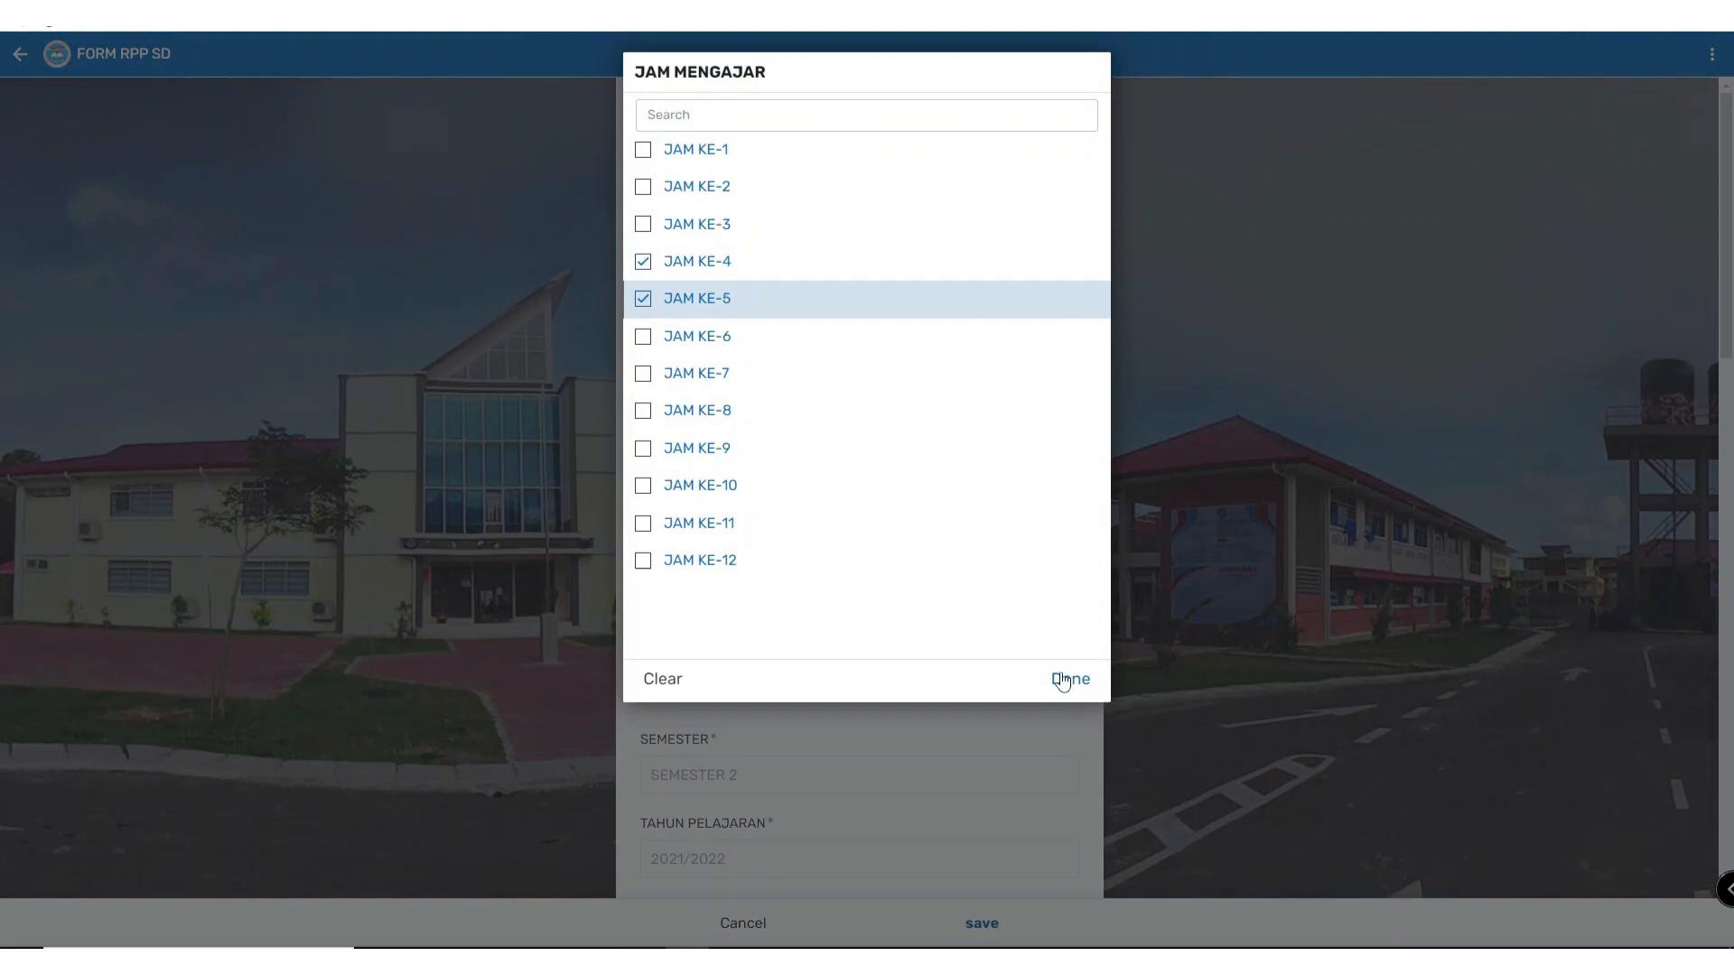
left_click(1063, 681)
Step: Set KELAS to both 5A and 5B for the lesson plan
scroll(805, 578, "down", 6)
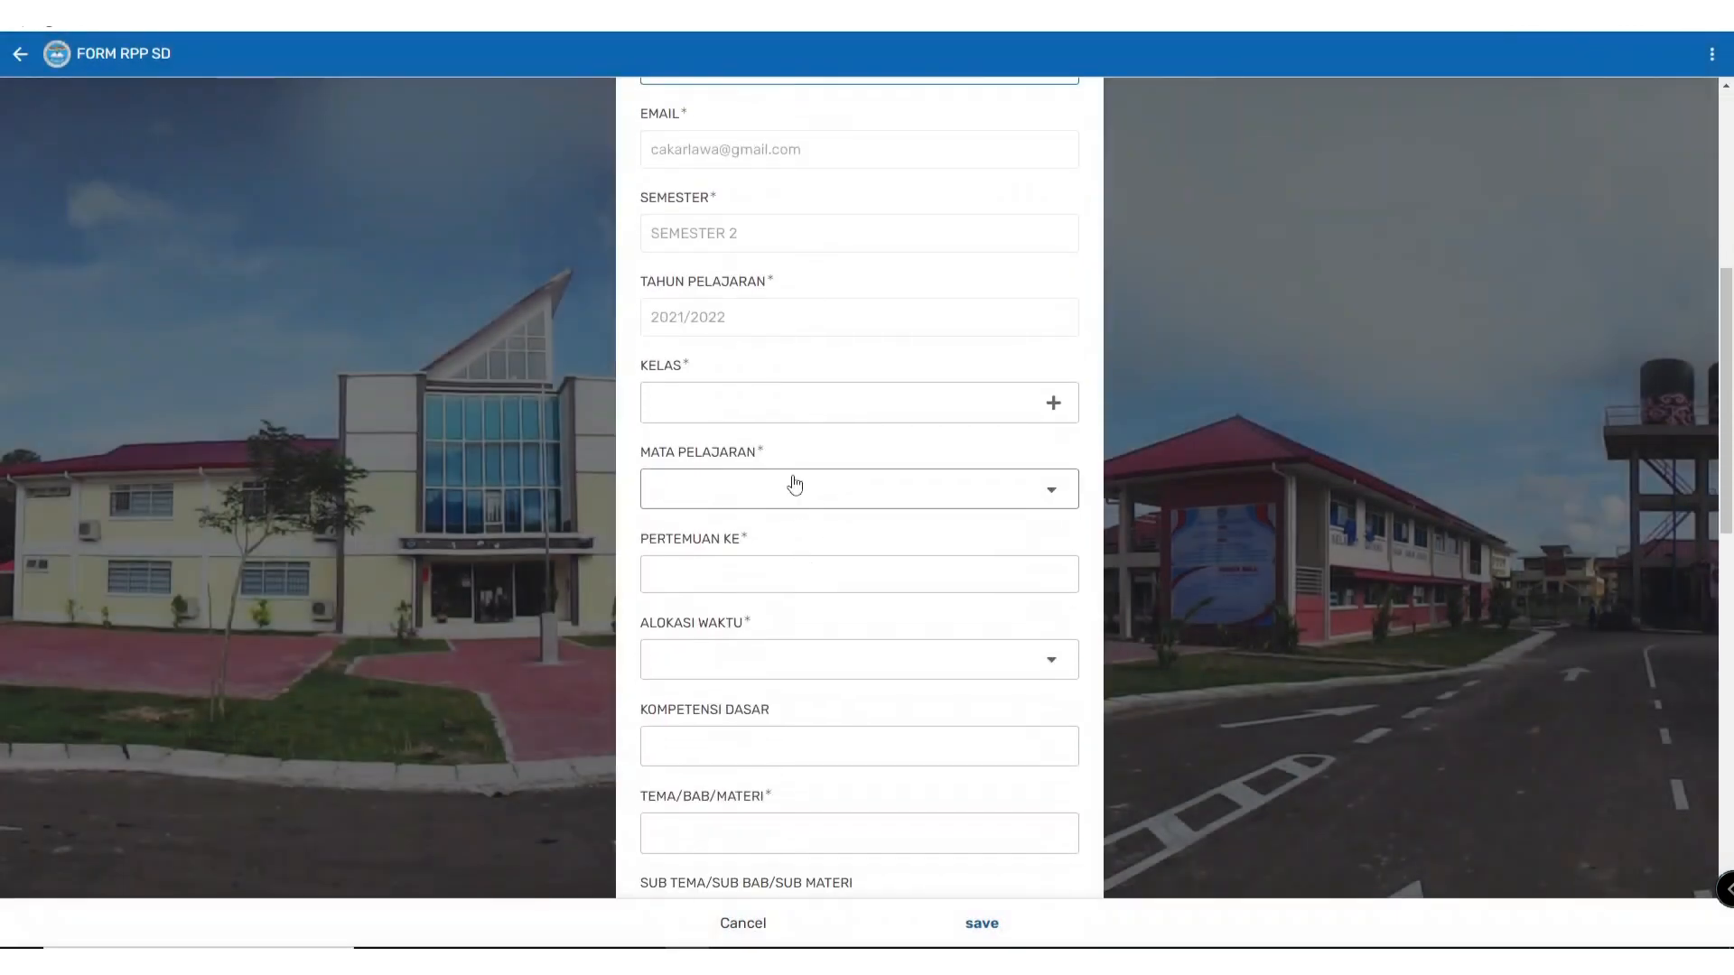
left_click(794, 408)
left_click(718, 495)
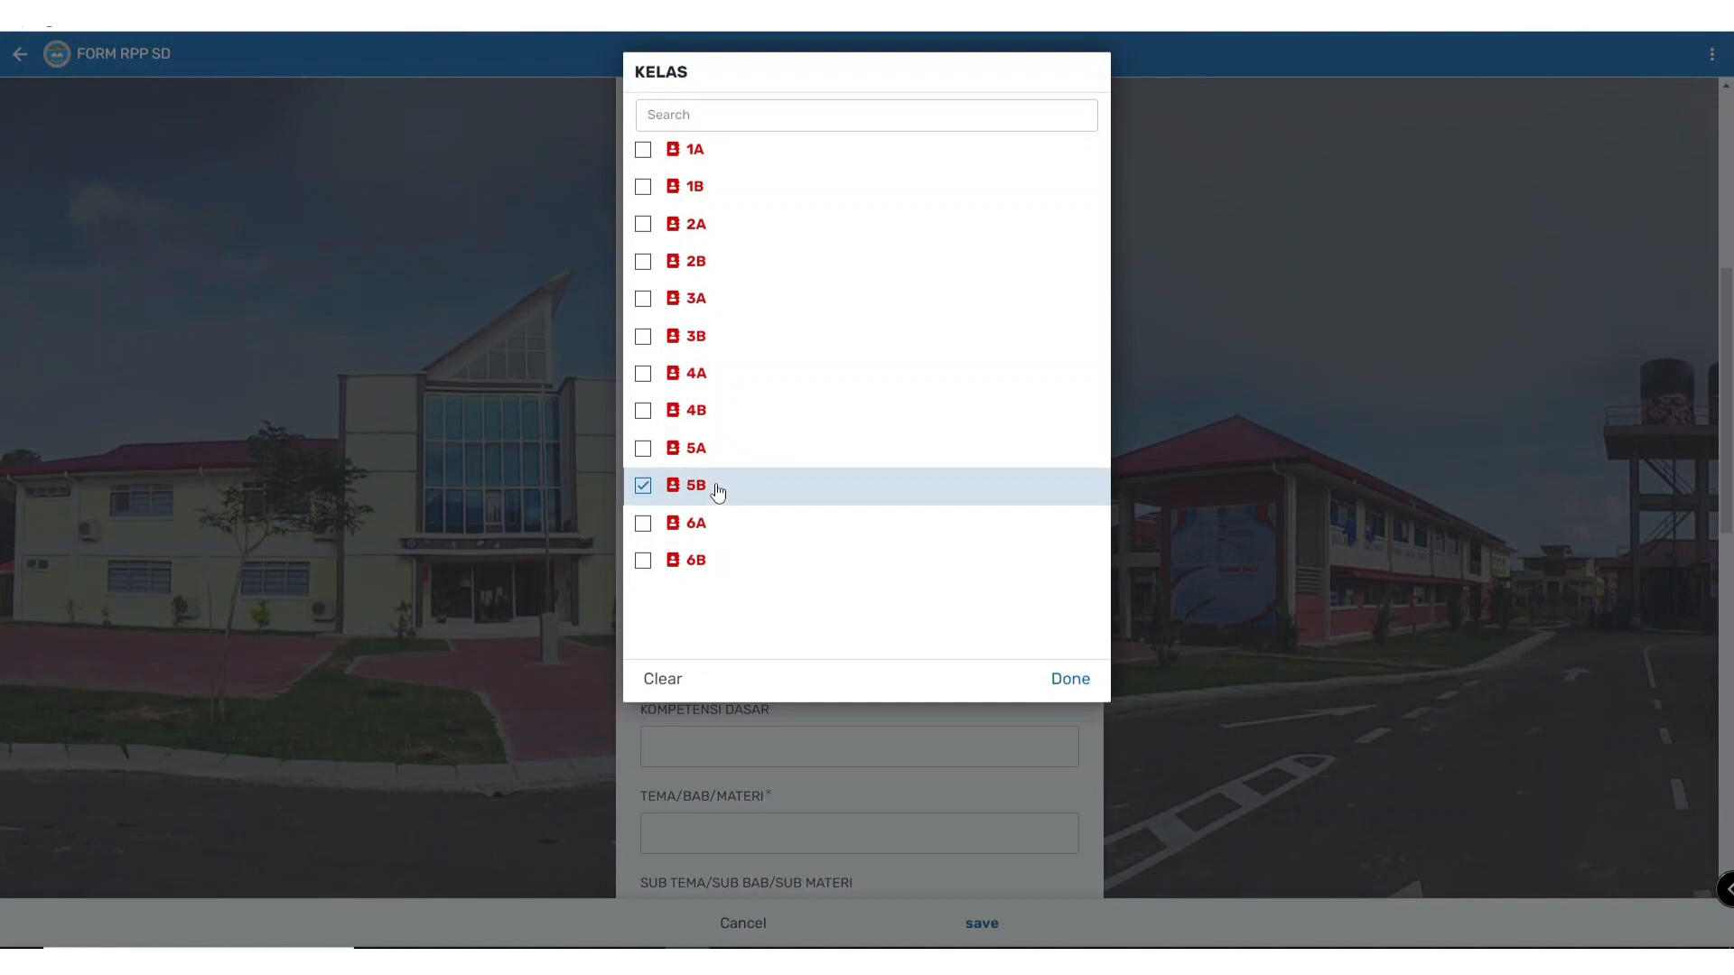
left_click(714, 453)
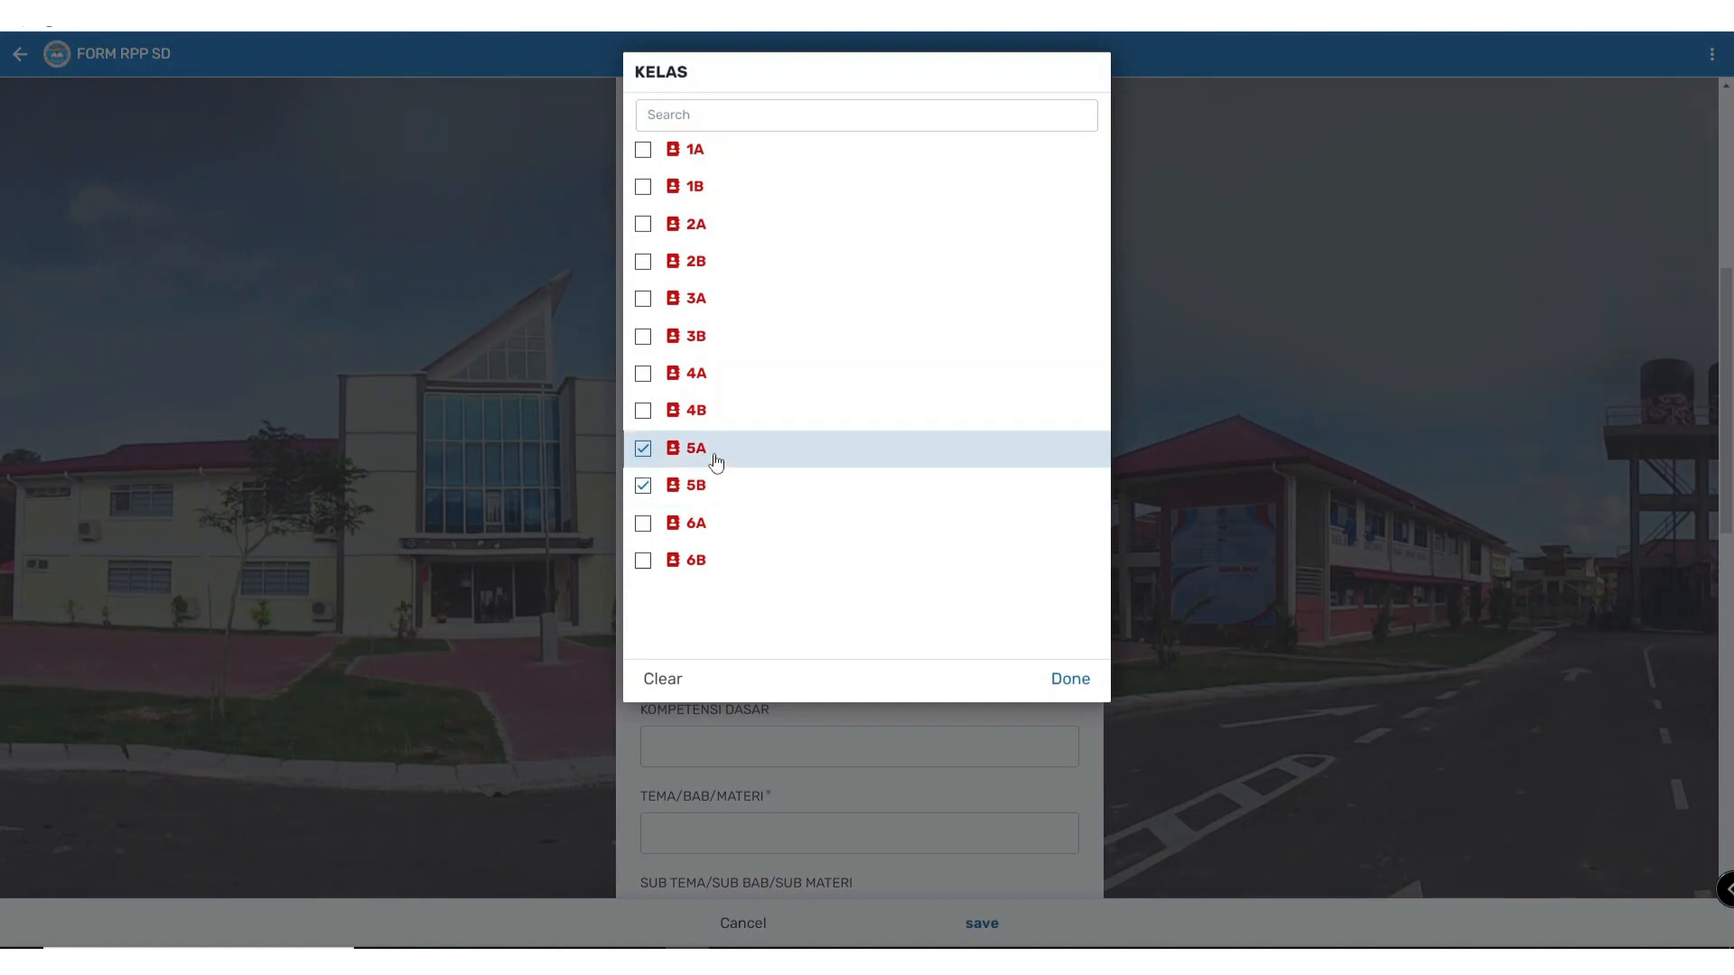
left_click(1063, 684)
Step: Choose BAHASA INGGRIS as the MATA PELAJARAN of the lesson plan being created
scroll(851, 565, "down", 3)
scroll(851, 566, "up", 2)
left_click(833, 414)
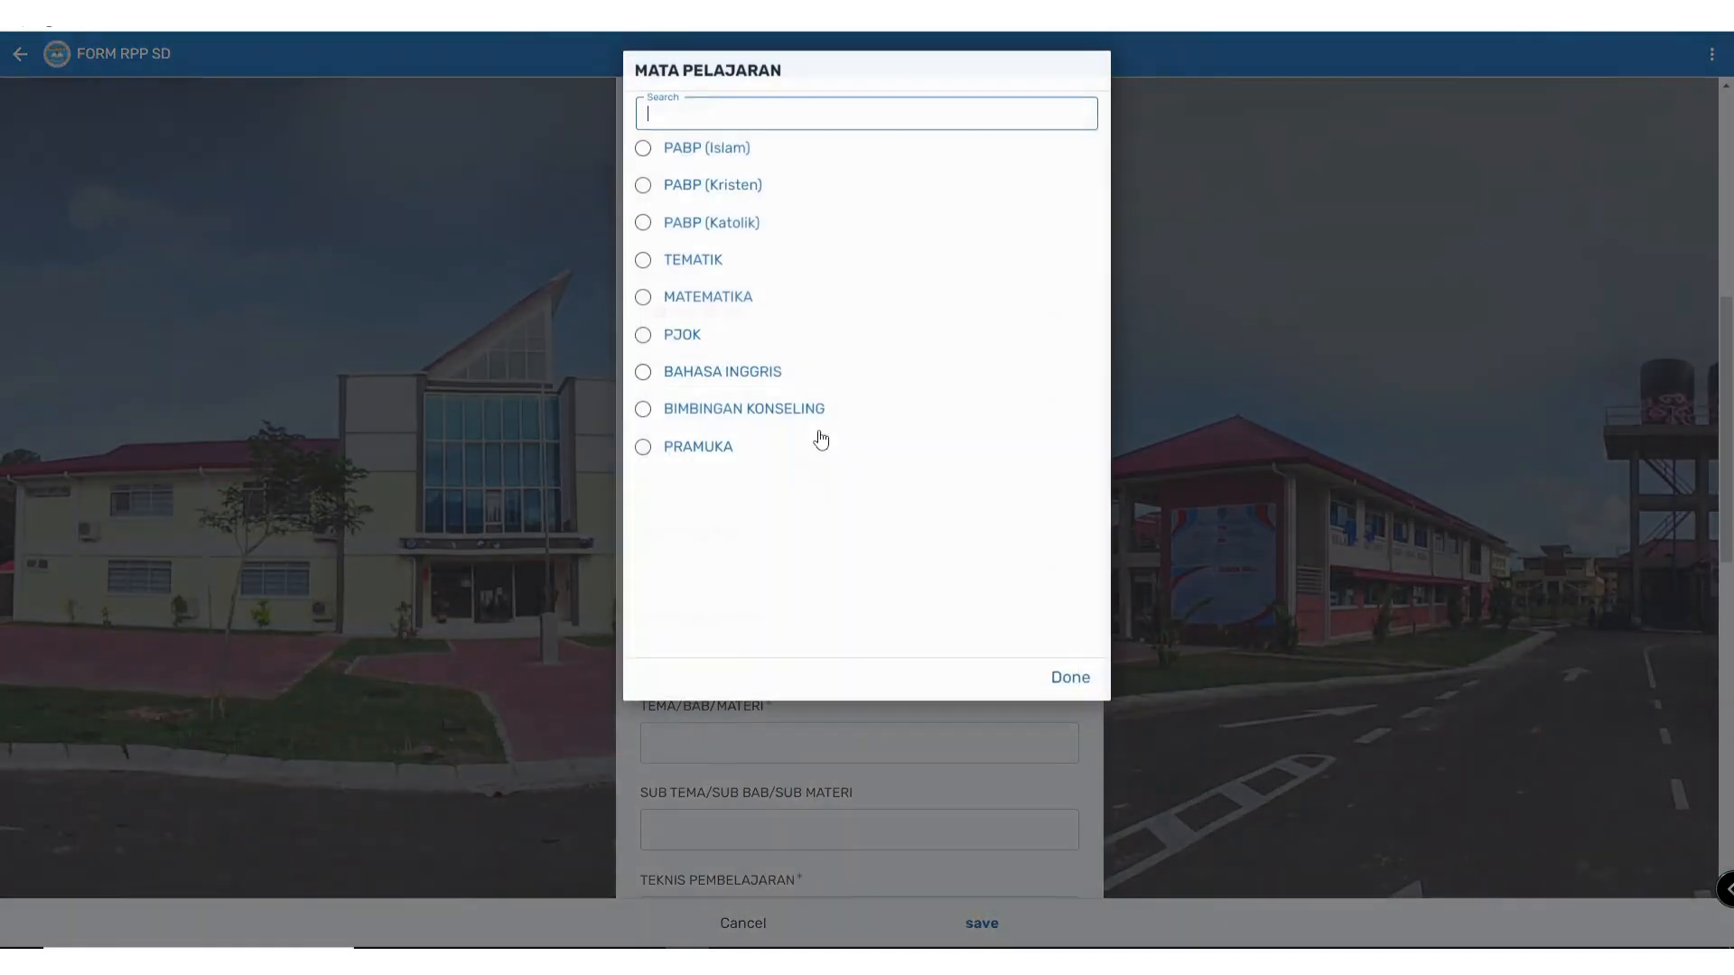
left_click(761, 372)
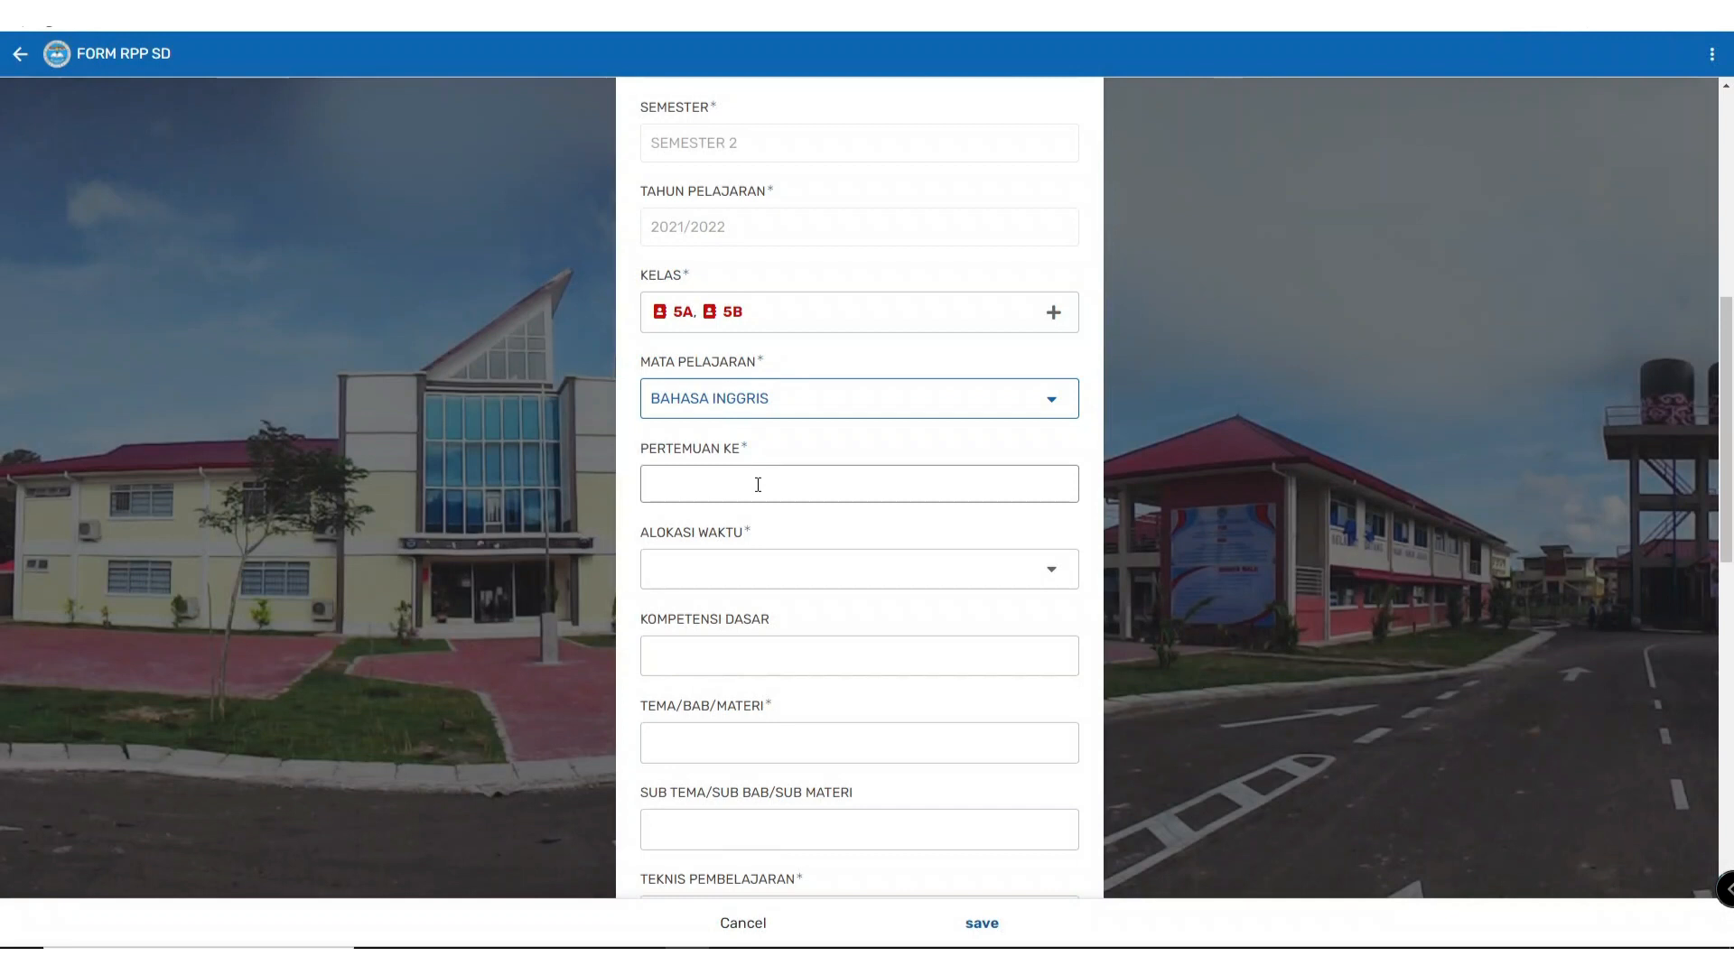
Step: Shrink the form window, bring up the Word lesson plan document, and arrange the two windows side by side
left_click(789, 489)
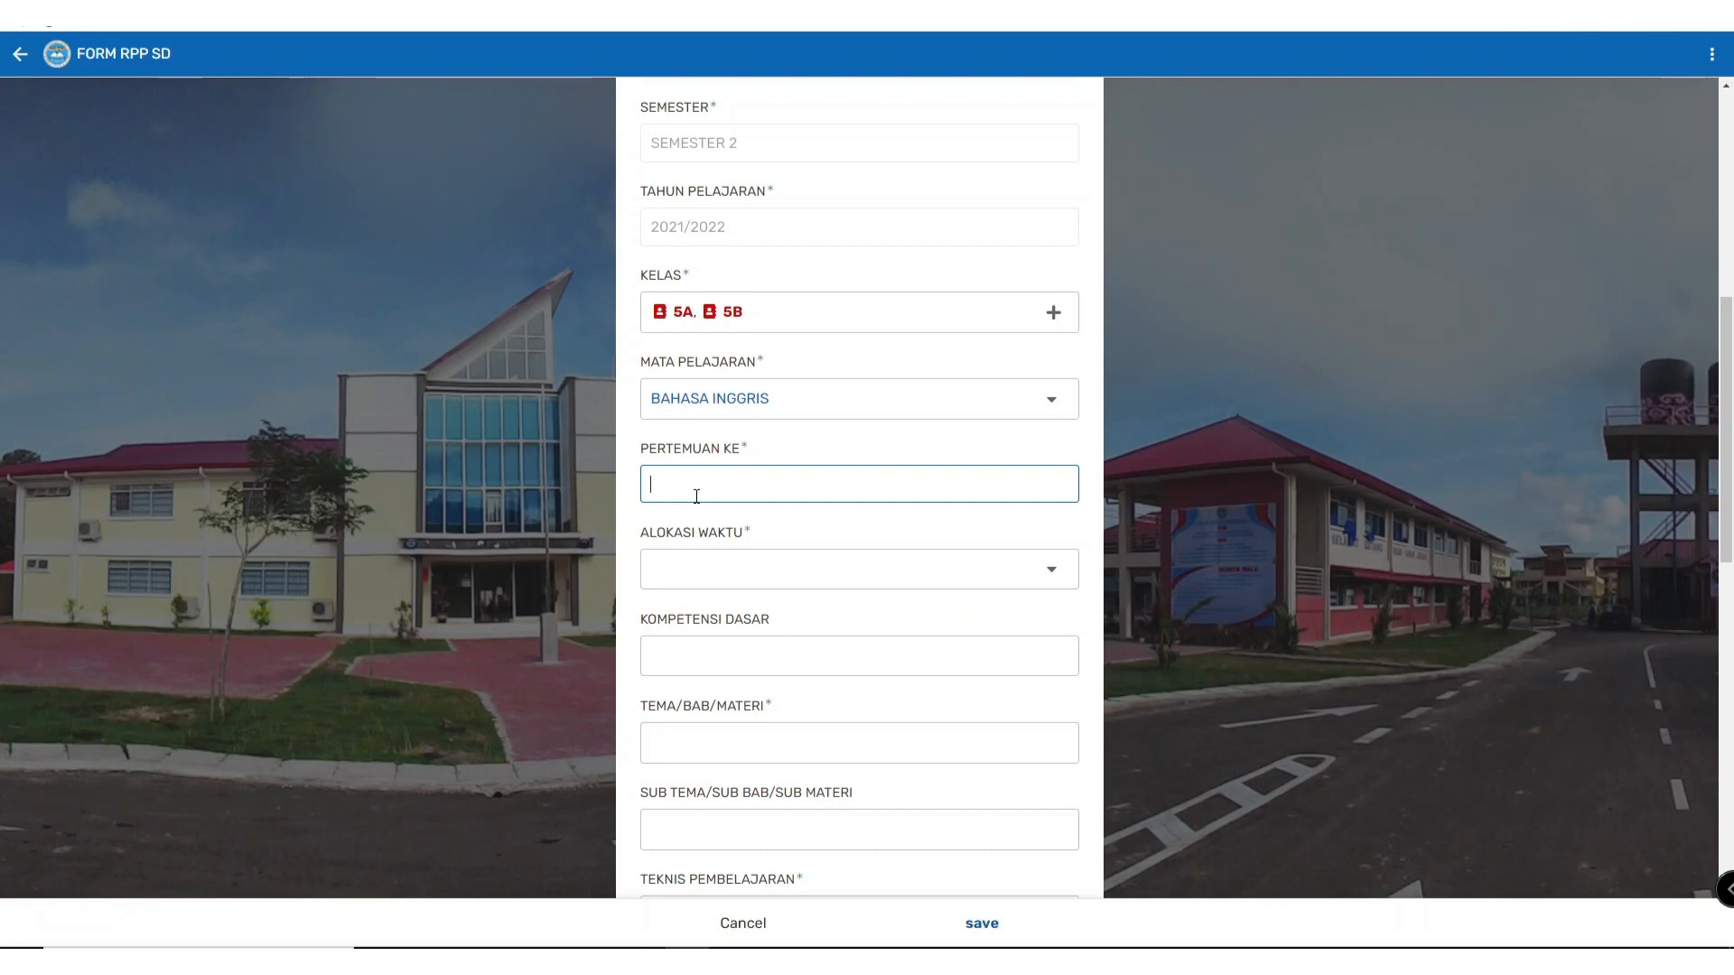
left_click(1675, 30)
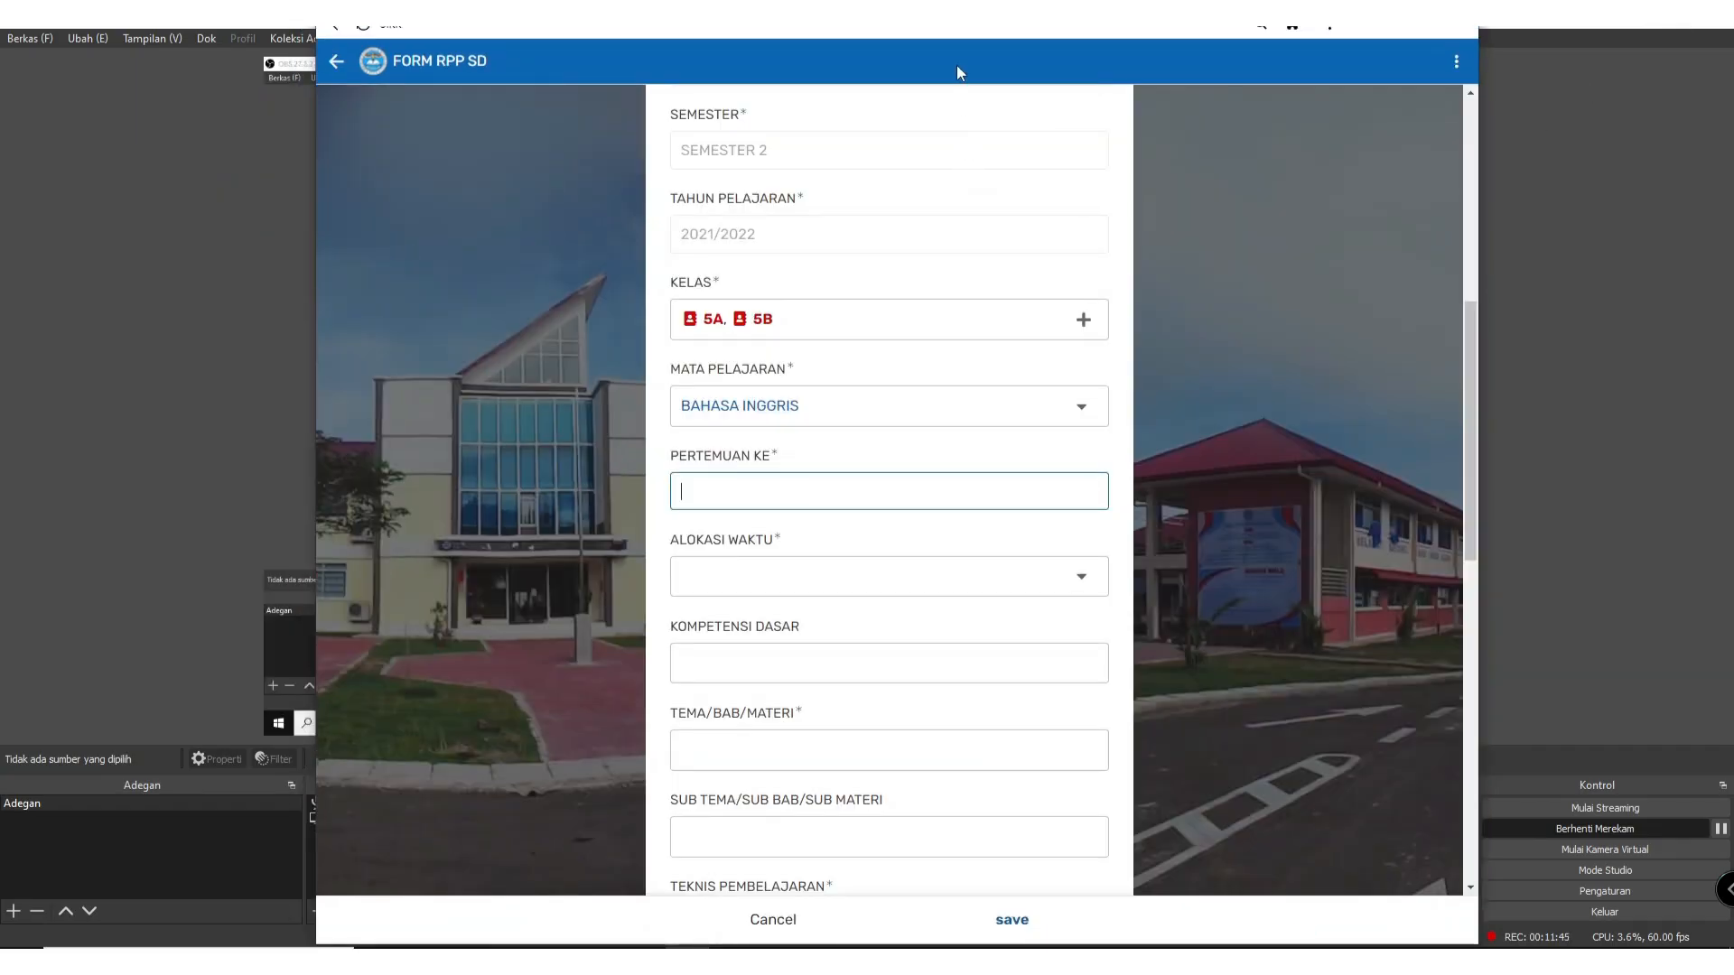
left_click(466, 959)
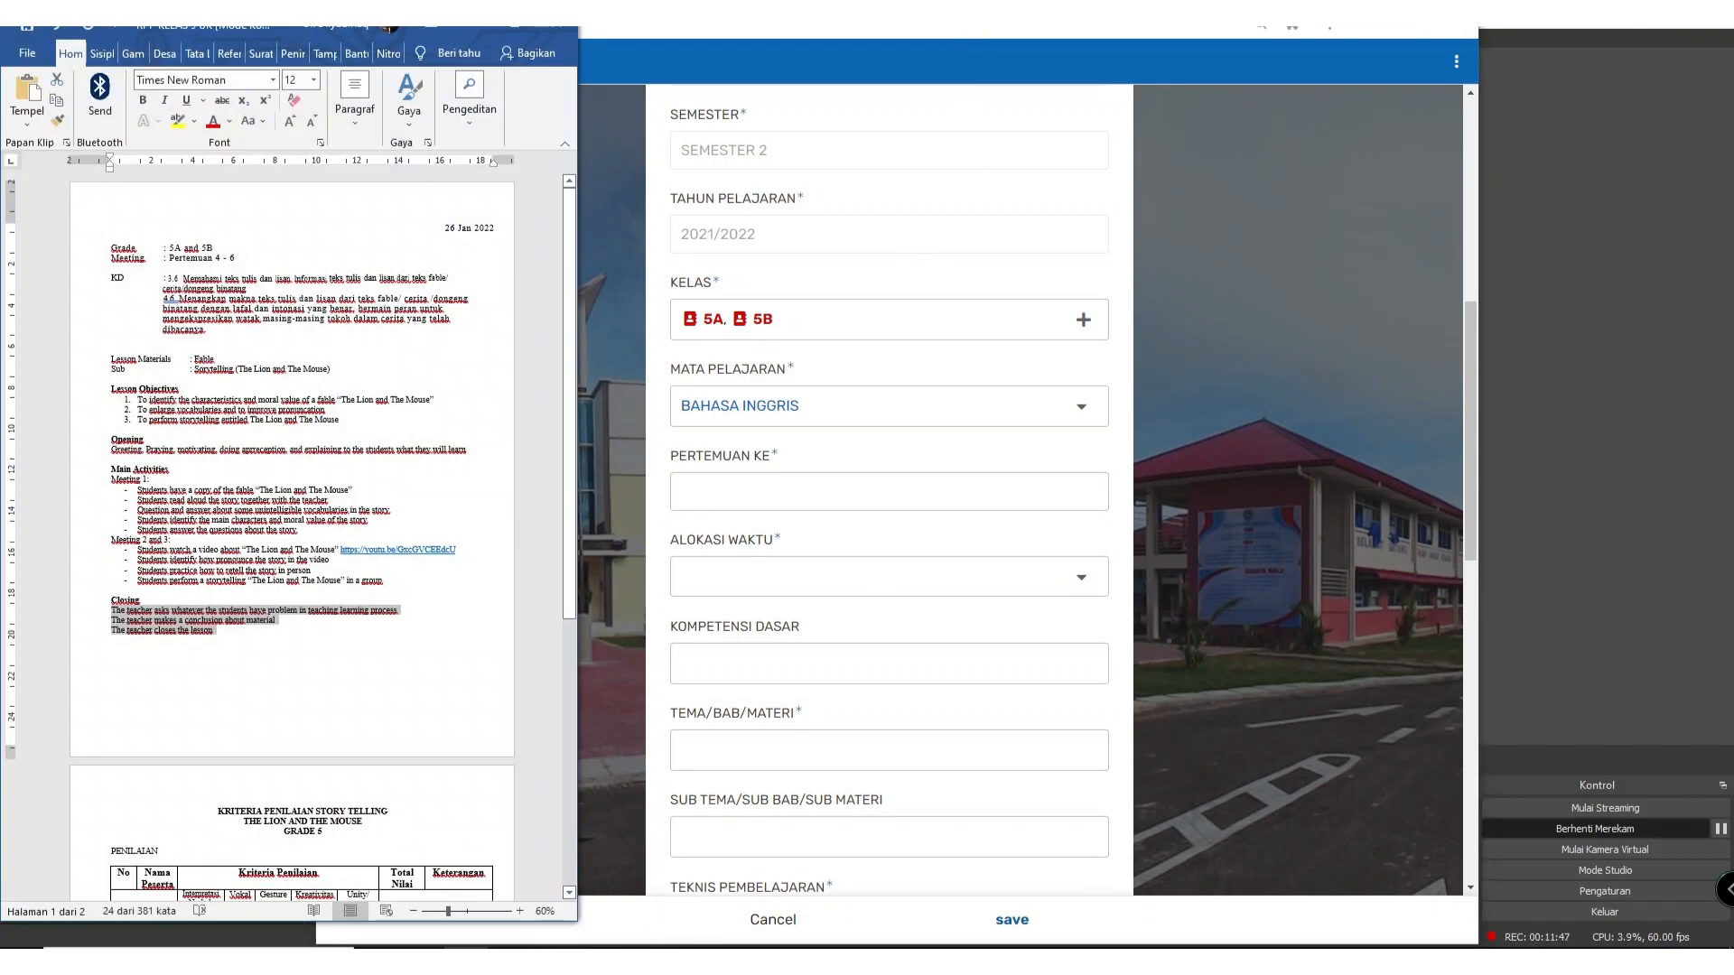
left_click_drag(985, 34, 1239, 30)
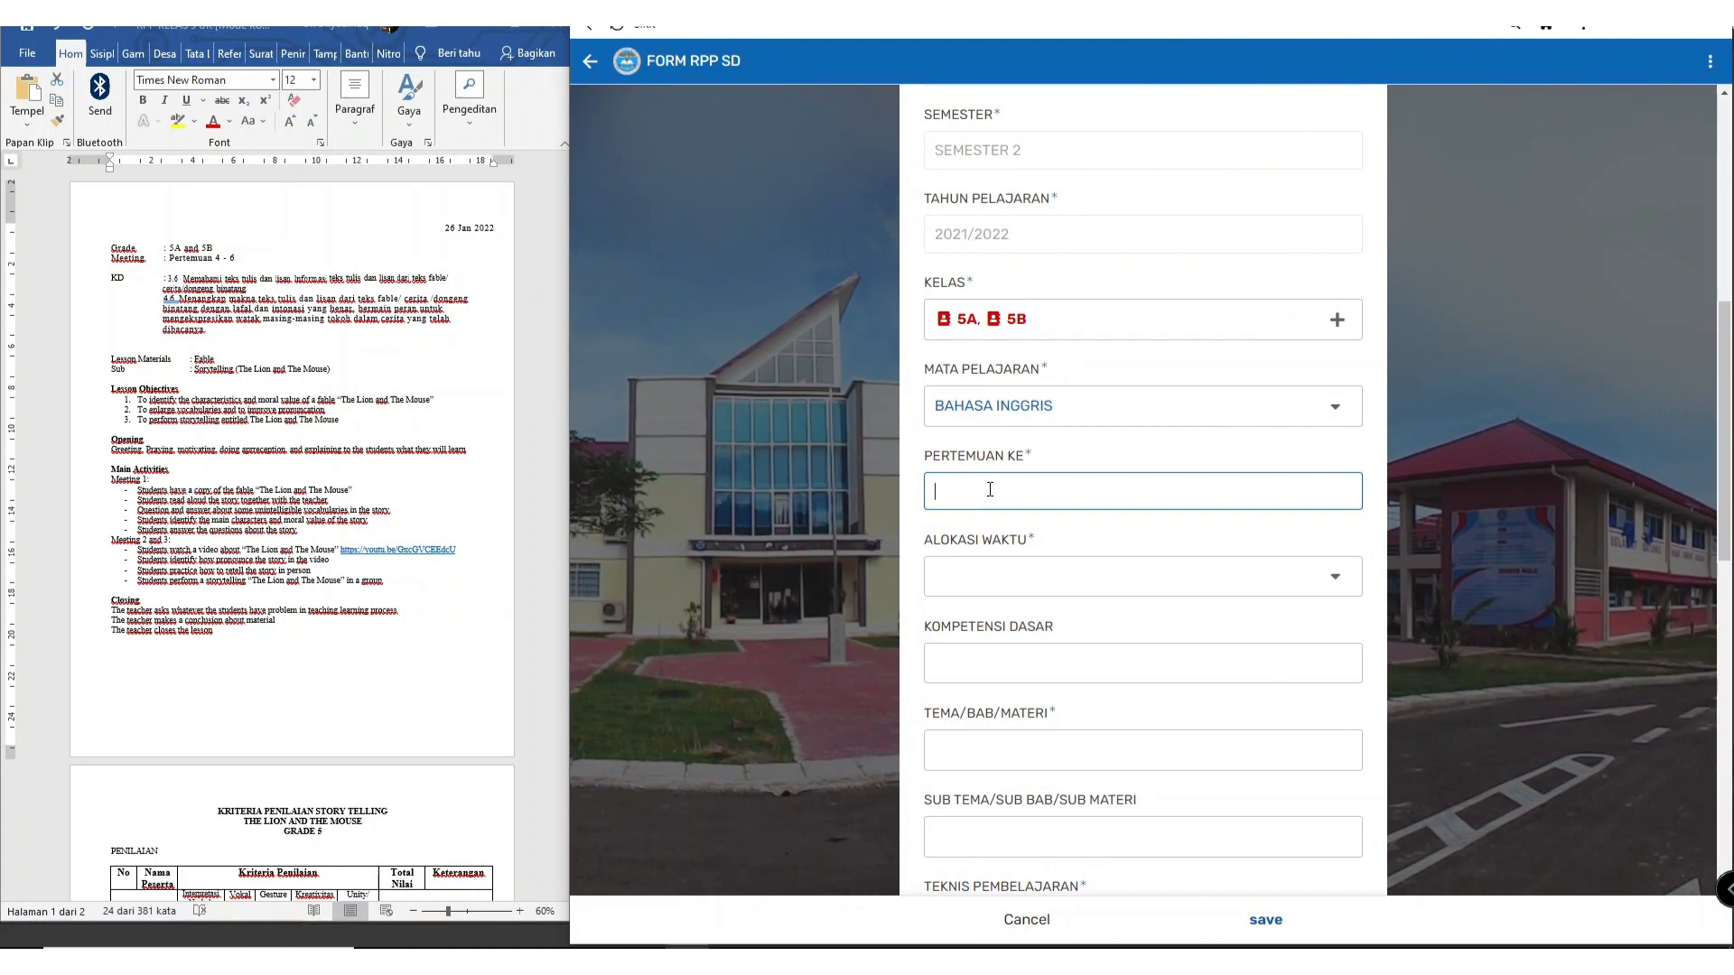
Step: Copy the meeting range 4 - 6 from the Word document into PERTEMUAN KE and set ALOKASI WAKTU to 6 JP
left_click(233, 263)
left_click_drag(236, 260, 217, 263)
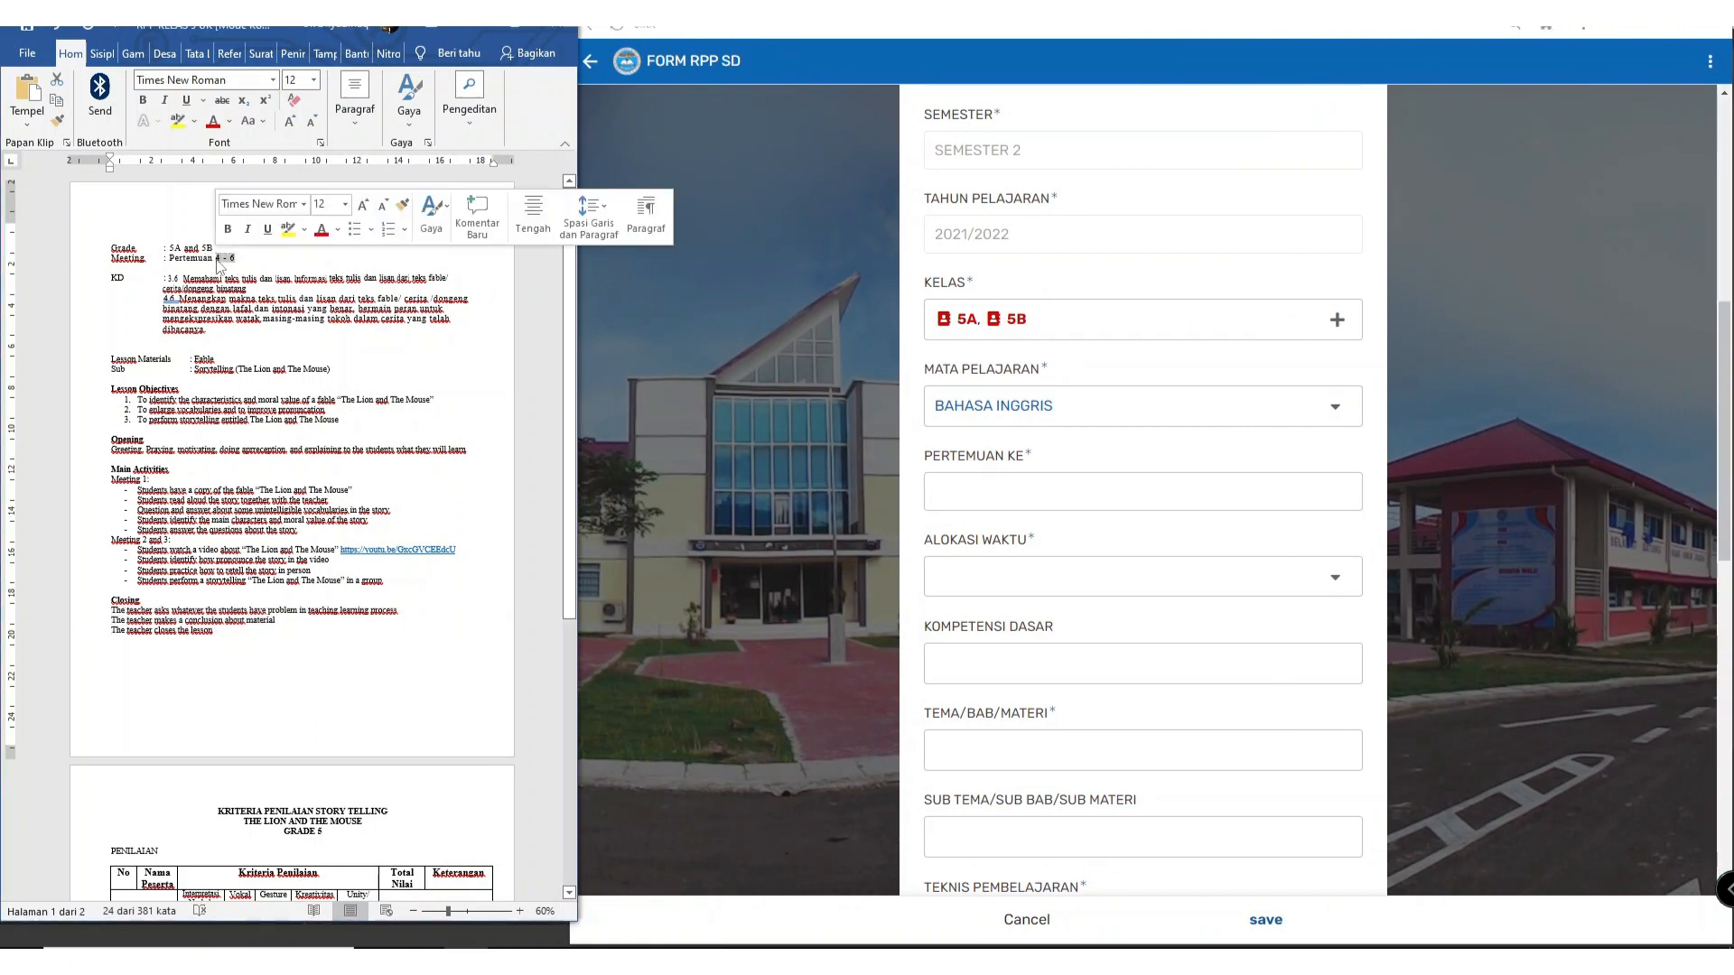
left_click(981, 489)
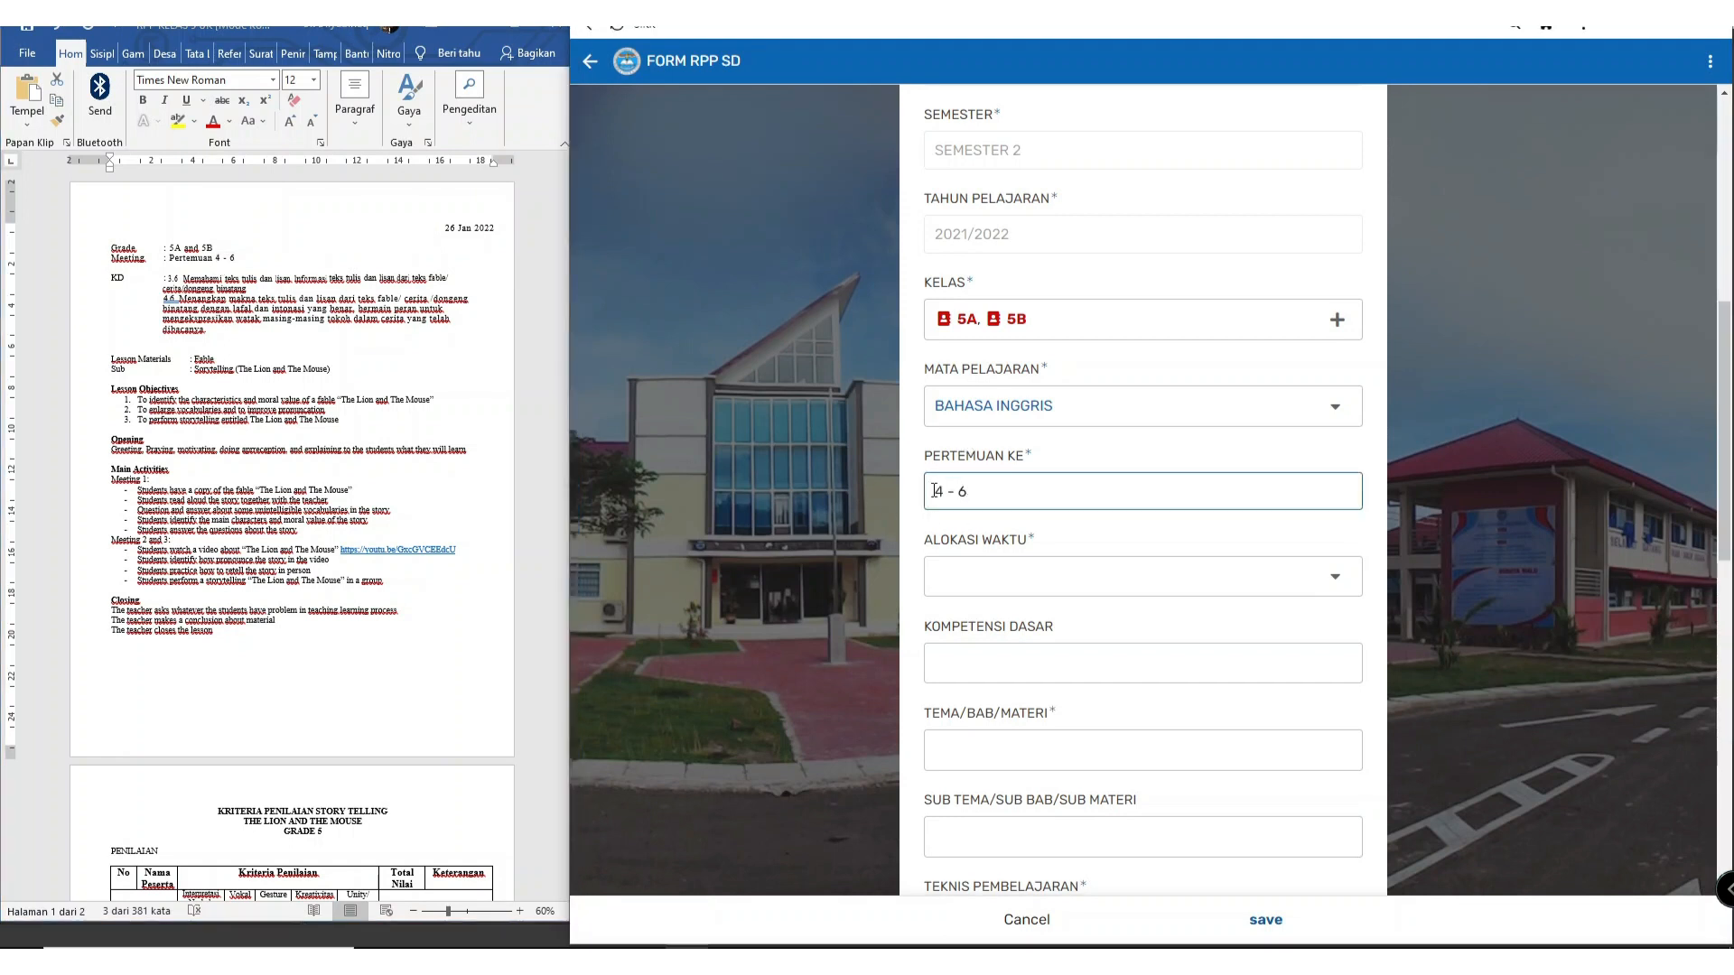
left_click(1026, 574)
left_click(968, 347)
Step: Copy the KD text covering points 3.6 and 4.6 from the Word document into the KOMPETENSI DASAR field
scroll(1083, 542, "down", 3)
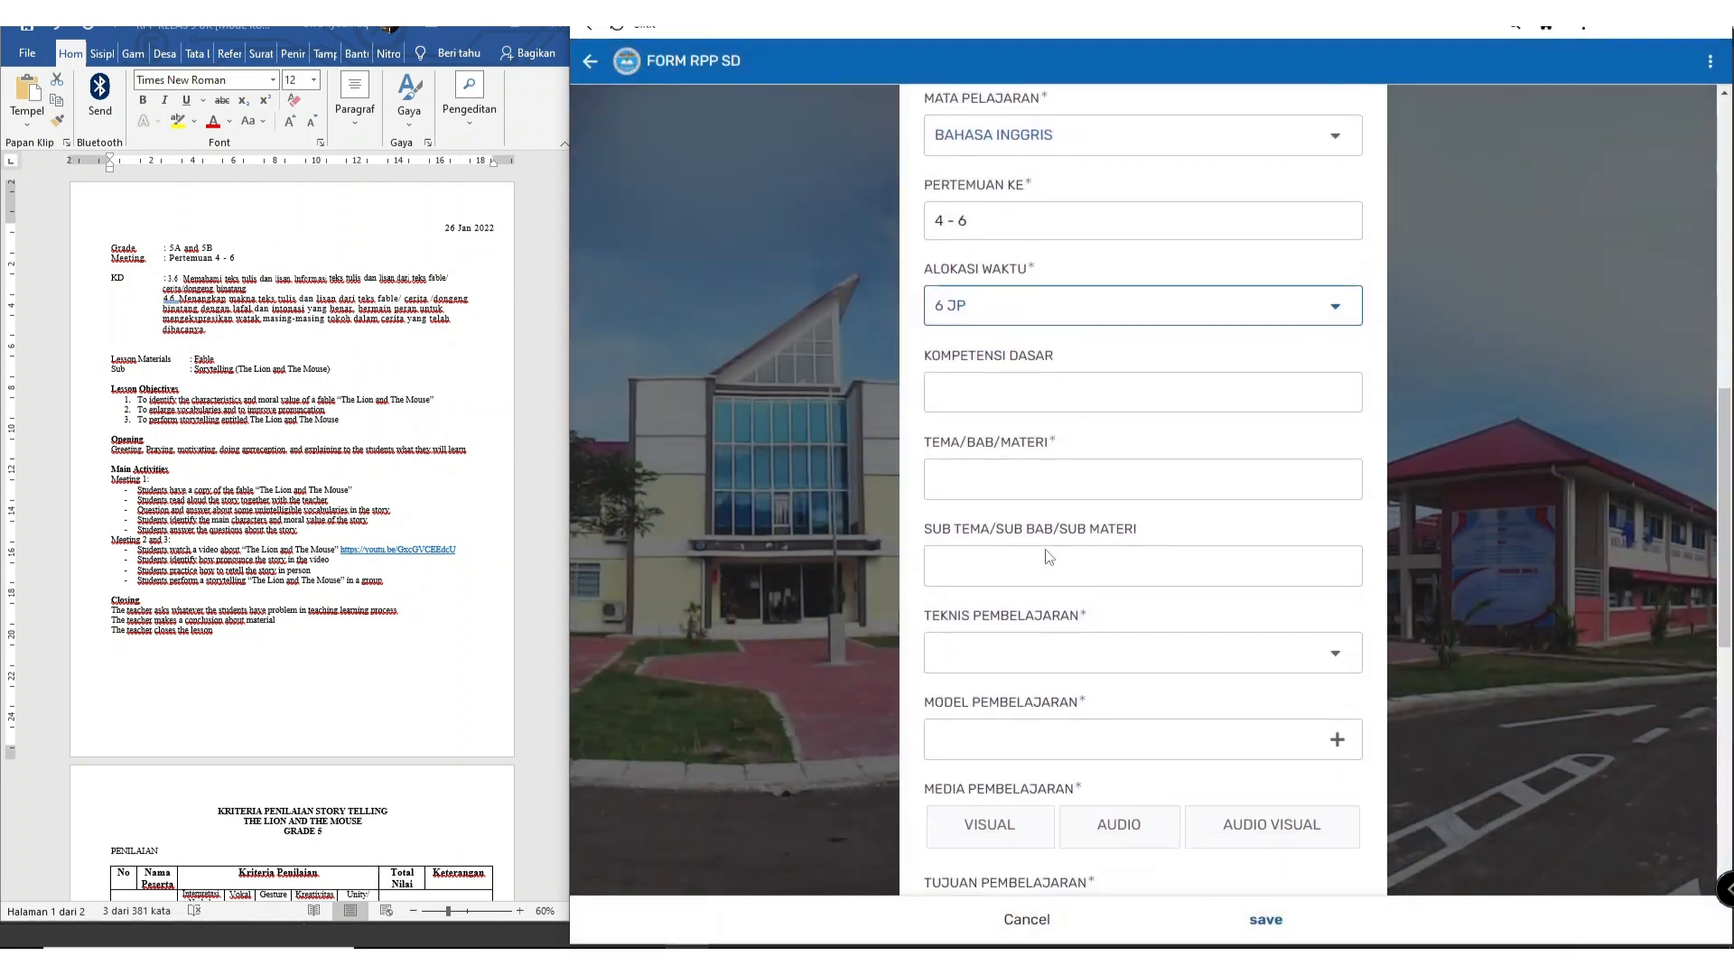
left_click(1030, 394)
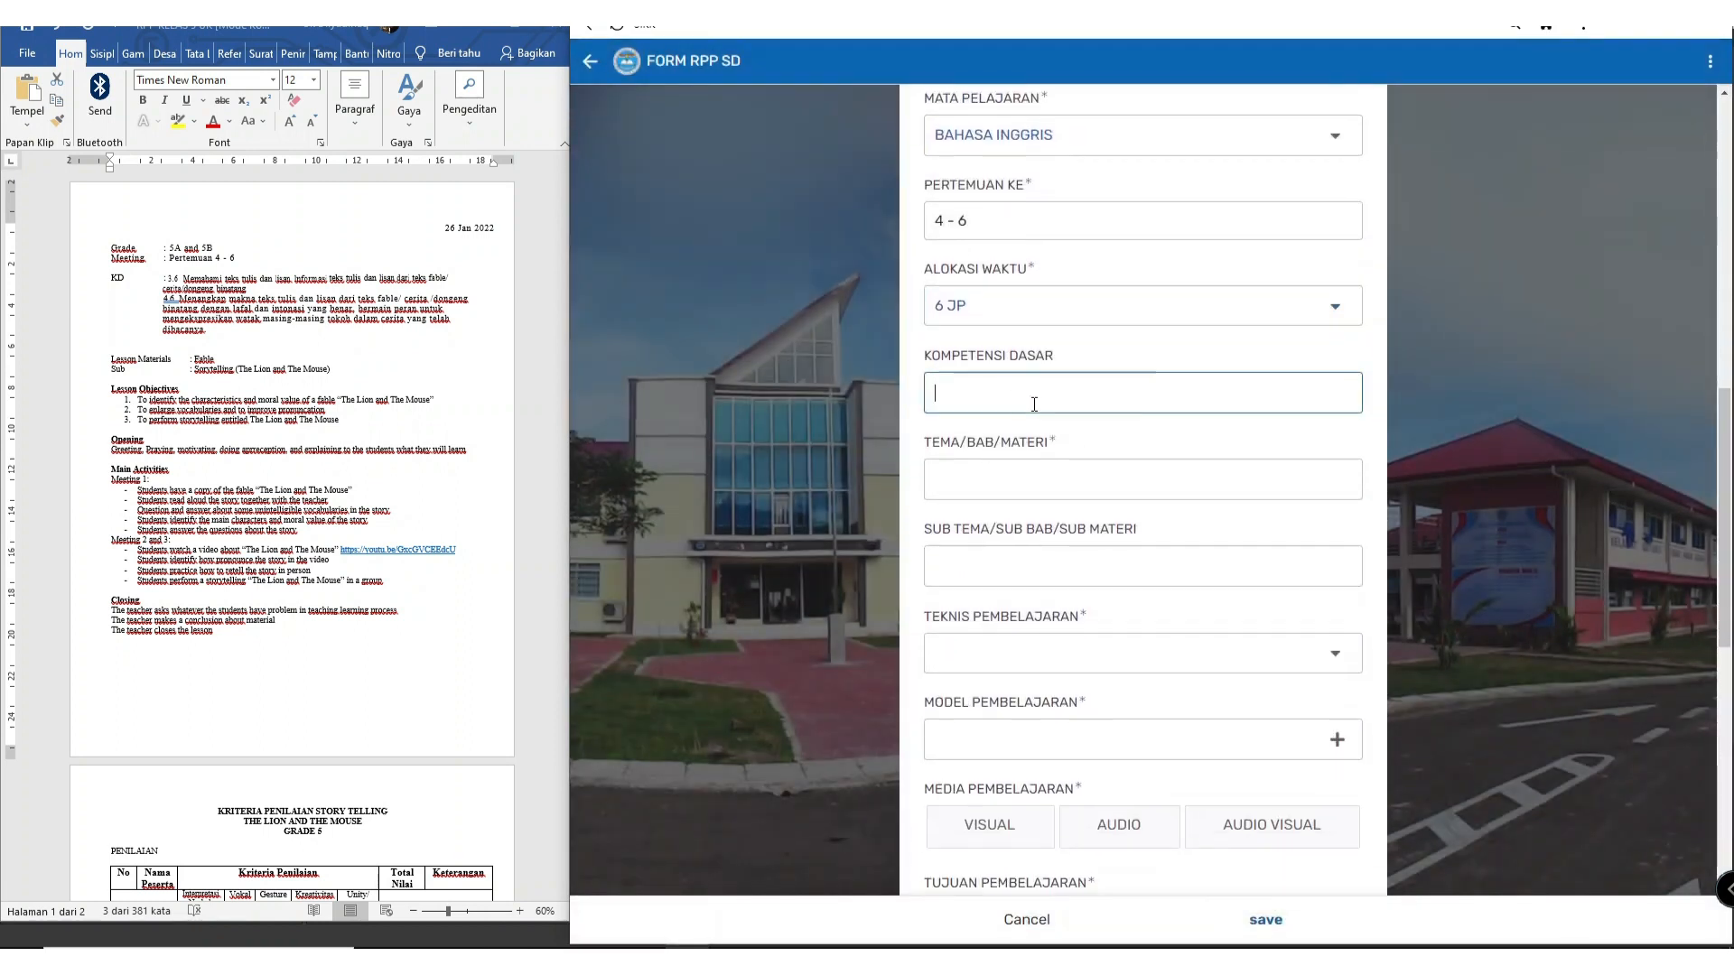
left_click_drag(228, 340, 174, 278)
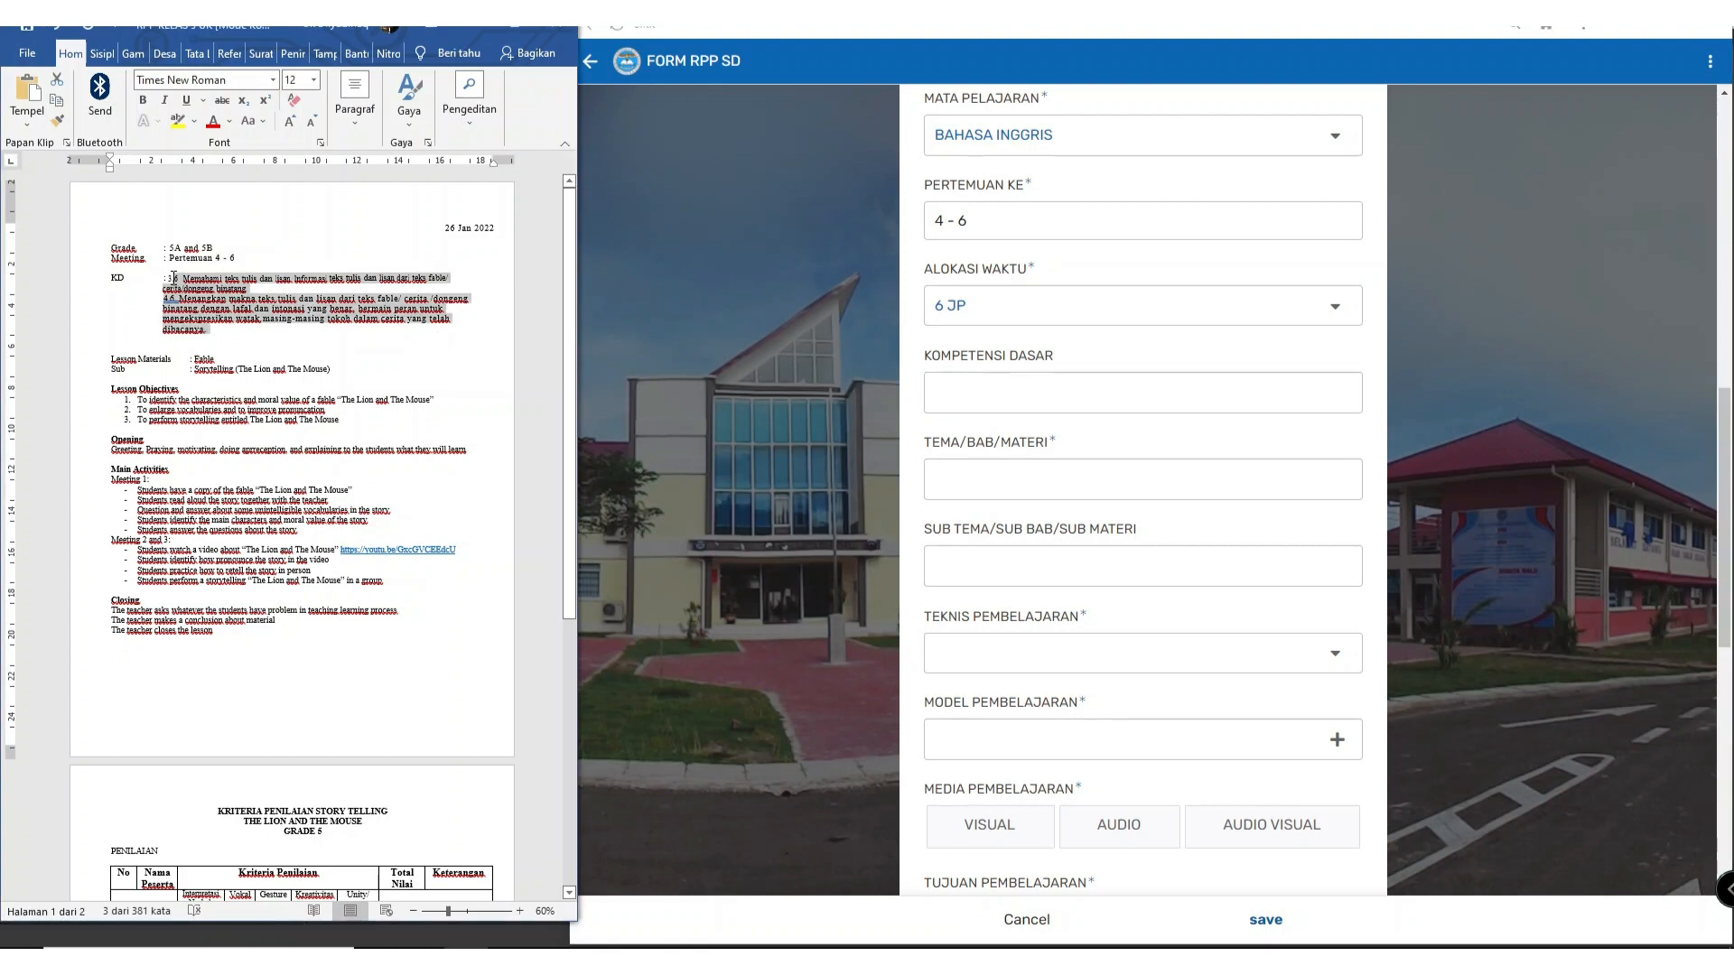
key("ctrl+c")
left_click(1036, 398)
key("ctrl+v")
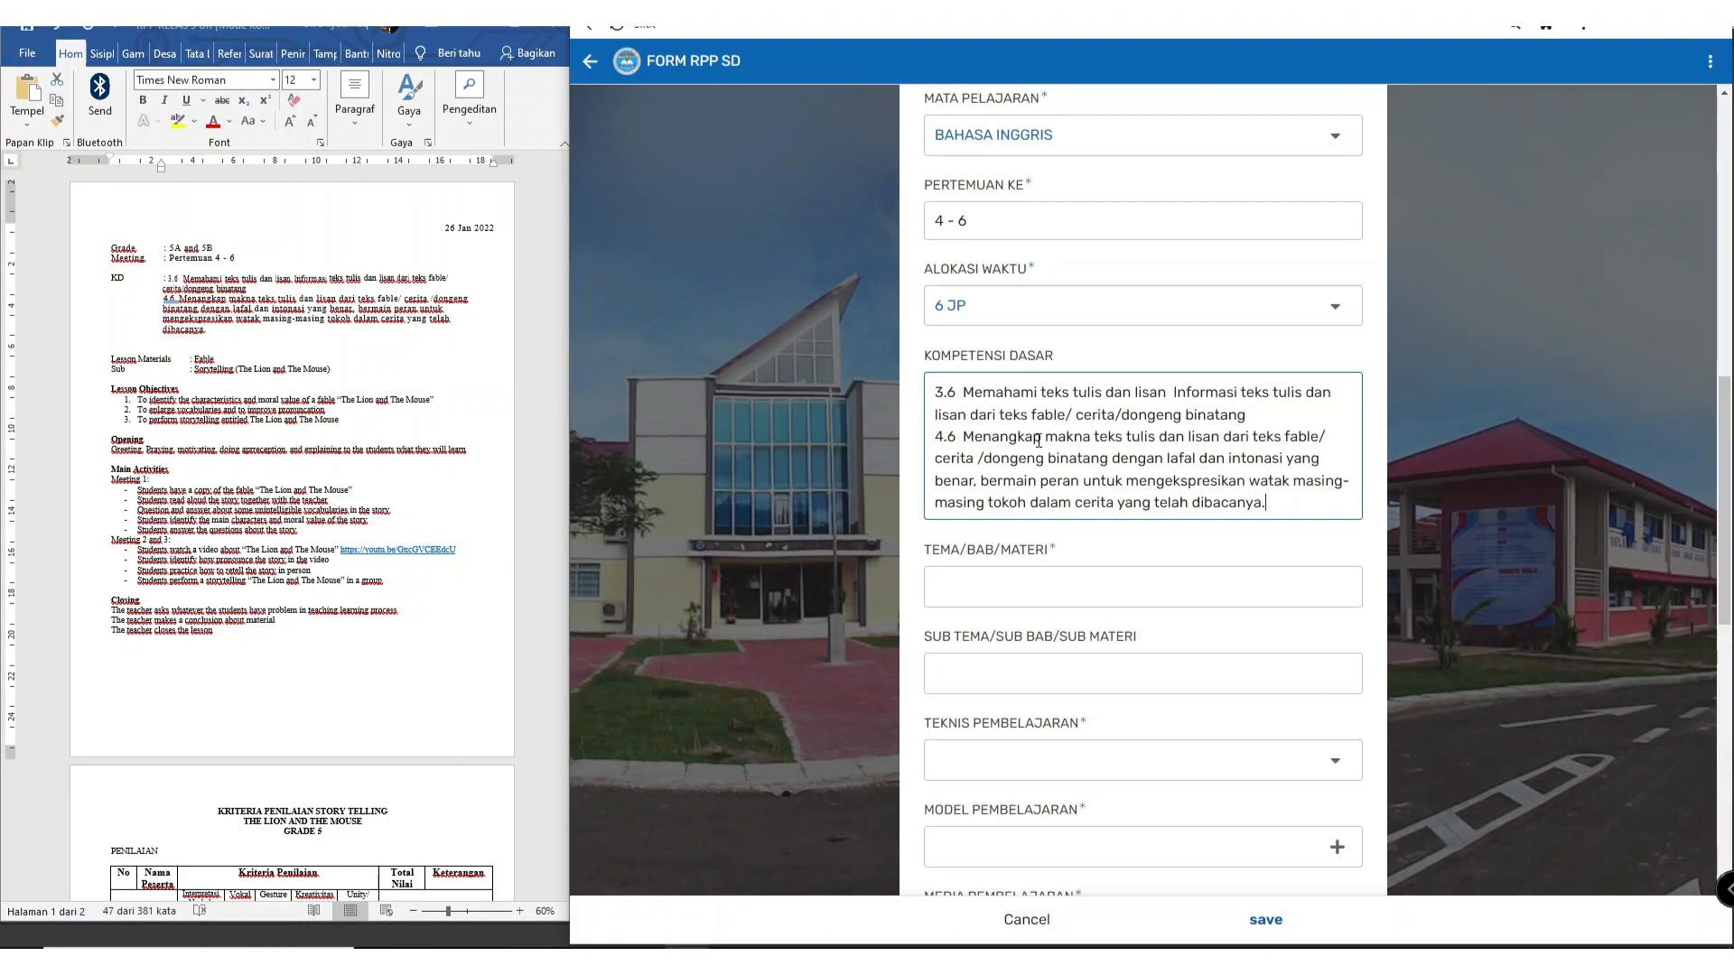
Step: Enter Fable as the TEMA/BAB/MATERI of the lesson plan
left_click(1029, 584)
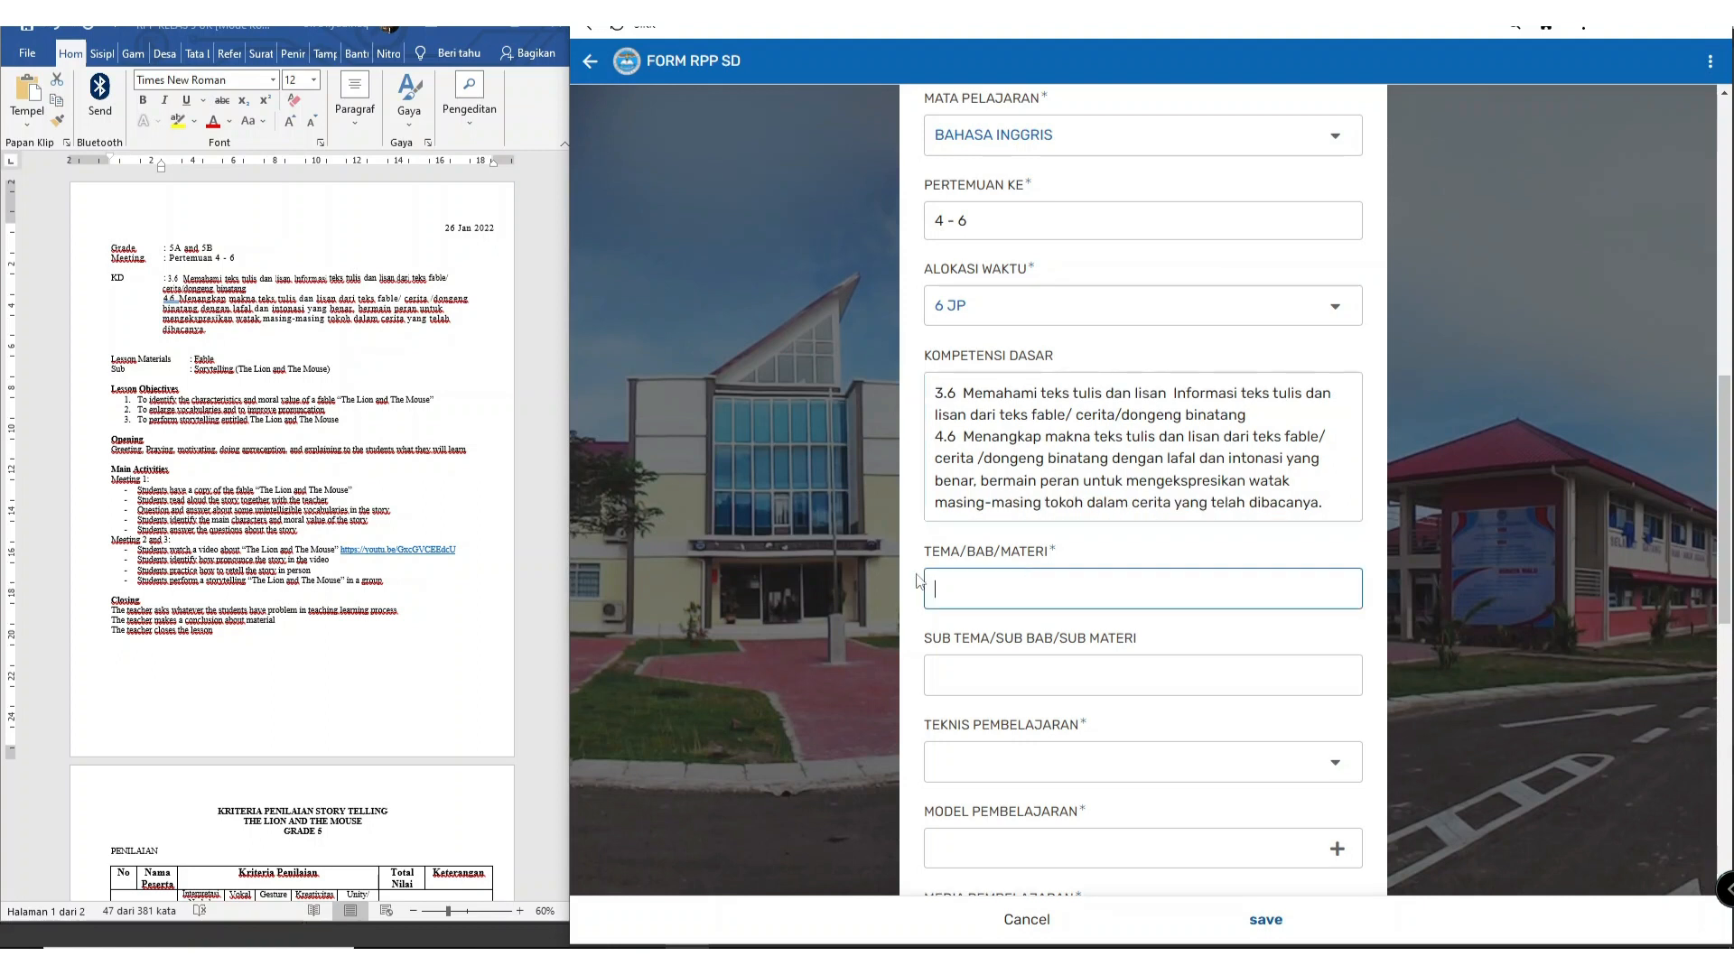
type("Fable")
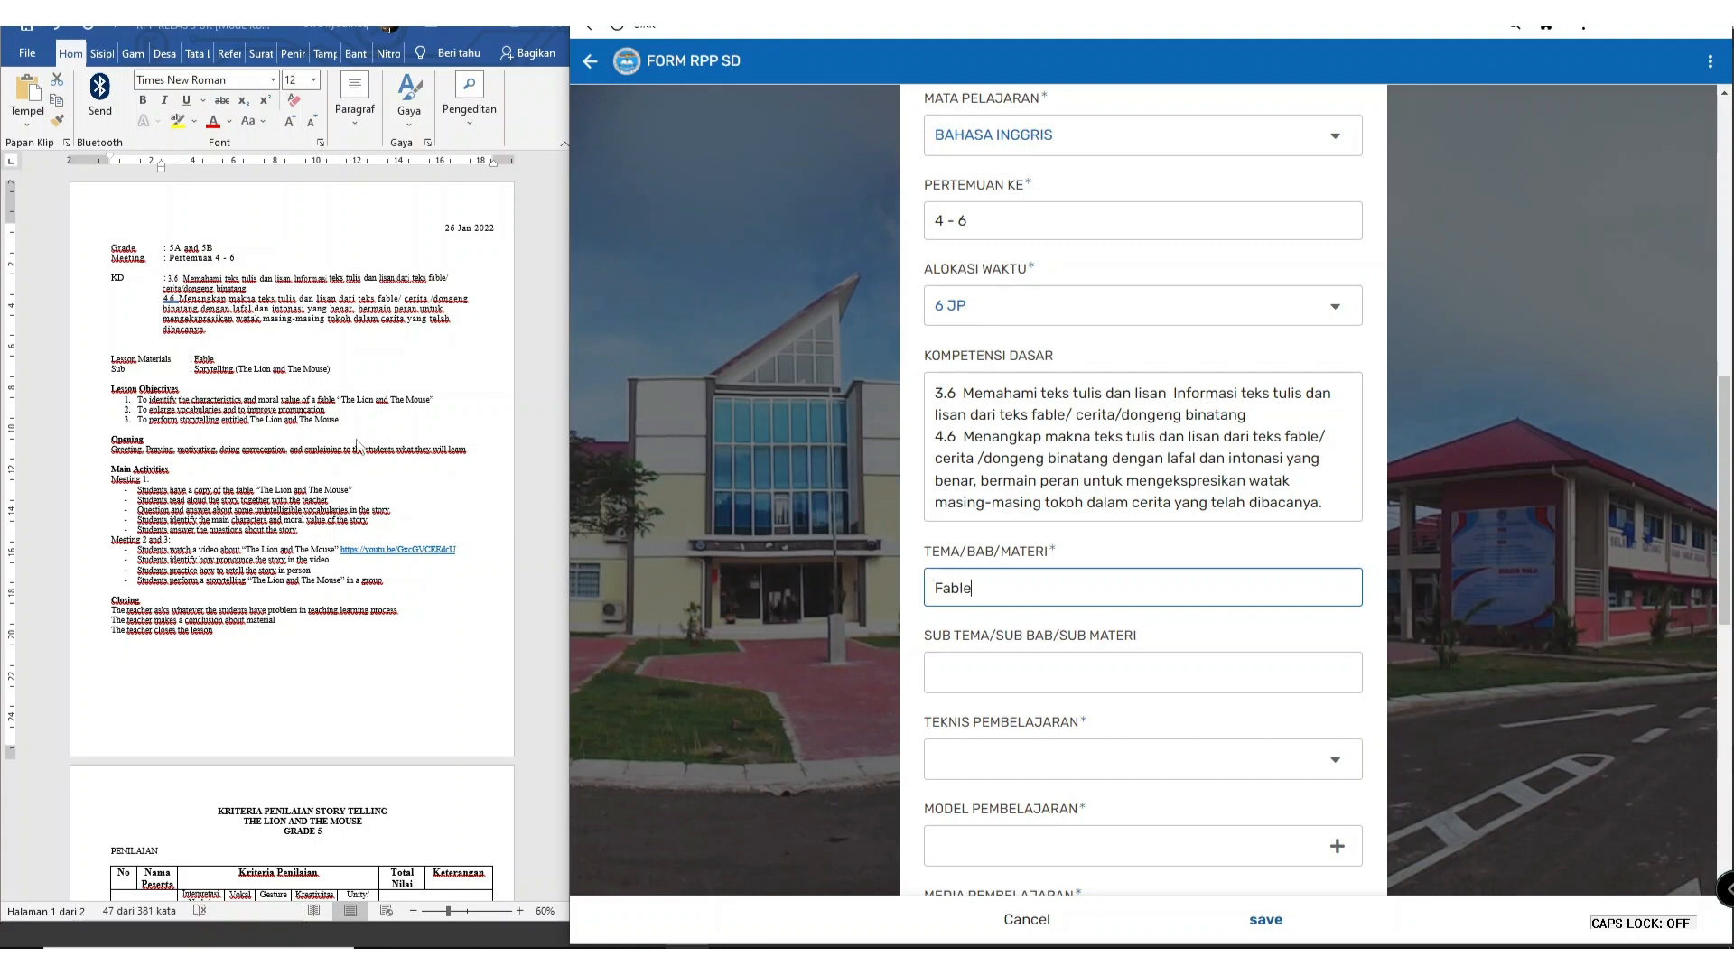
Step: Copy Sorytelling (The Lion and The Mouse) from the Word document into SUB TEMA/SUB BAB/SUB MATERI and set TEKNIS PEMBELAJARAN to SINGKRONUS - TATAP MUKA
left_click_drag(333, 370, 215, 370)
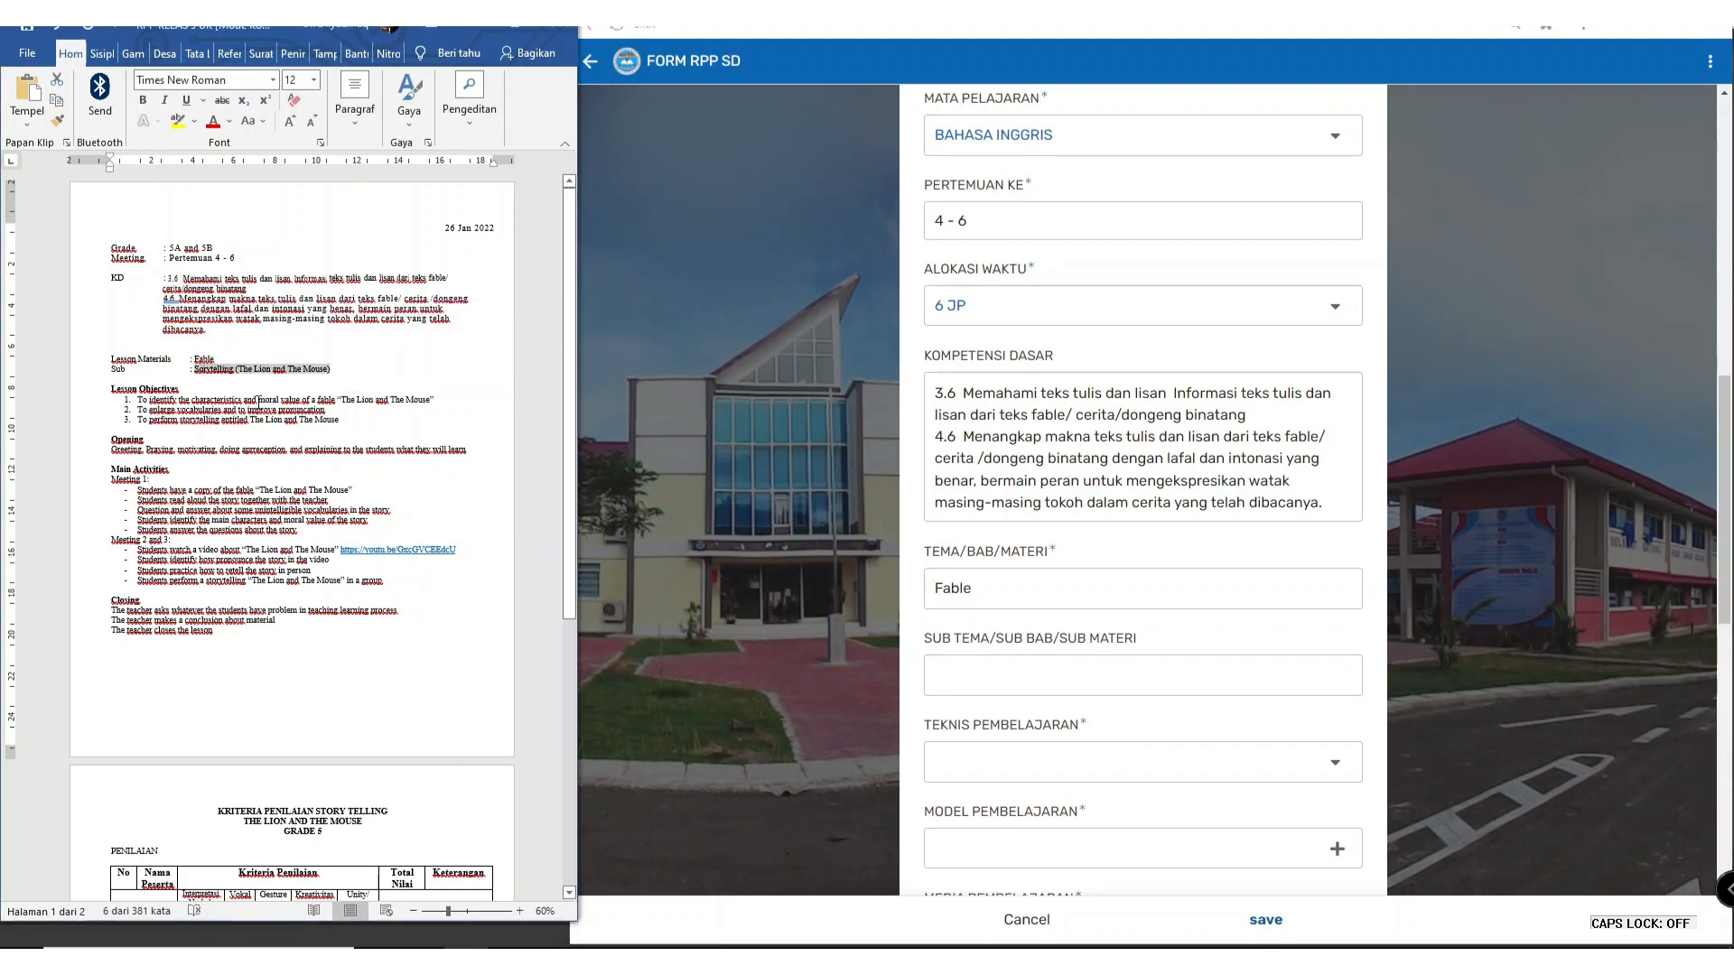
left_click(953, 682)
key("ctrl+v")
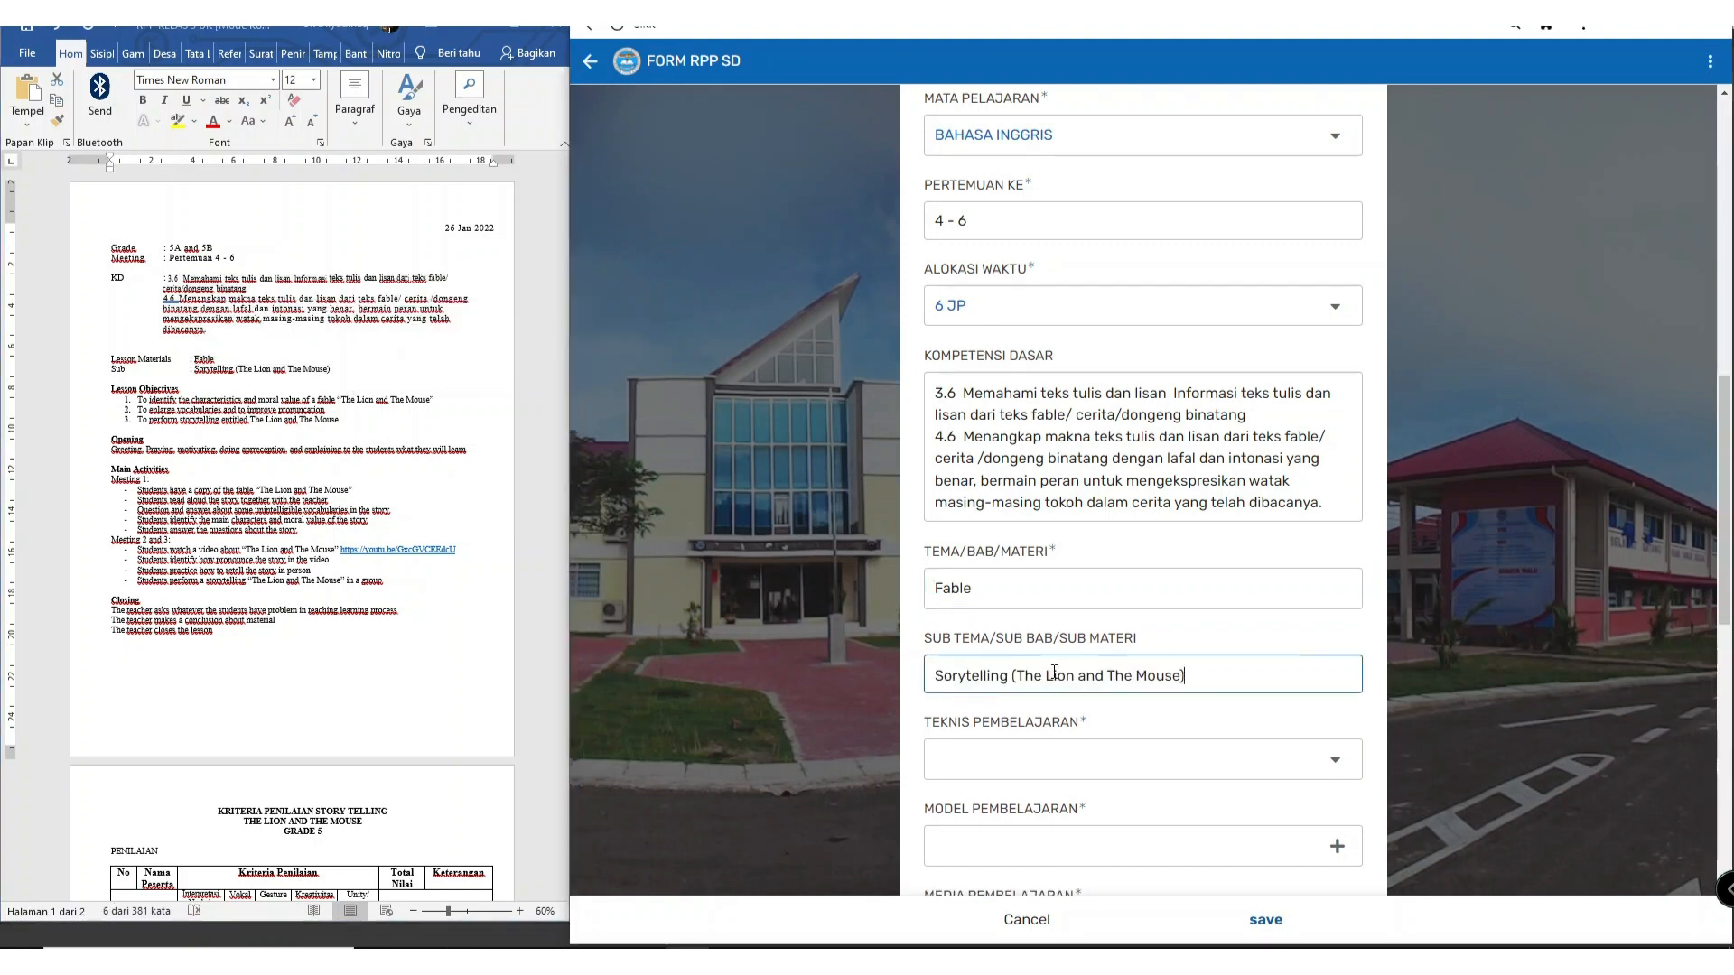
scroll(1038, 407, "down", 5)
left_click(1038, 407)
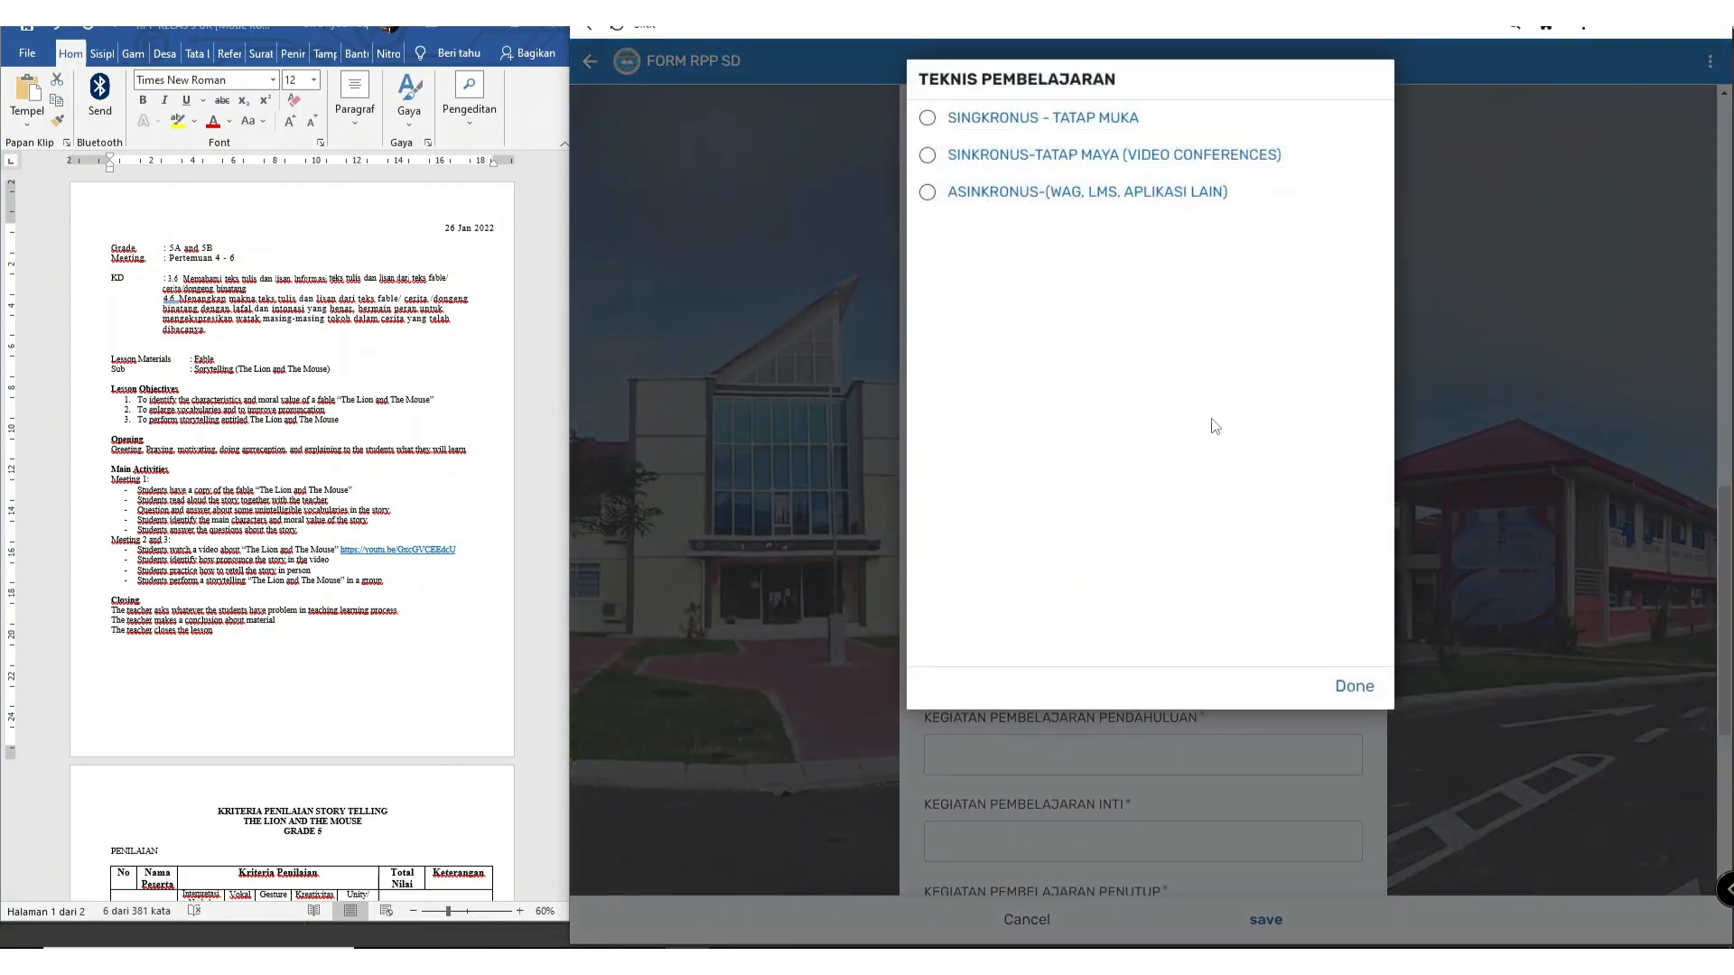
left_click(1071, 117)
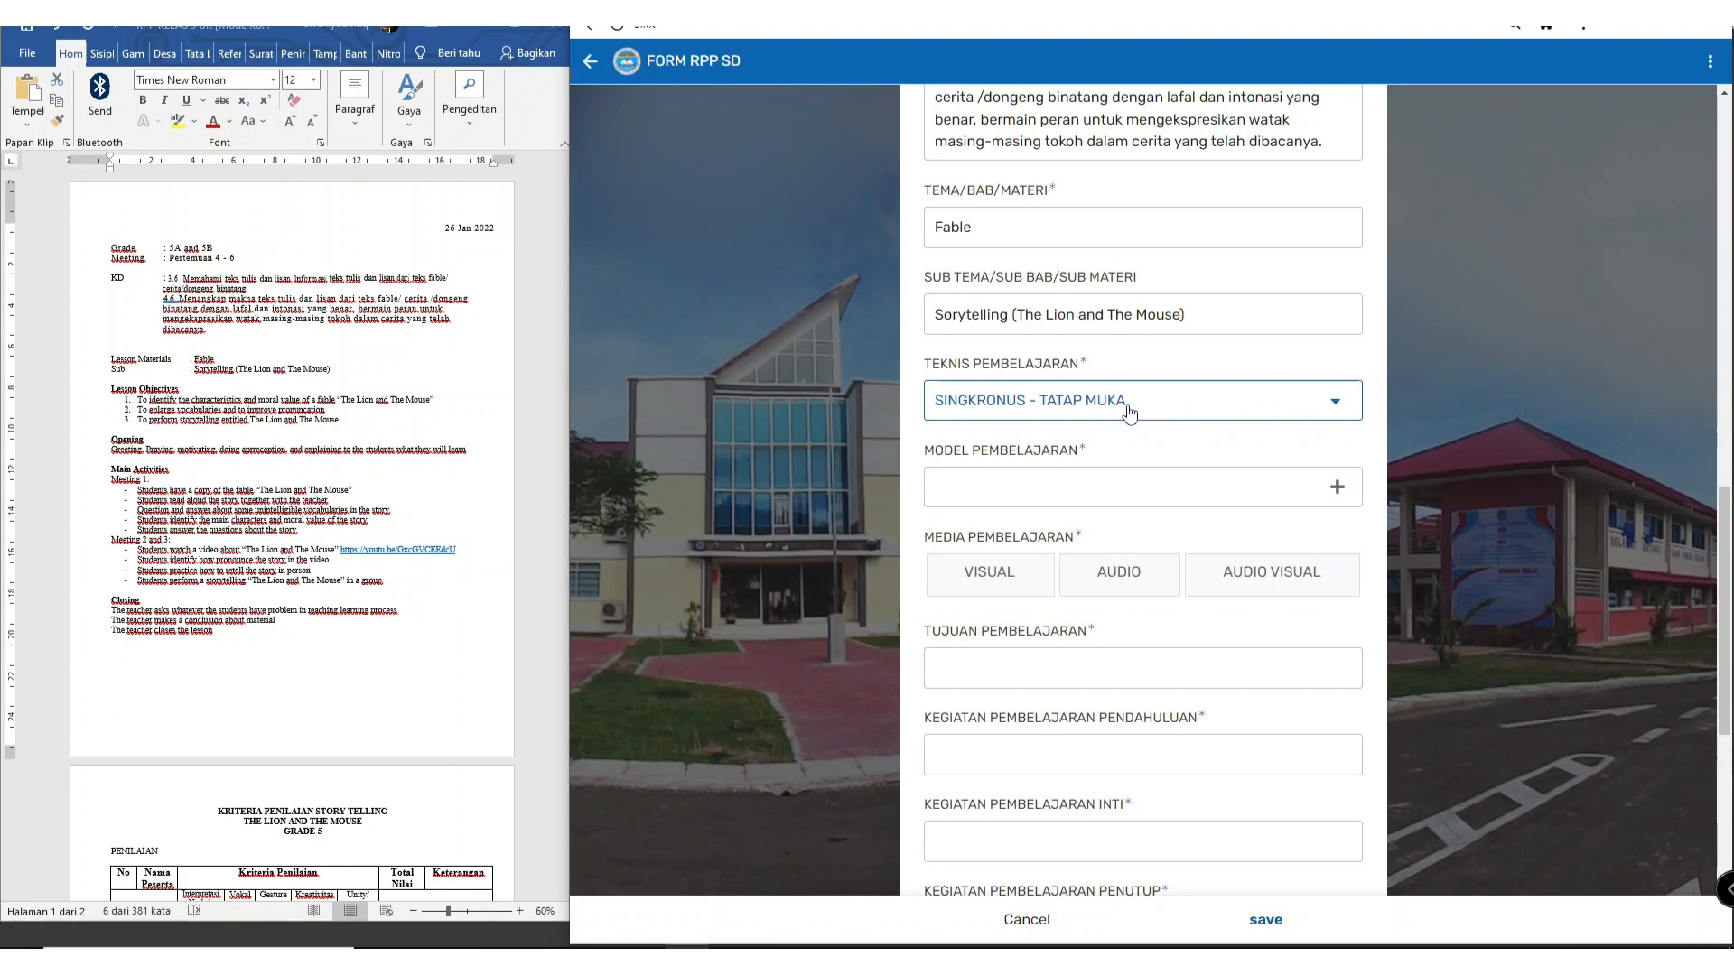
Step: Select PROJECT BASED LEARNING as the MODEL PEMBELAJARAN of the lesson plan
left_click(1190, 492)
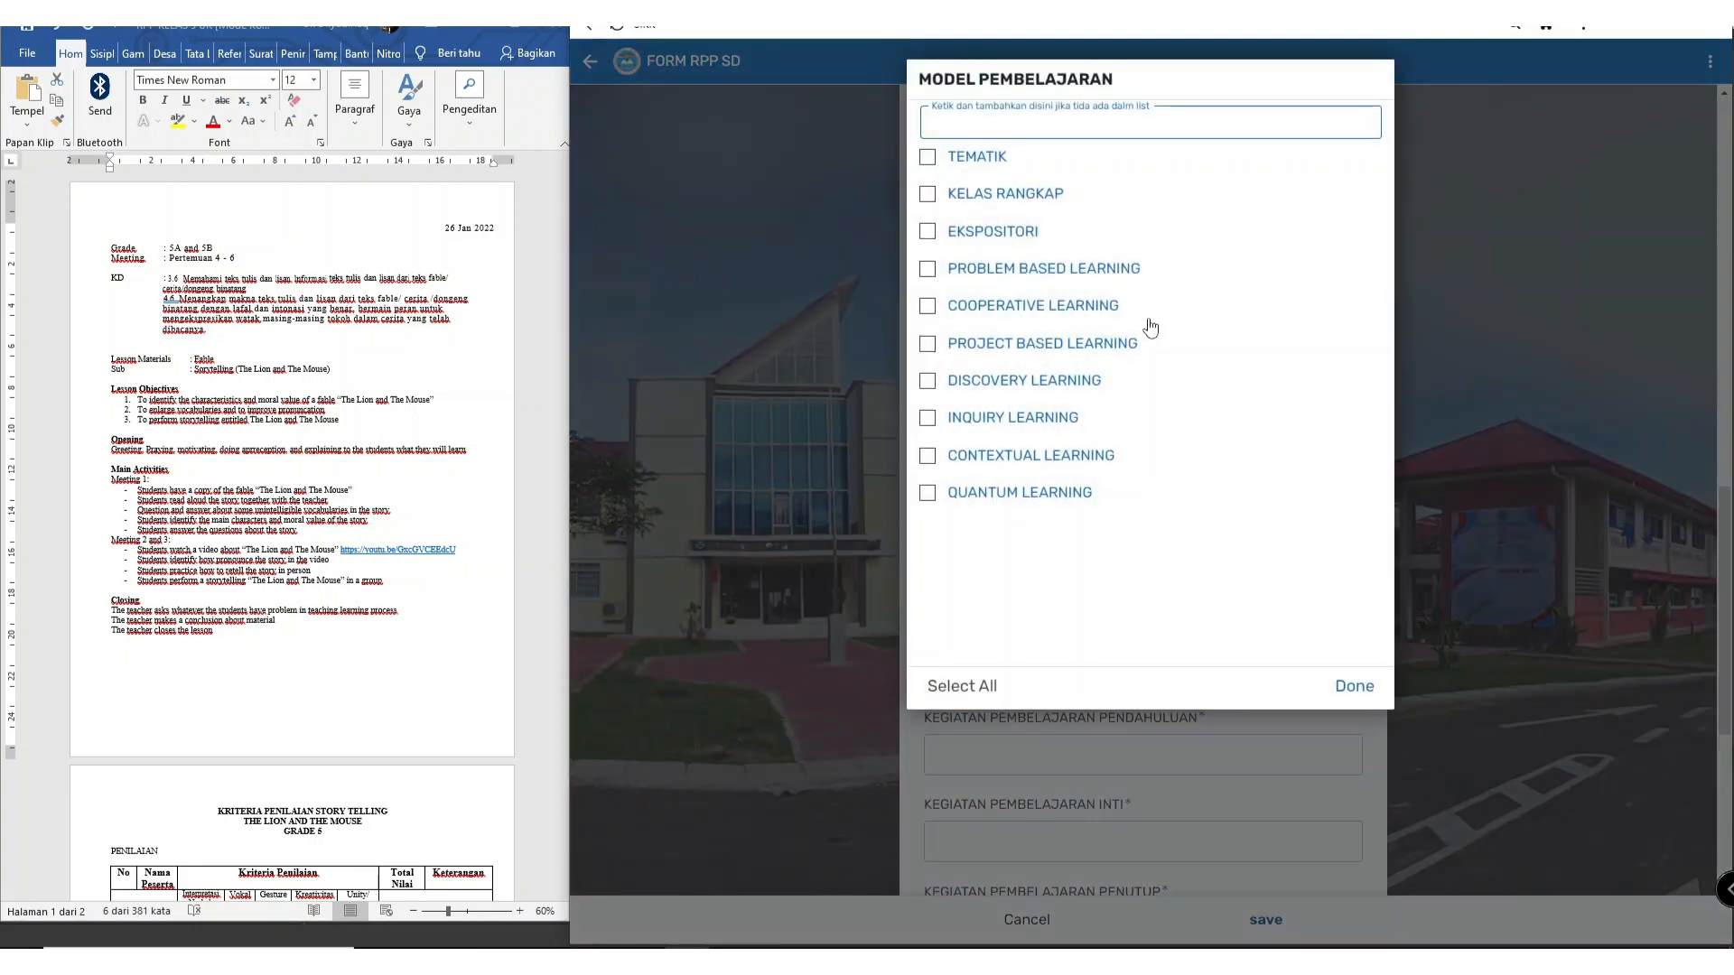
left_click(1068, 347)
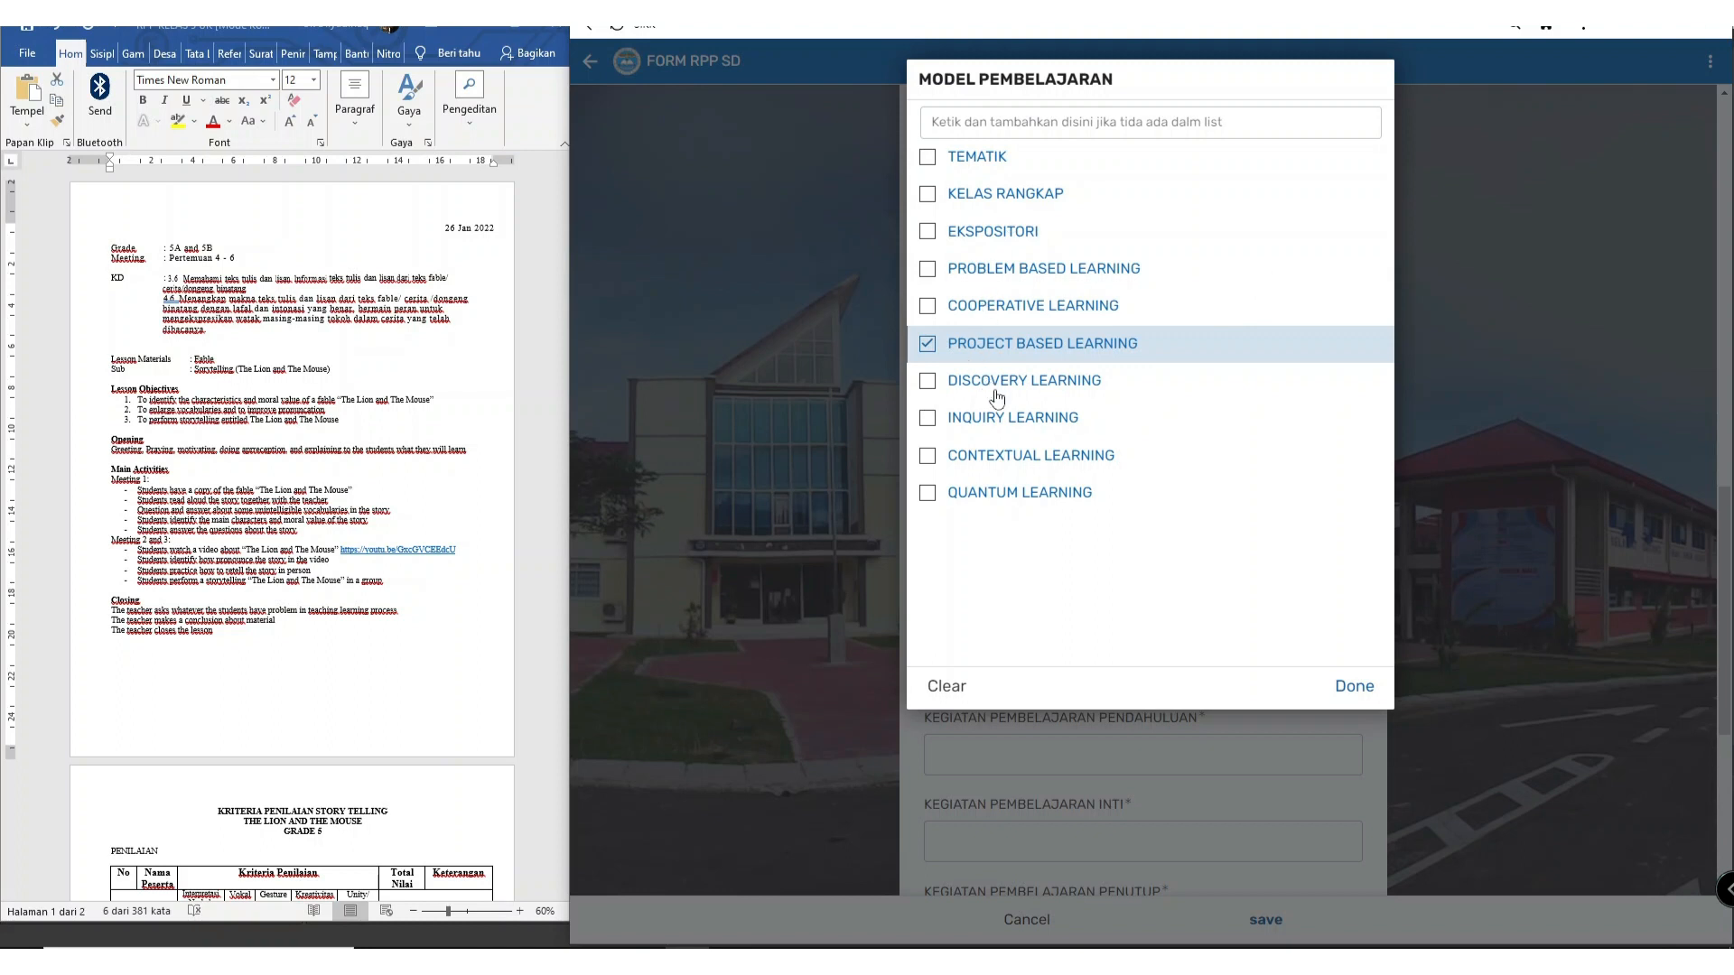
left_click(989, 307)
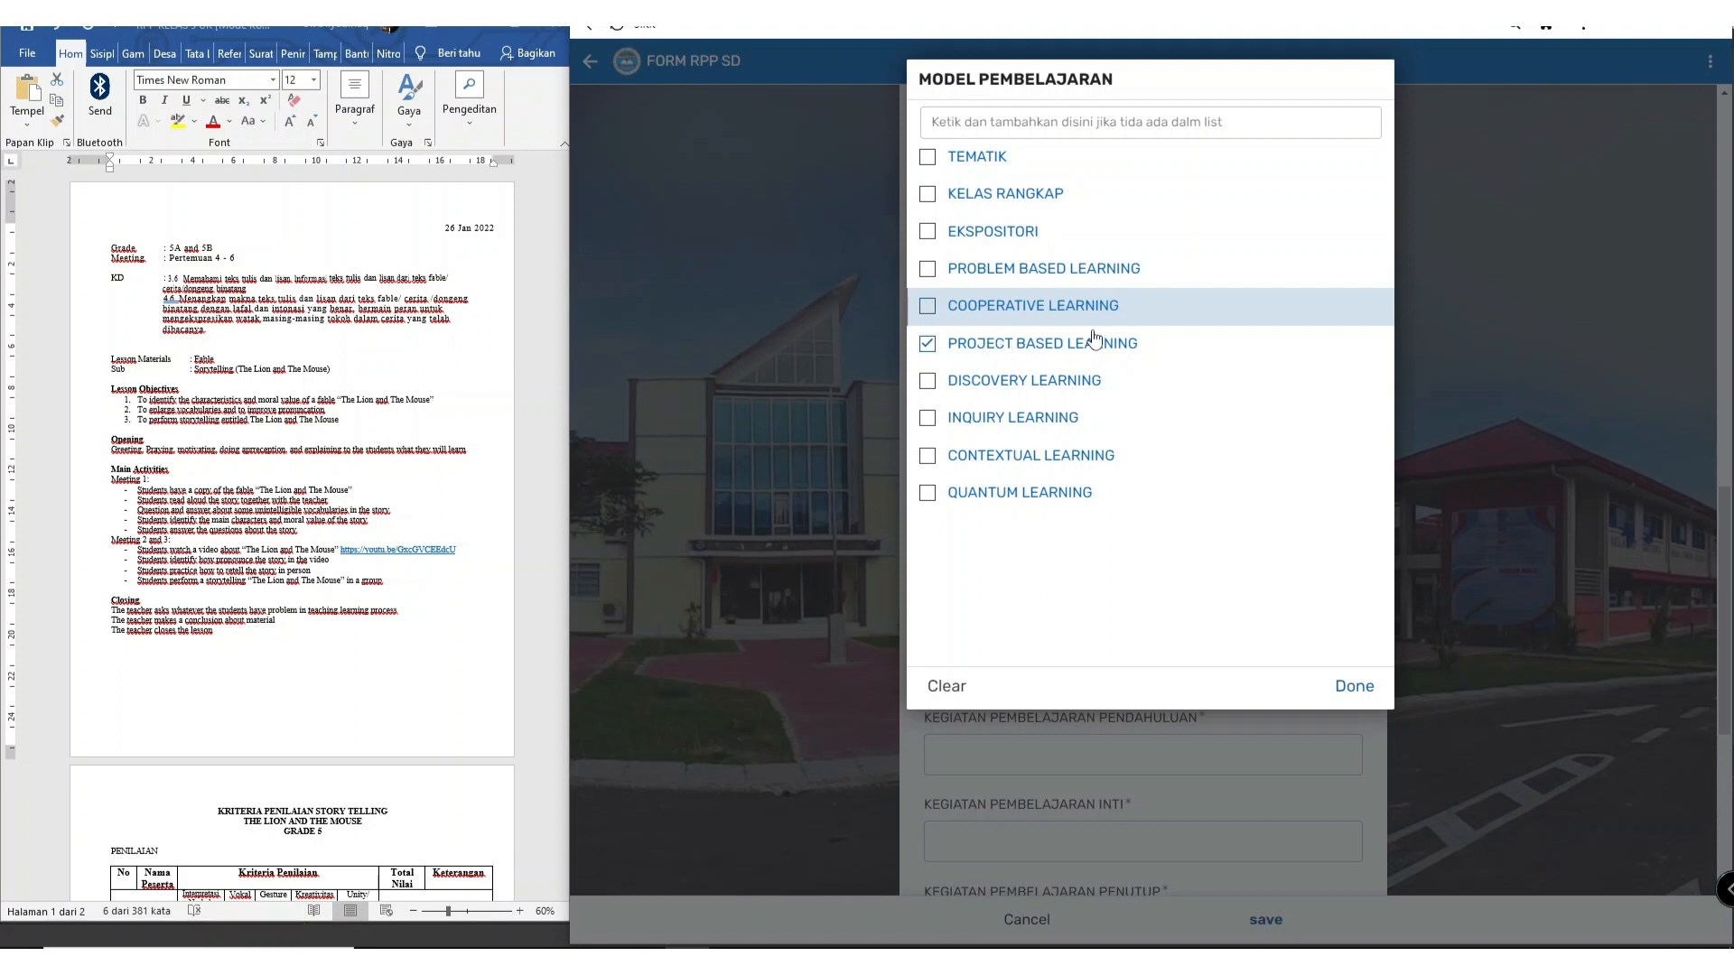
Step: Search the MODEL PEMBELAJARAN options for KELAS RANGKAP and add it to the selected learning models
left_click(1050, 121)
left_click(1035, 122)
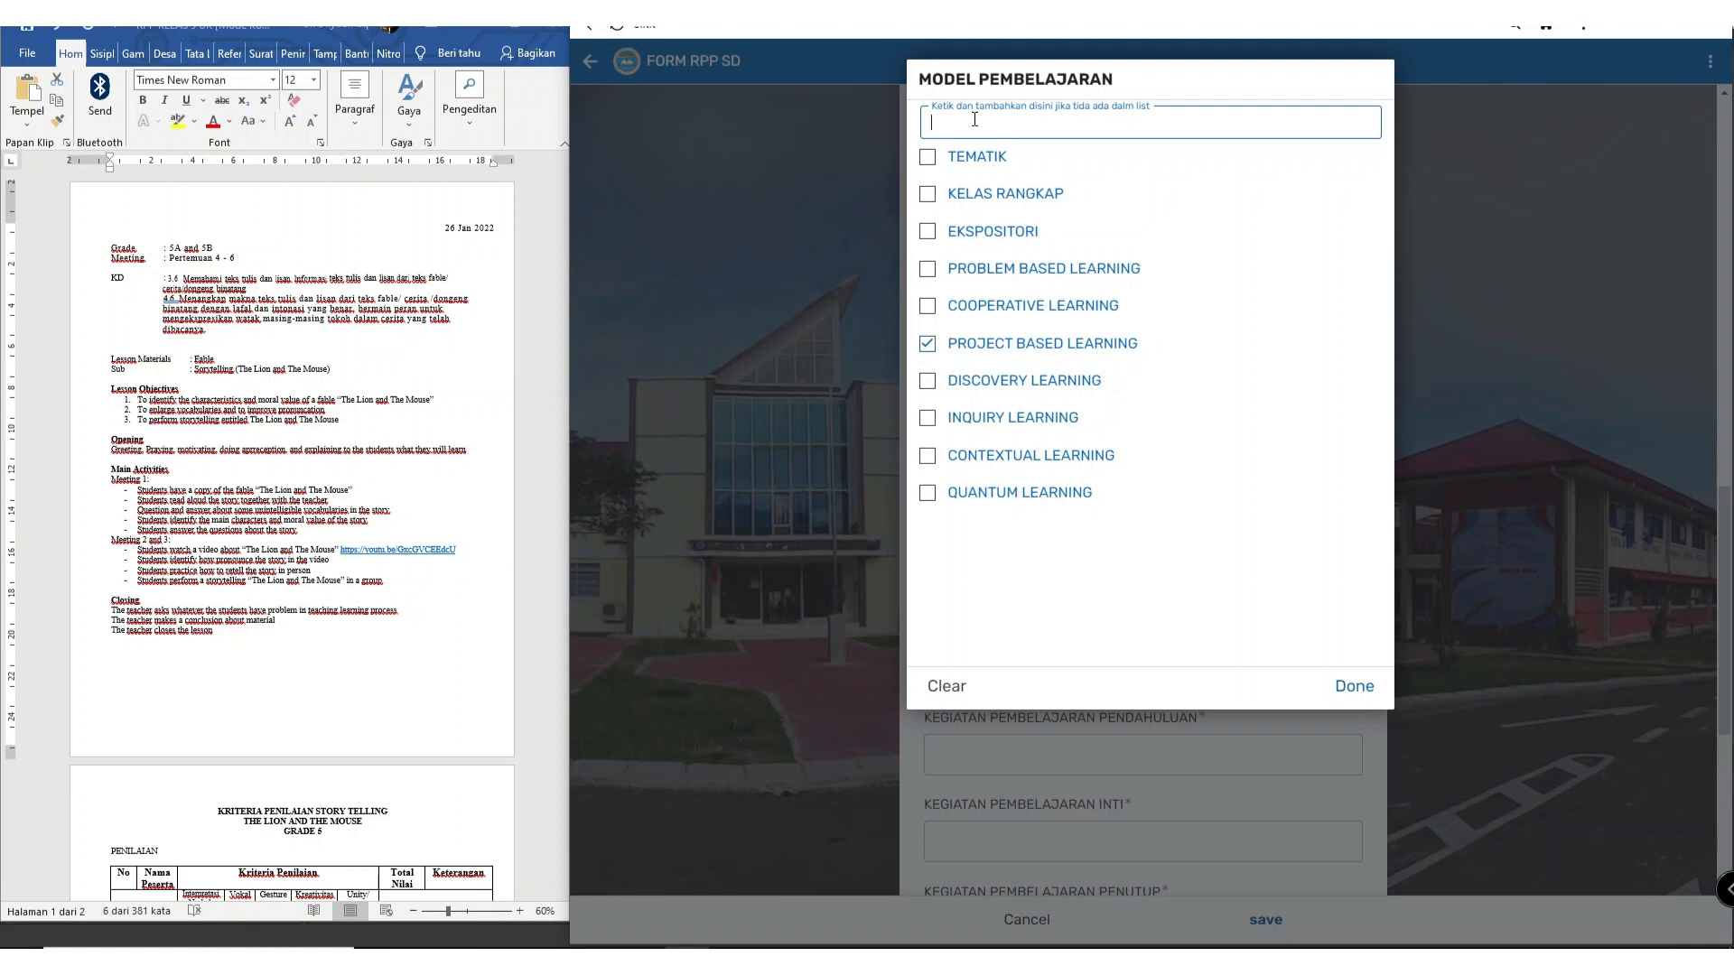
key("Caps_Lock")
type("KELAS RANGKAP")
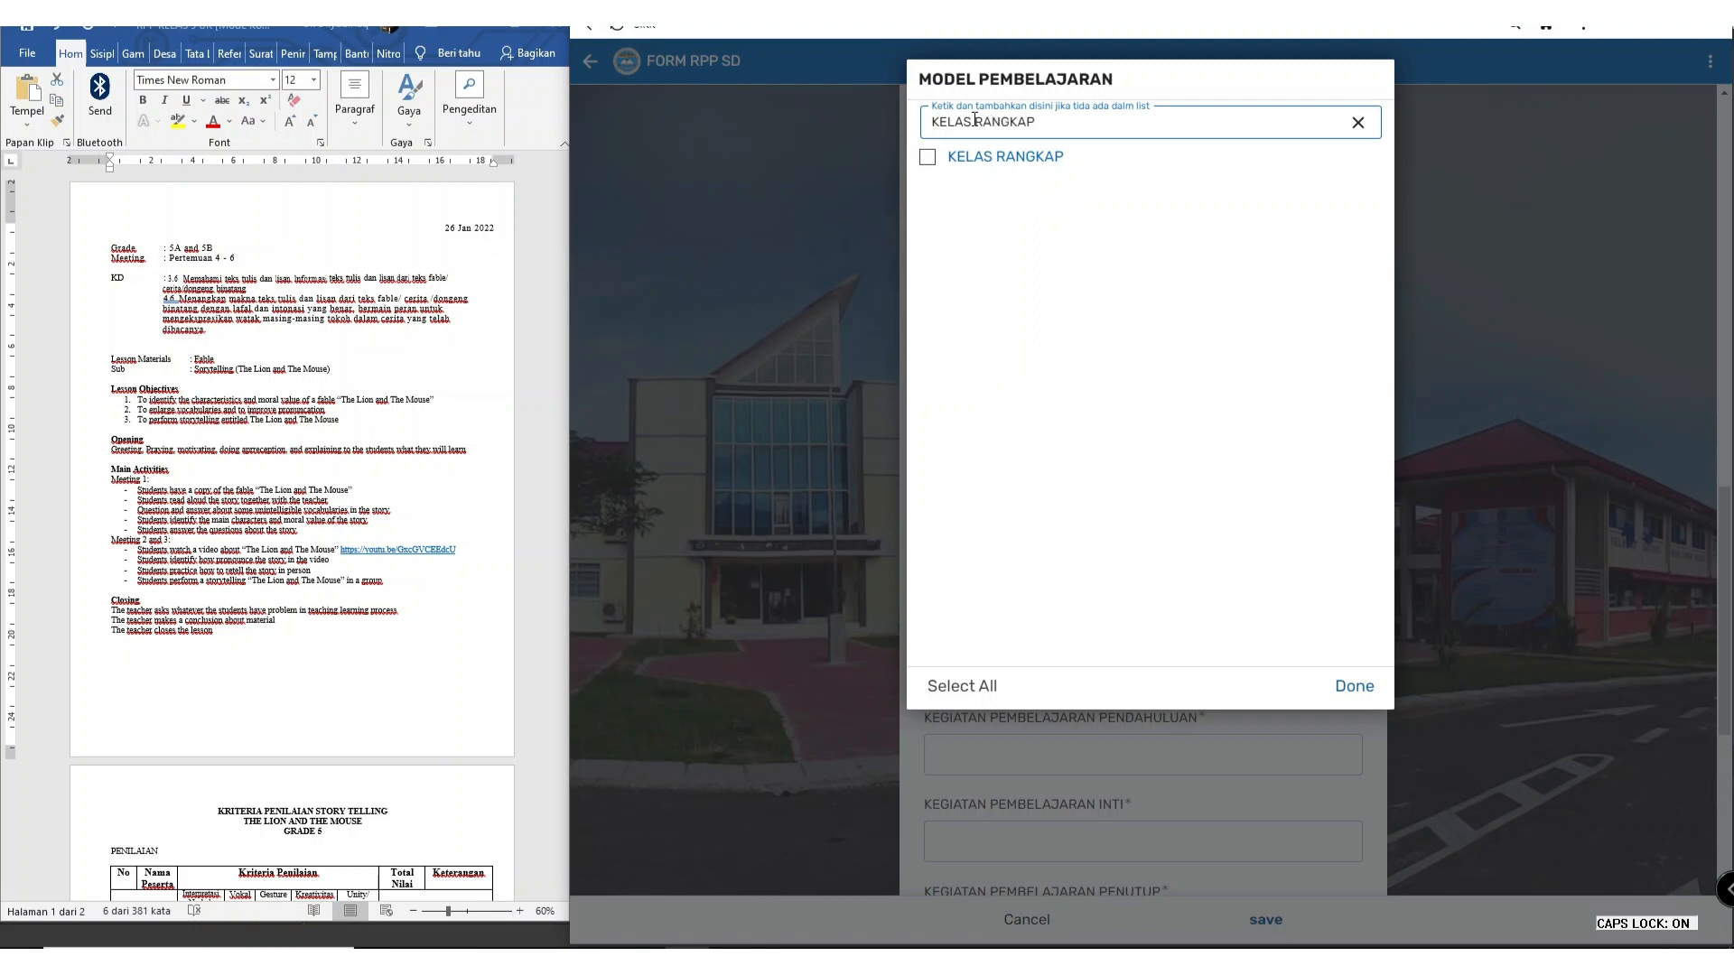
left_click(999, 161)
left_click(1351, 688)
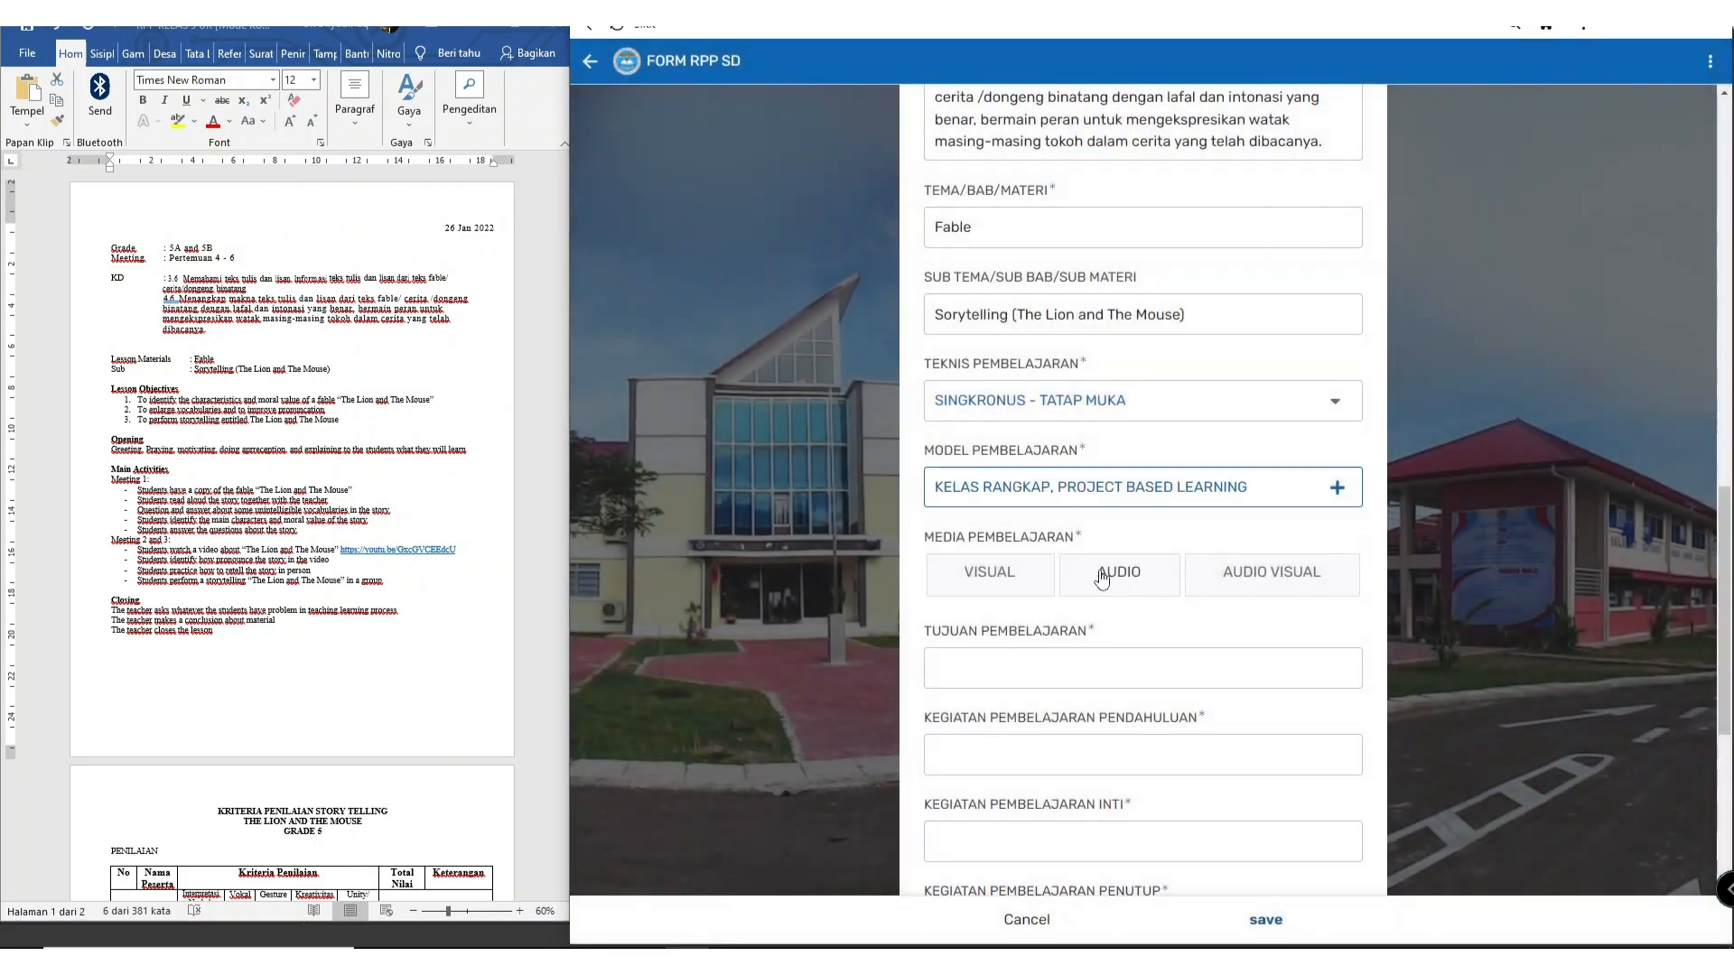
Step: Reopen the MODEL PEMBELAJARAN selection and remove KELAS RANGKAP from the chosen learning models
left_click(1282, 492)
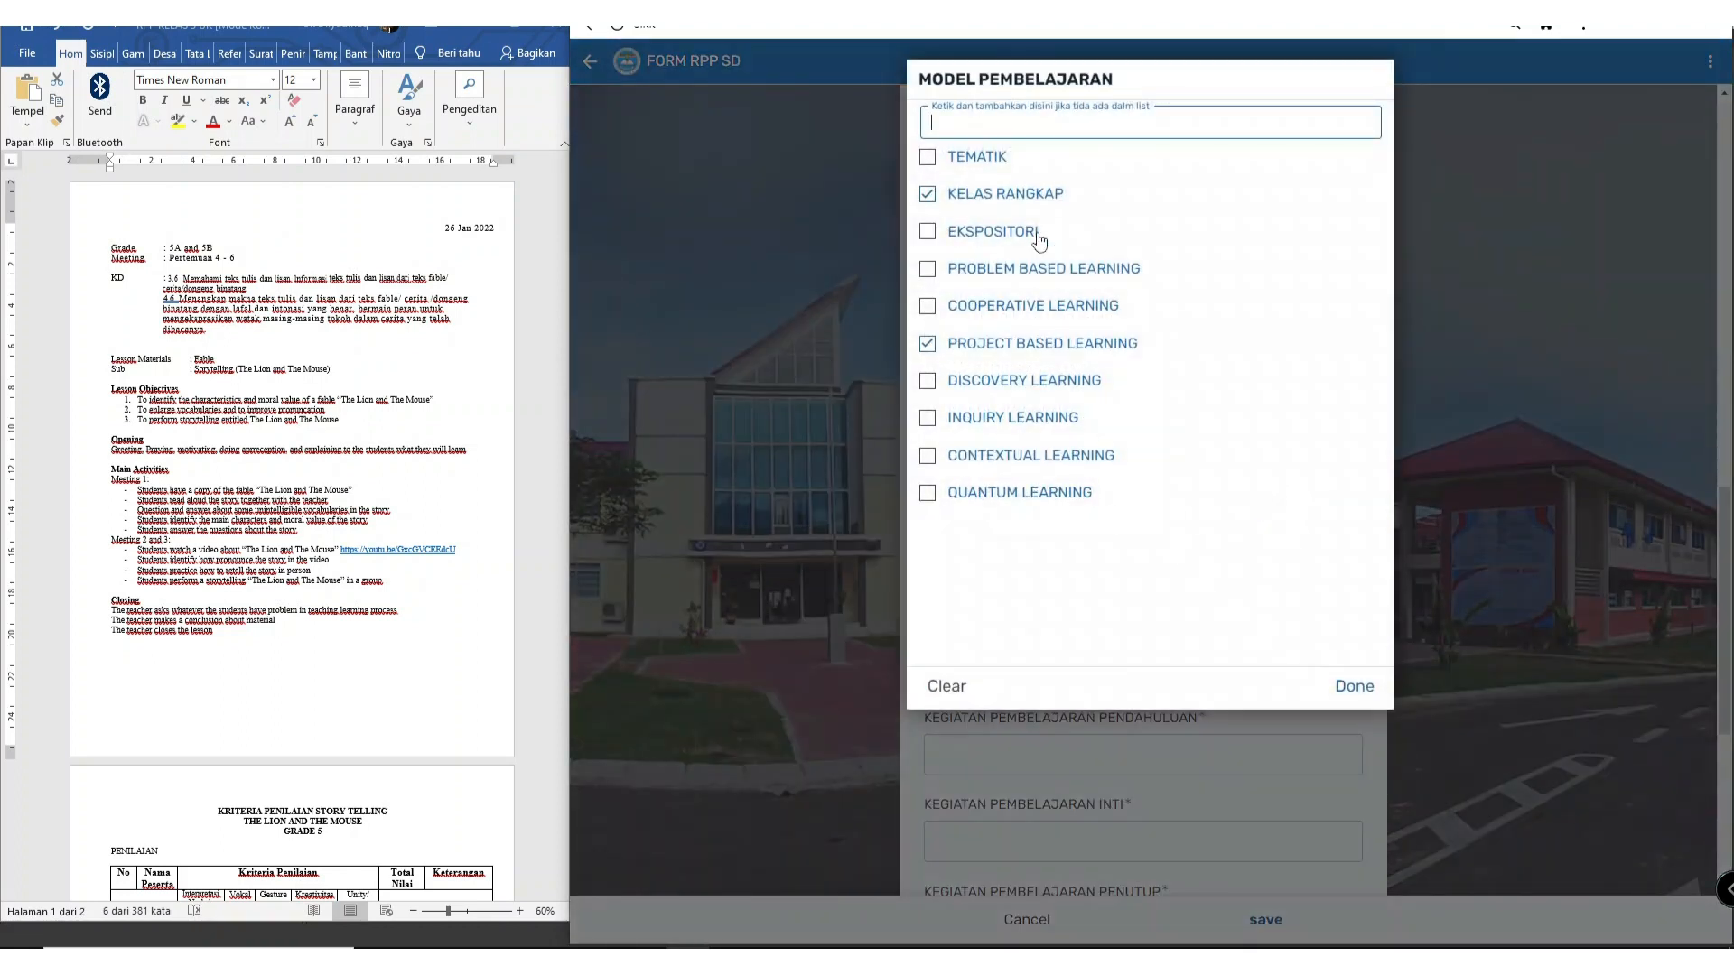
left_click(1363, 687)
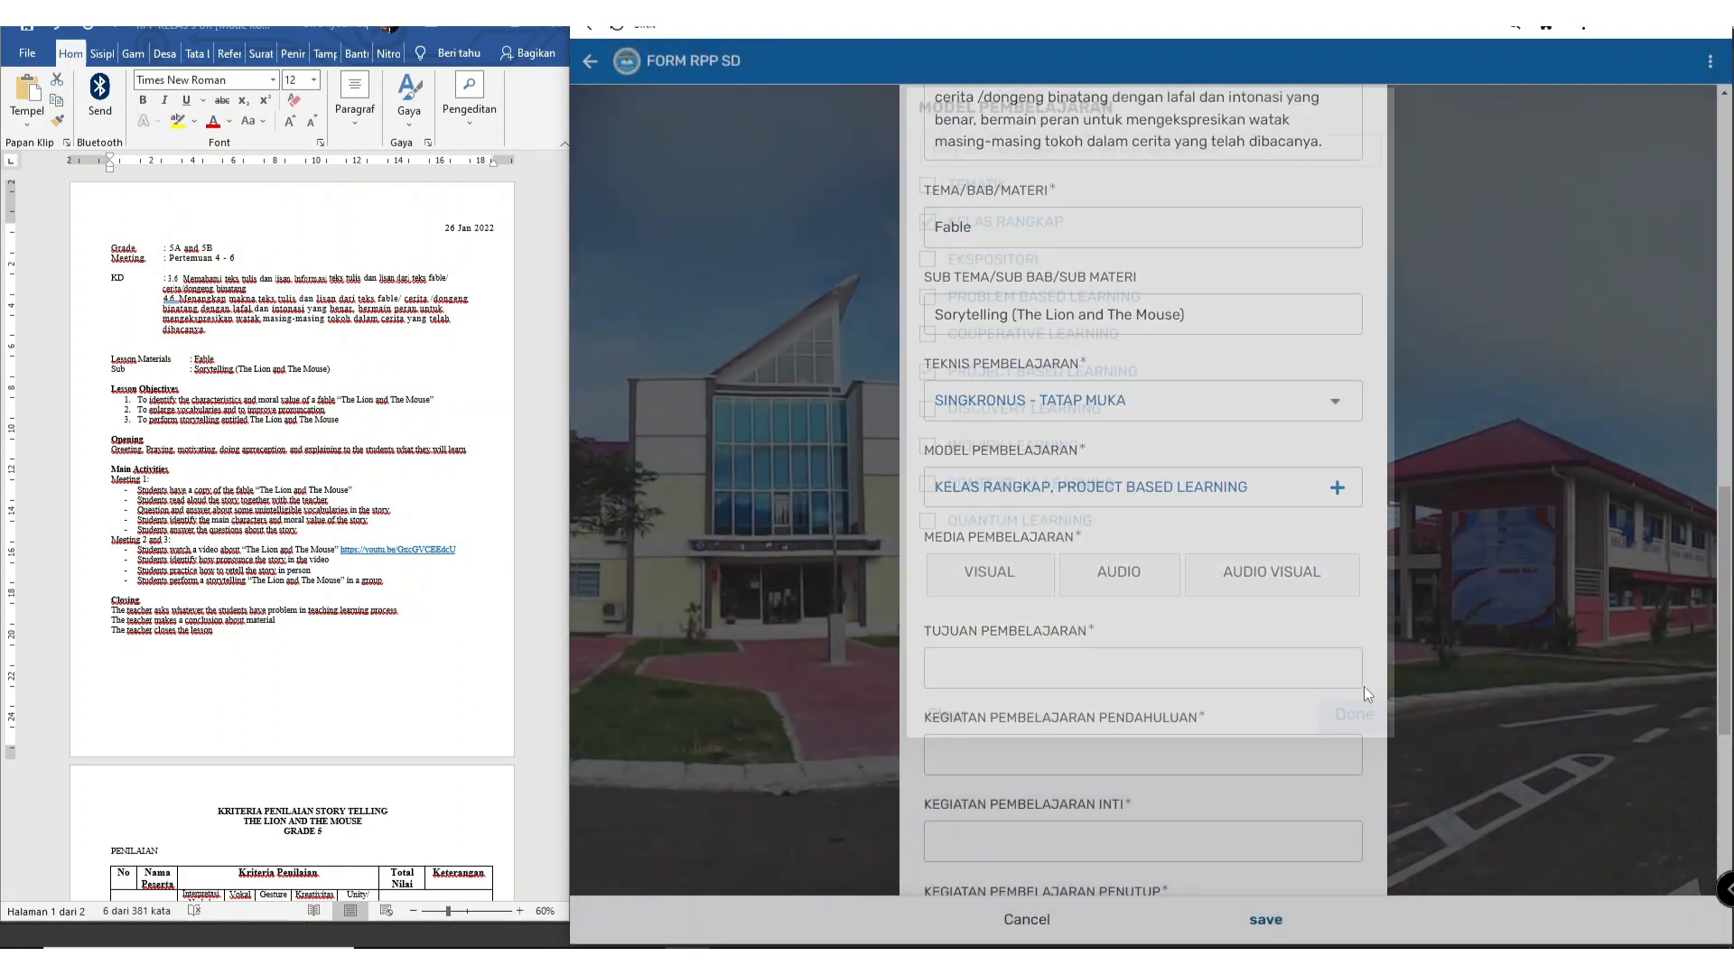
left_click(1014, 499)
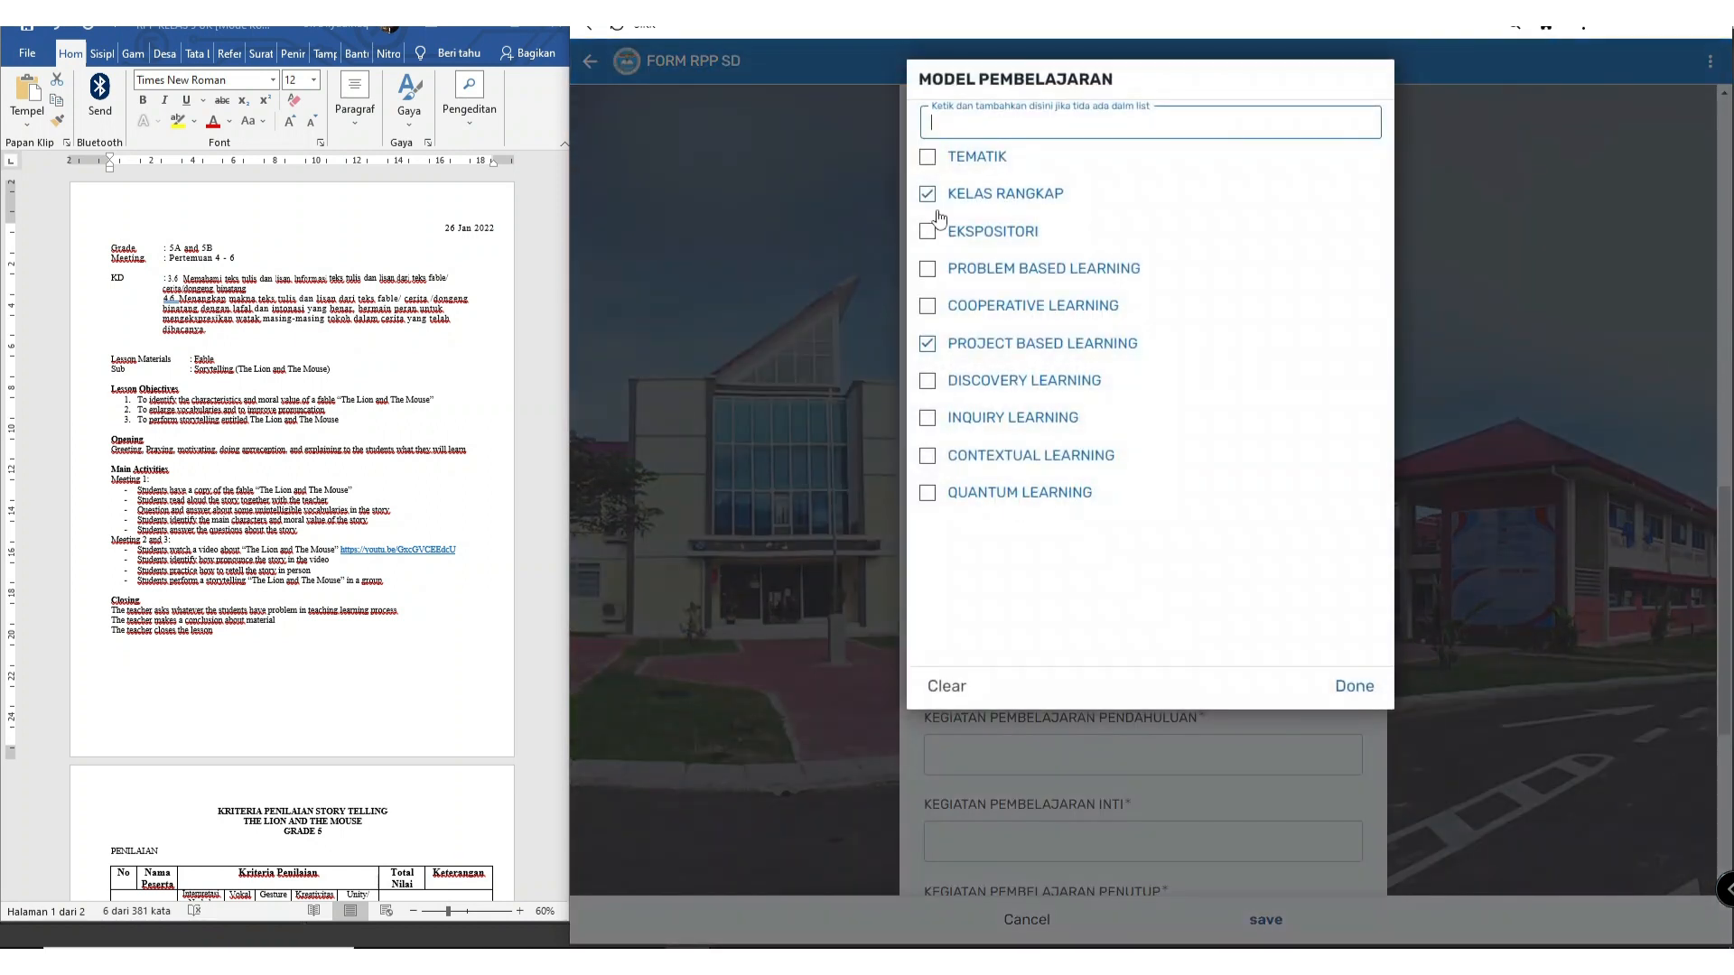
left_click(946, 211)
left_click(1357, 686)
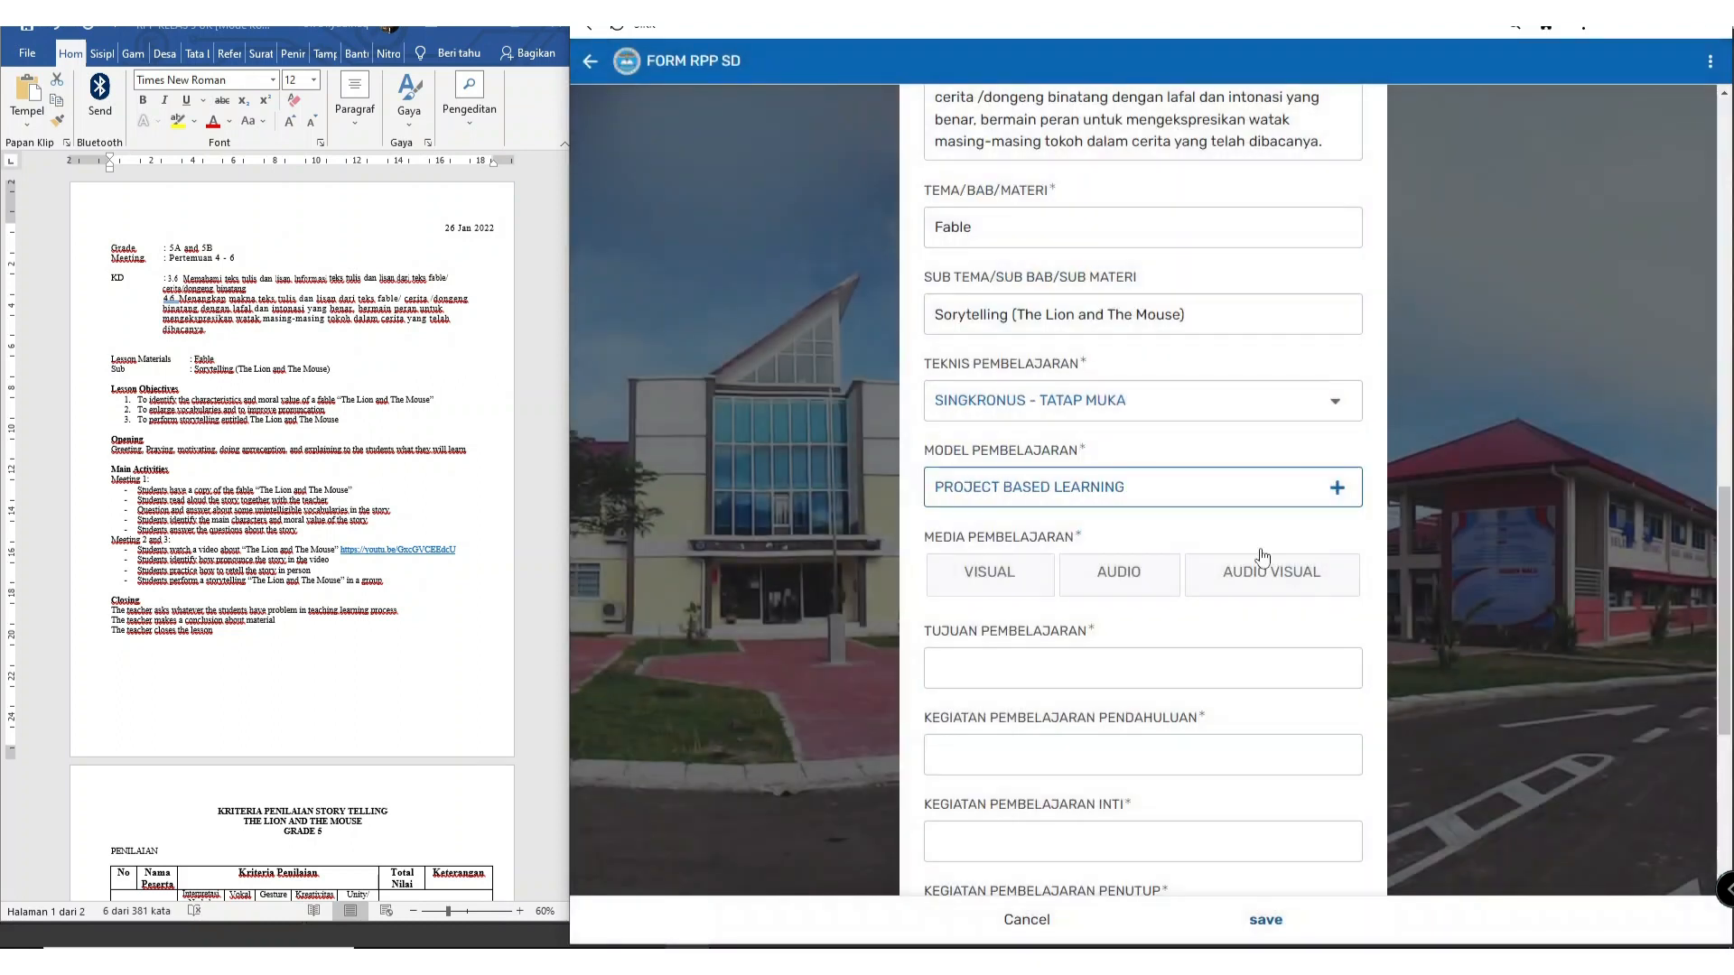
Step: Set MEDIA PEMBELAJARAN to AUDIO VISUAL and copy the three Lesson Objectives from the Word document into TUJUAN PEMBELAJARAN
scroll(1076, 517, "down", 1)
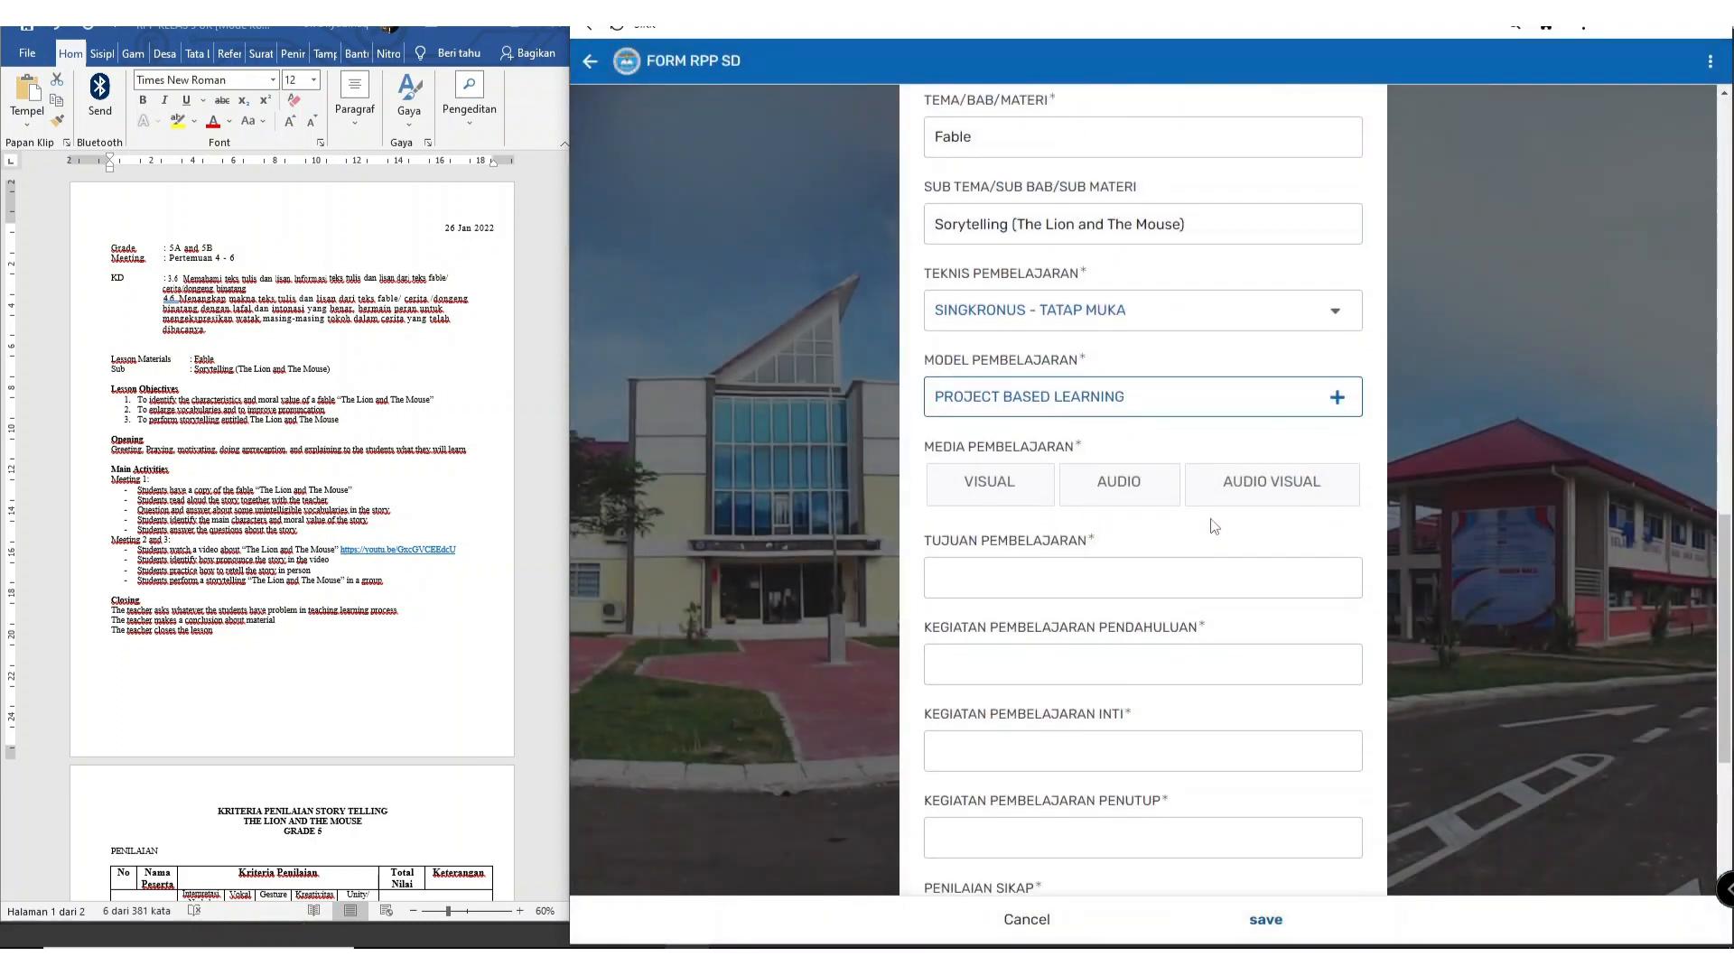
left_click(1261, 492)
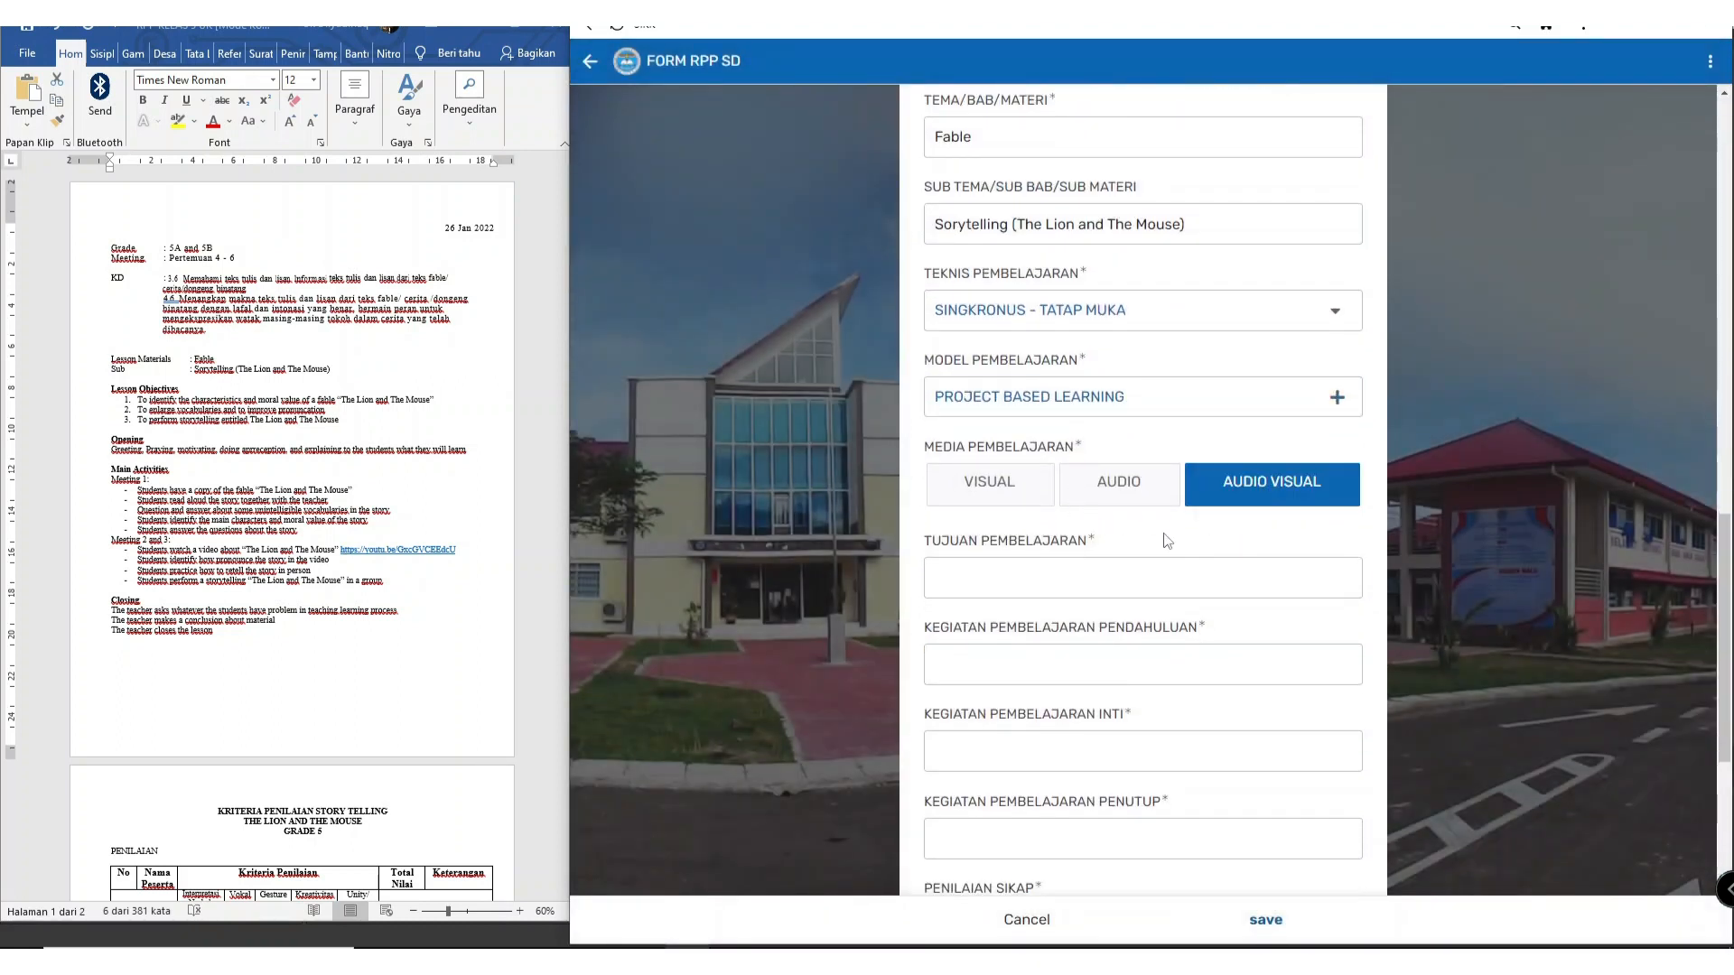
scroll(1162, 542, "down", 2)
left_click(1055, 405)
left_click(282, 404)
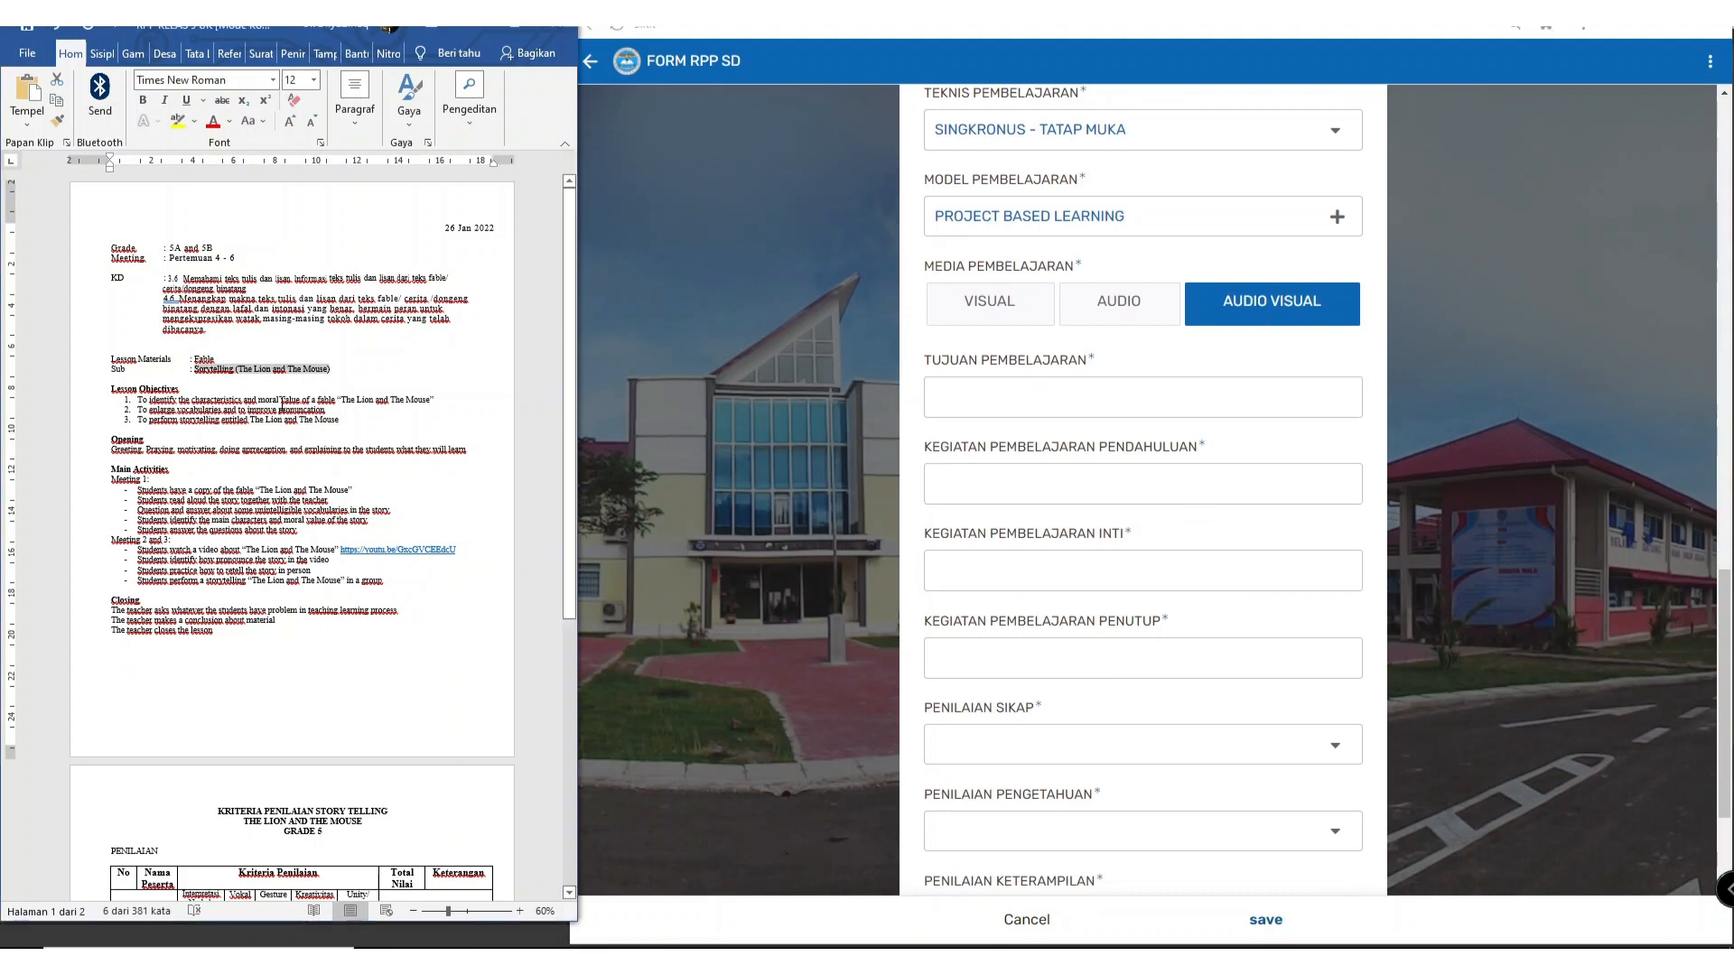
left_click_drag(358, 418, 138, 400)
left_click(1009, 407)
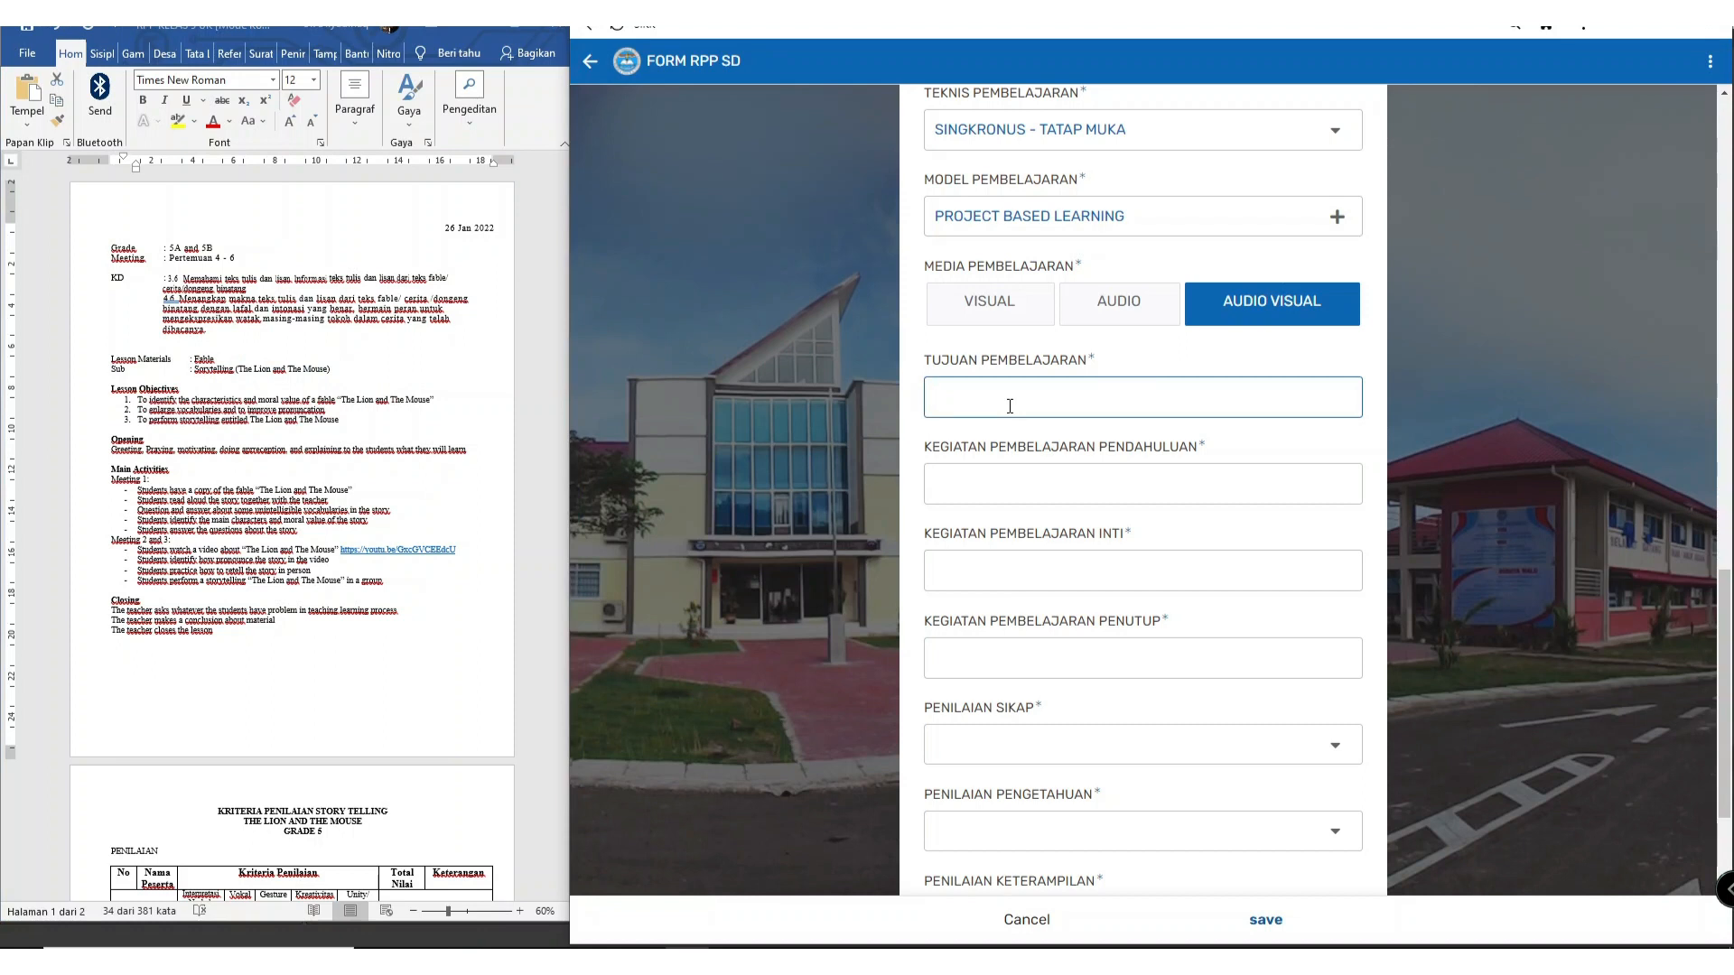
type("1. To identify the characteristics and moral value of a fable \"The Lion and The Mouse\" 2. To enlarge vocabularies and to improve pronuncation 3. To perform storytelling entitled The Lion and The Mouse")
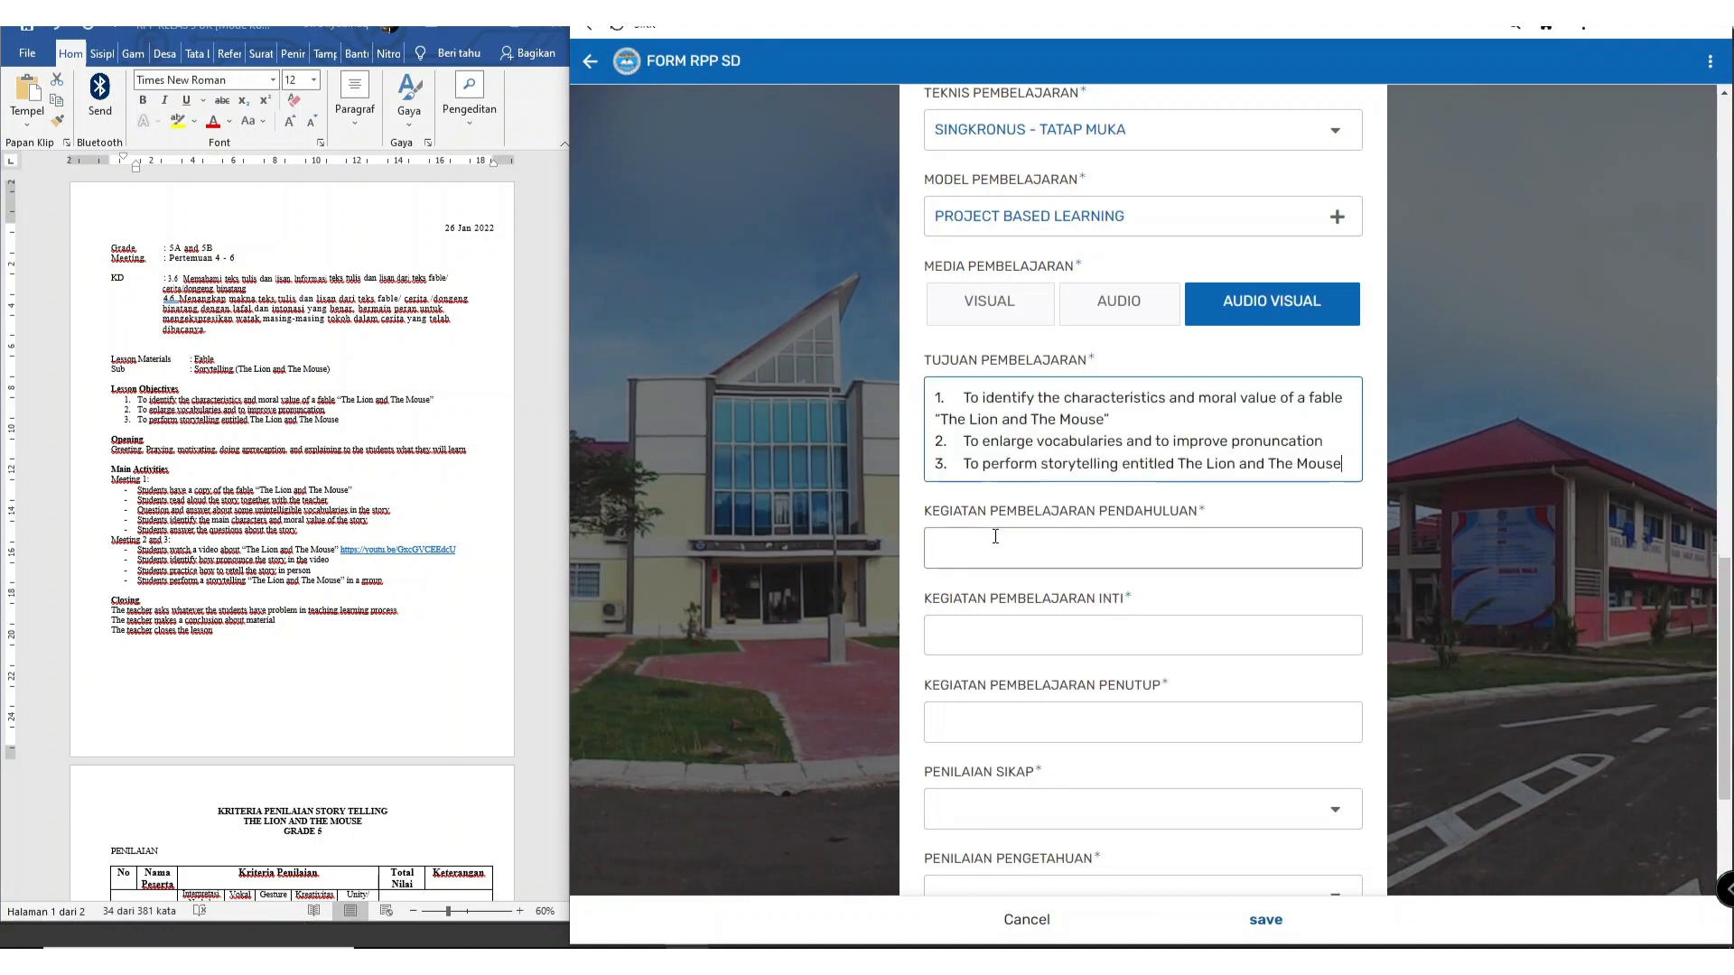
Step: Copy the Opening sentence from the Word document into the KEGIATAN PEMBELAJARAN PENDAHULUAN field
left_click(994, 568)
left_click(214, 517)
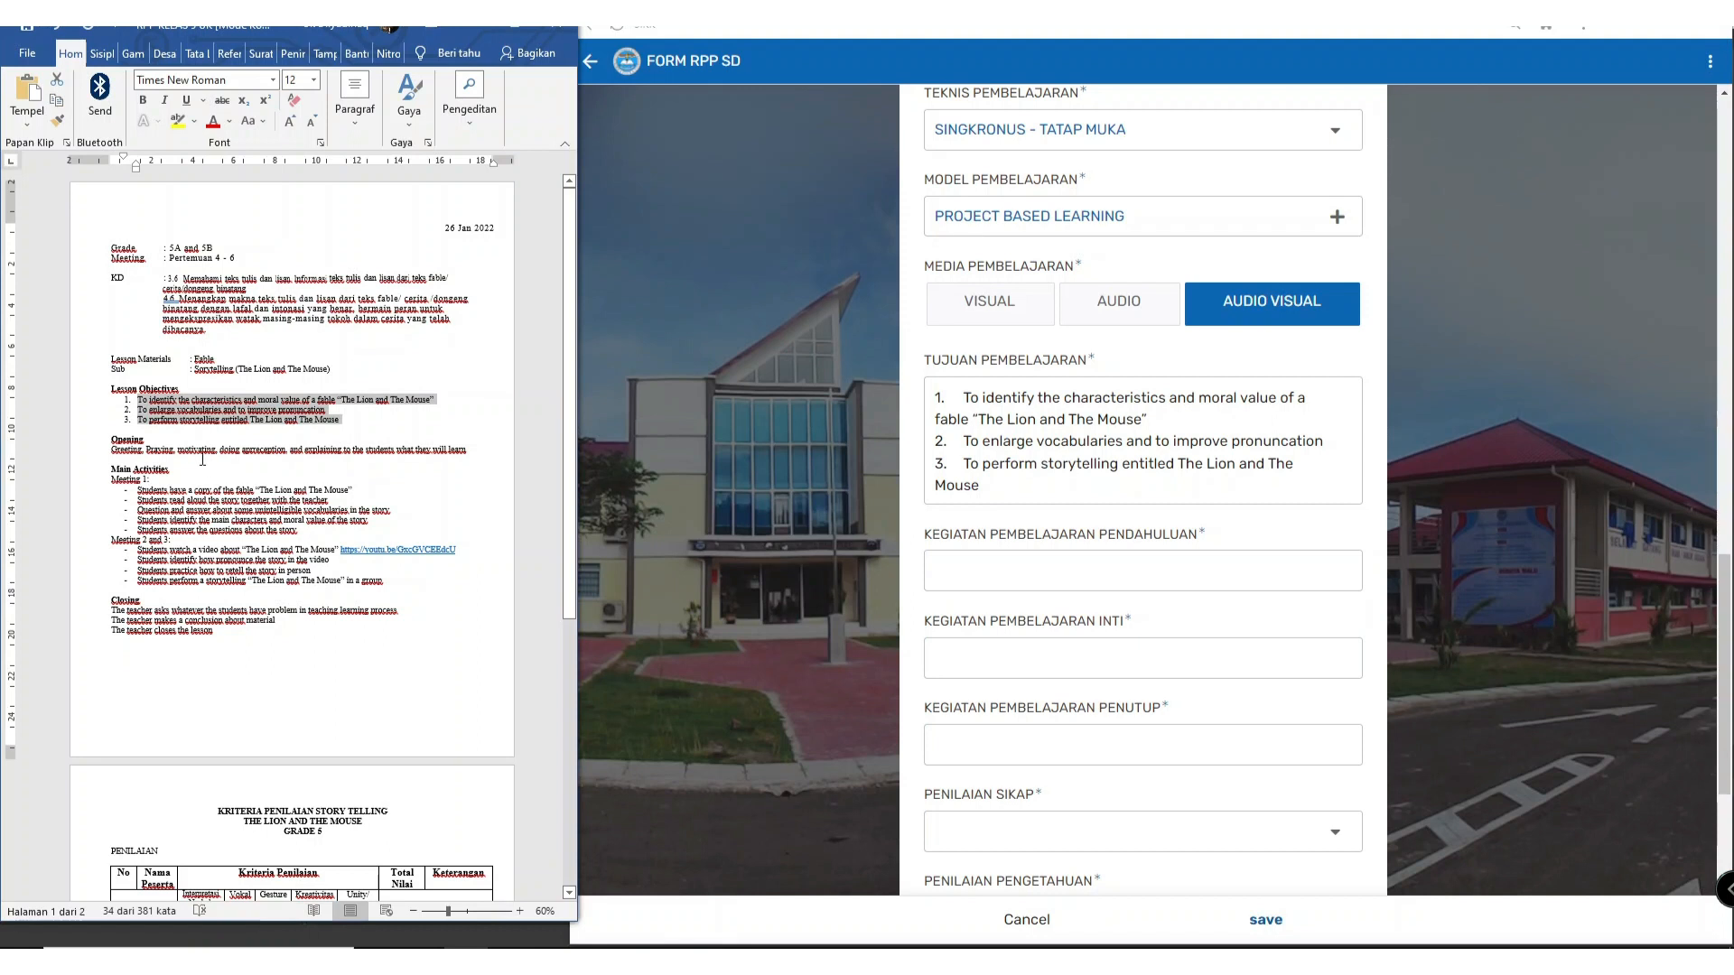
left_click_drag(470, 449, 106, 460)
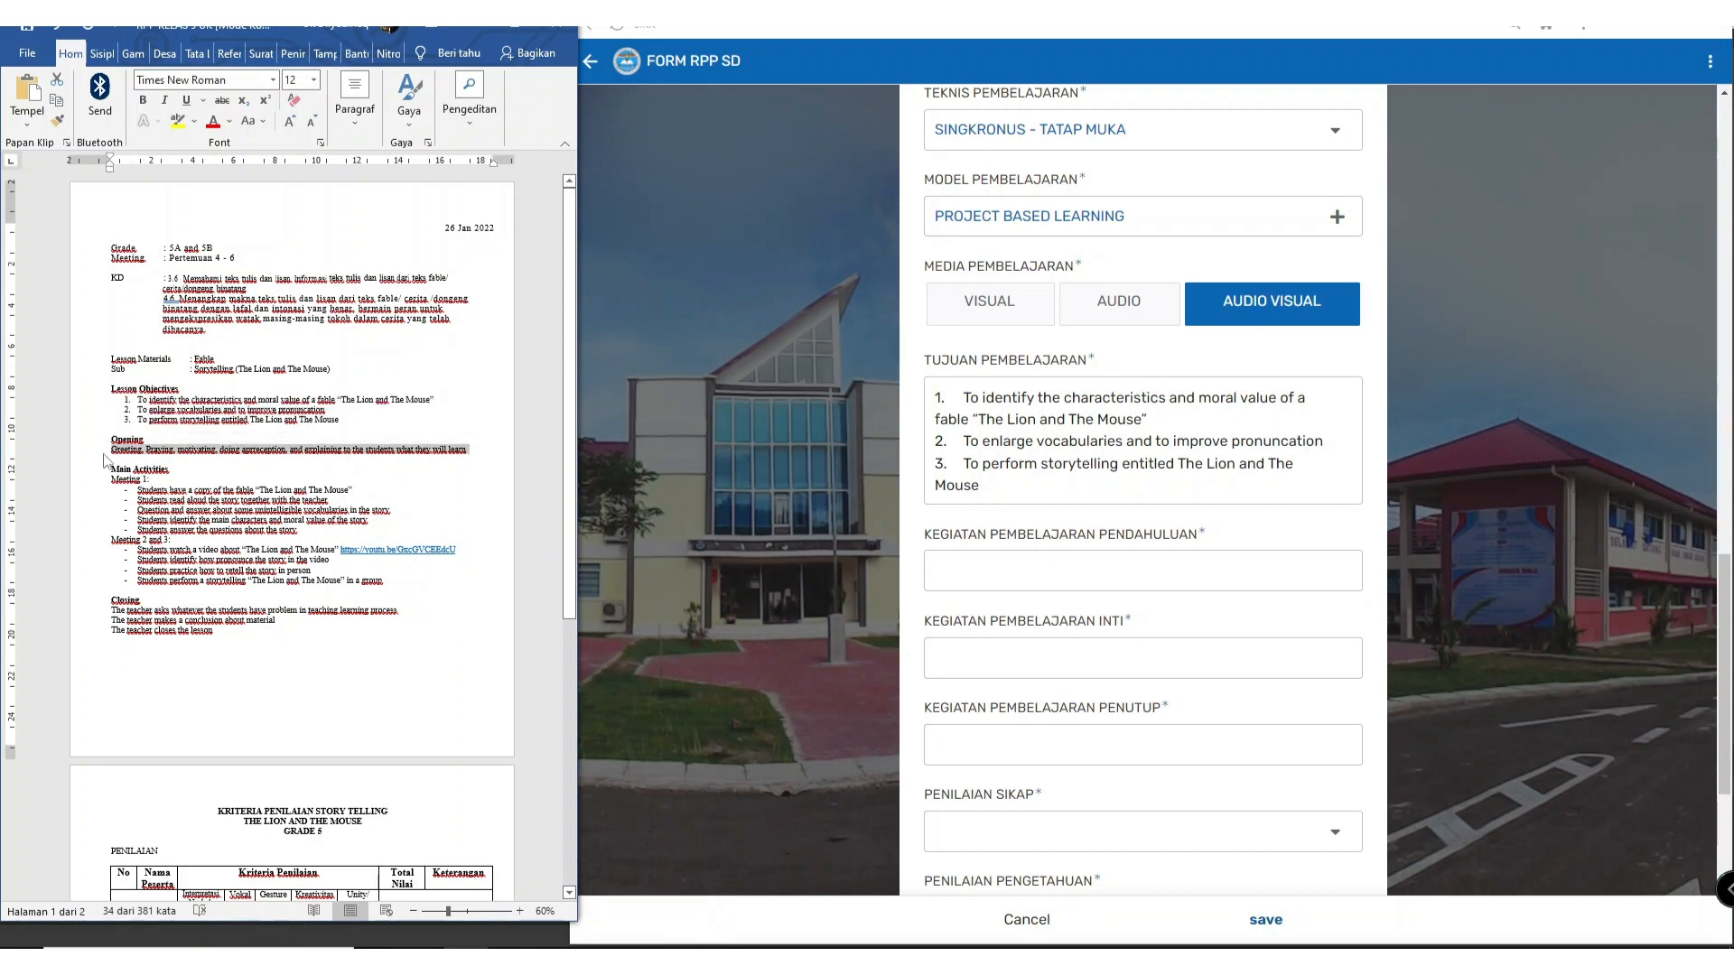
left_click(973, 562)
type("Greeting, Praying, motivating, doing aprreception, and explaining to the students what they will learn")
Step: Copy the Main Activities for Meeting 1 and Meeting 2 and 3 from Word into KEGIATAN PEMBELAJARAN INTI, removing the trailing blank line
left_click(1008, 668)
key("alt+Tab")
left_click_drag(363, 594, 107, 481)
key("ctrl+c")
left_click(1072, 678)
key("ctrl+v")
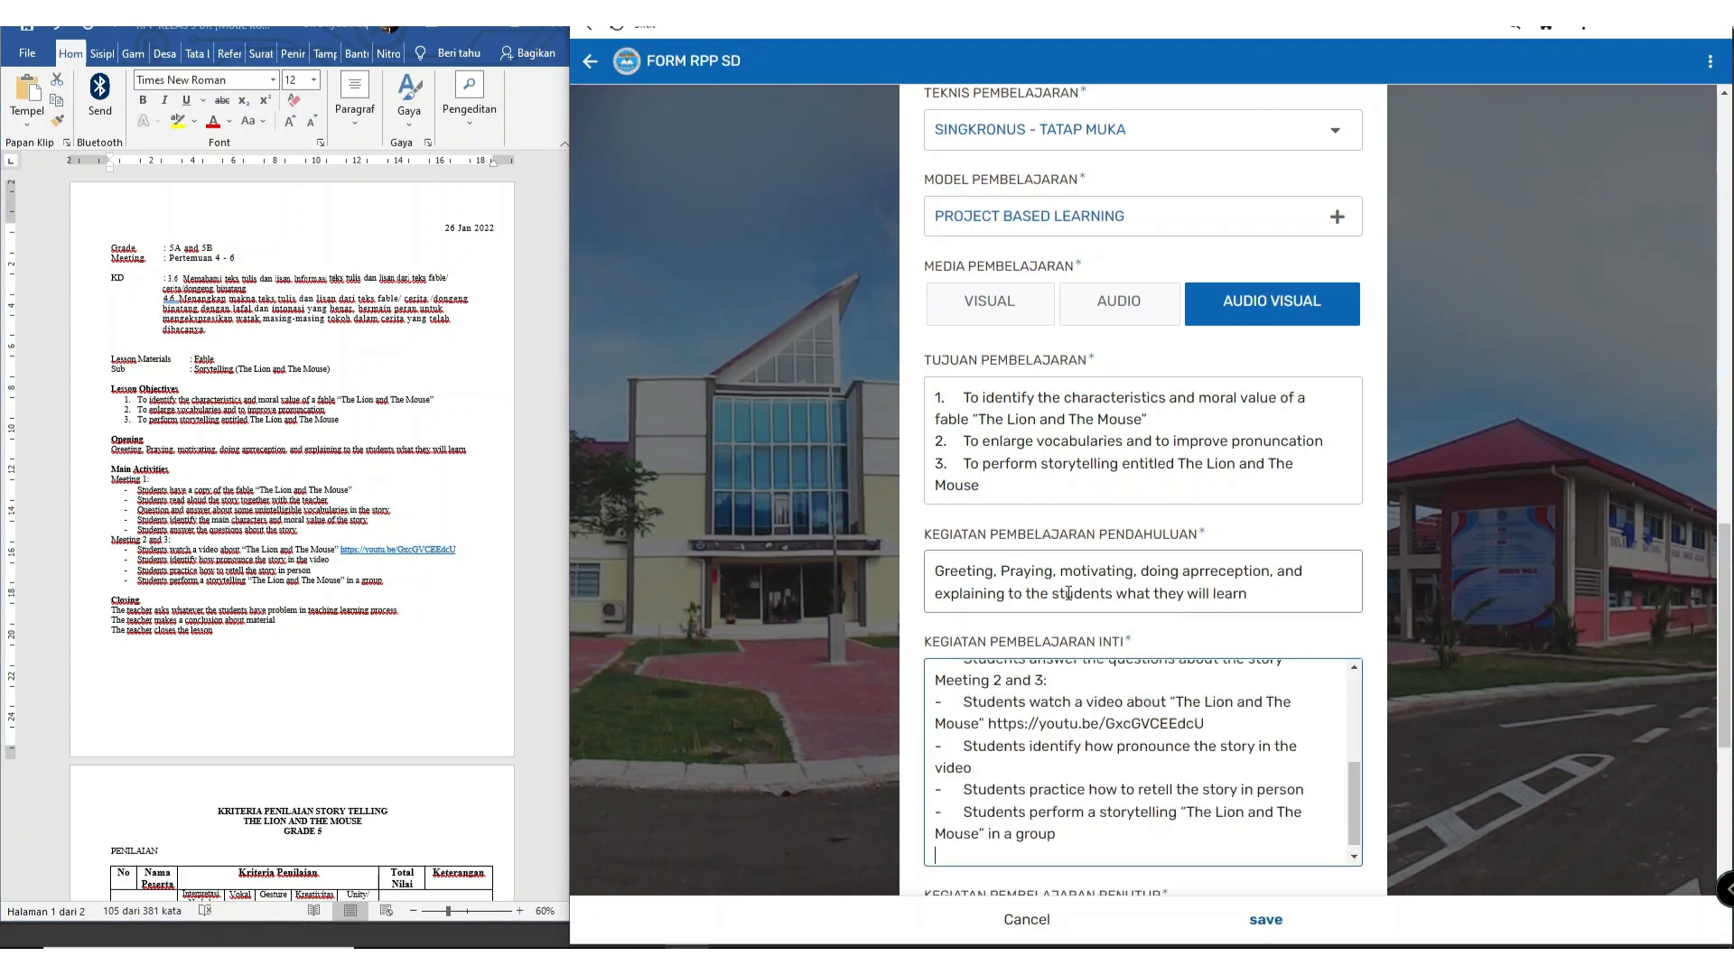
scroll(1047, 583, "down", 2)
key("BackSpace")
scroll(1008, 623, "up", 3)
scroll(1016, 587, "down", 1)
scroll(1026, 554, "up", 1)
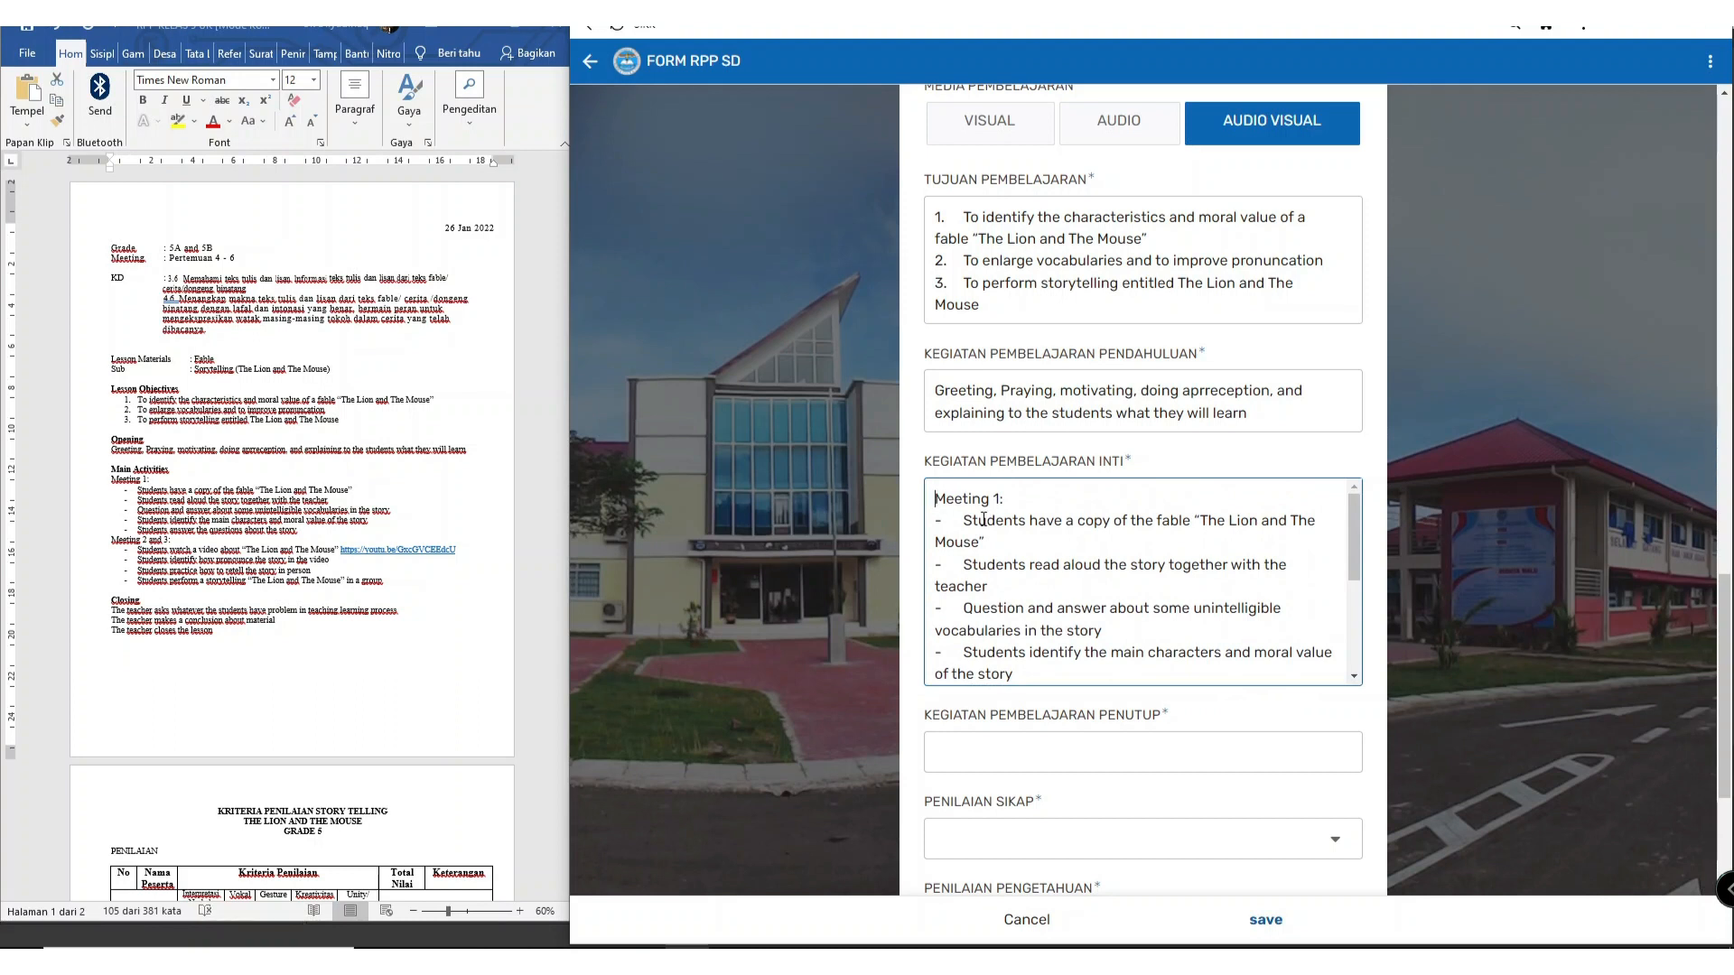
scroll(1034, 536, "down", 4)
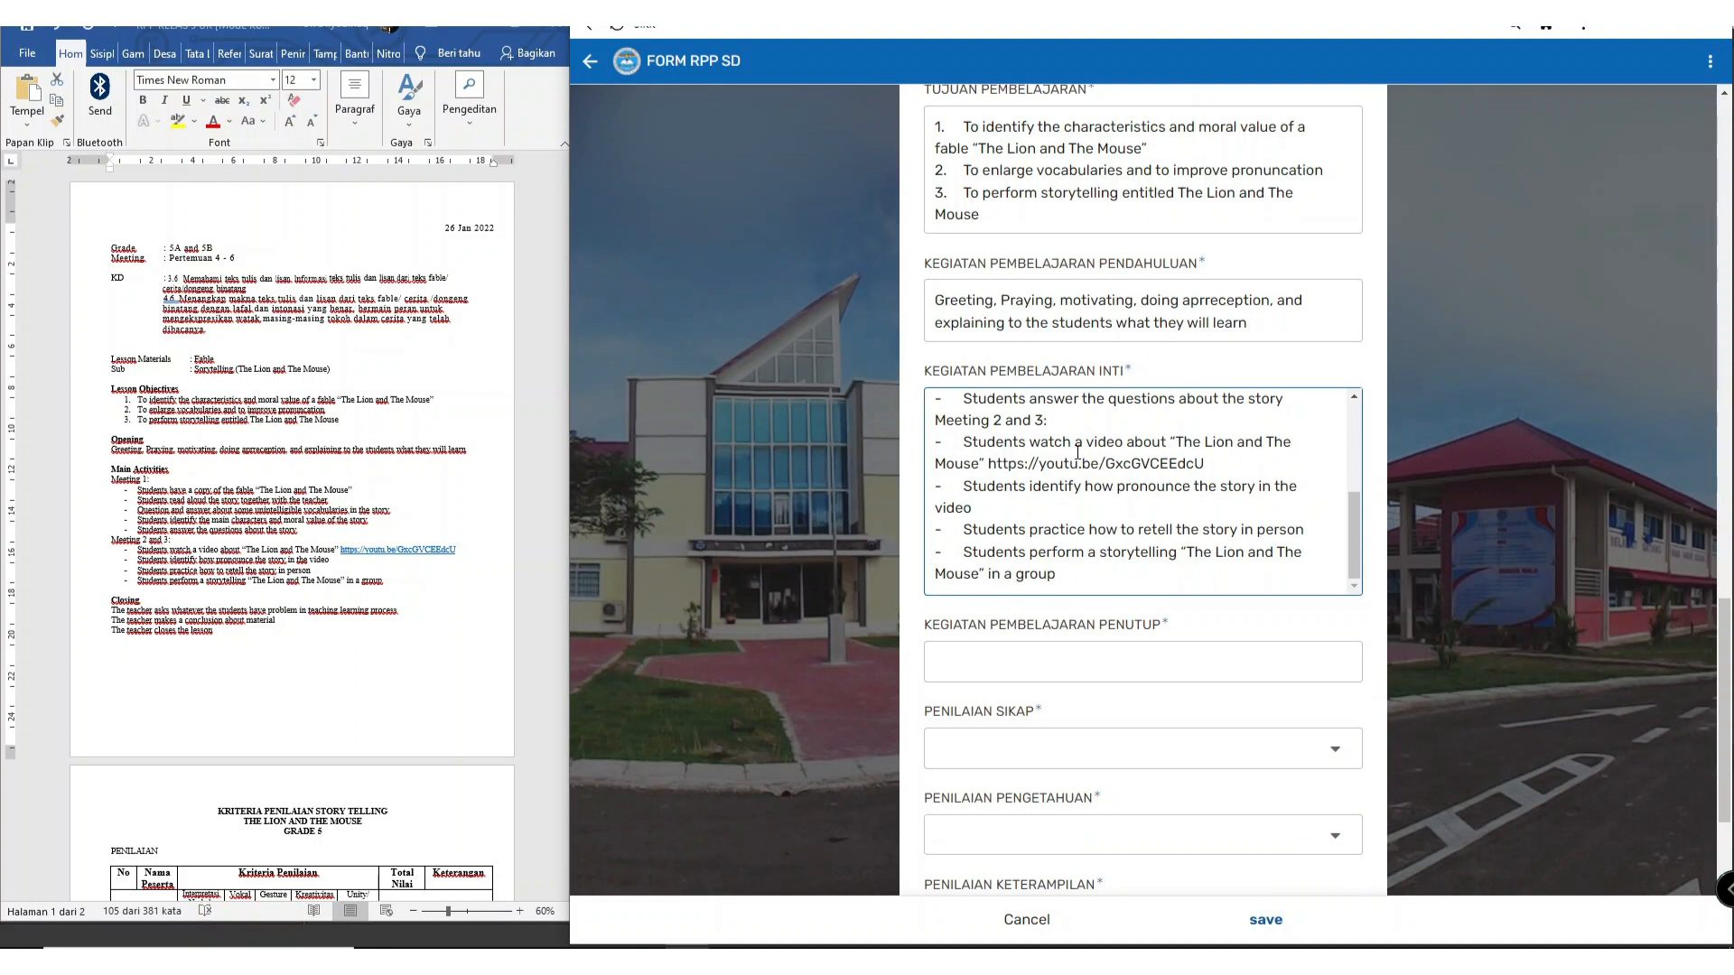
Step: Copy the three Closing sentences from the Word document into KEGIATAN PEMBELAJARAN PENUTUP and remove the trailing blank line
left_click(1054, 664)
left_click(203, 565)
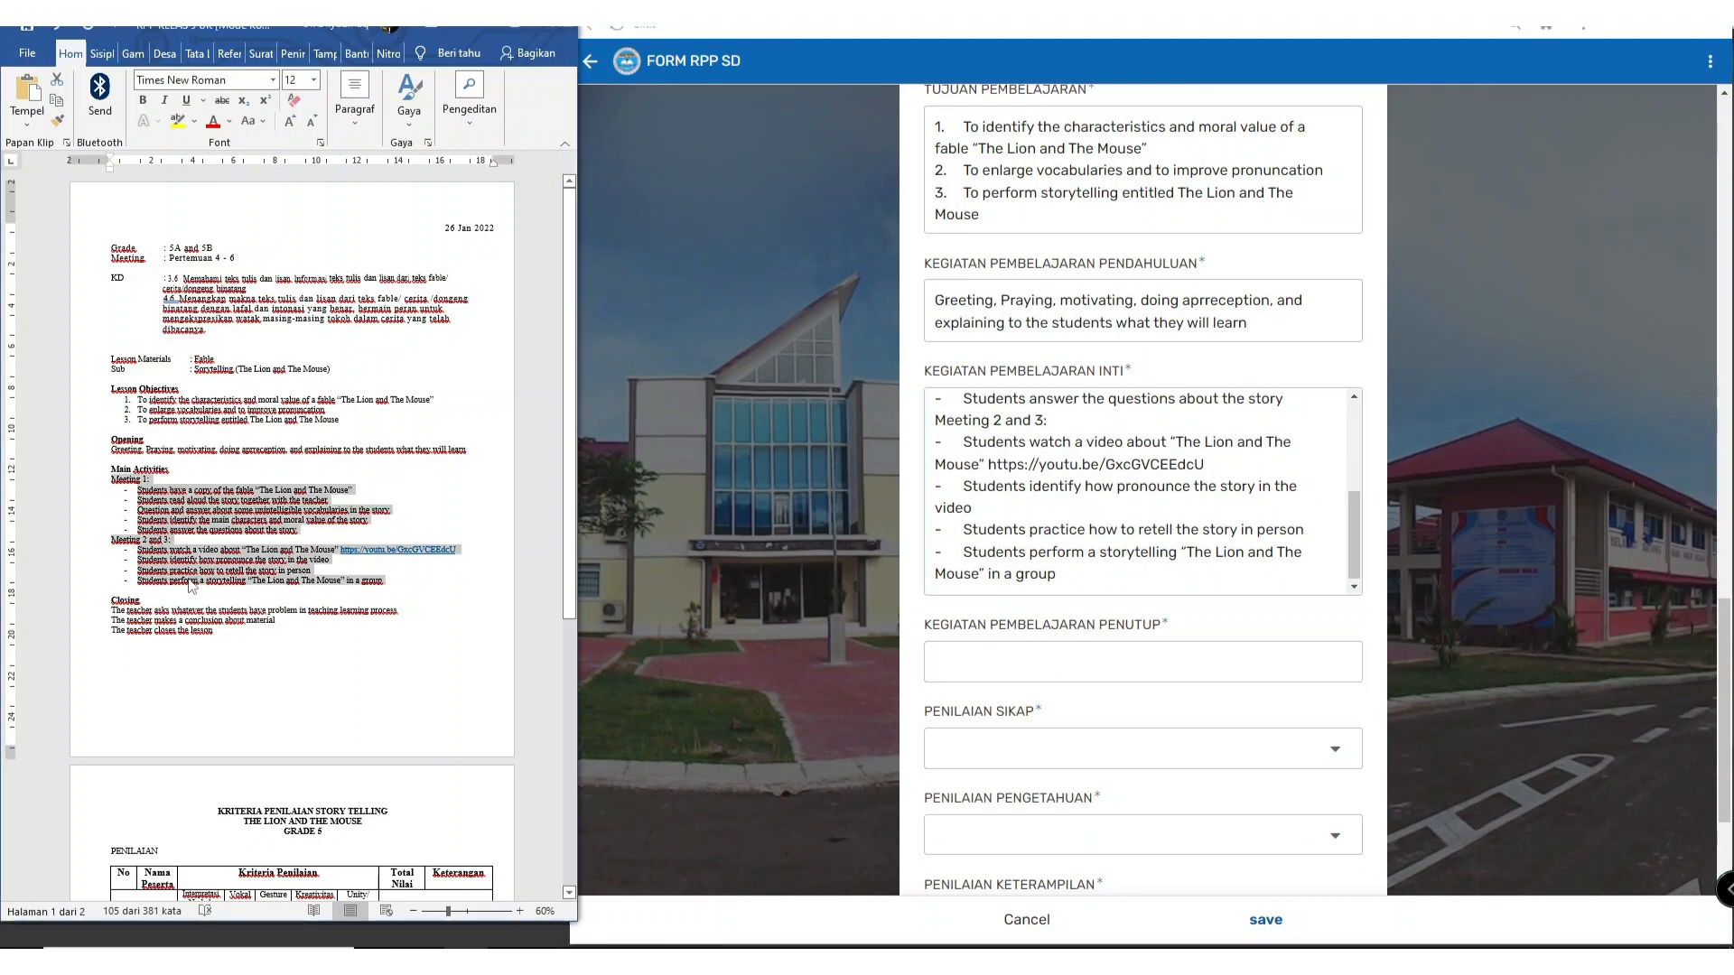
left_click_drag(249, 641, 103, 610)
left_click(1076, 662)
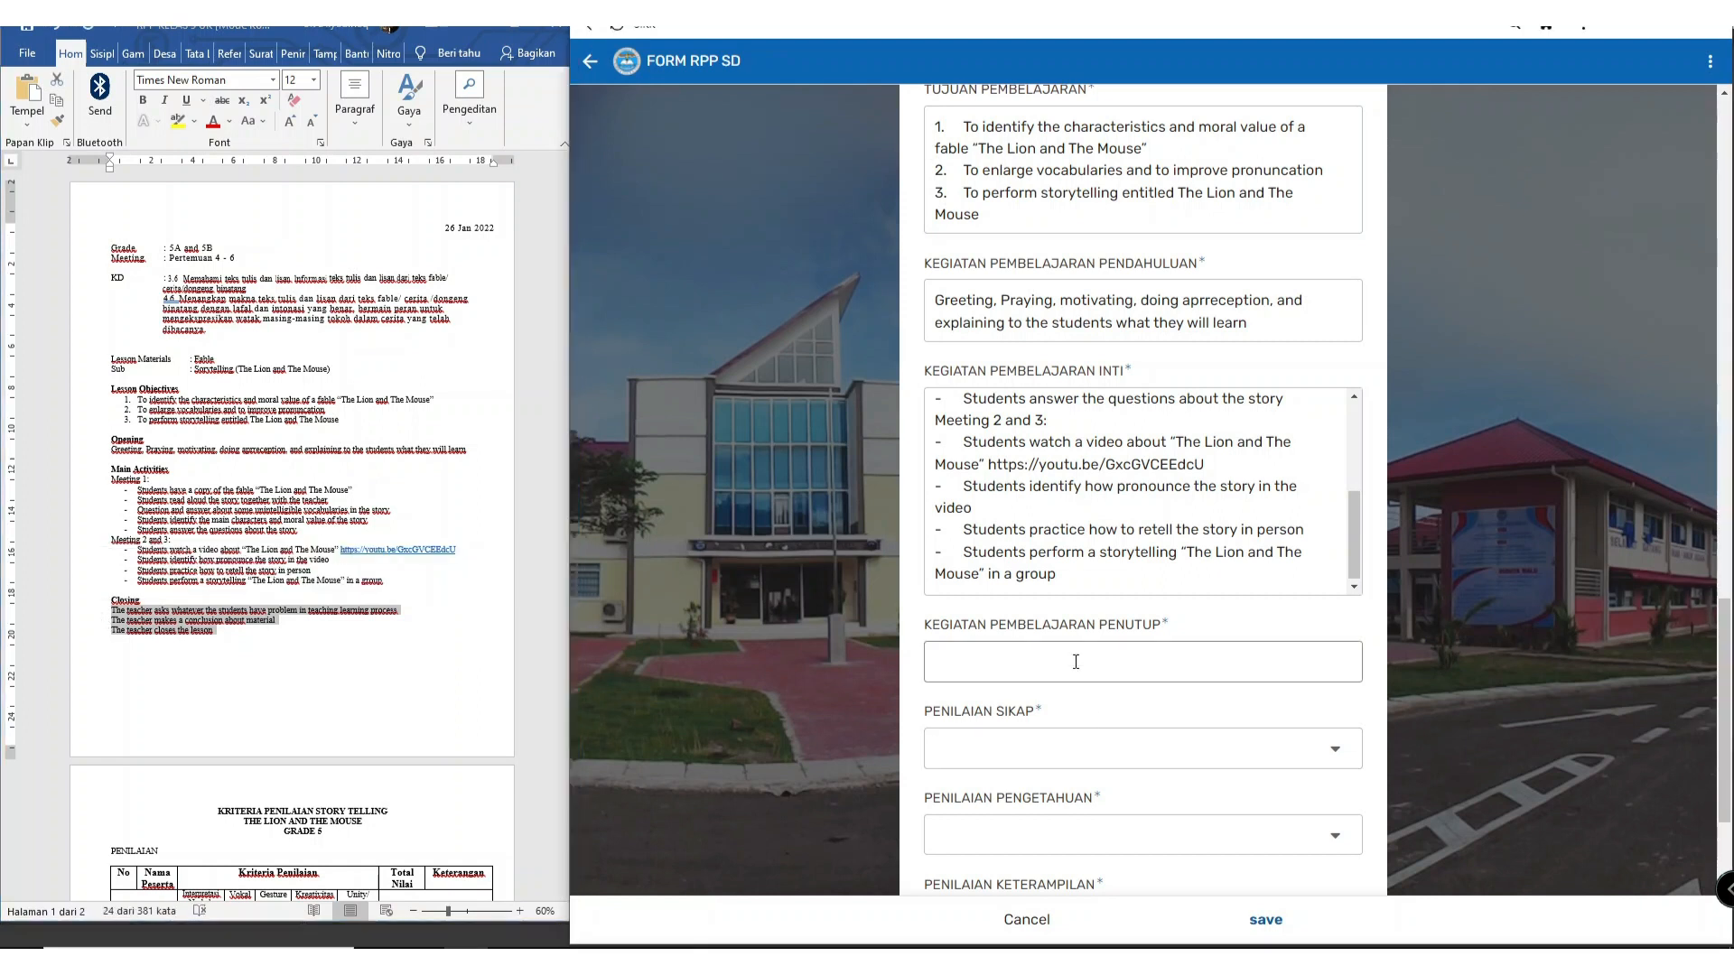
key("ctrl+v")
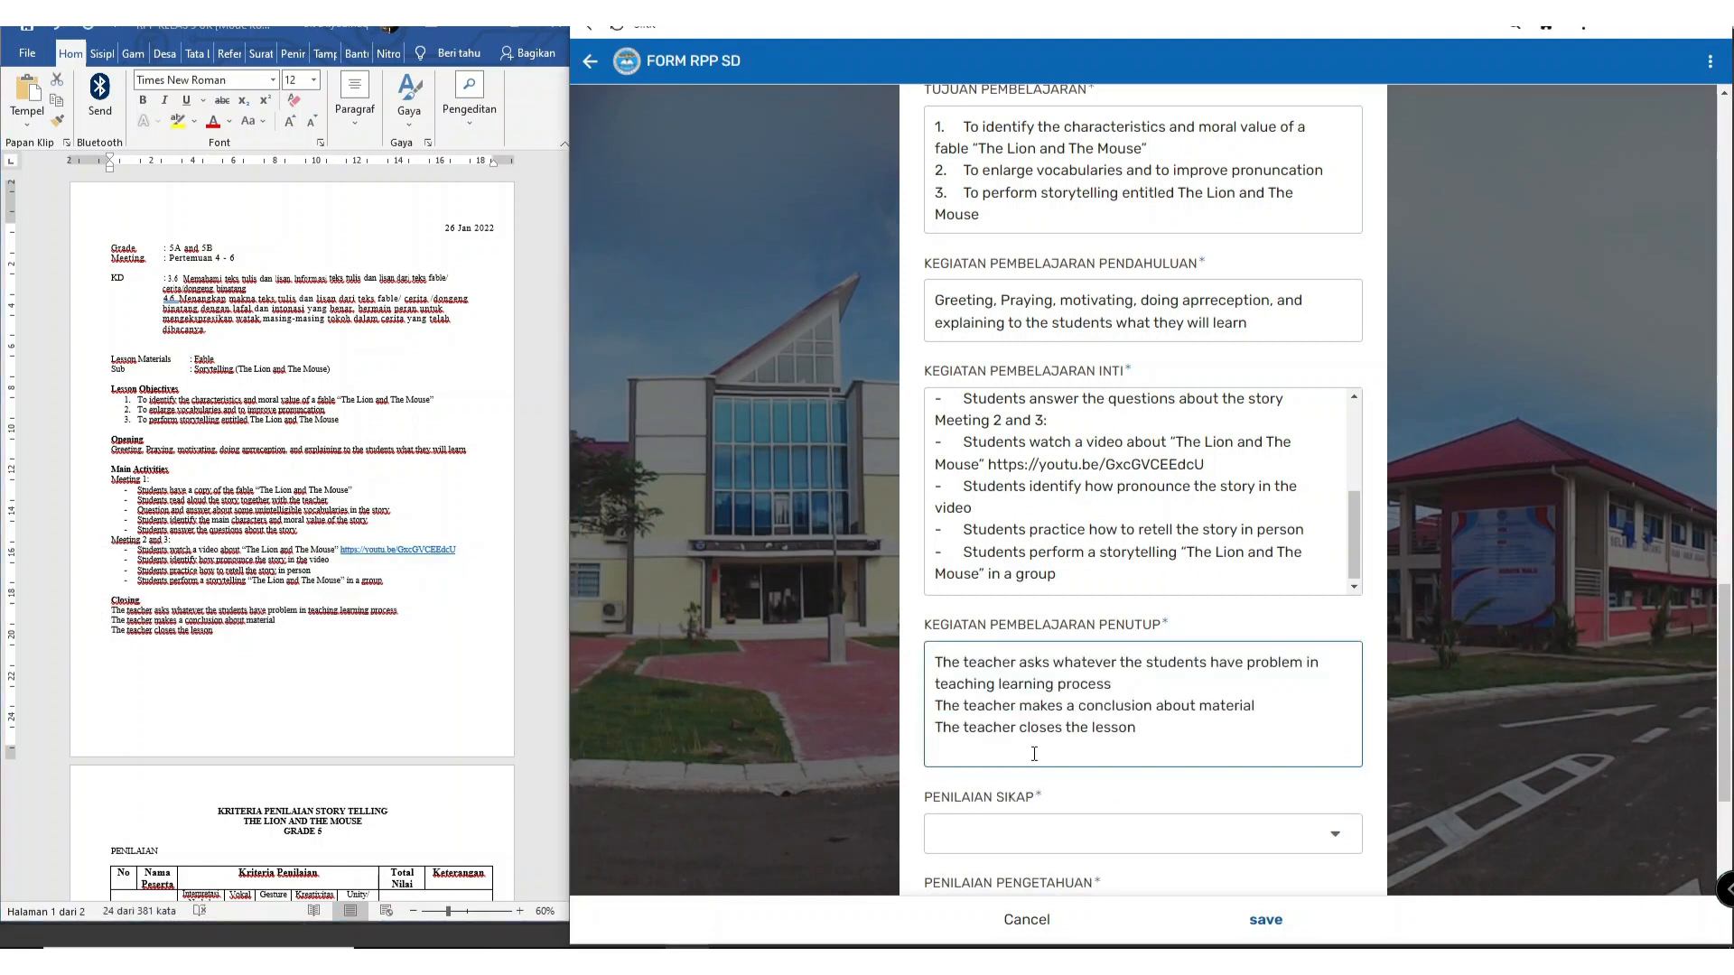
key("BackSpace")
Step: Set PENILAIAN SIKAP to Observasi
scroll(1072, 755, "down", 3)
left_click(1073, 630)
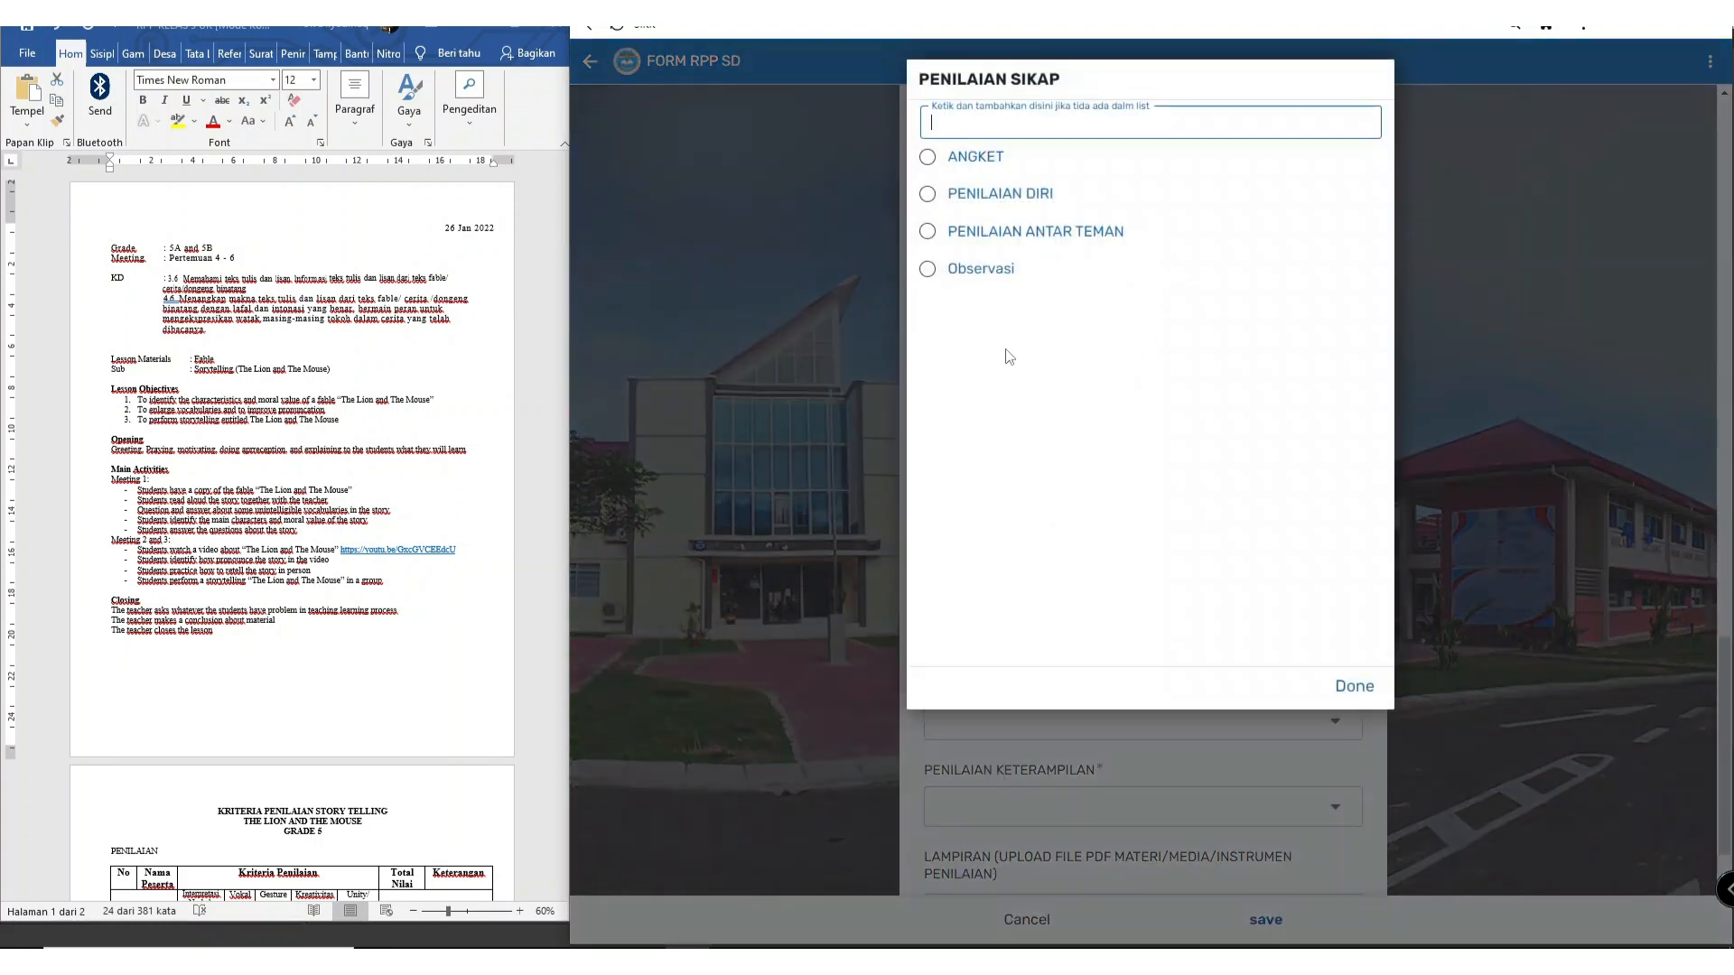
left_click(1004, 272)
Step: Set PENILAIAN PENGETAHUAN to PENUGASAN and PENILAIAN KETERAMPILAN to Praktik
scroll(1118, 569, "down", 1)
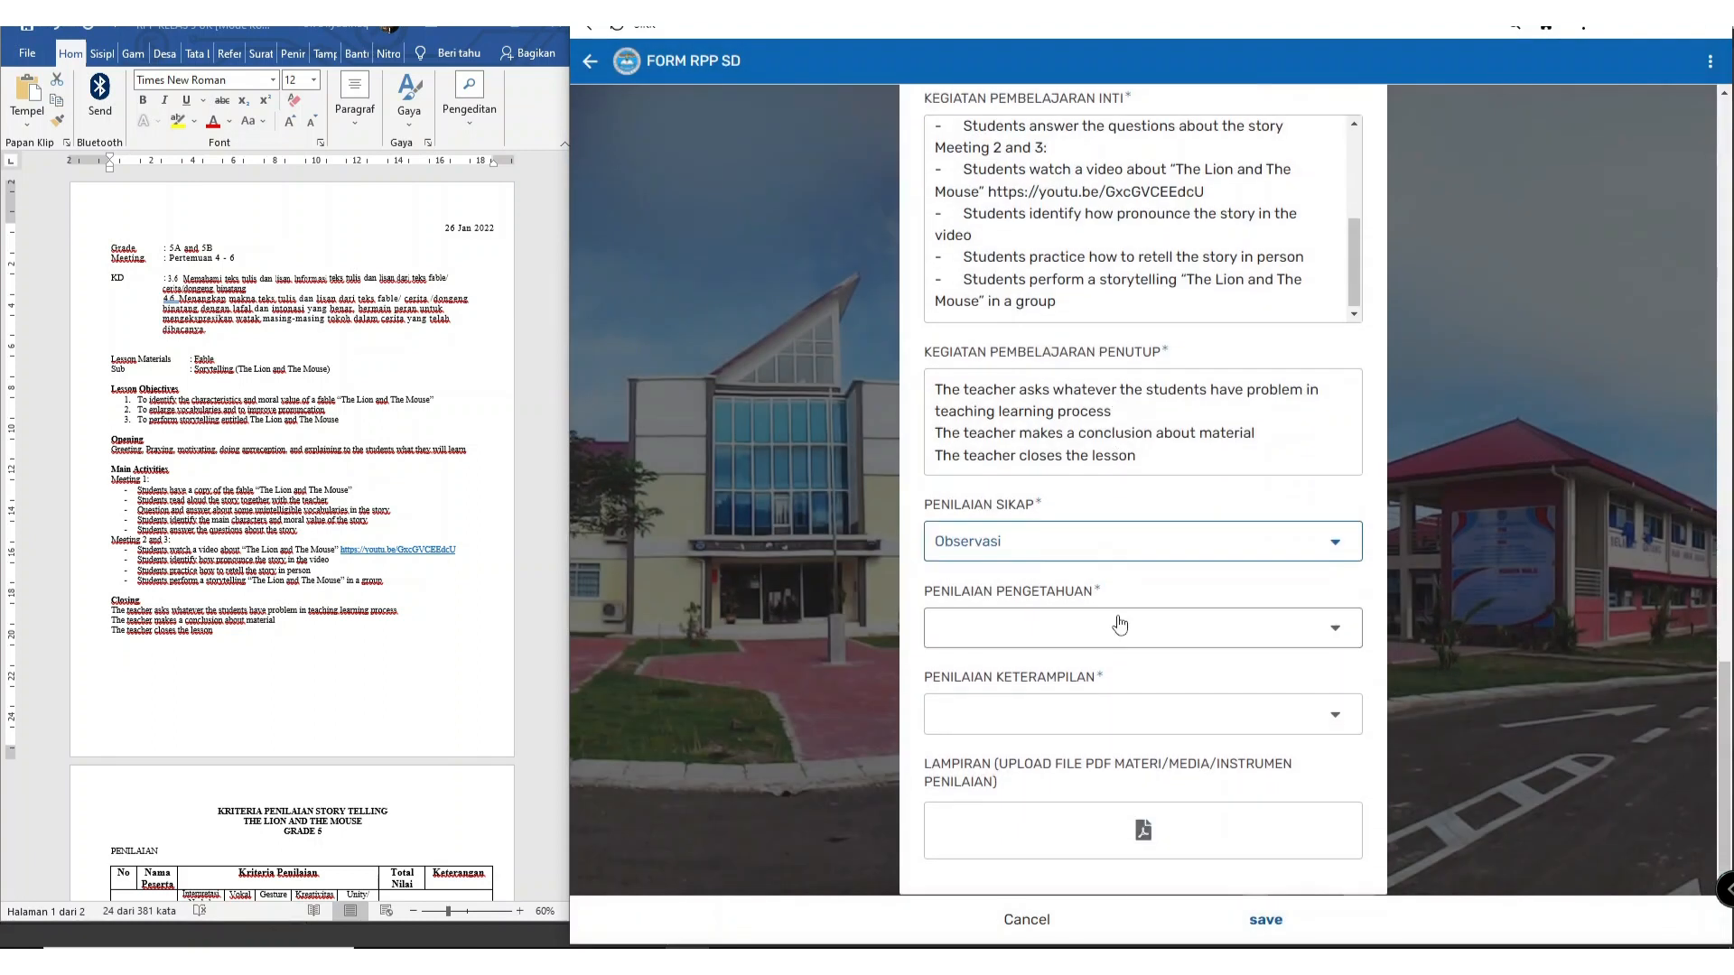
left_click(1120, 625)
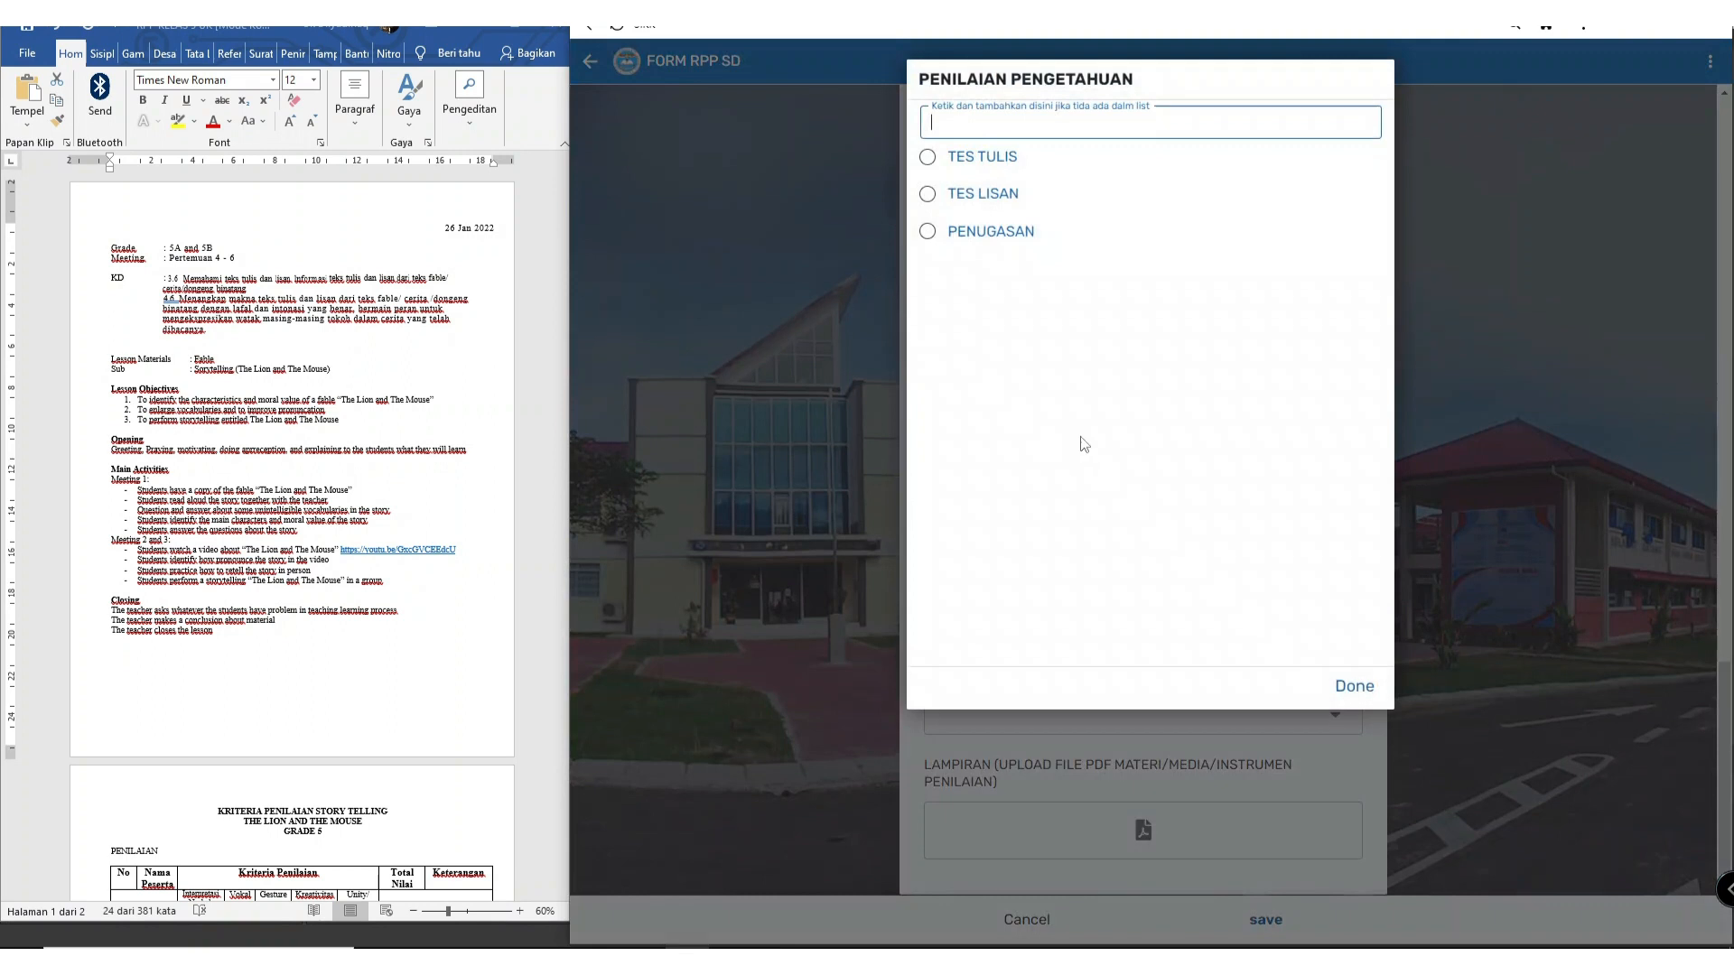
left_click(1023, 233)
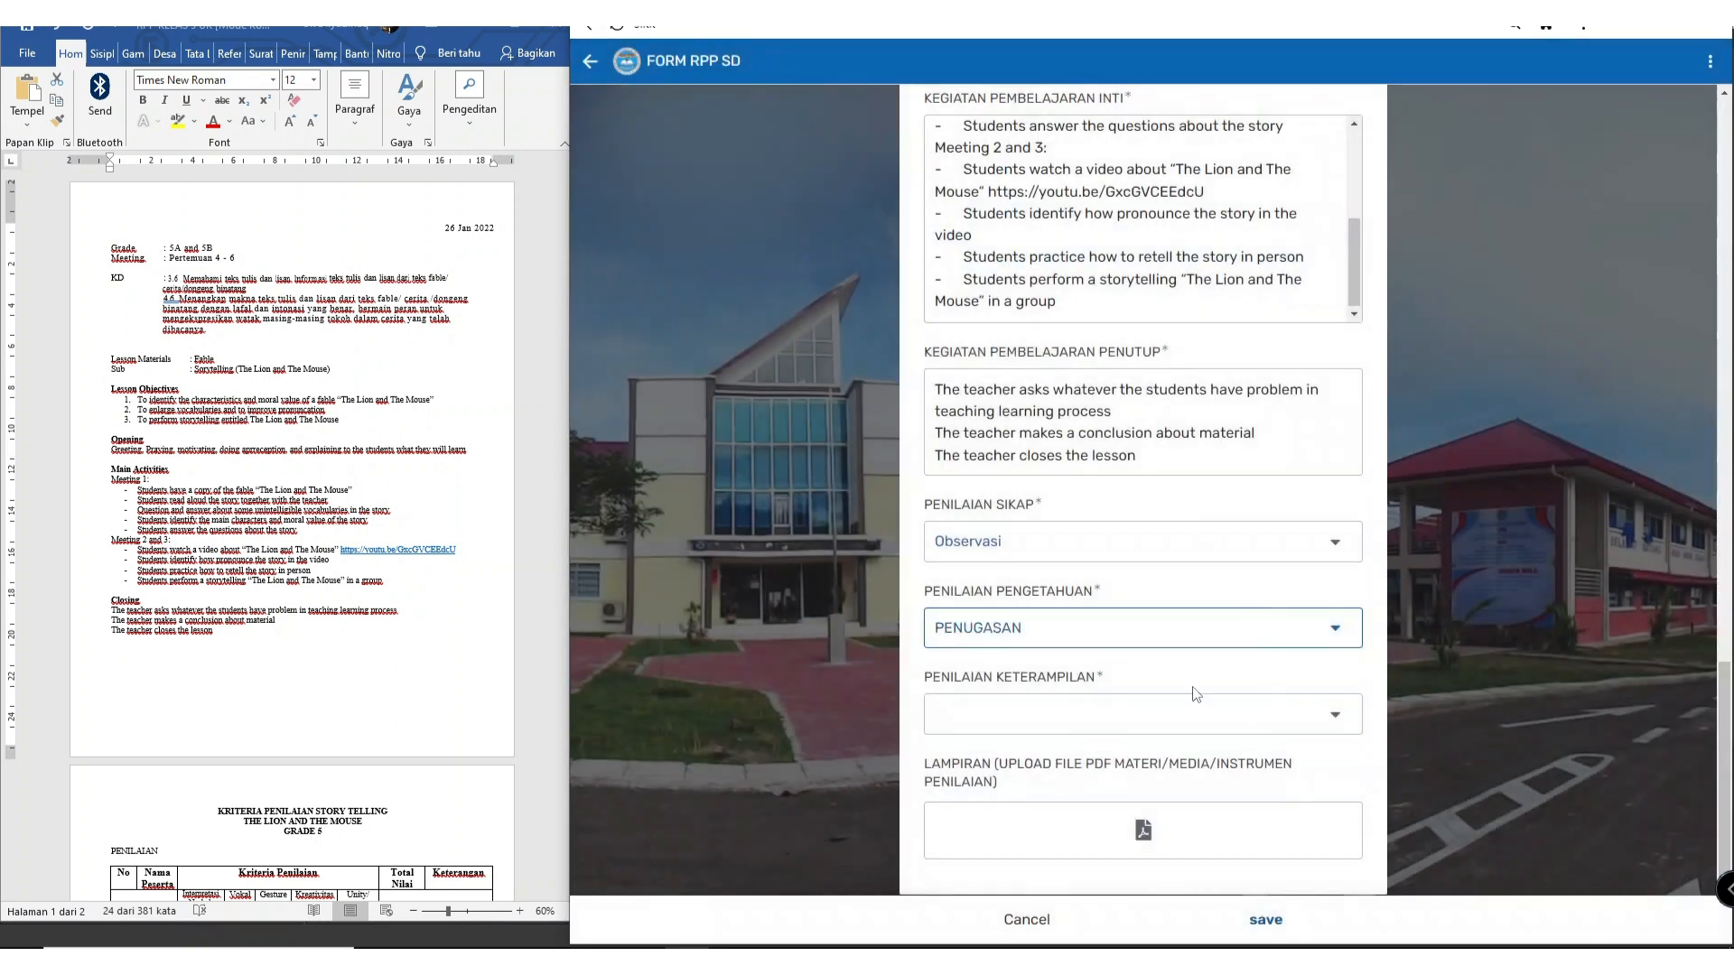
left_click(1156, 710)
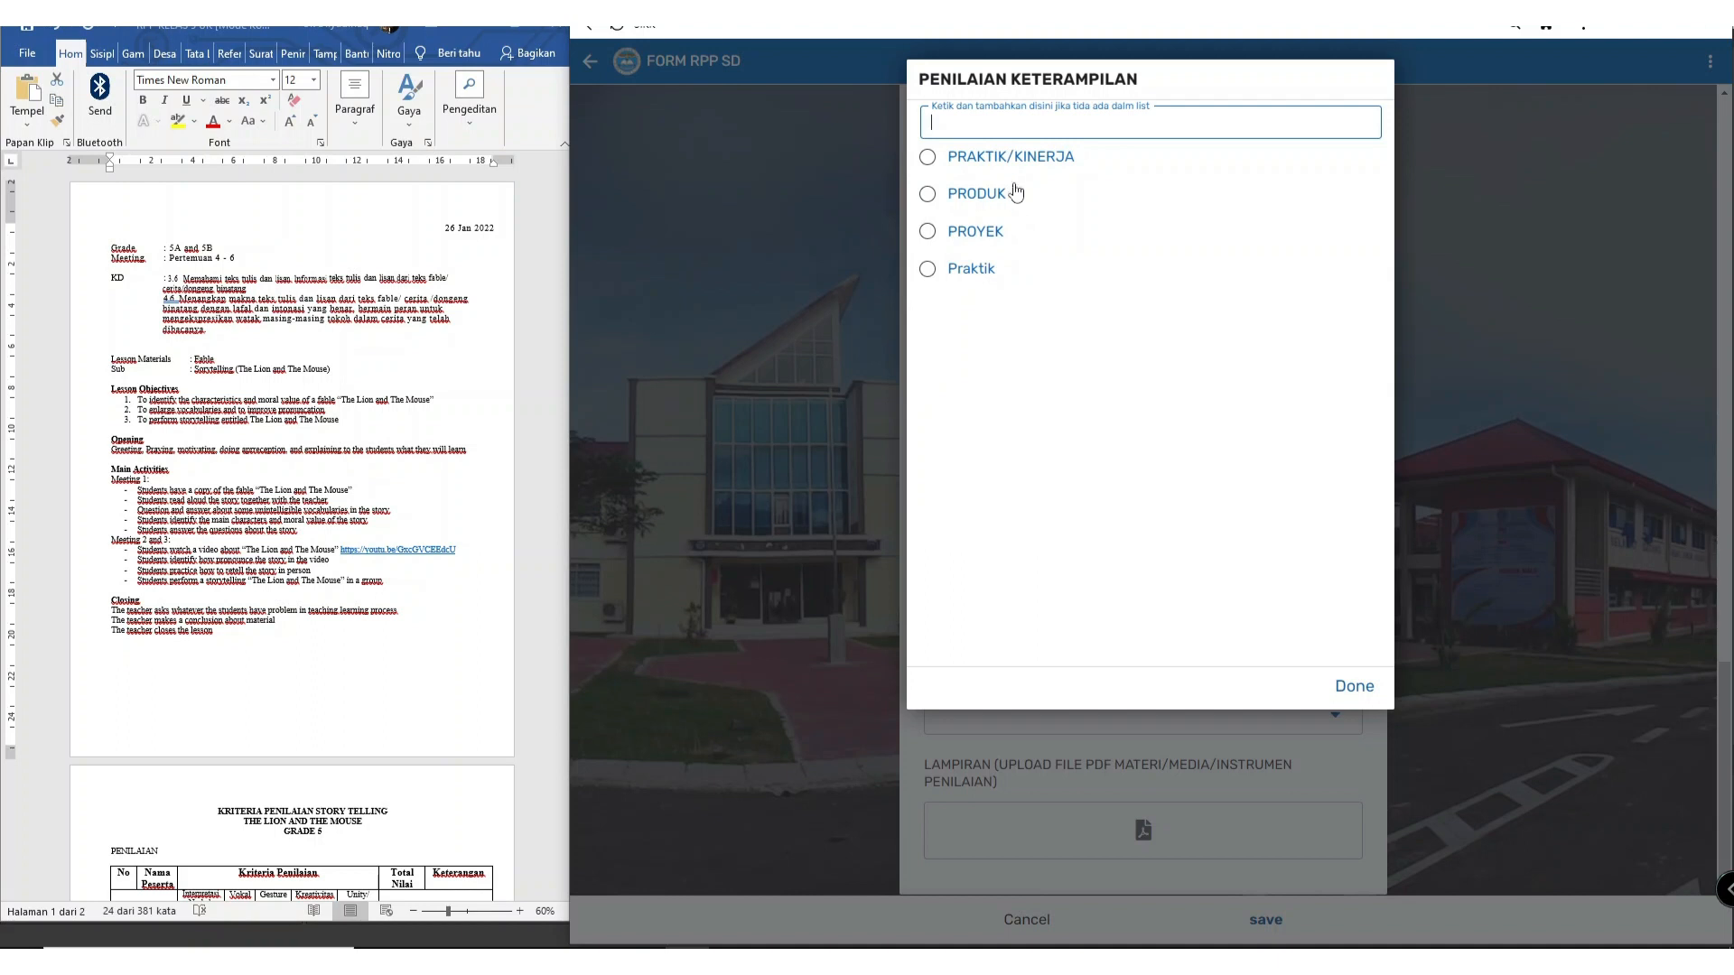
left_click(963, 270)
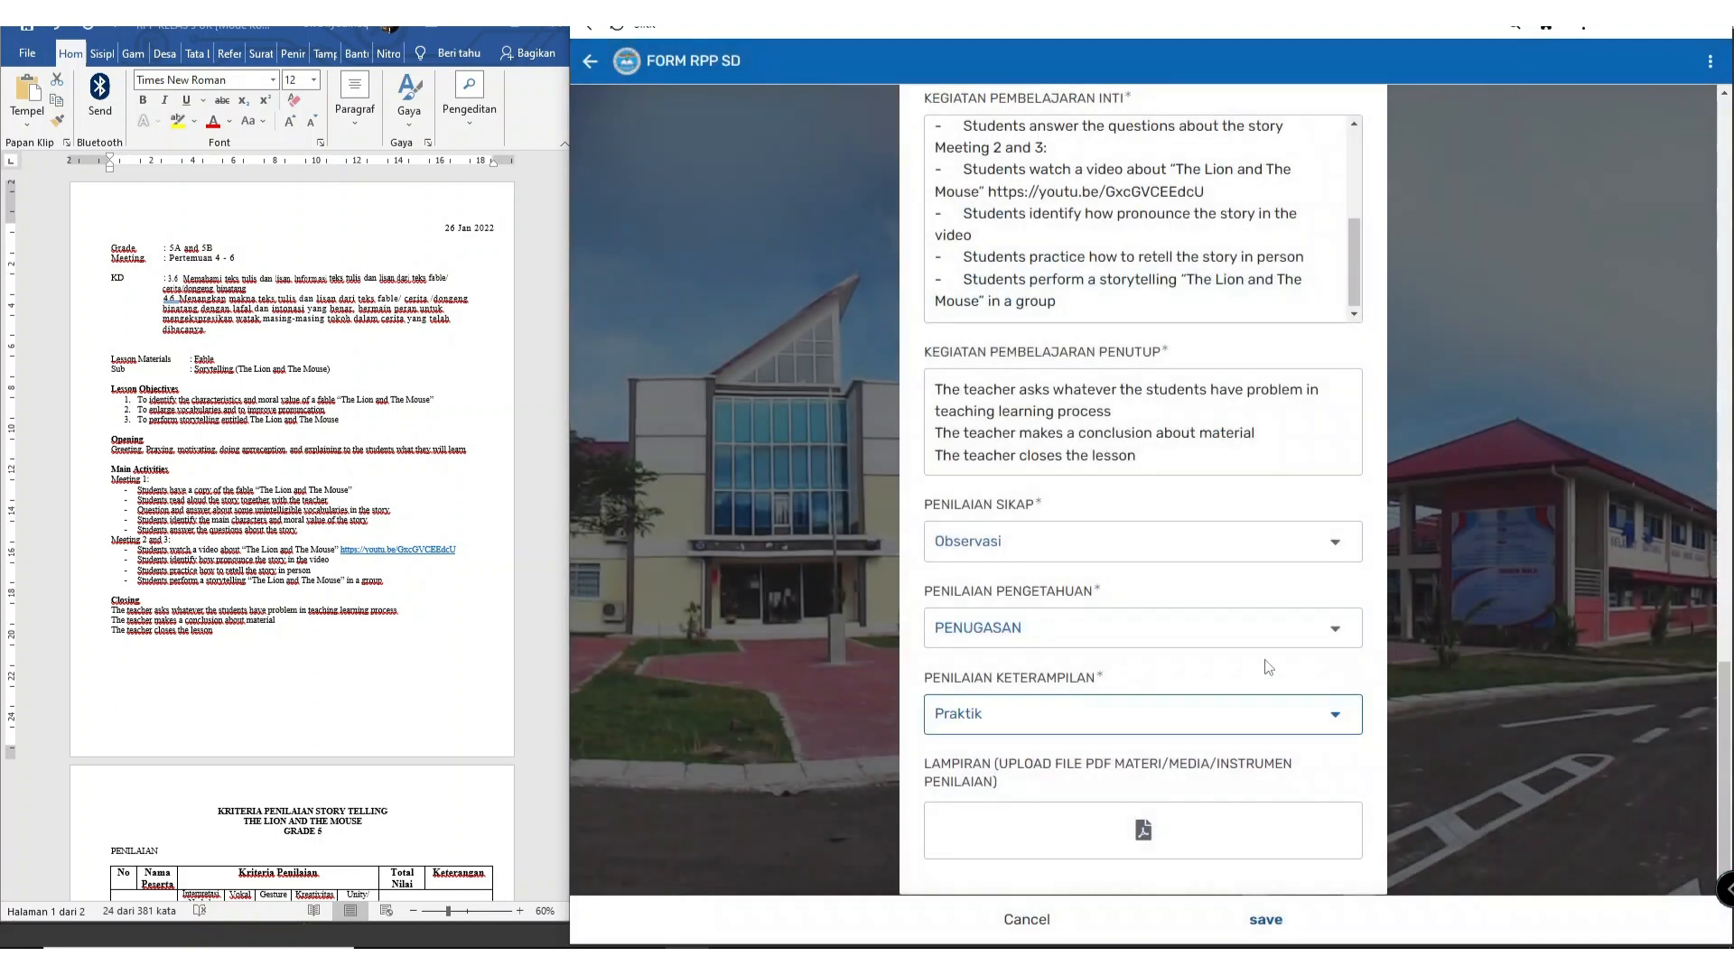
Step: Review the filled-in lesson plan form from the assessment fields back up to the RPP mode and teacher details
scroll(1137, 604, "up", 15)
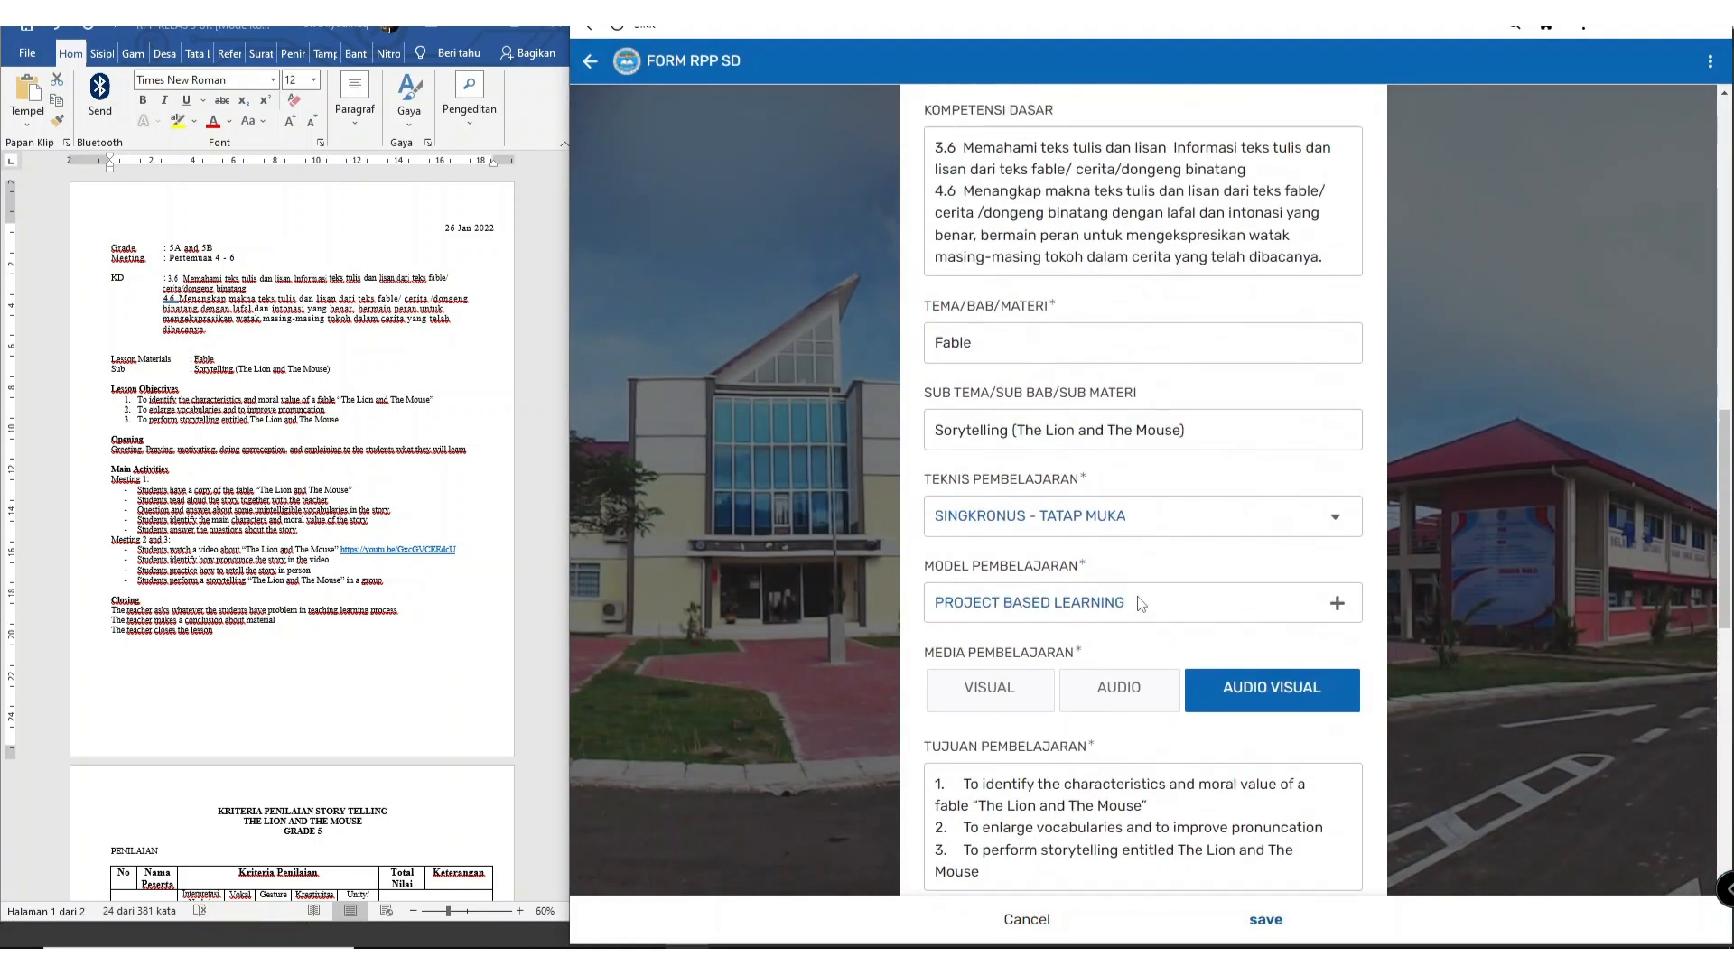
scroll(1139, 597, "up", 8)
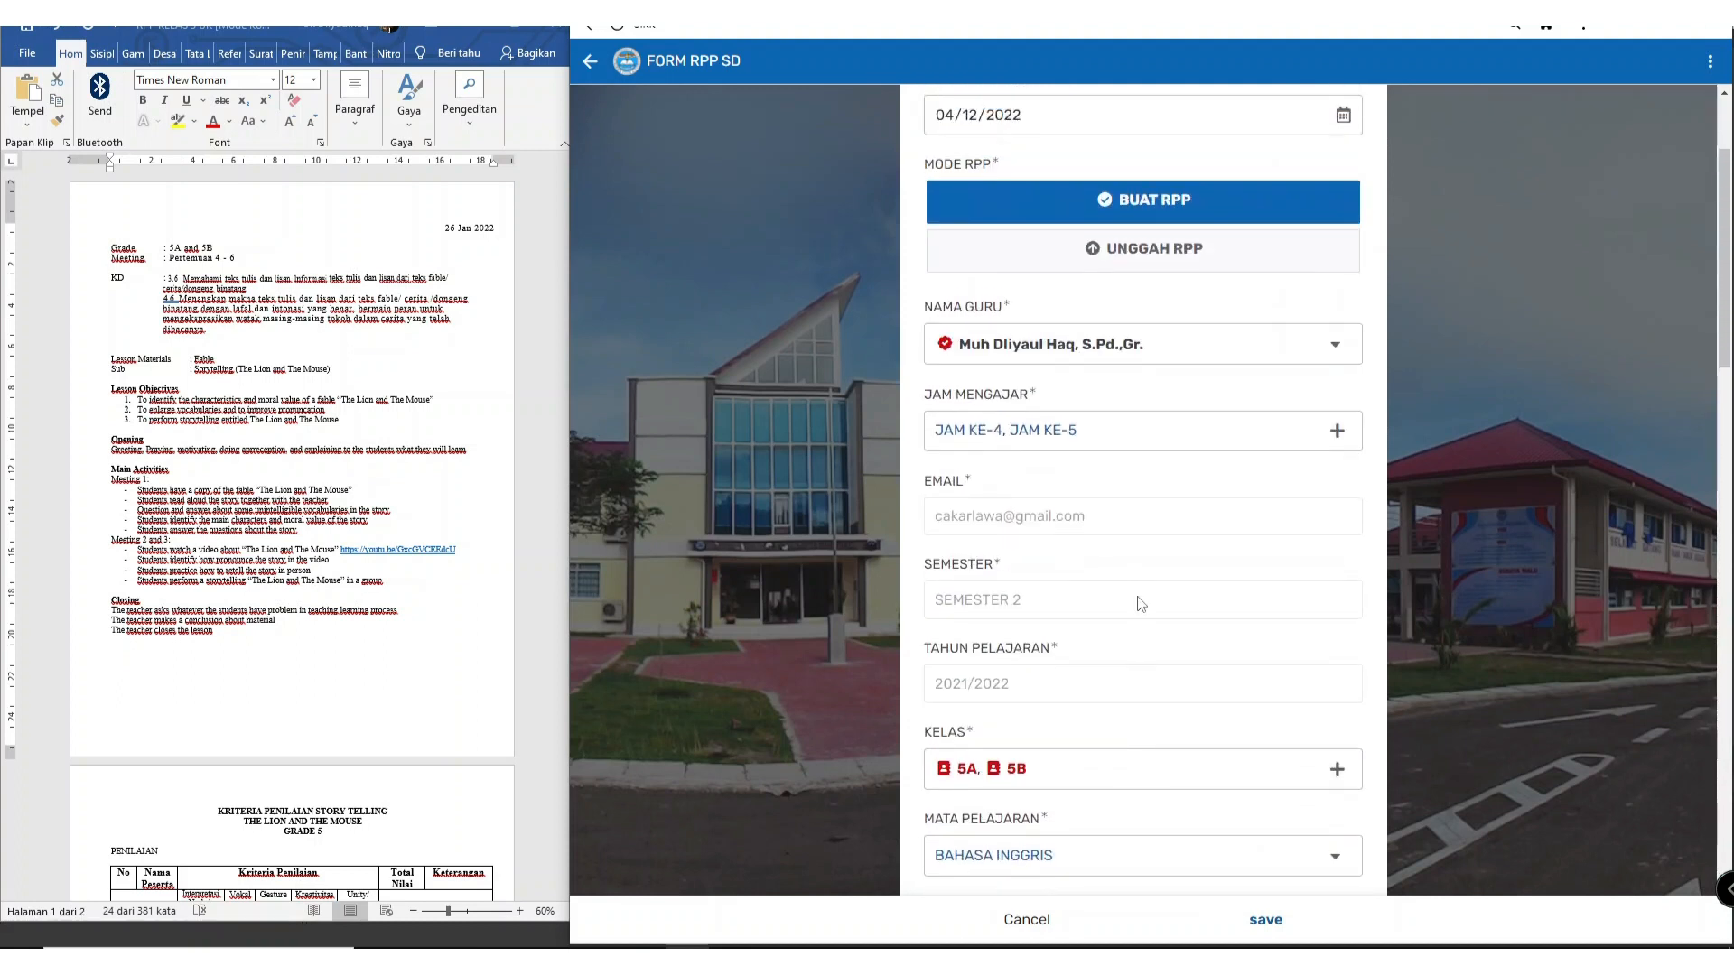
Step: Set the lesson plan's TANGGAL to 26 January 2022
scroll(1139, 607, "up", 3)
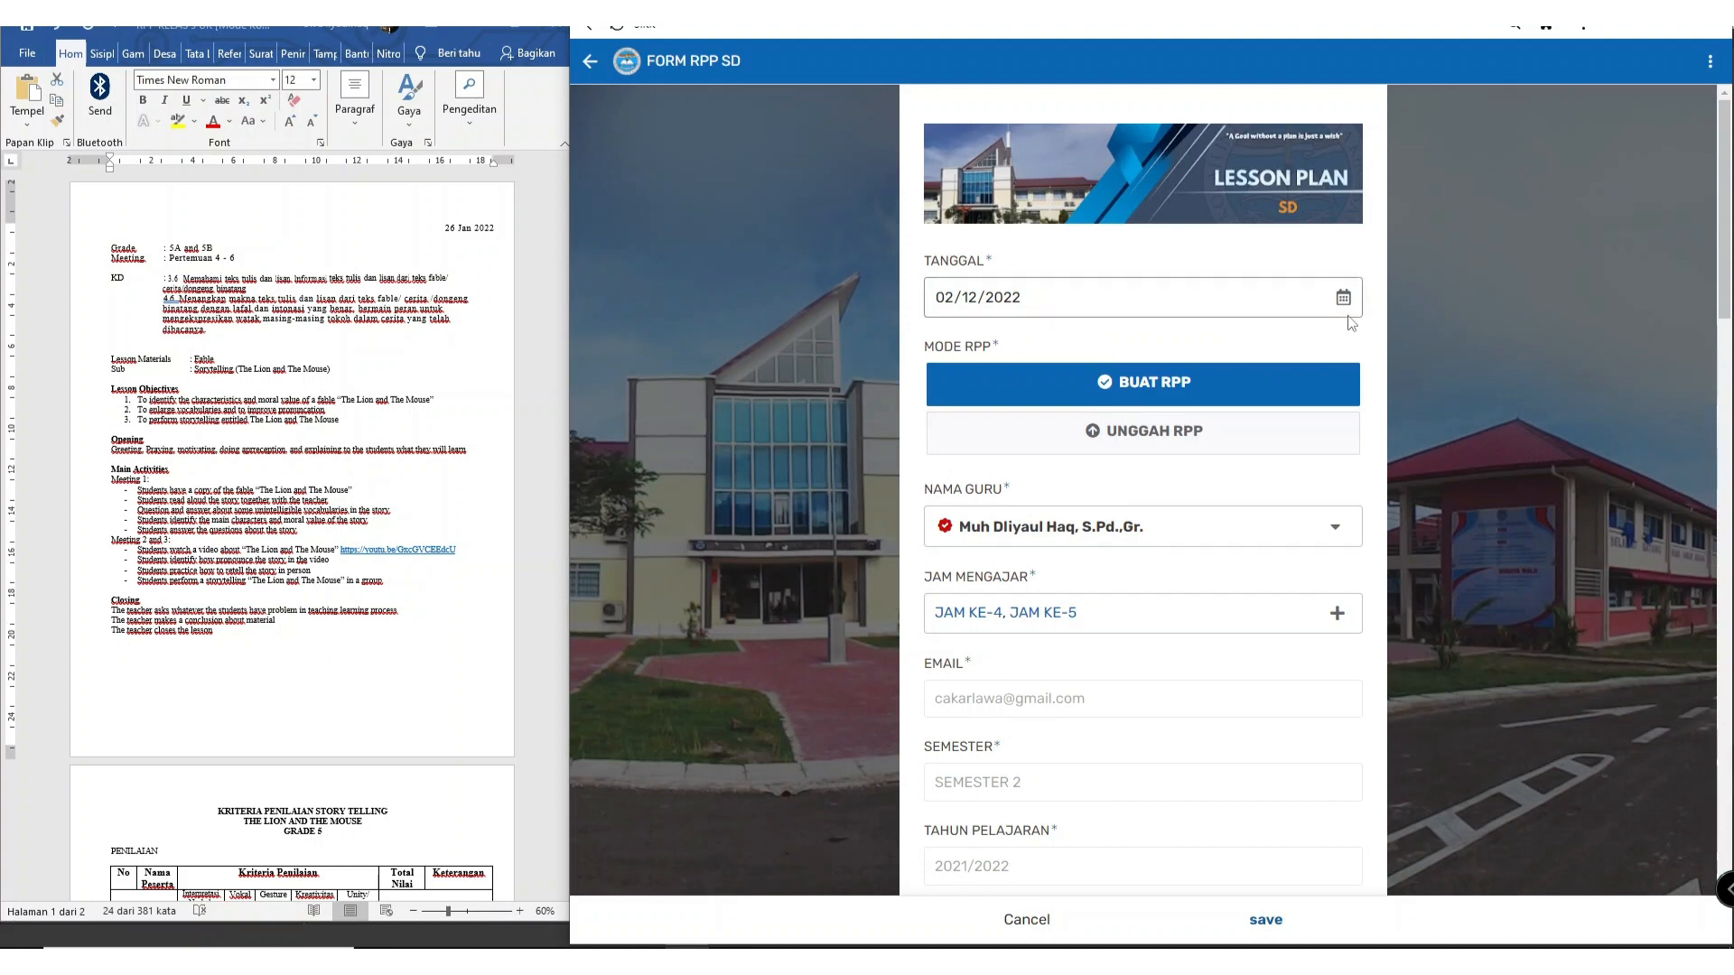
left_click(1344, 303)
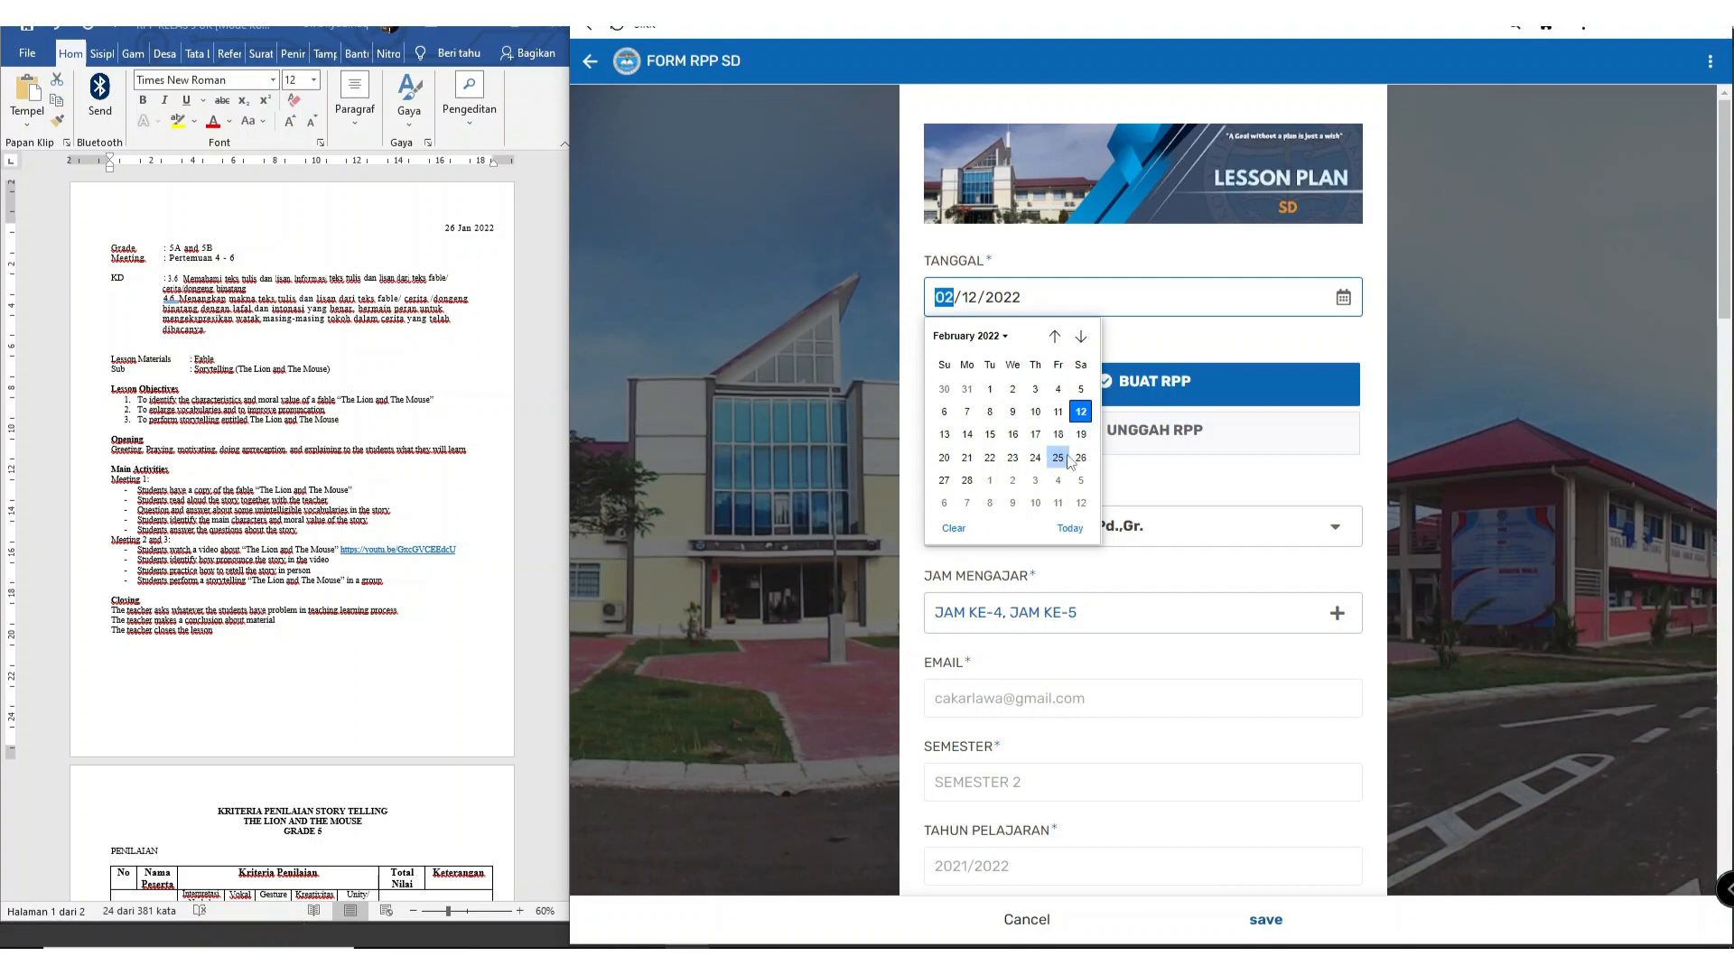
left_click(1053, 336)
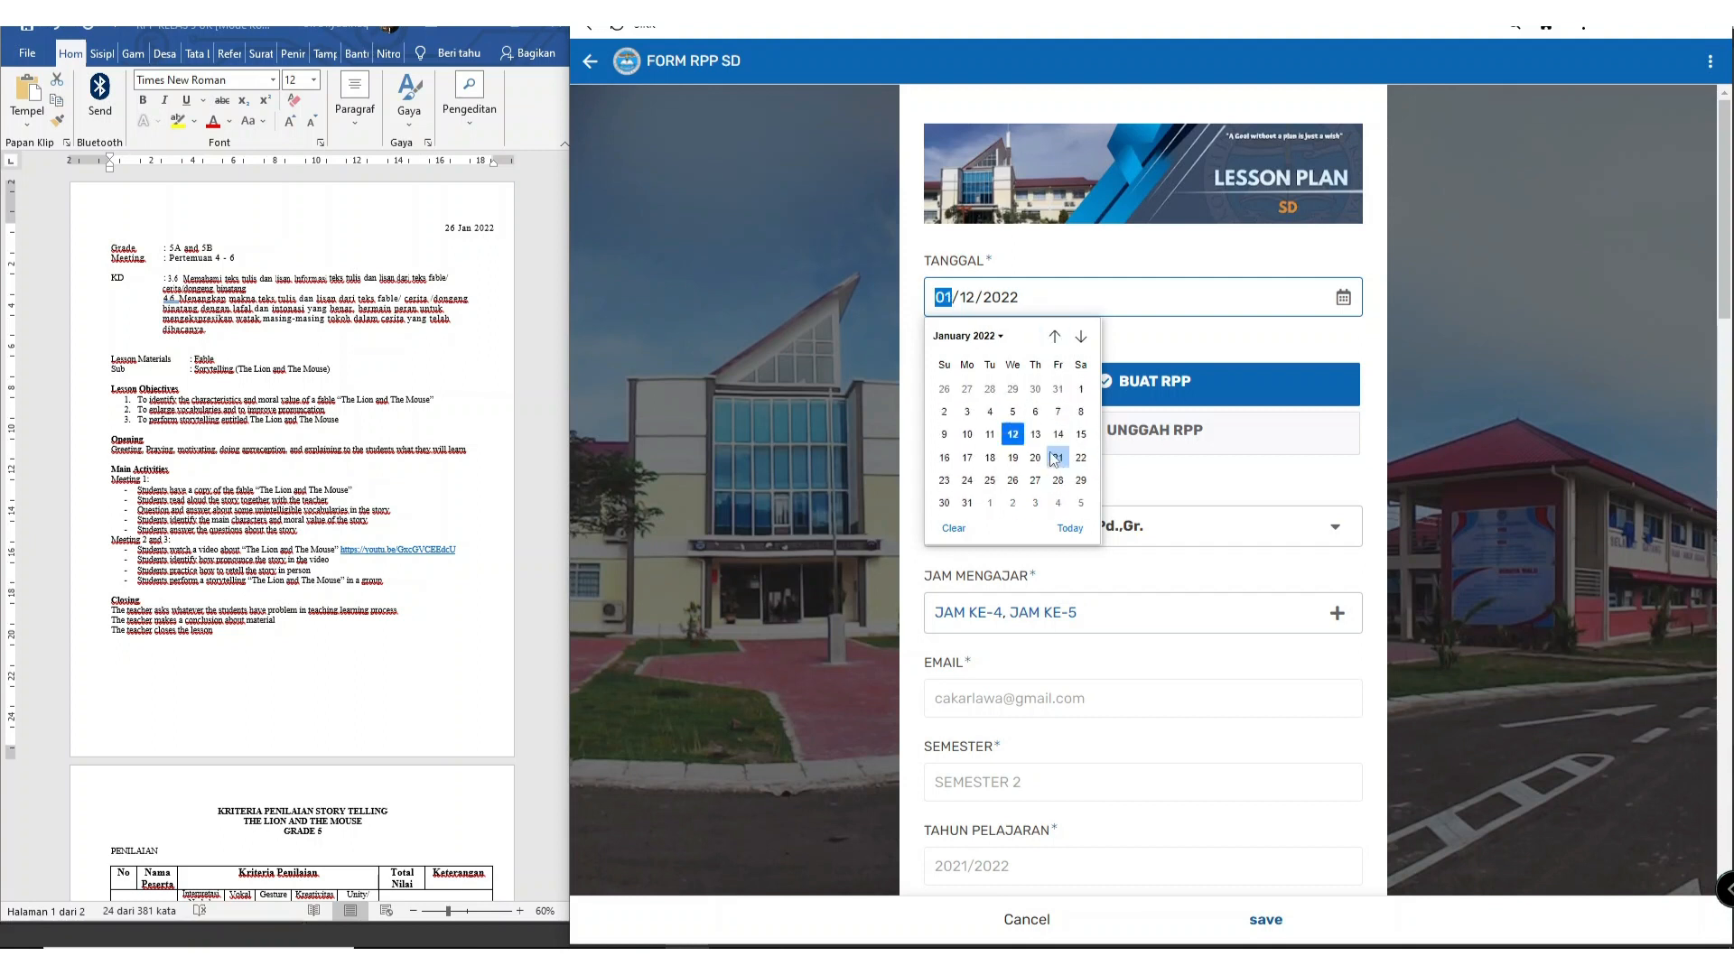
left_click(990, 482)
Step: Attach the mATERI PDF from the Desktop's rpp folder as the LAMPIRAN and enlarge the form window
scroll(1158, 414, "down", 15)
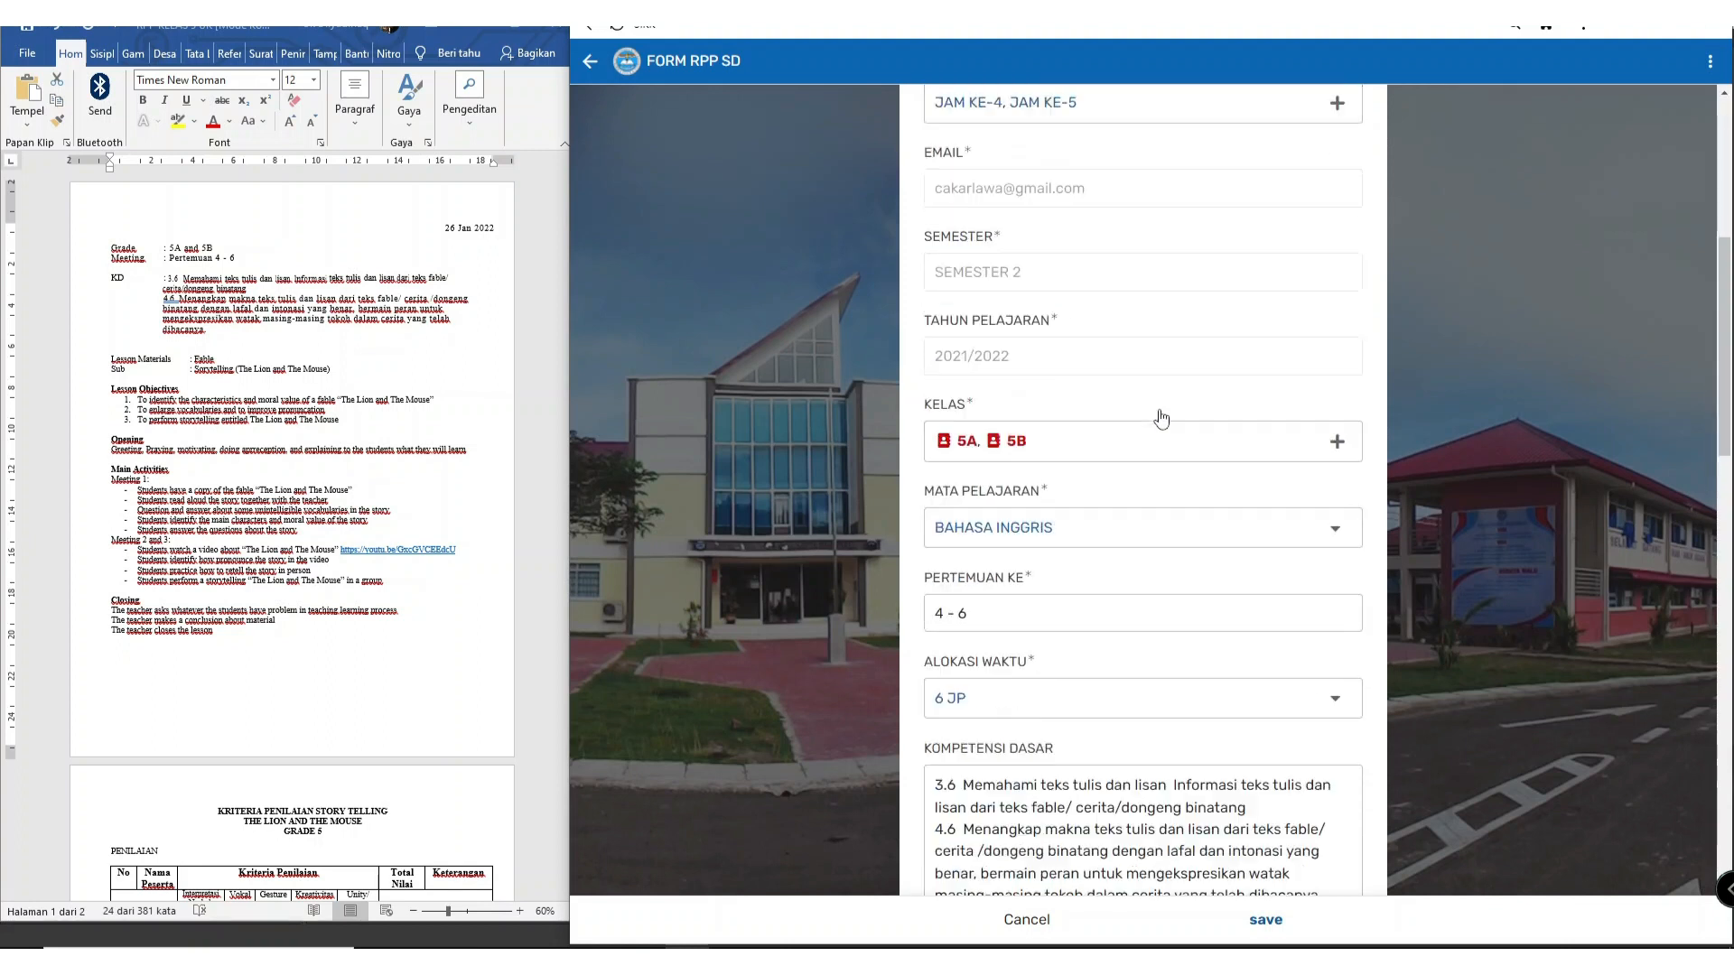
scroll(1162, 417, "down", 7)
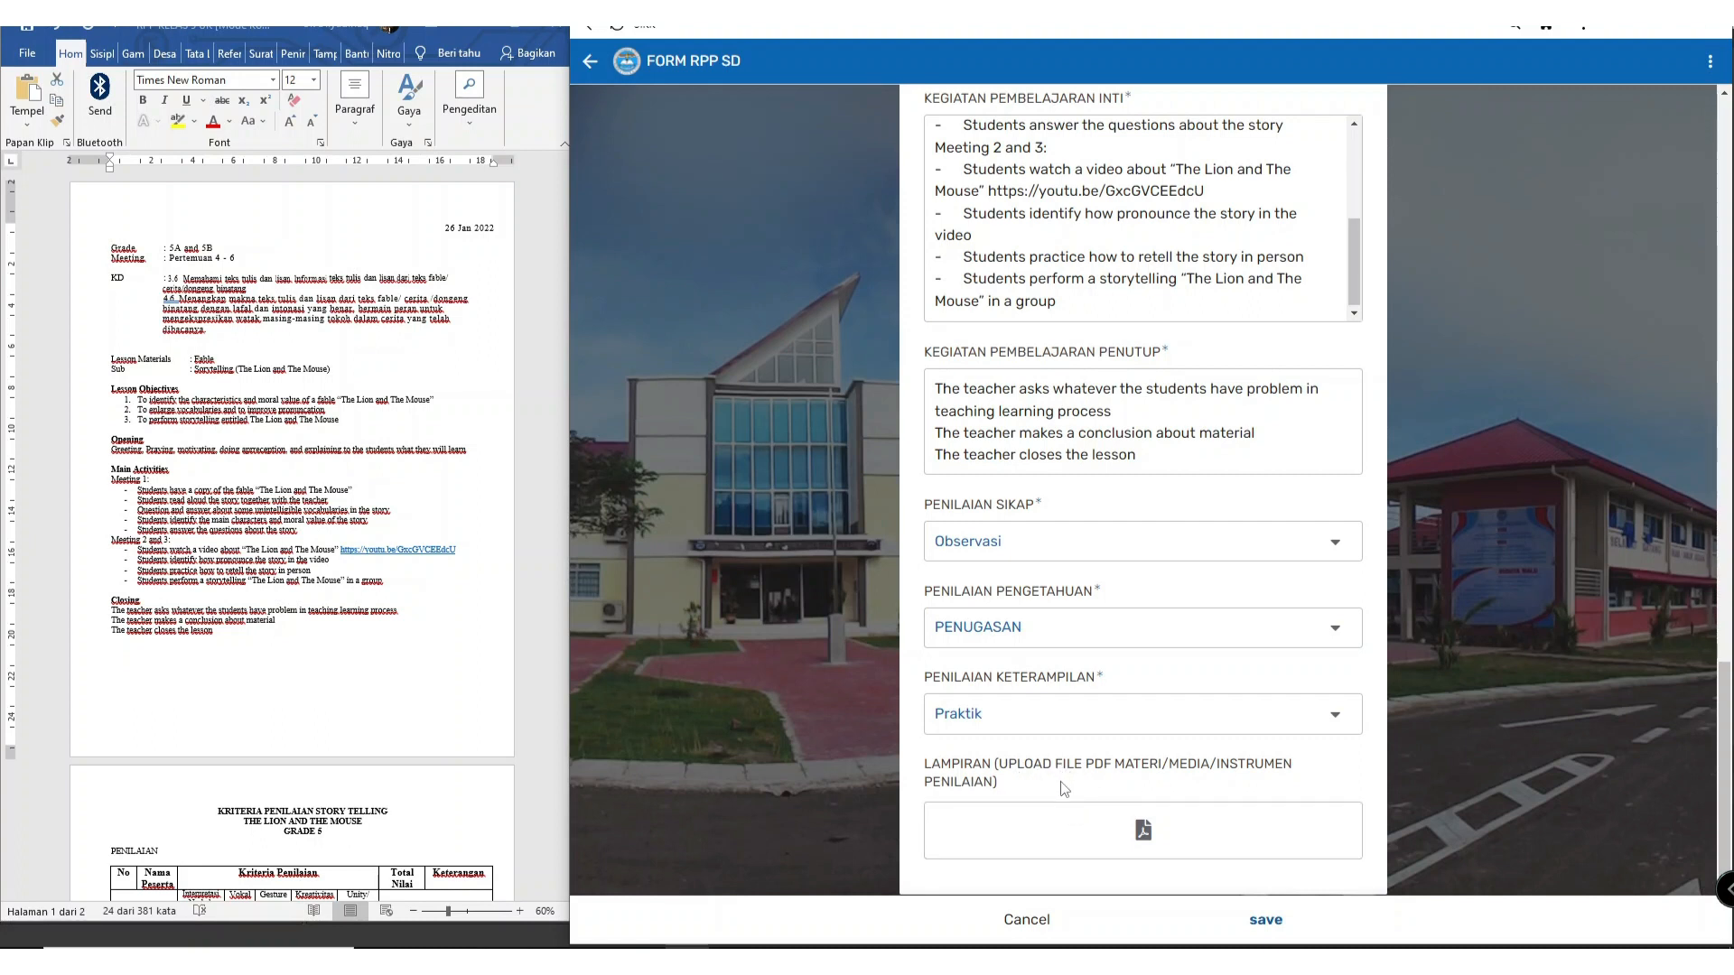
left_click(1126, 829)
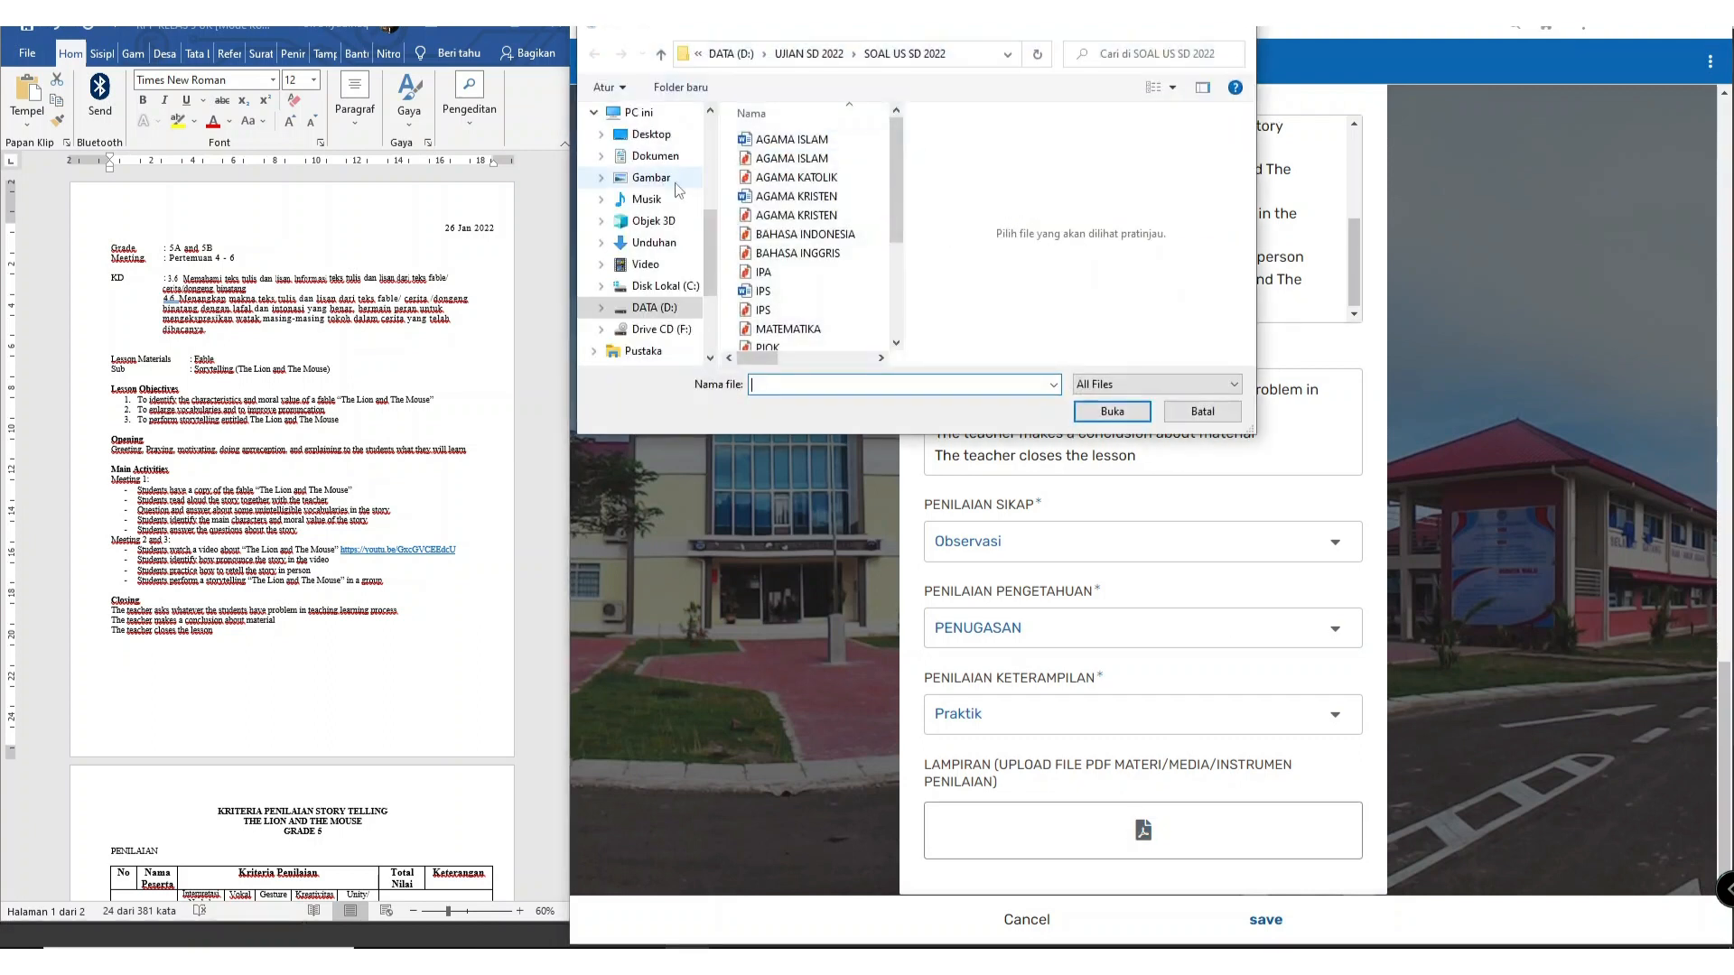
left_click(651, 133)
scroll(816, 177, "down", 5)
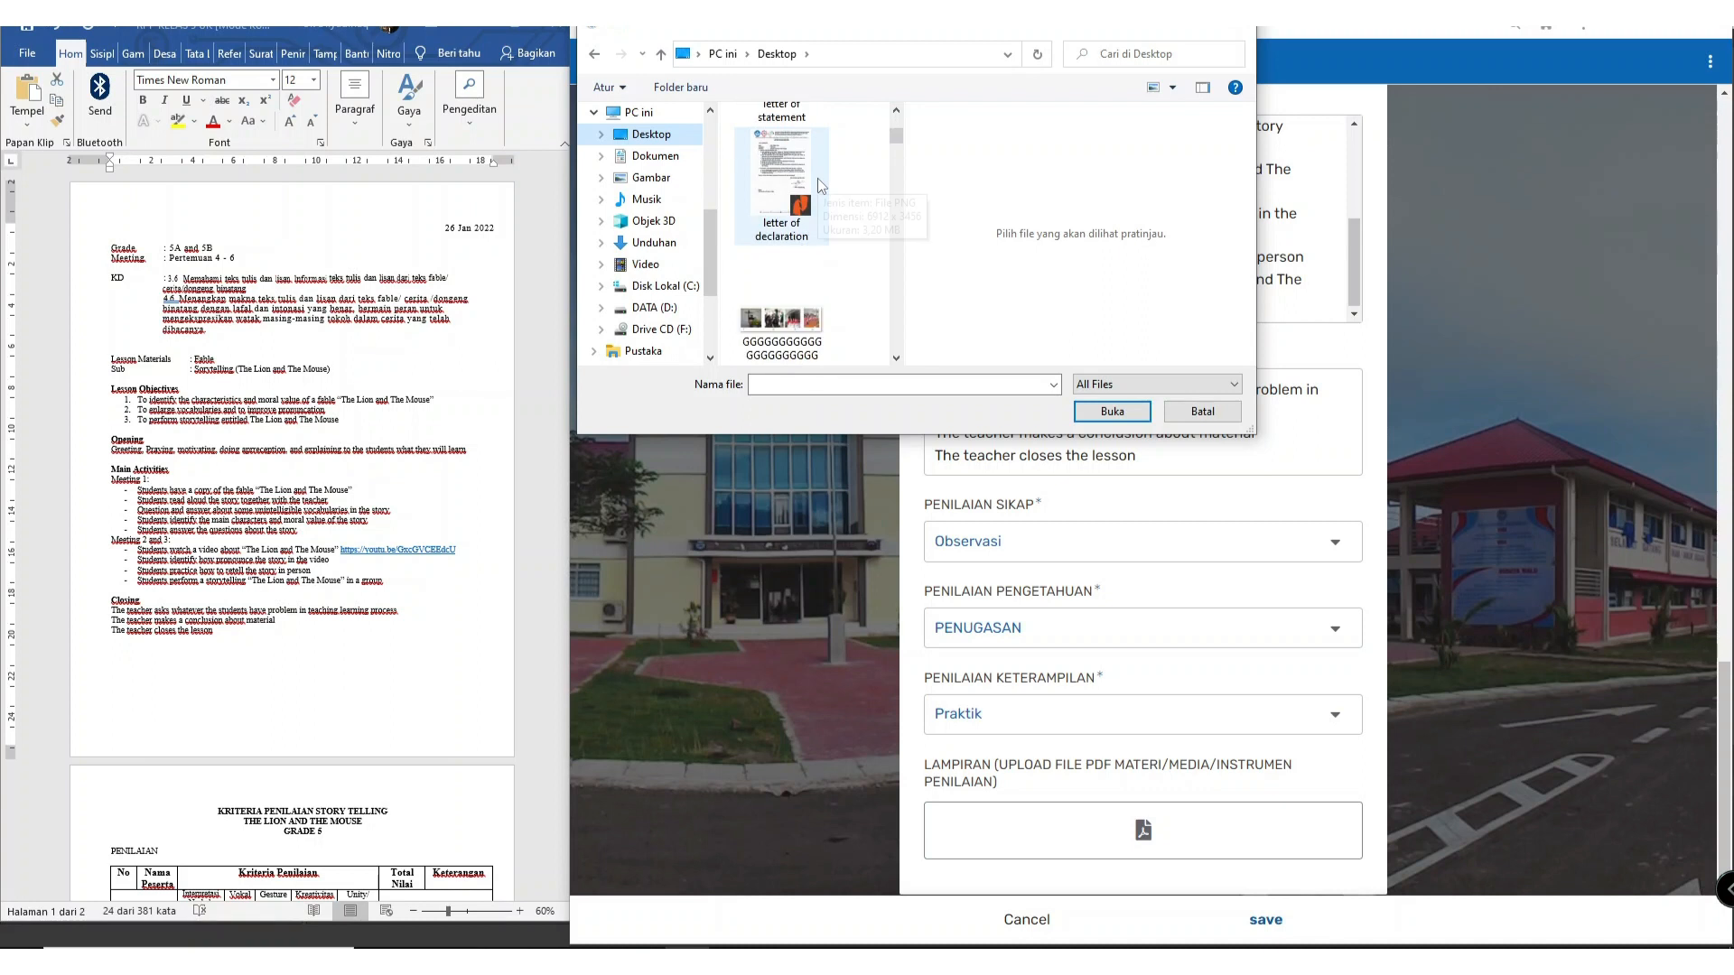
scroll(829, 244, "down", 8)
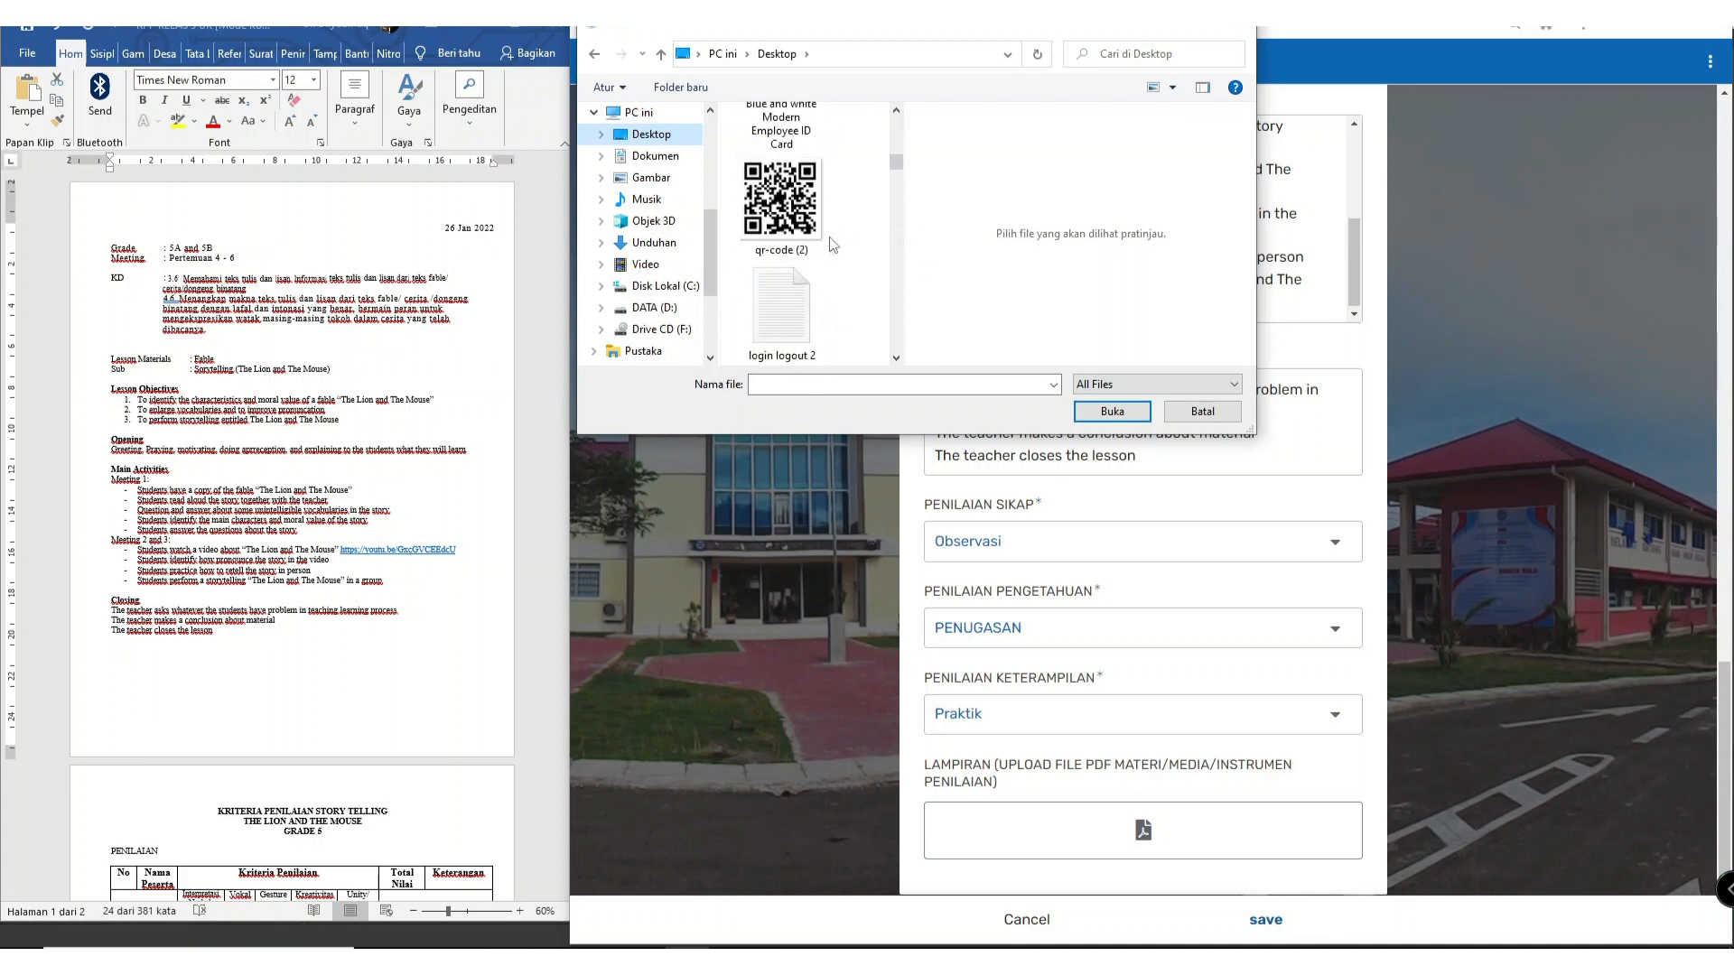
scroll(827, 271, "down", 8)
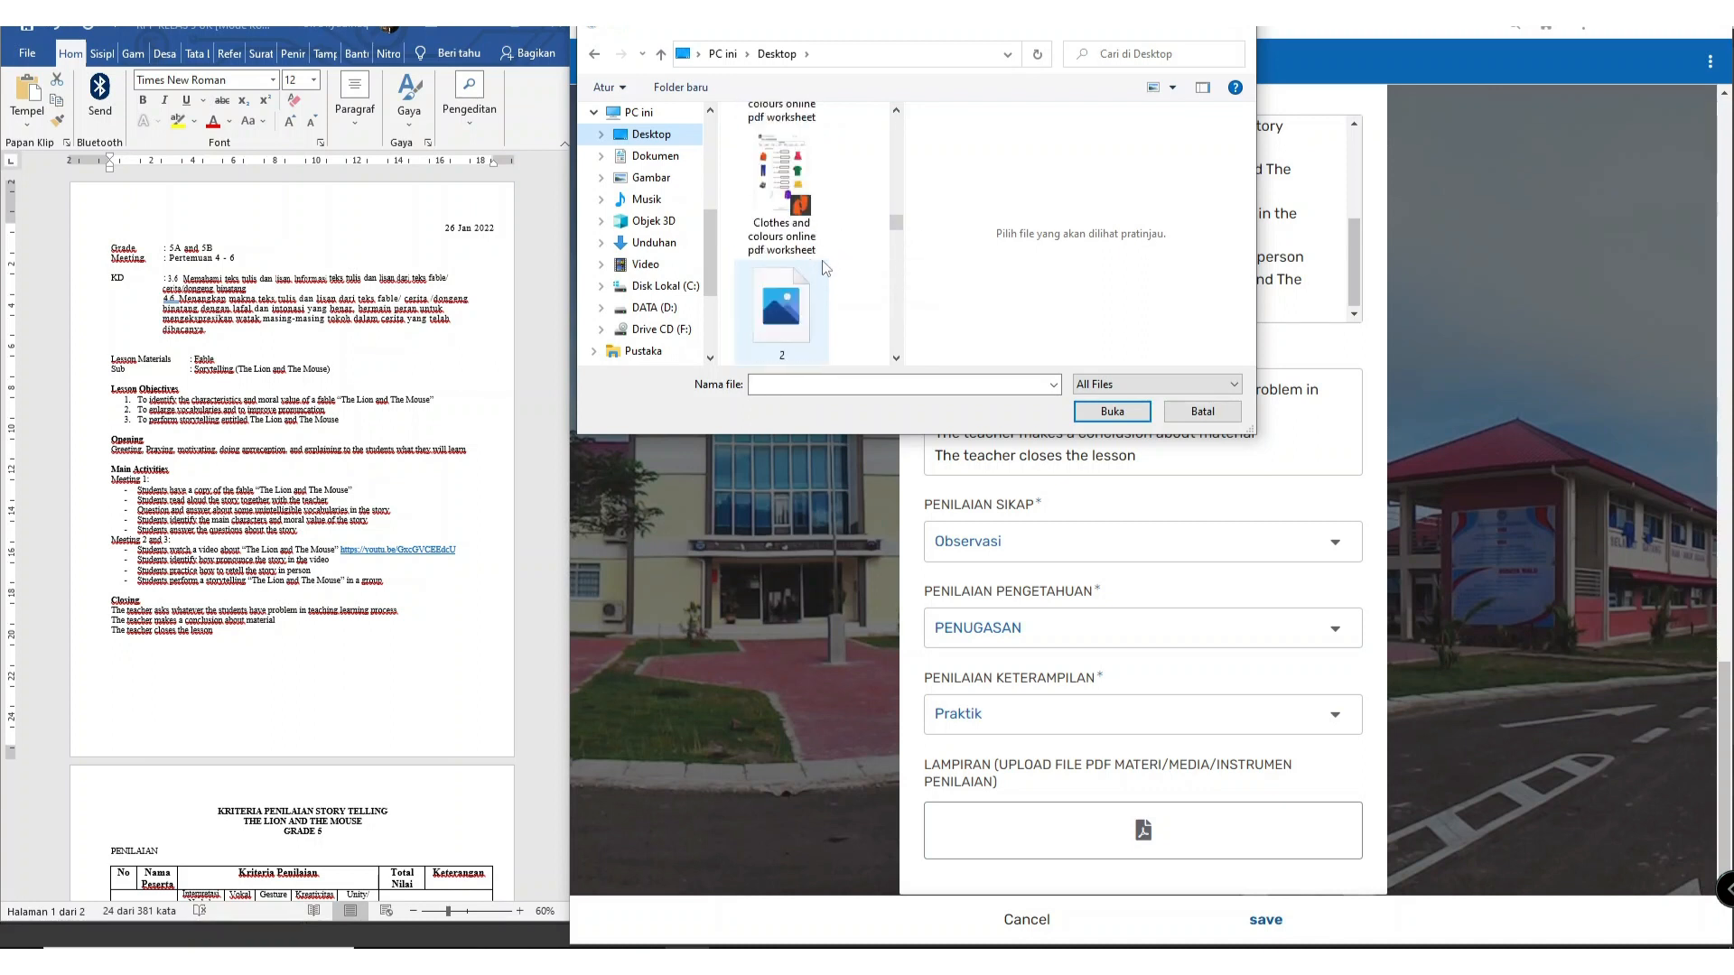
scroll(840, 295, "down", 8)
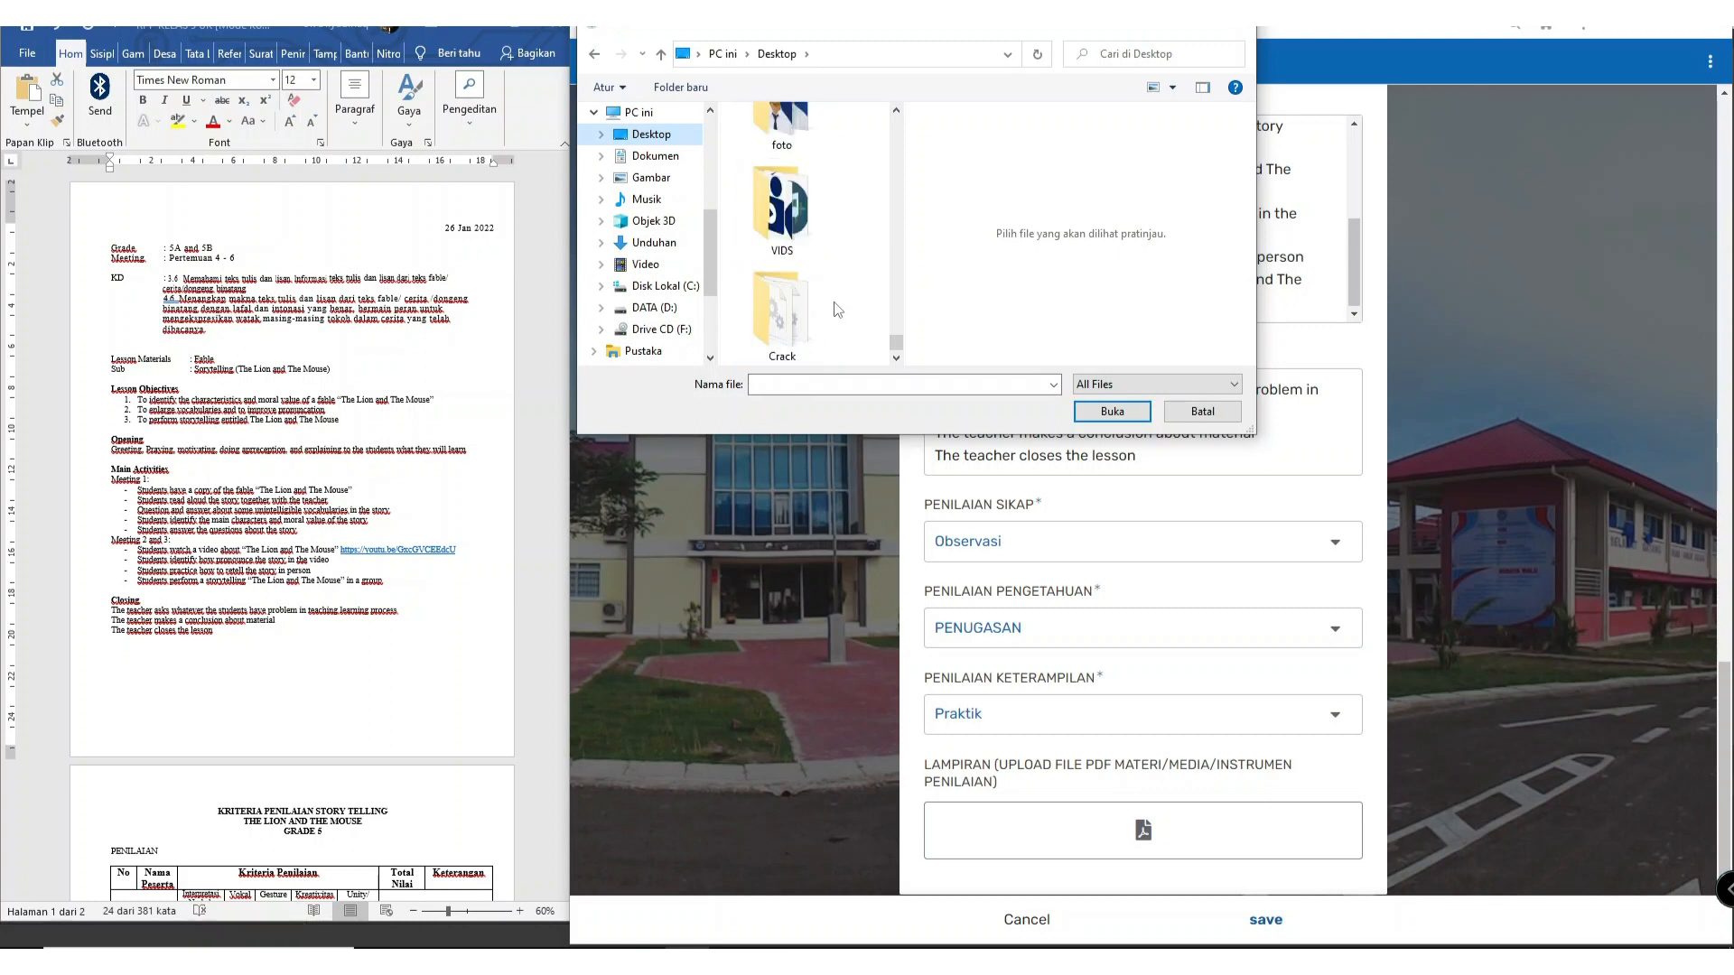
scroll(838, 309, "down", 2)
double_click(810, 275)
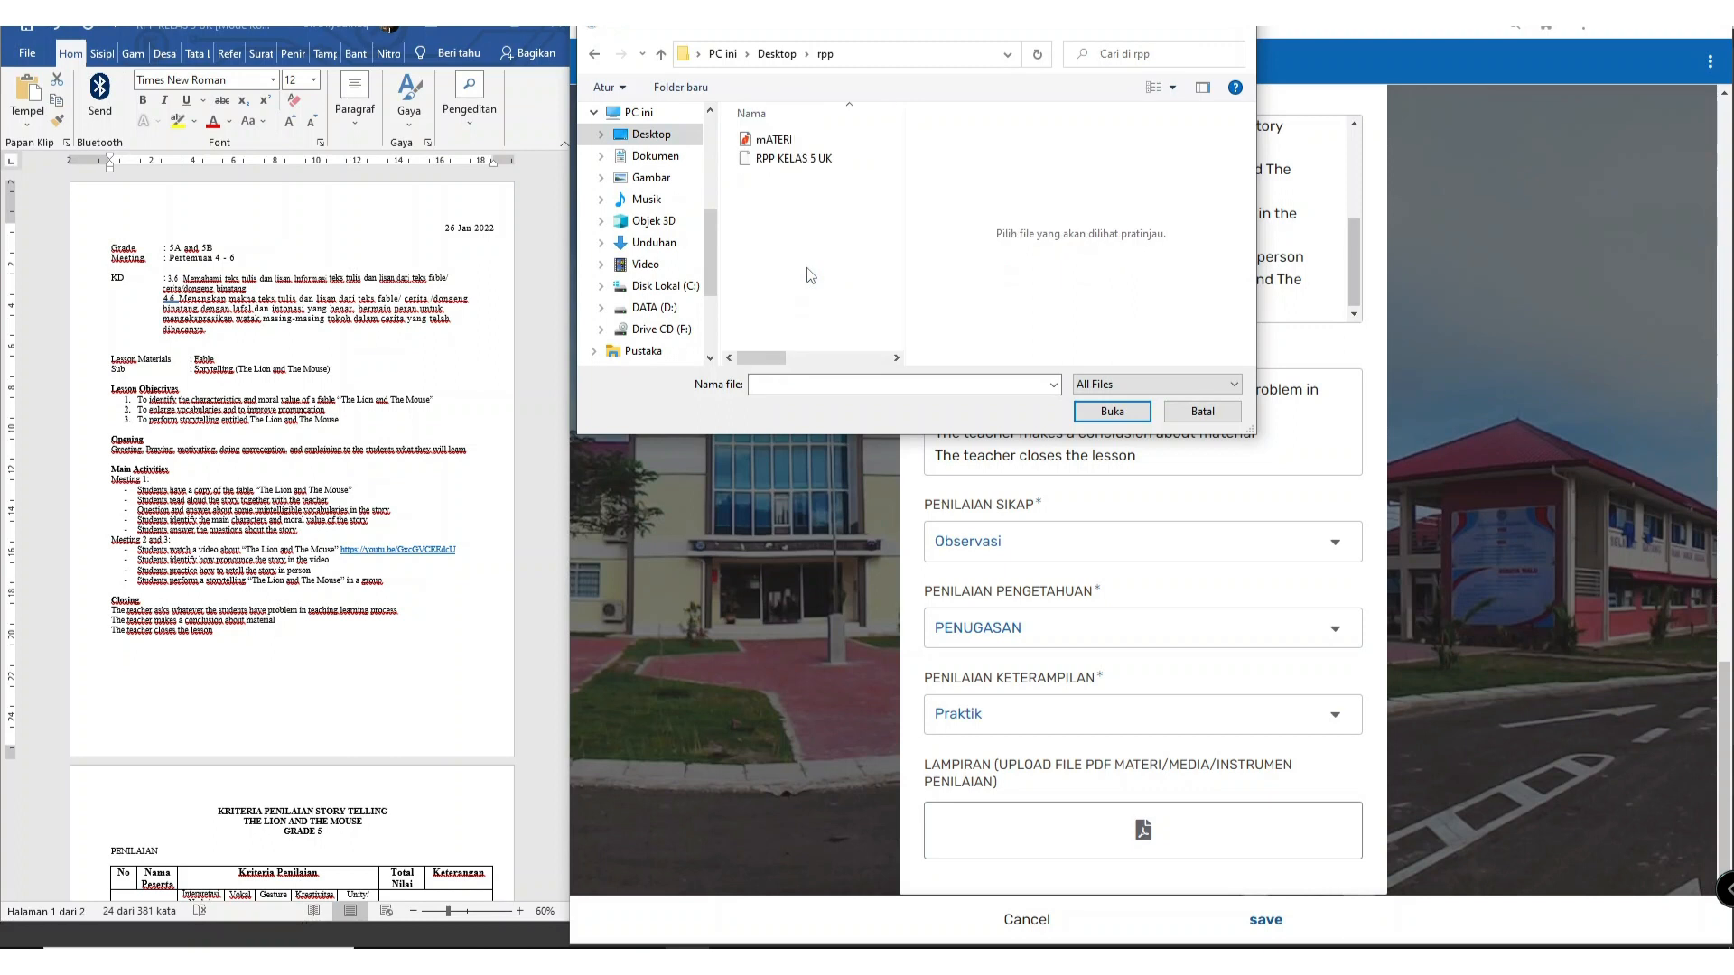
left_click(858, 139)
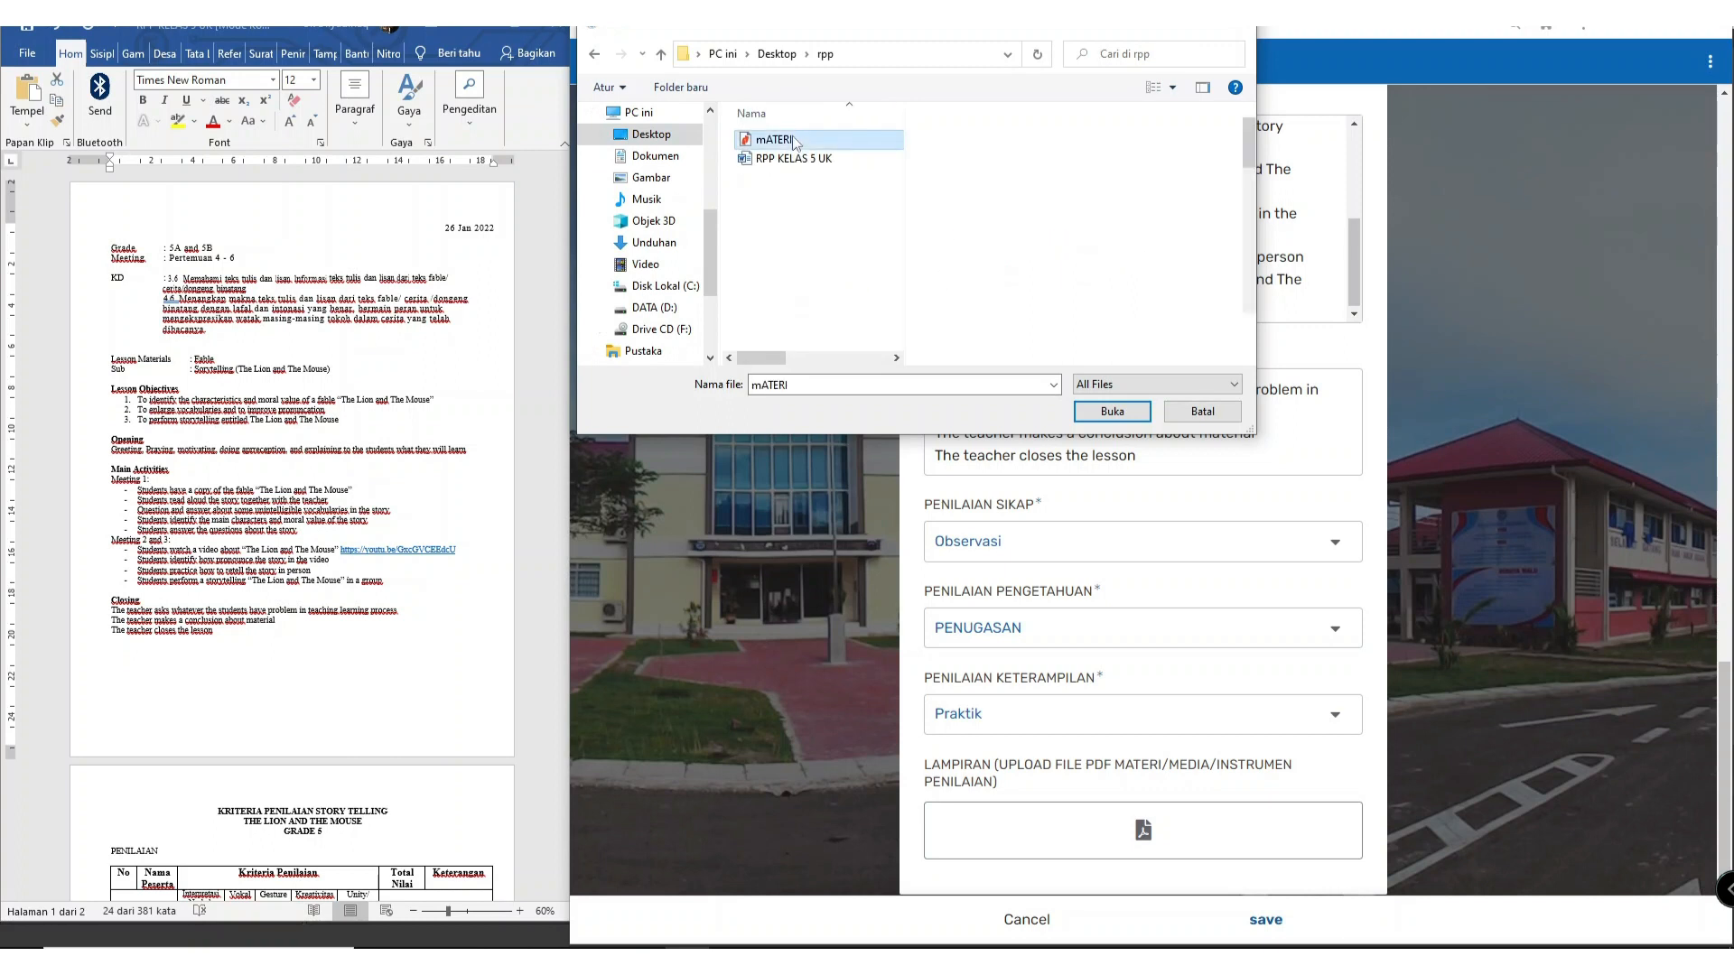
left_click(1113, 412)
left_click(1668, 25)
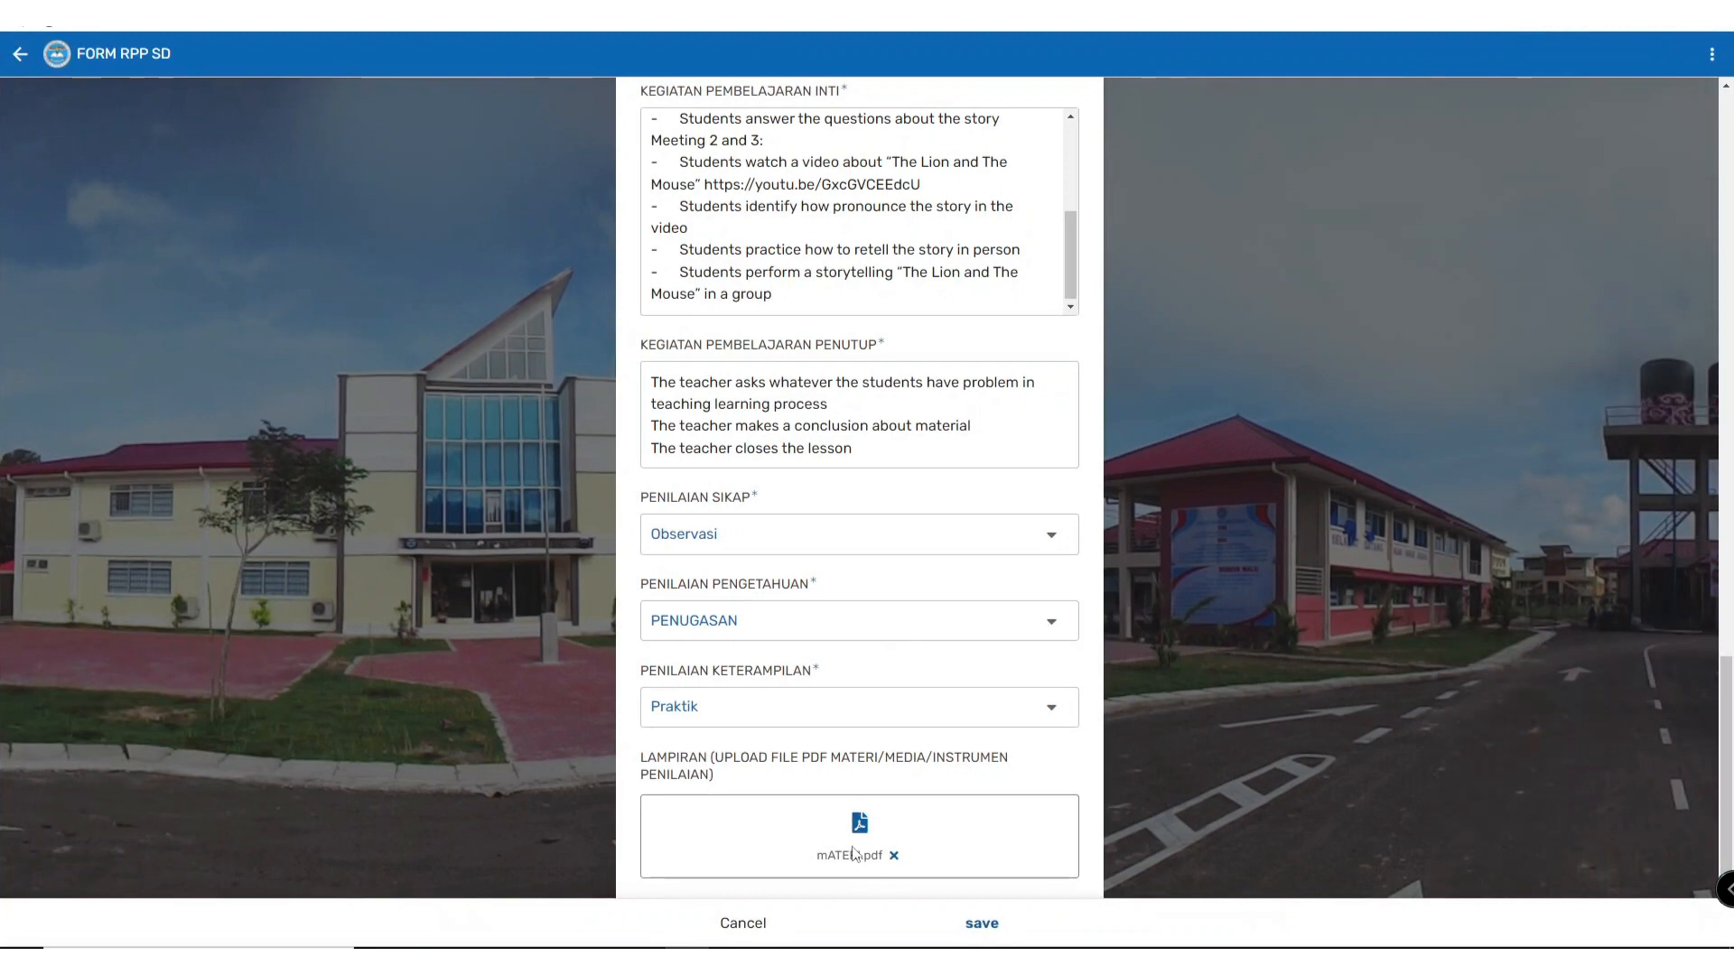
Step: Check the completed lesson plan form and save it
scroll(859, 853, "up", 15)
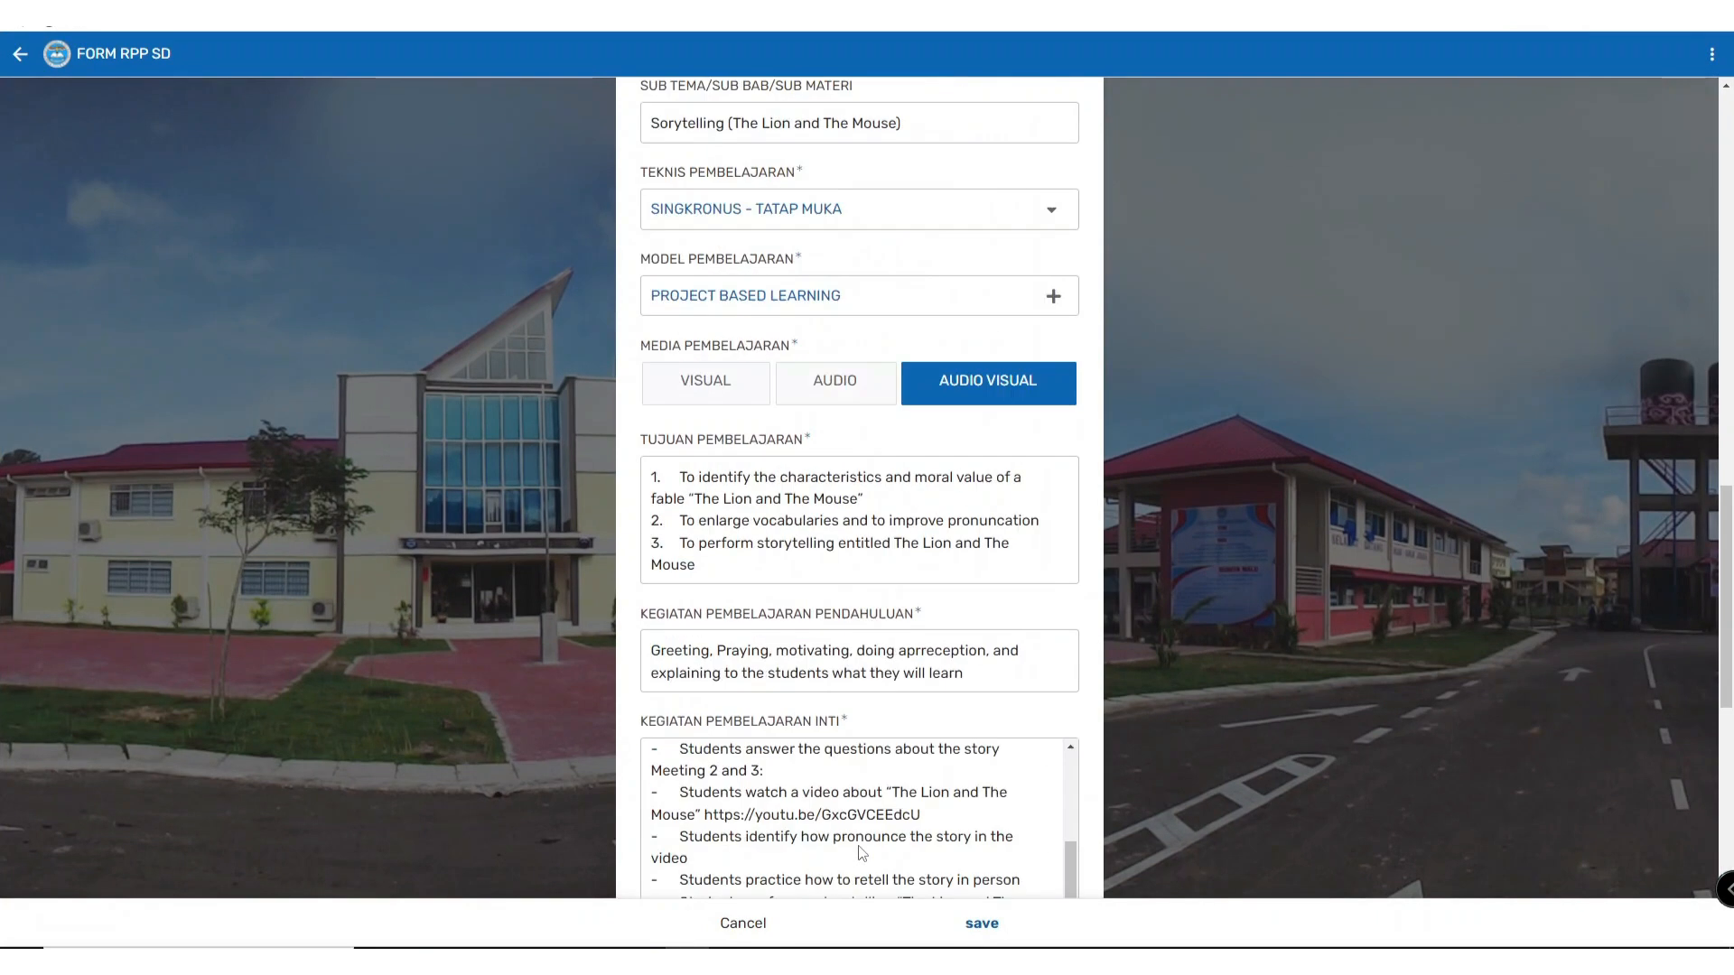
scroll(858, 852, "up", 3)
scroll(859, 853, "down", 10)
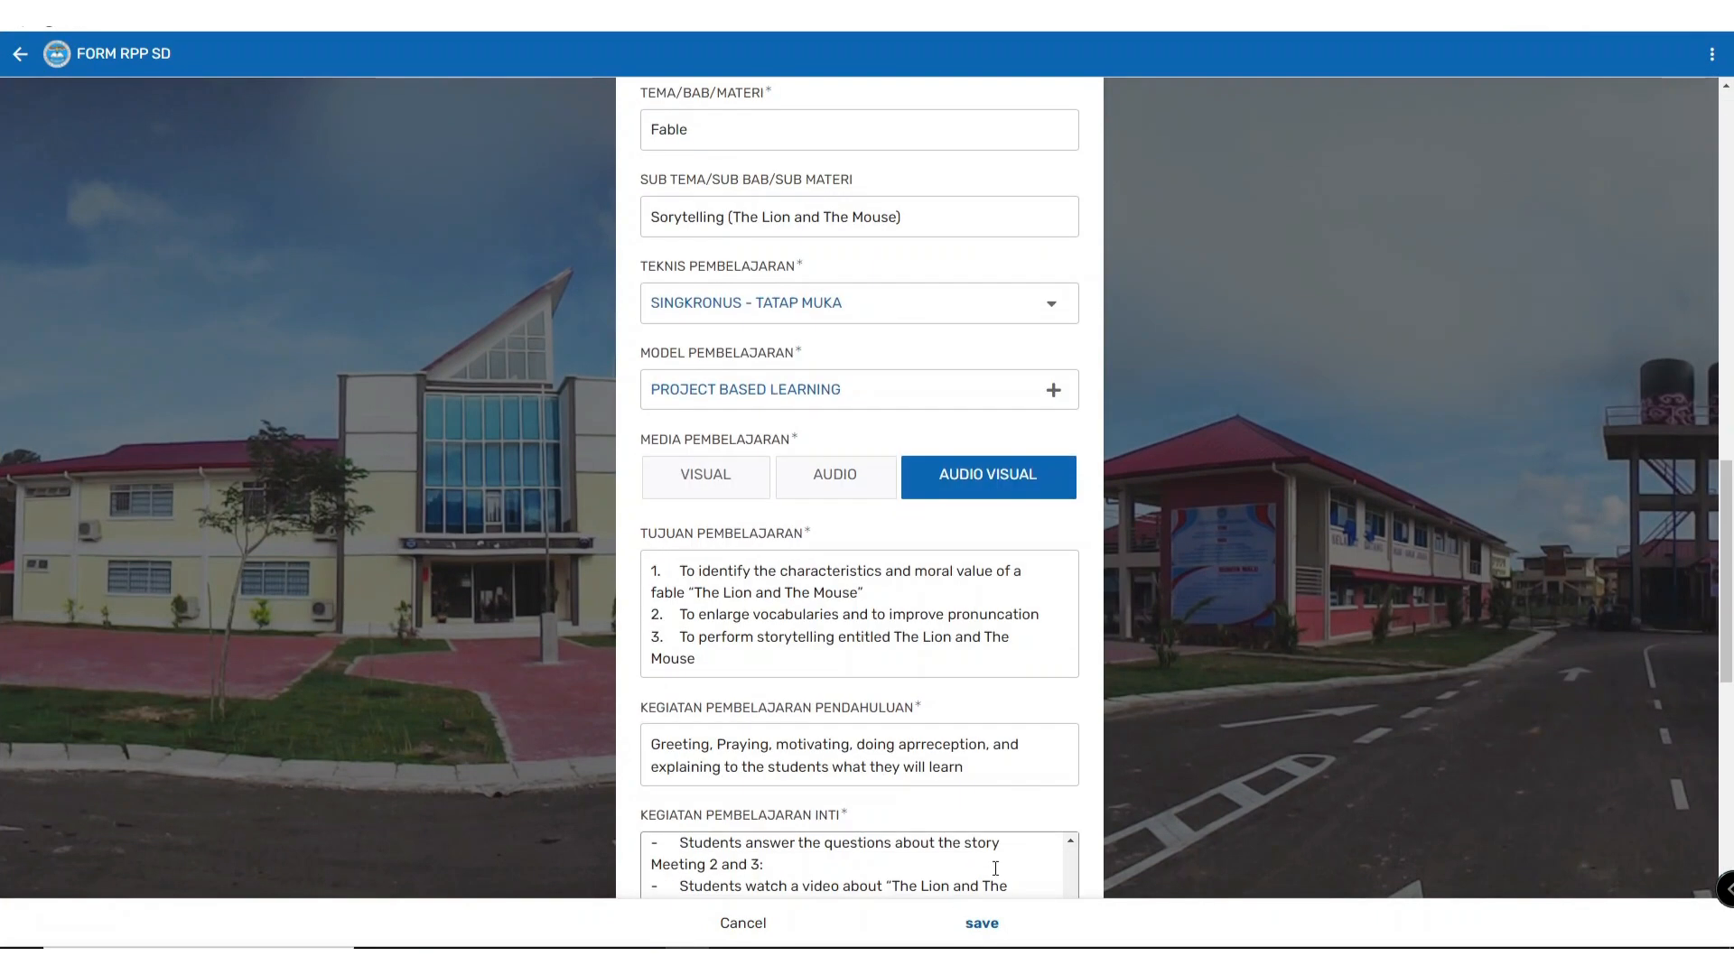
left_click(985, 925)
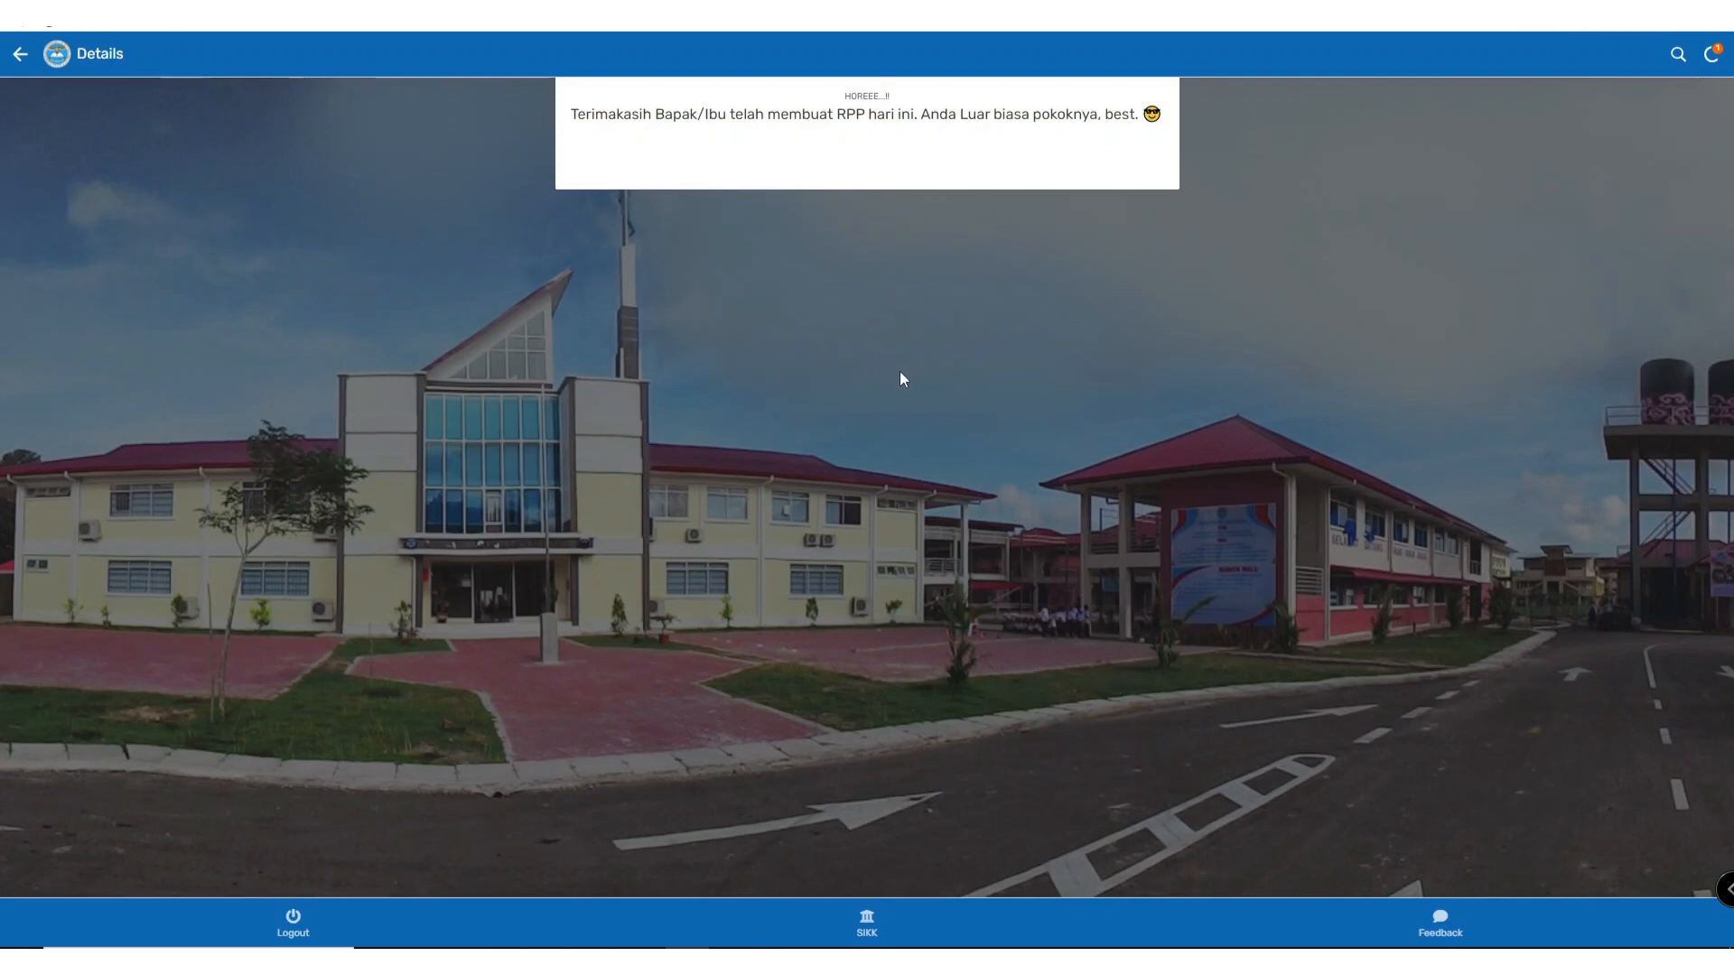
Step: Open the teacher's saved 26 January 2022 Fable lesson plan from the RPP SD list and review its details
left_click(15, 59)
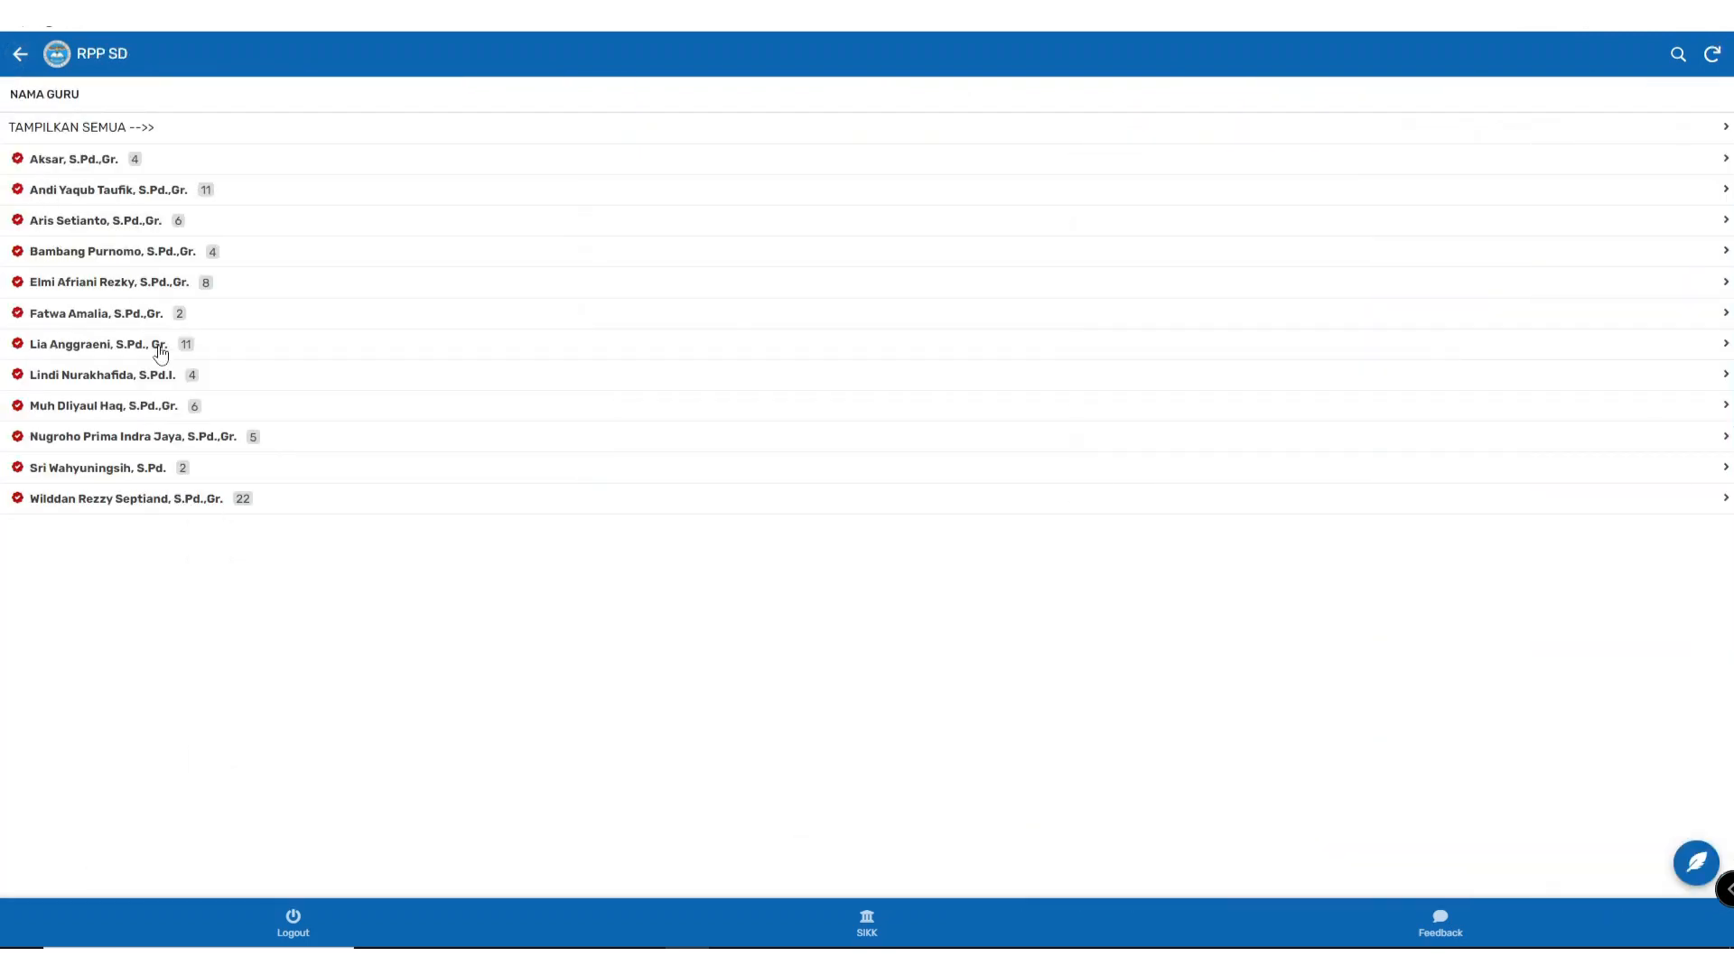
left_click(252, 417)
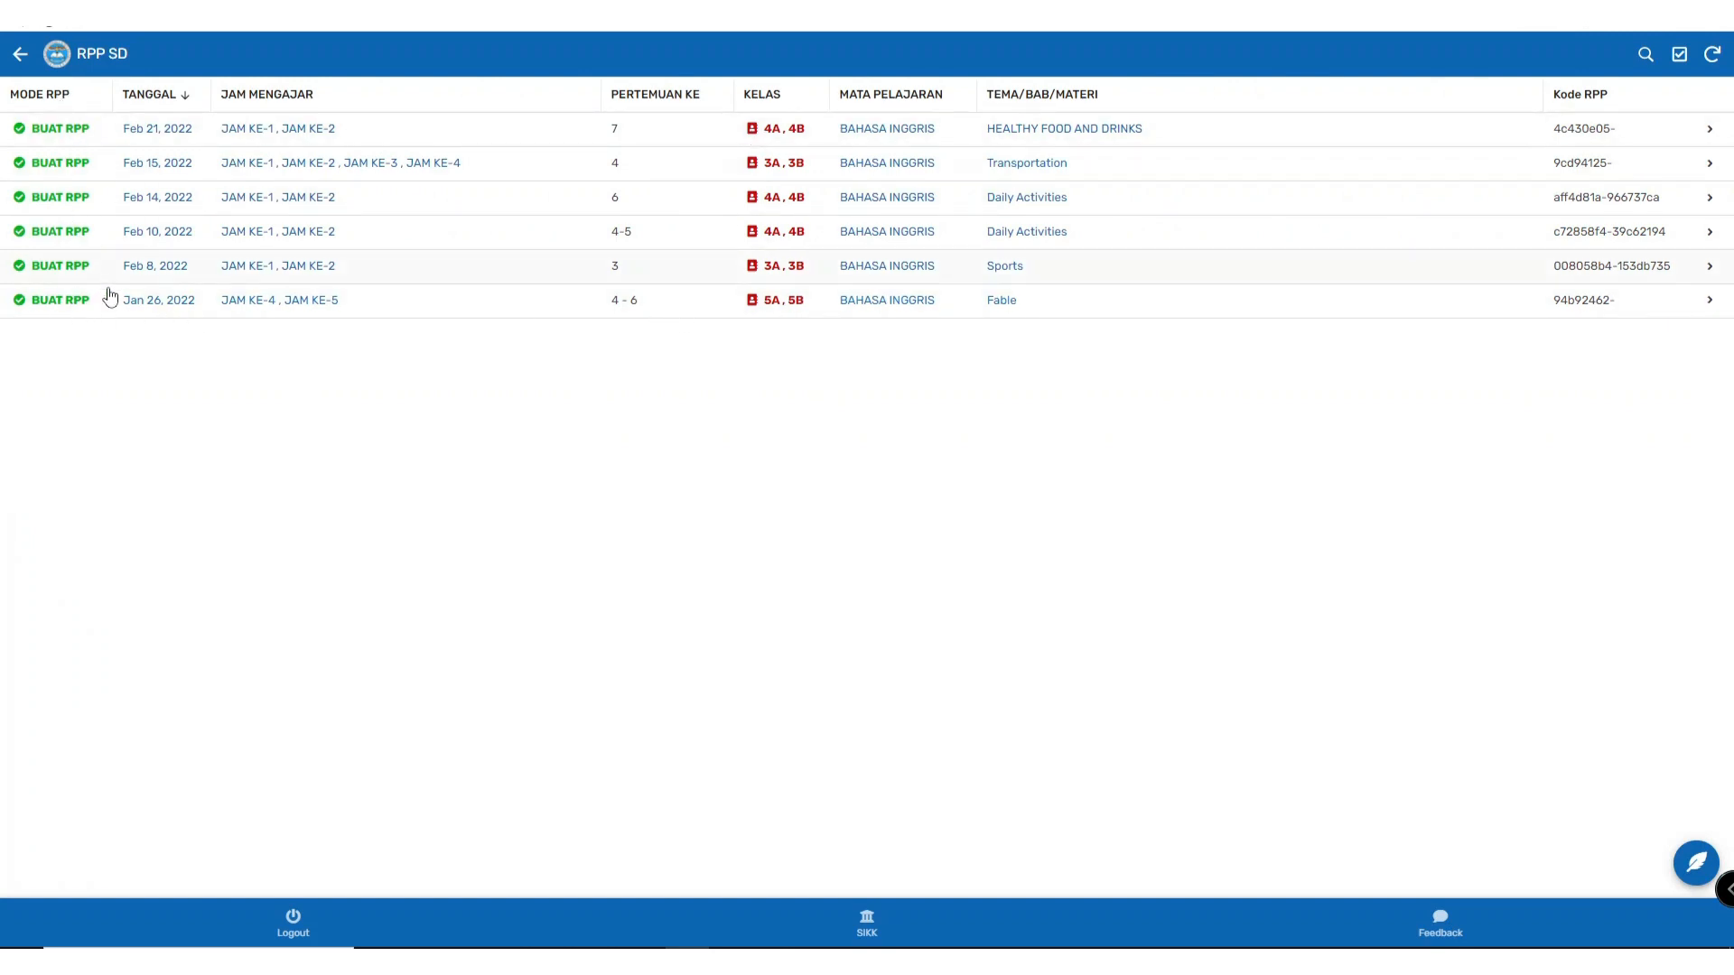
left_click(730, 310)
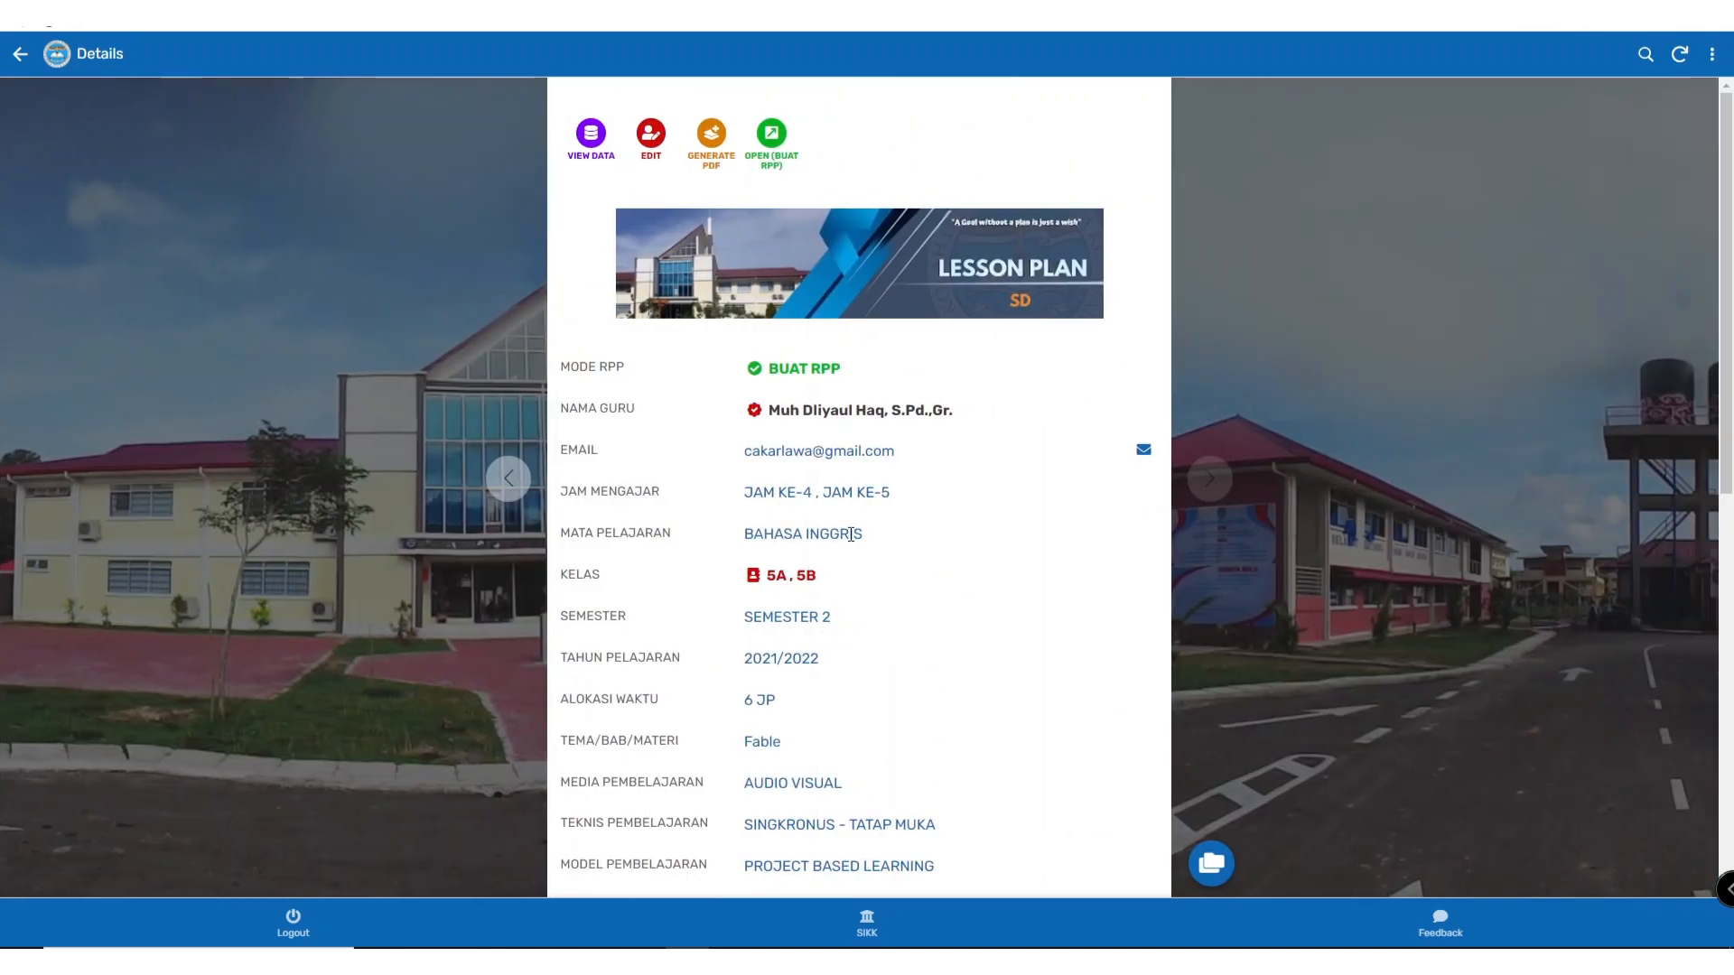
scroll(851, 535, "down", 5)
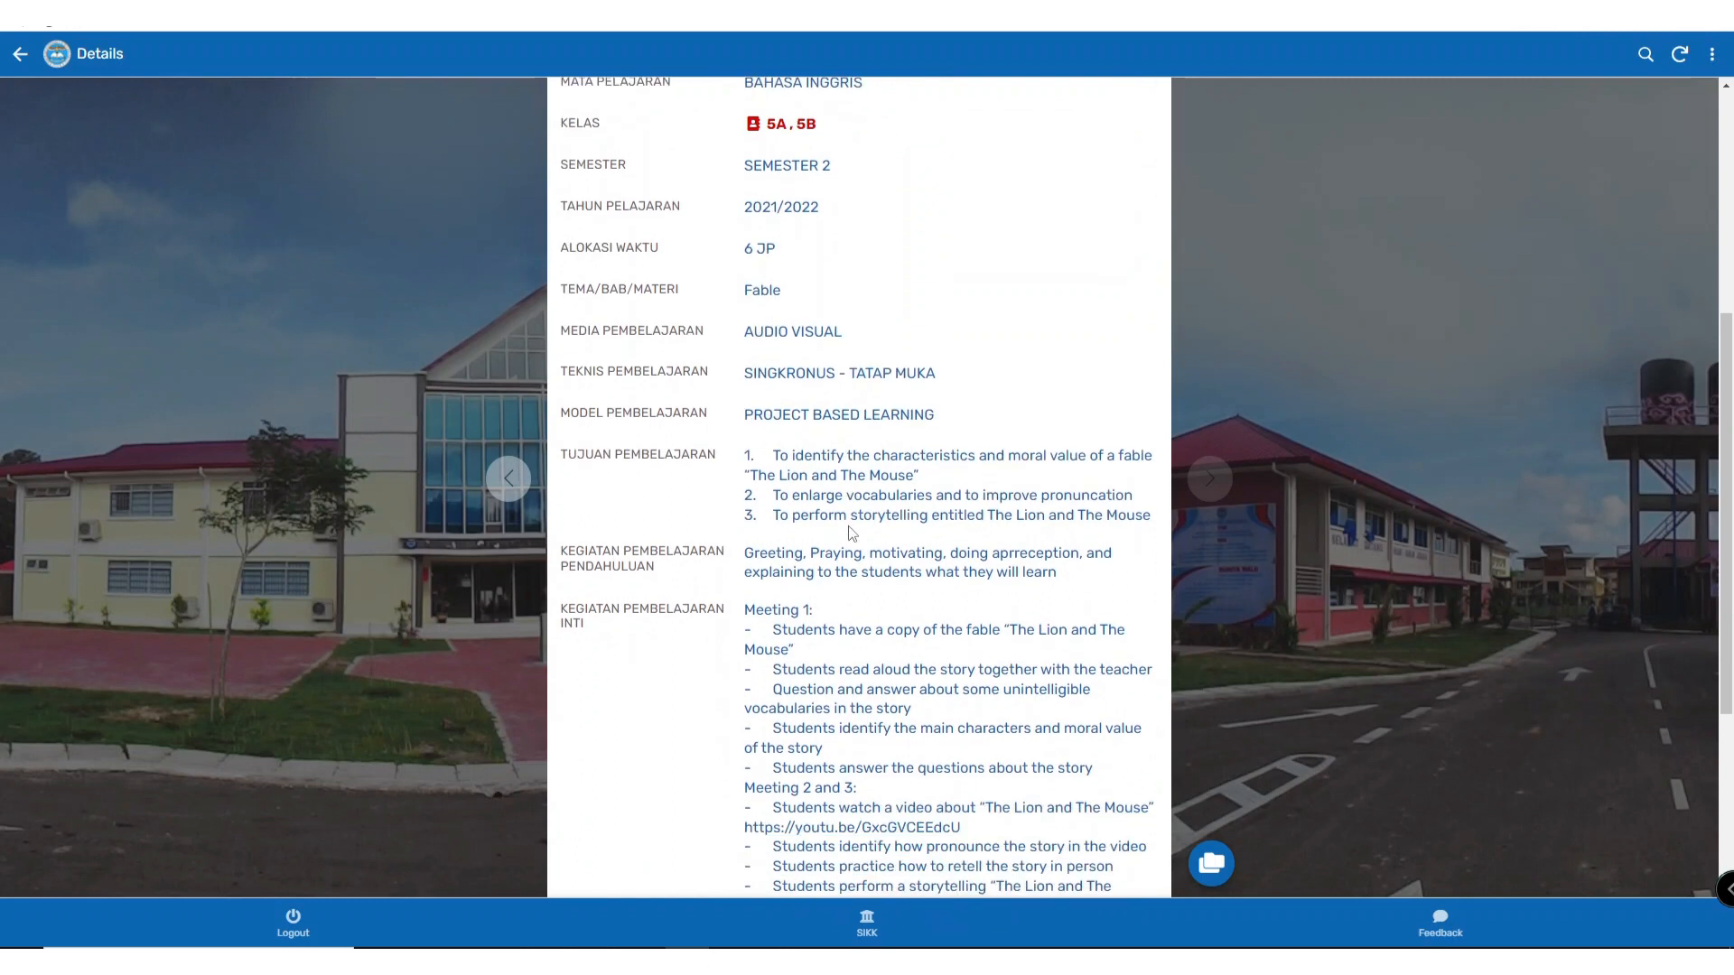
scroll(839, 527, "down", 4)
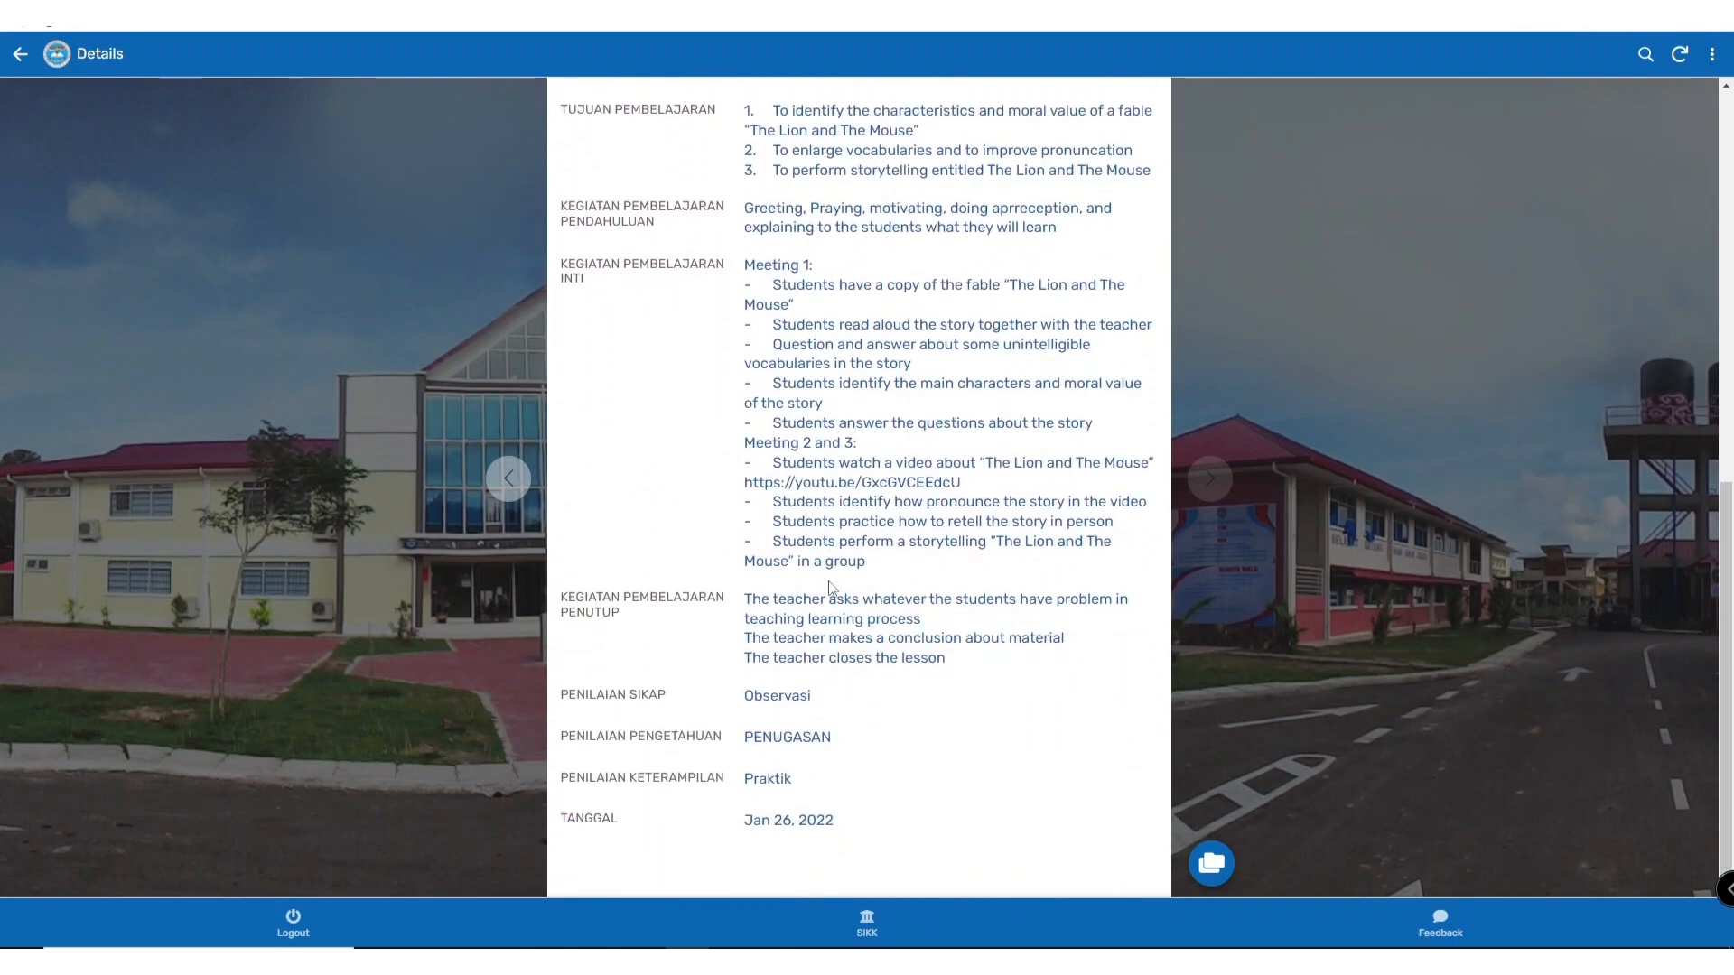
scroll(829, 587, "up", 10)
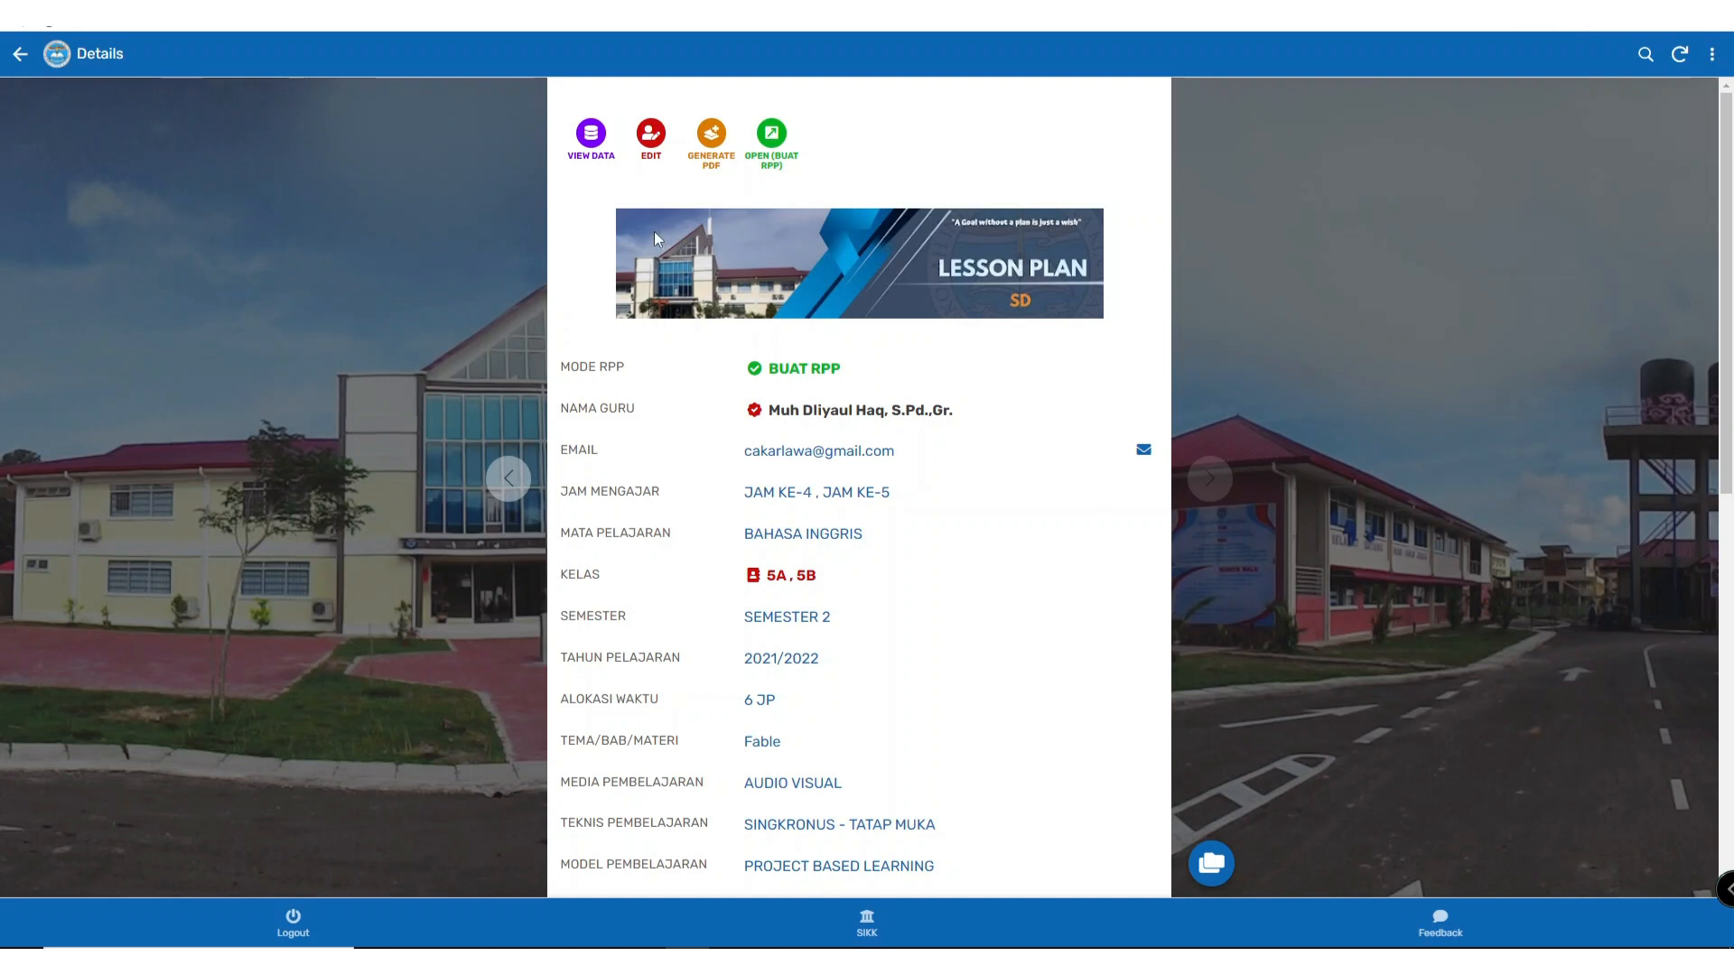
Step: Inspect the saved entries and LAMPIRAN file in the lesson plan's edit form and cancel without changing anything
left_click(656, 149)
scroll(817, 542, "down", 10)
scroll(818, 551, "down", 10)
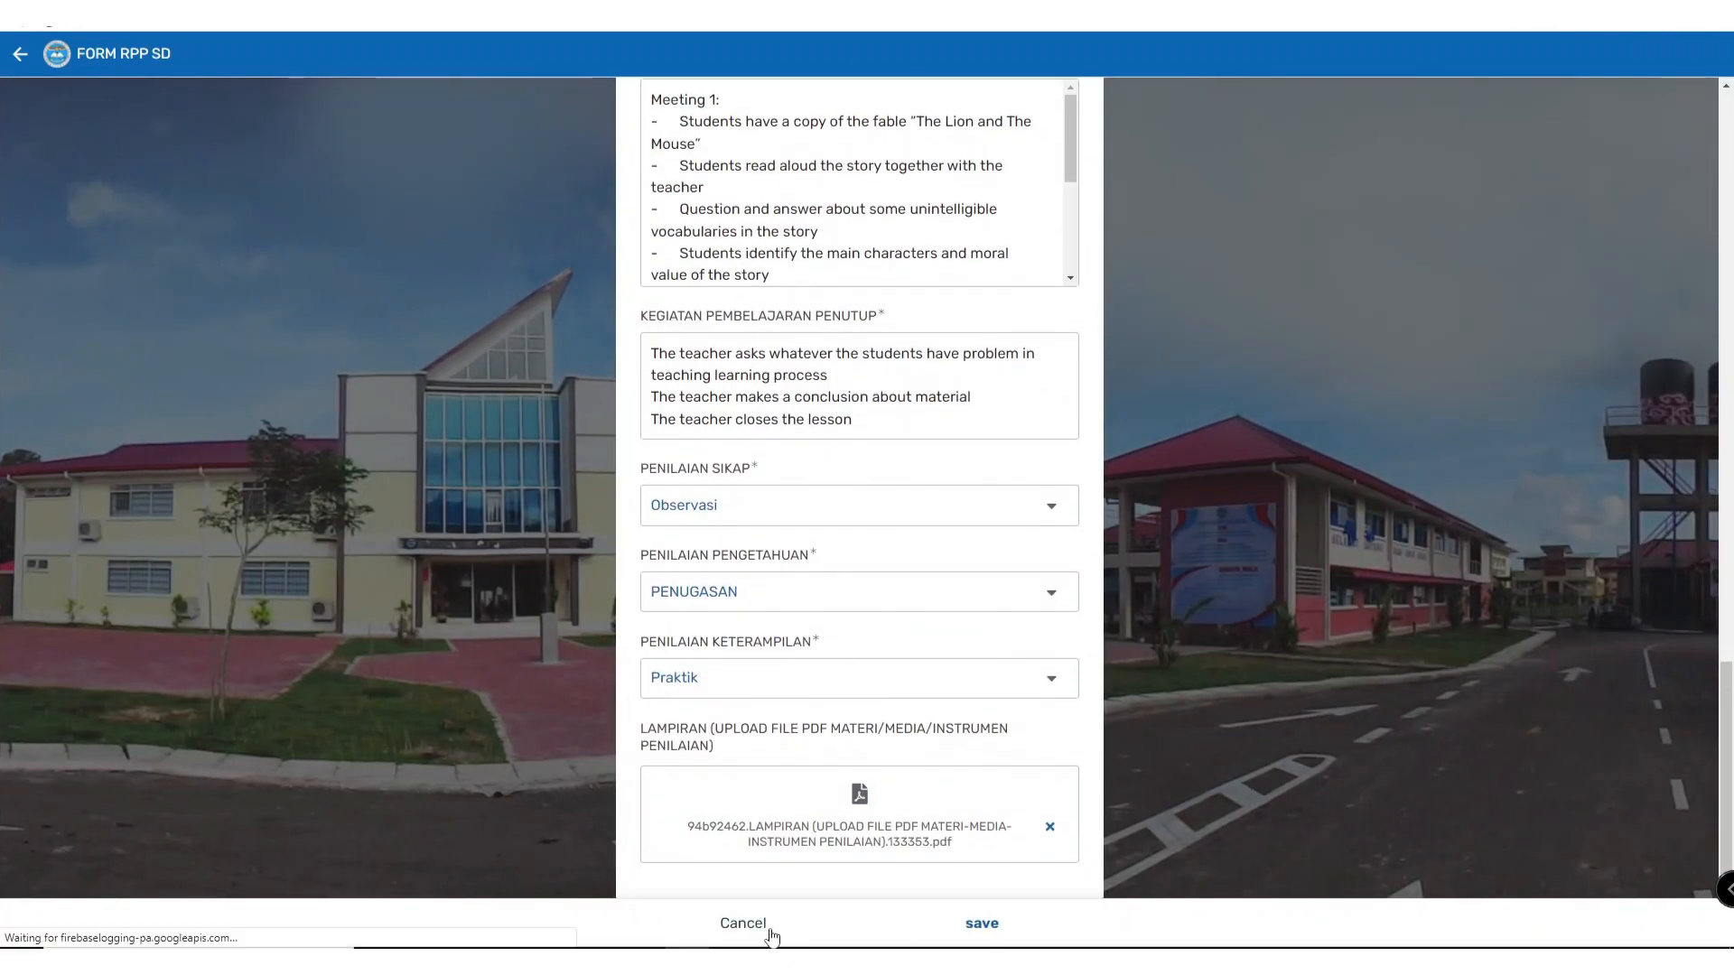
left_click(743, 923)
Step: Generate the PDF of the Fable lesson plan and sync the app
scroll(831, 576, "down", 10)
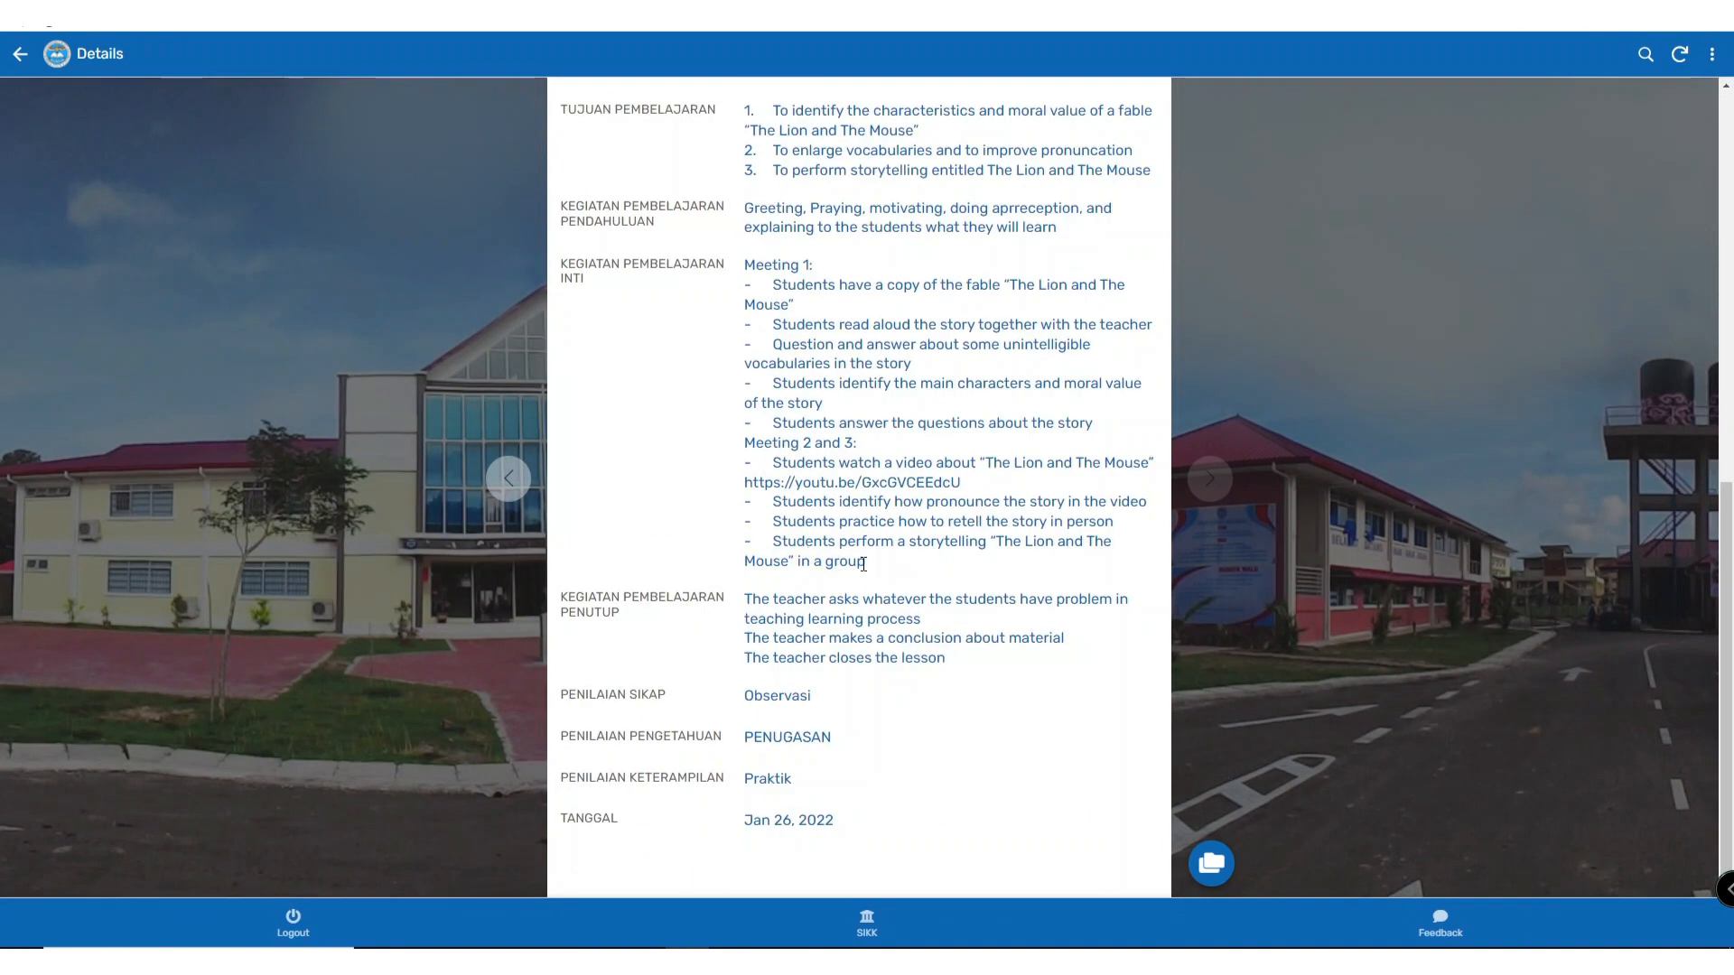
scroll(864, 564, "up", 15)
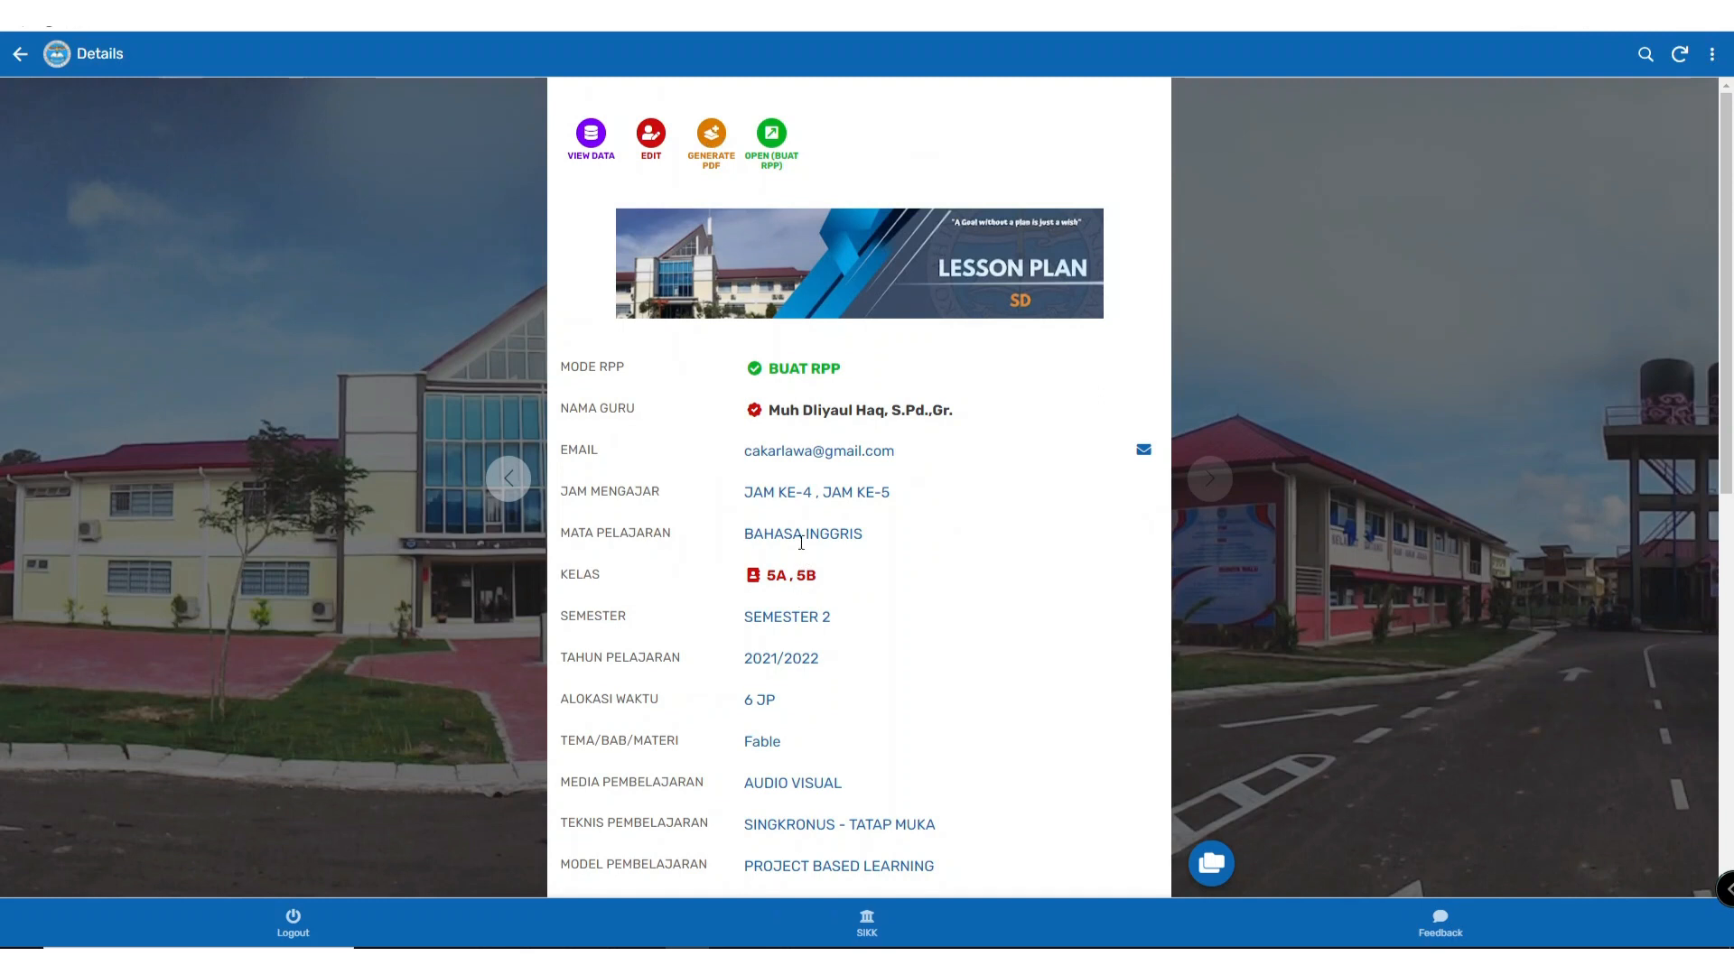
scroll(800, 543, "down", 10)
scroll(798, 557, "up", 10)
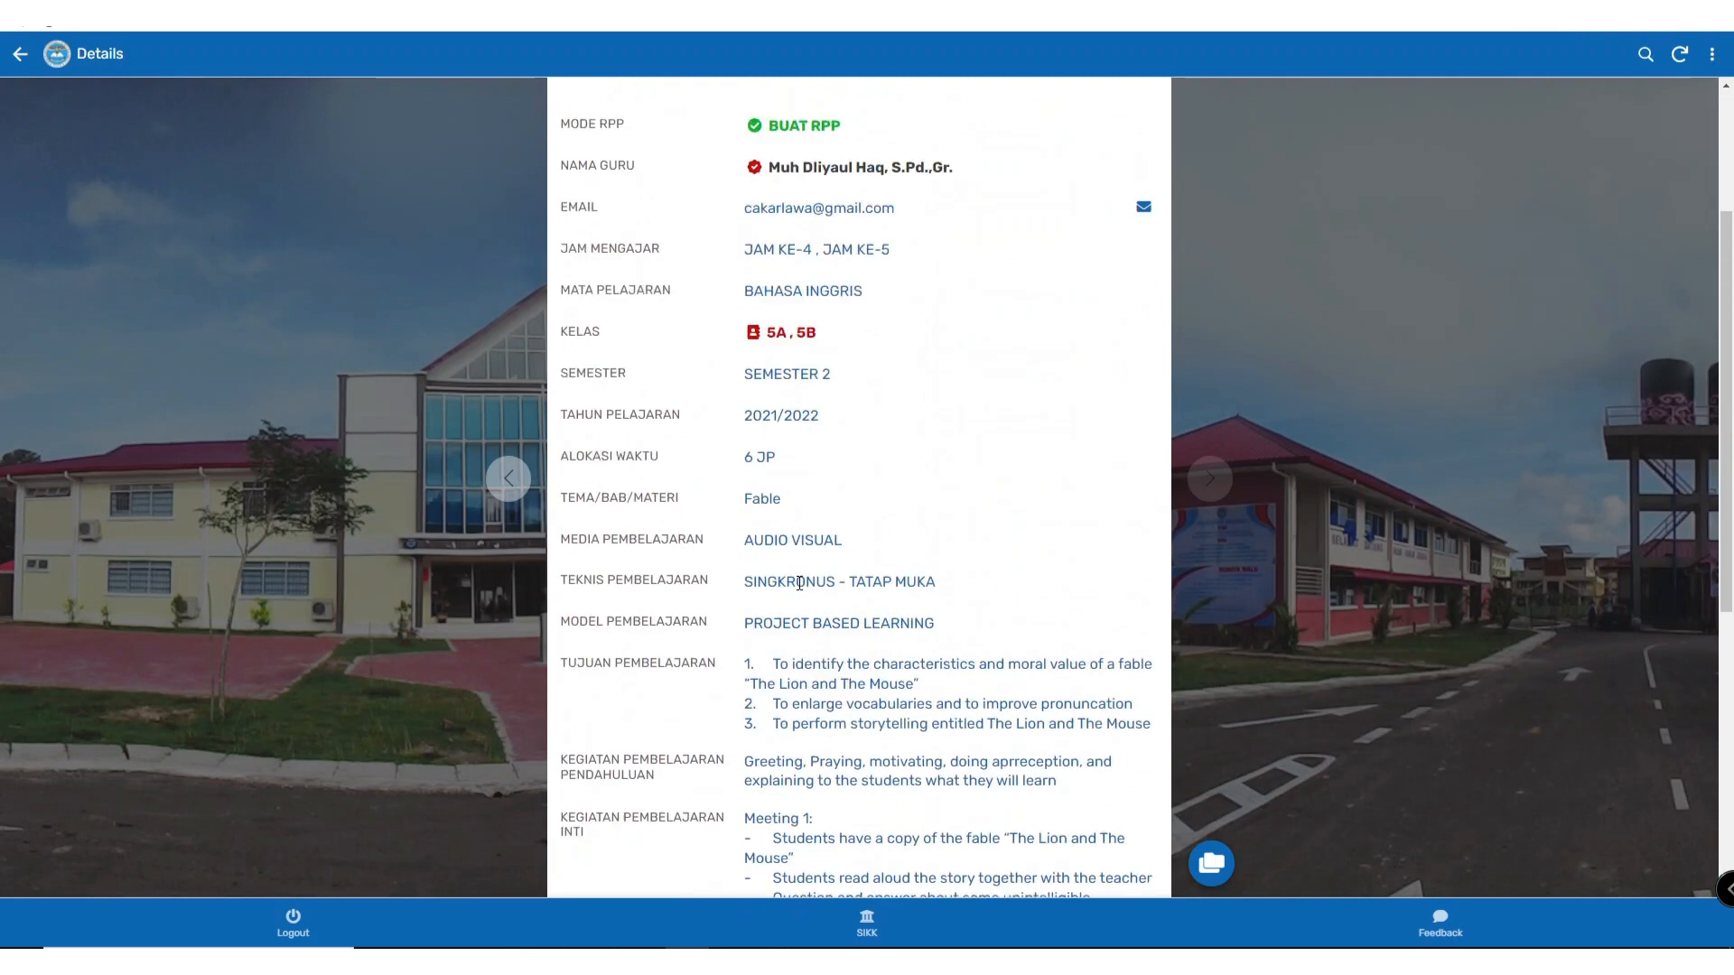
left_click(712, 135)
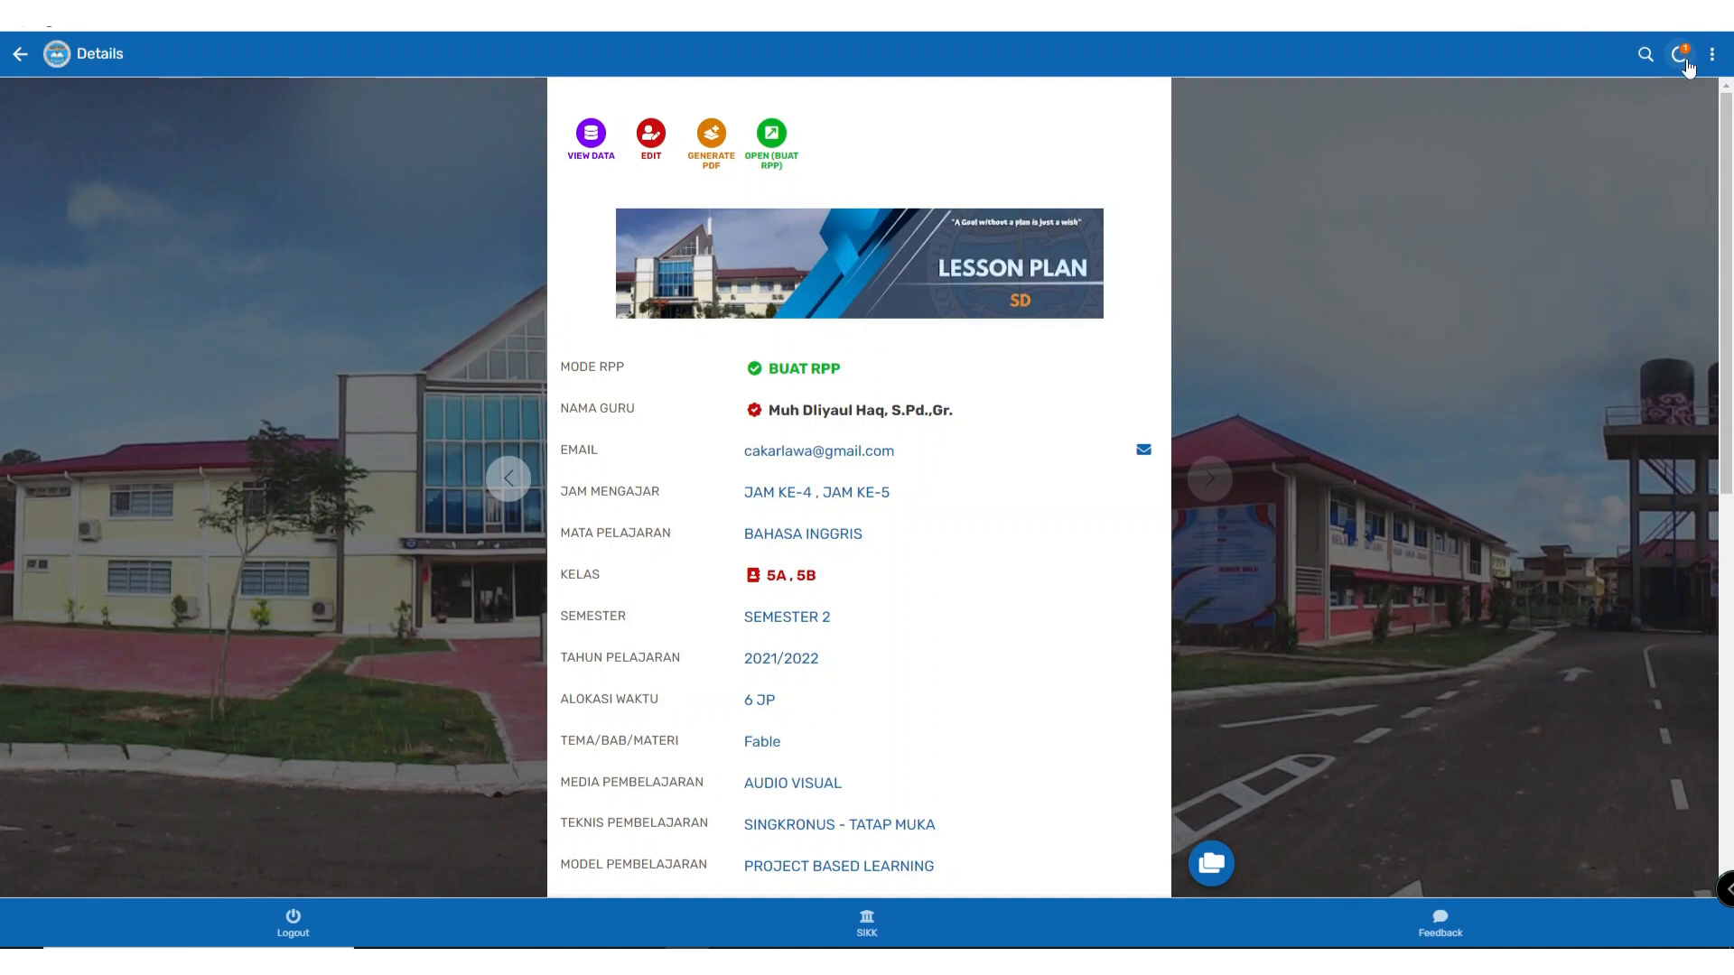
left_click(1681, 56)
Step: Open the generated RPP PDF and examine its contents, its date and code line, and the linked LAMPIRAN file
left_click(775, 137)
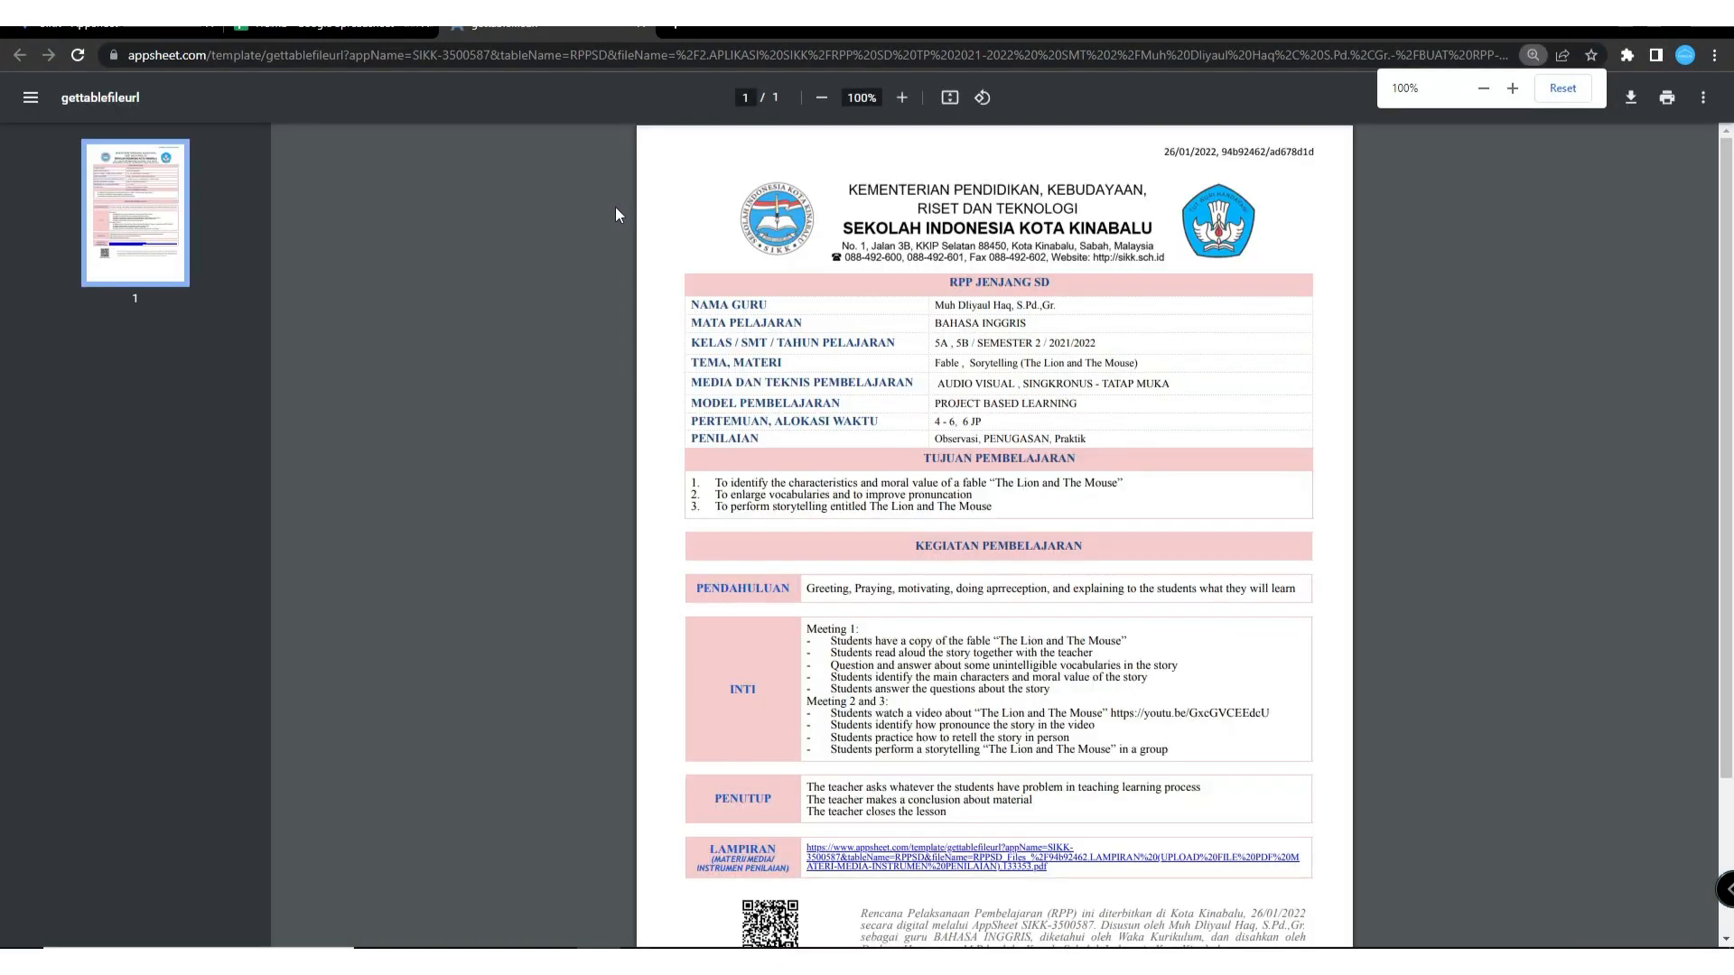
scroll(959, 240, "down", 3)
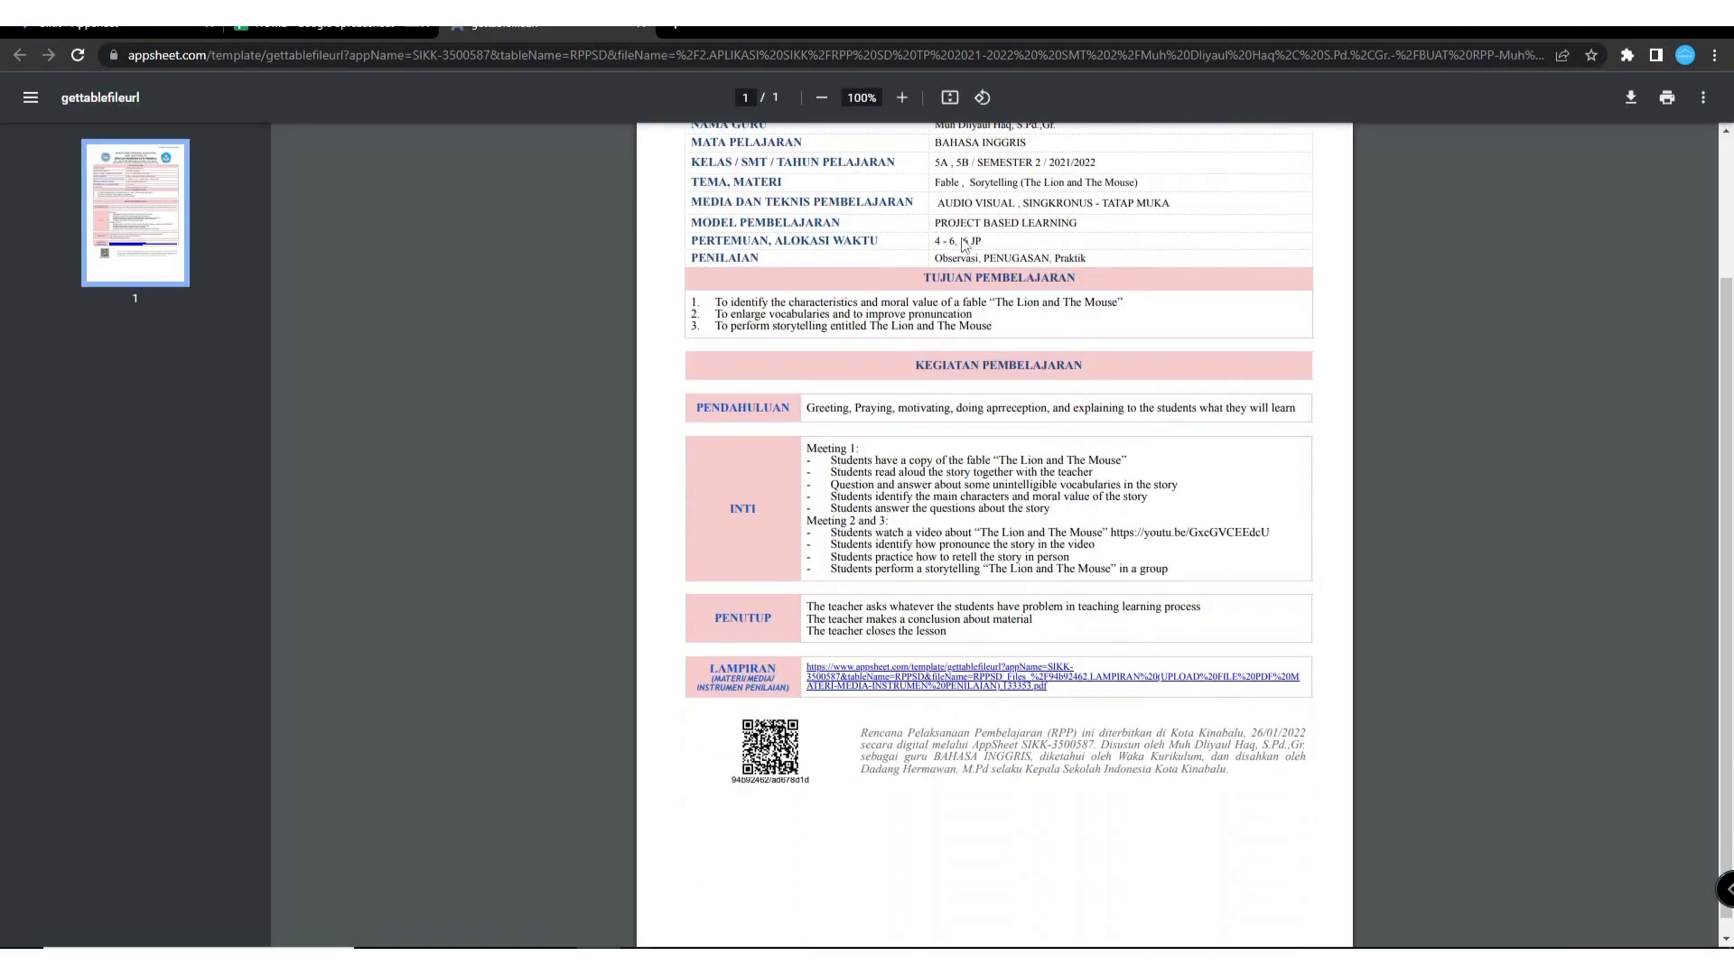
scroll(997, 244, "up", 3)
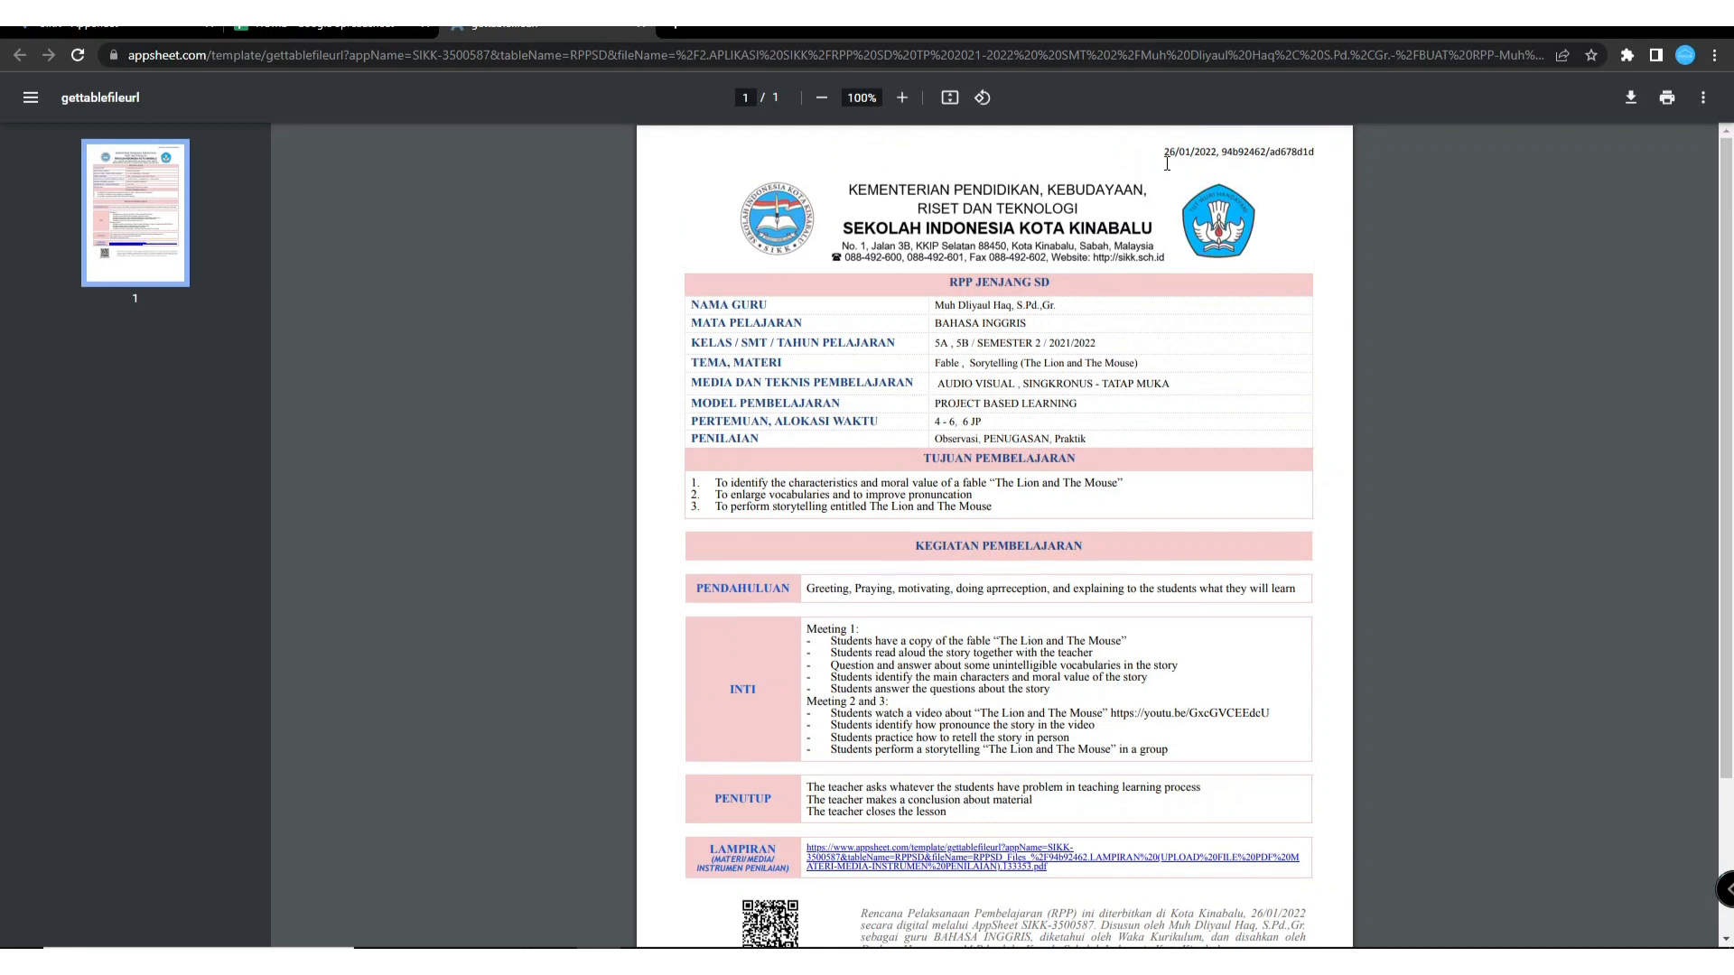
left_click_drag(1172, 157, 1313, 152)
scroll(986, 335, "down", 2)
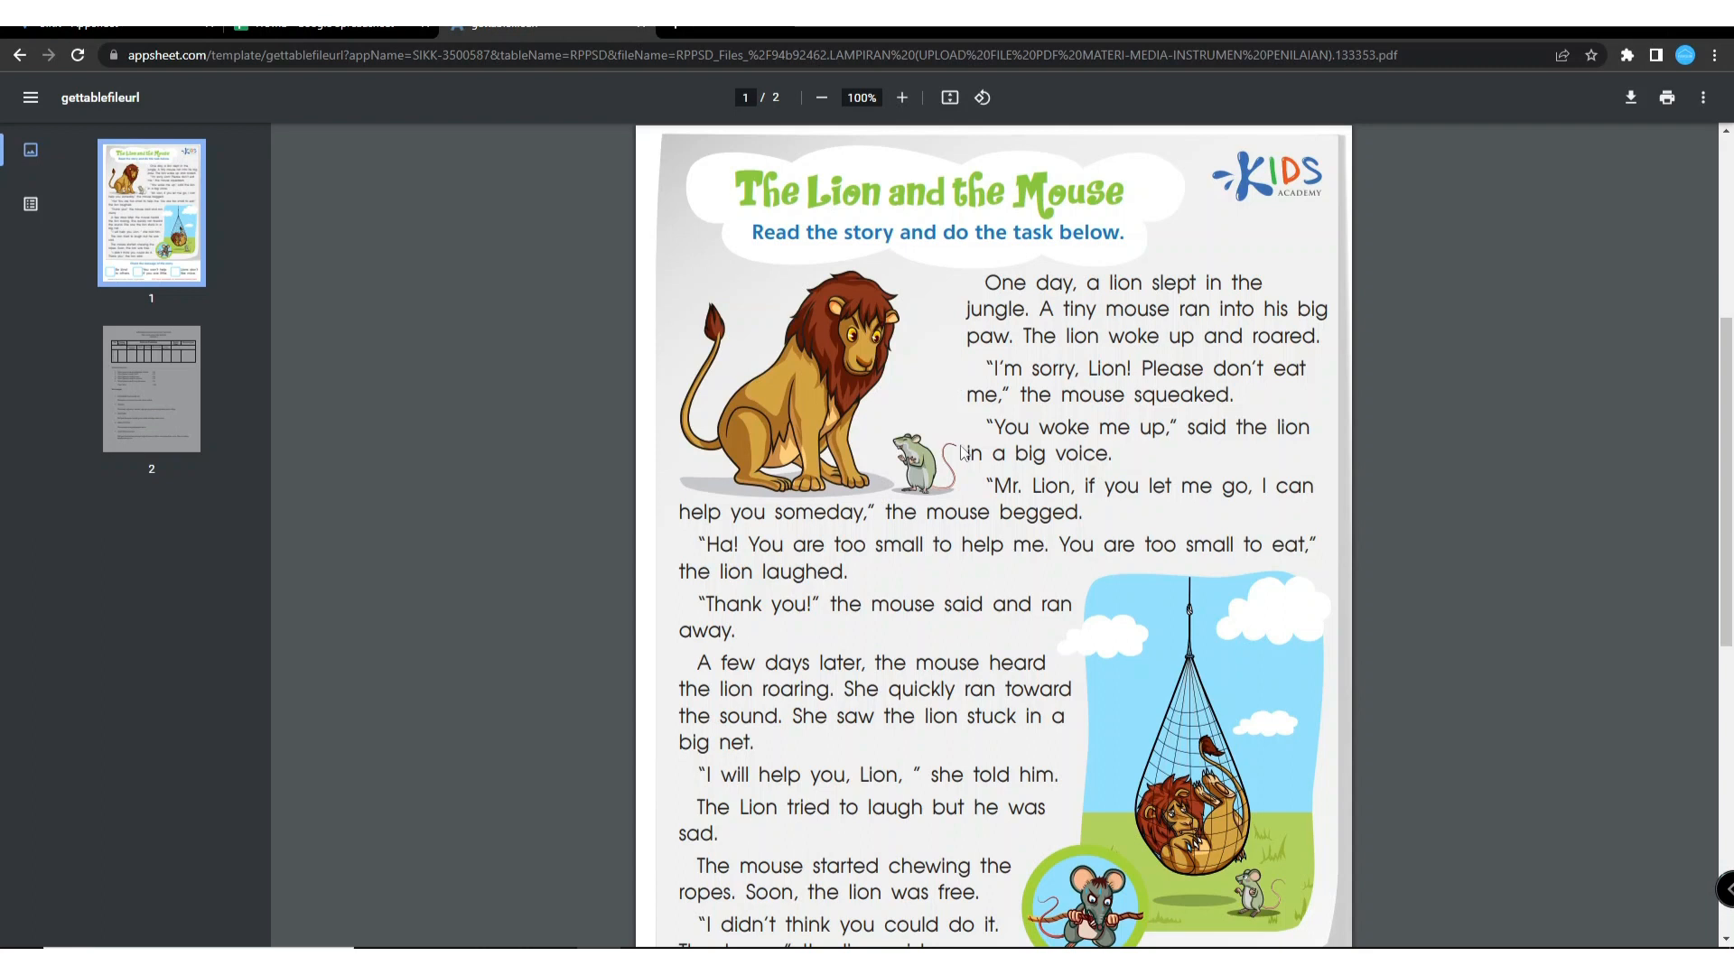
scroll(831, 253, "down", 11)
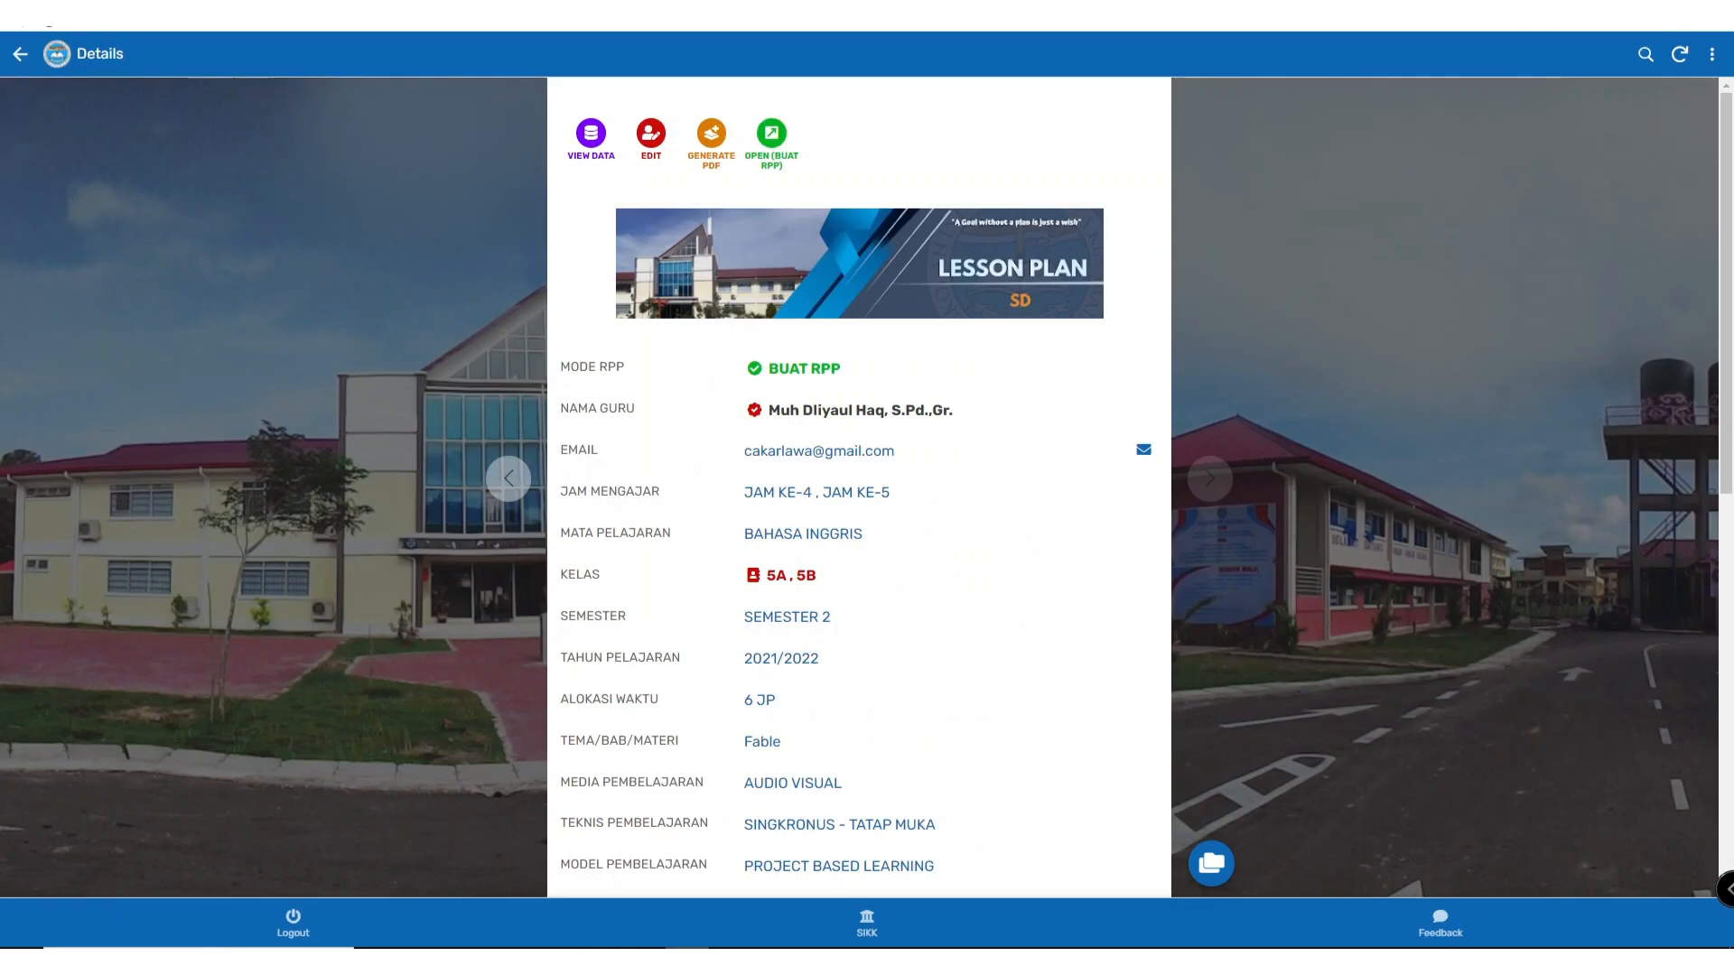
scroll(1000, 327, "down", 9)
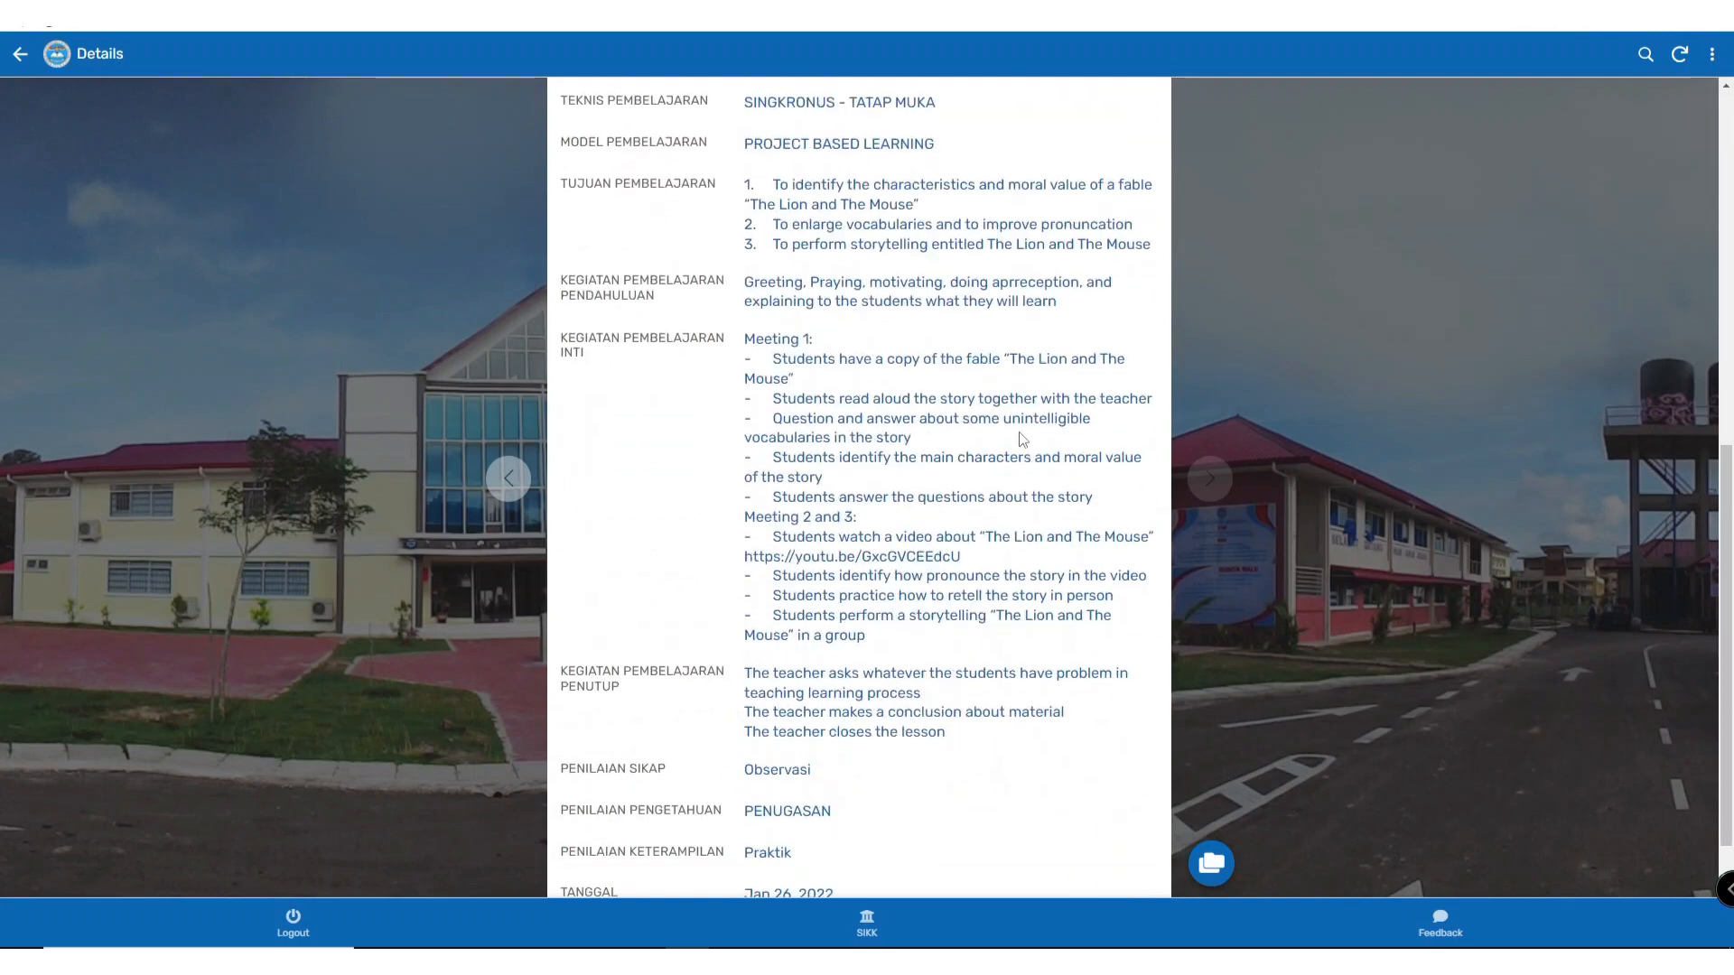
scroll(1017, 445, "up", 10)
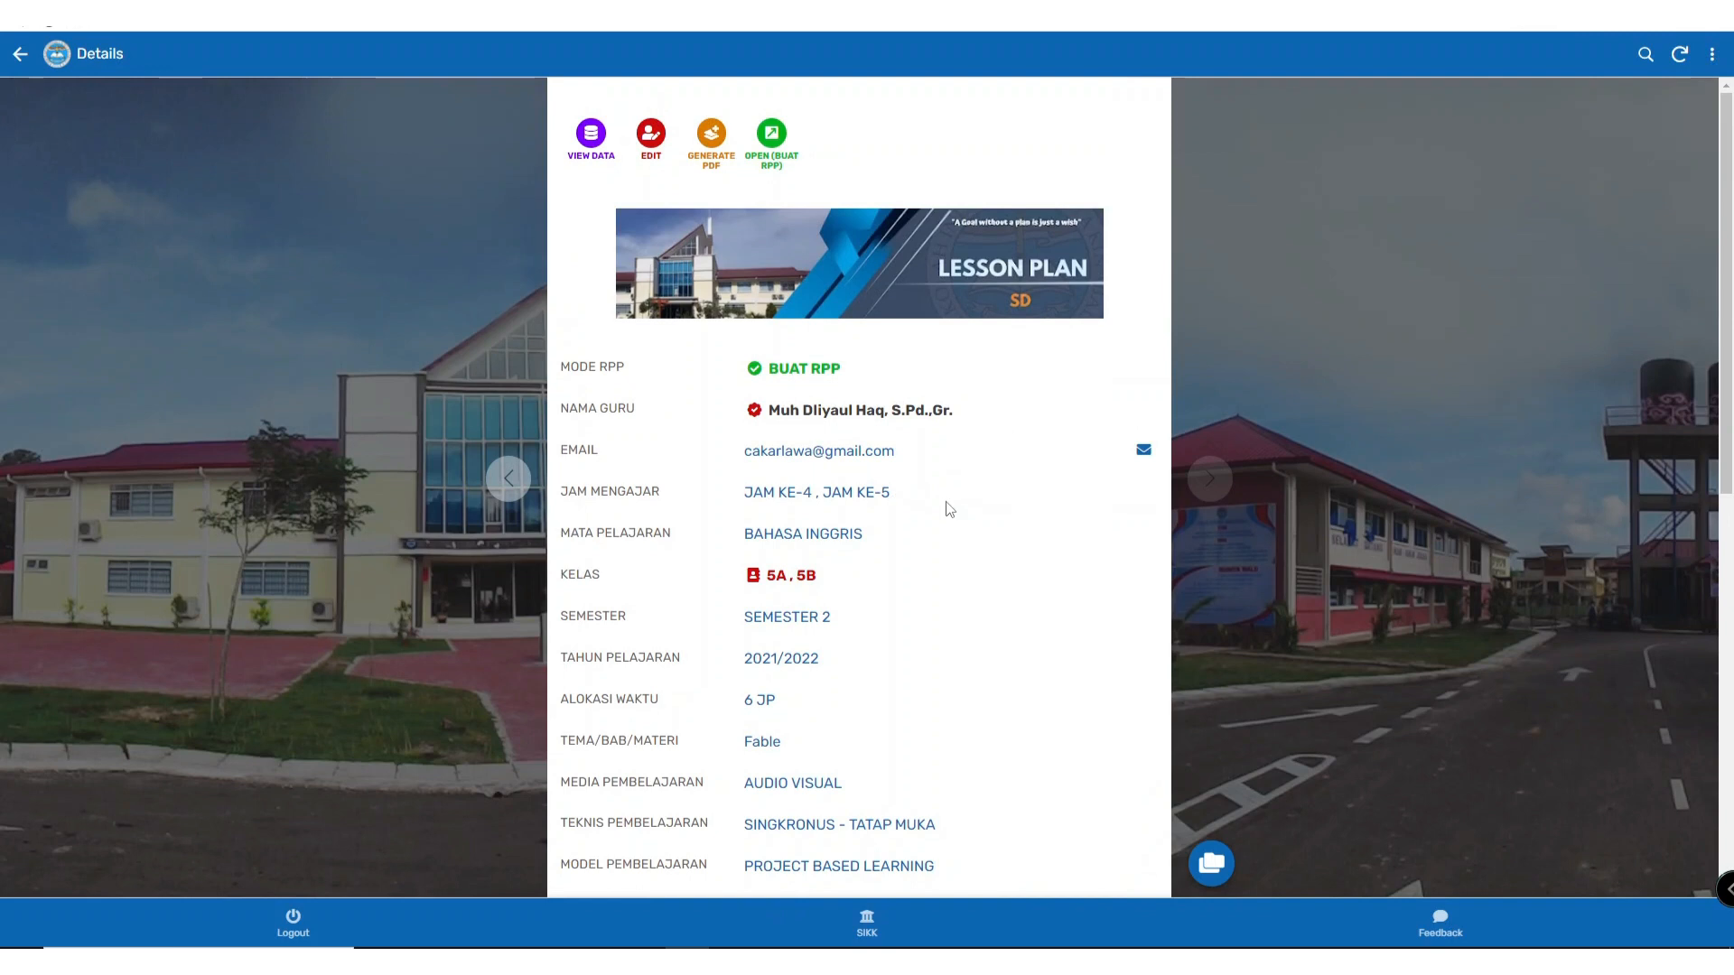
scroll(879, 560, "down", 3)
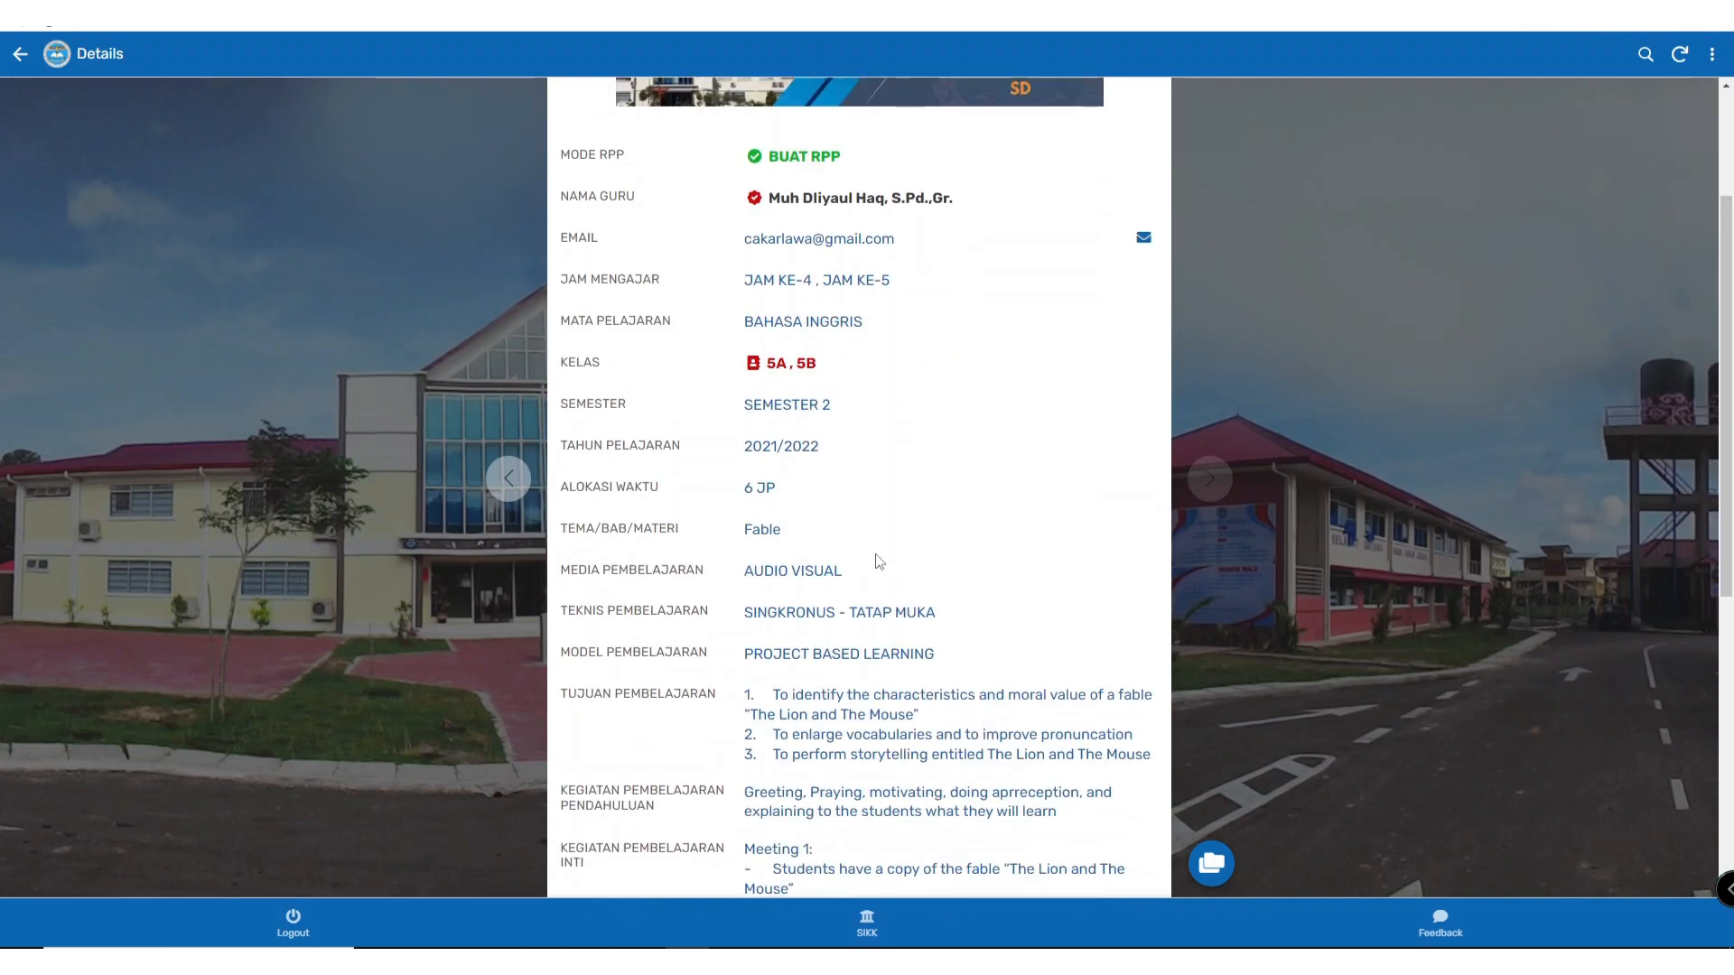
Step: Duplicate the Fable lesson plan for classes 5A and 5B and look through the copied entries in its form
scroll(877, 554, "down", 5)
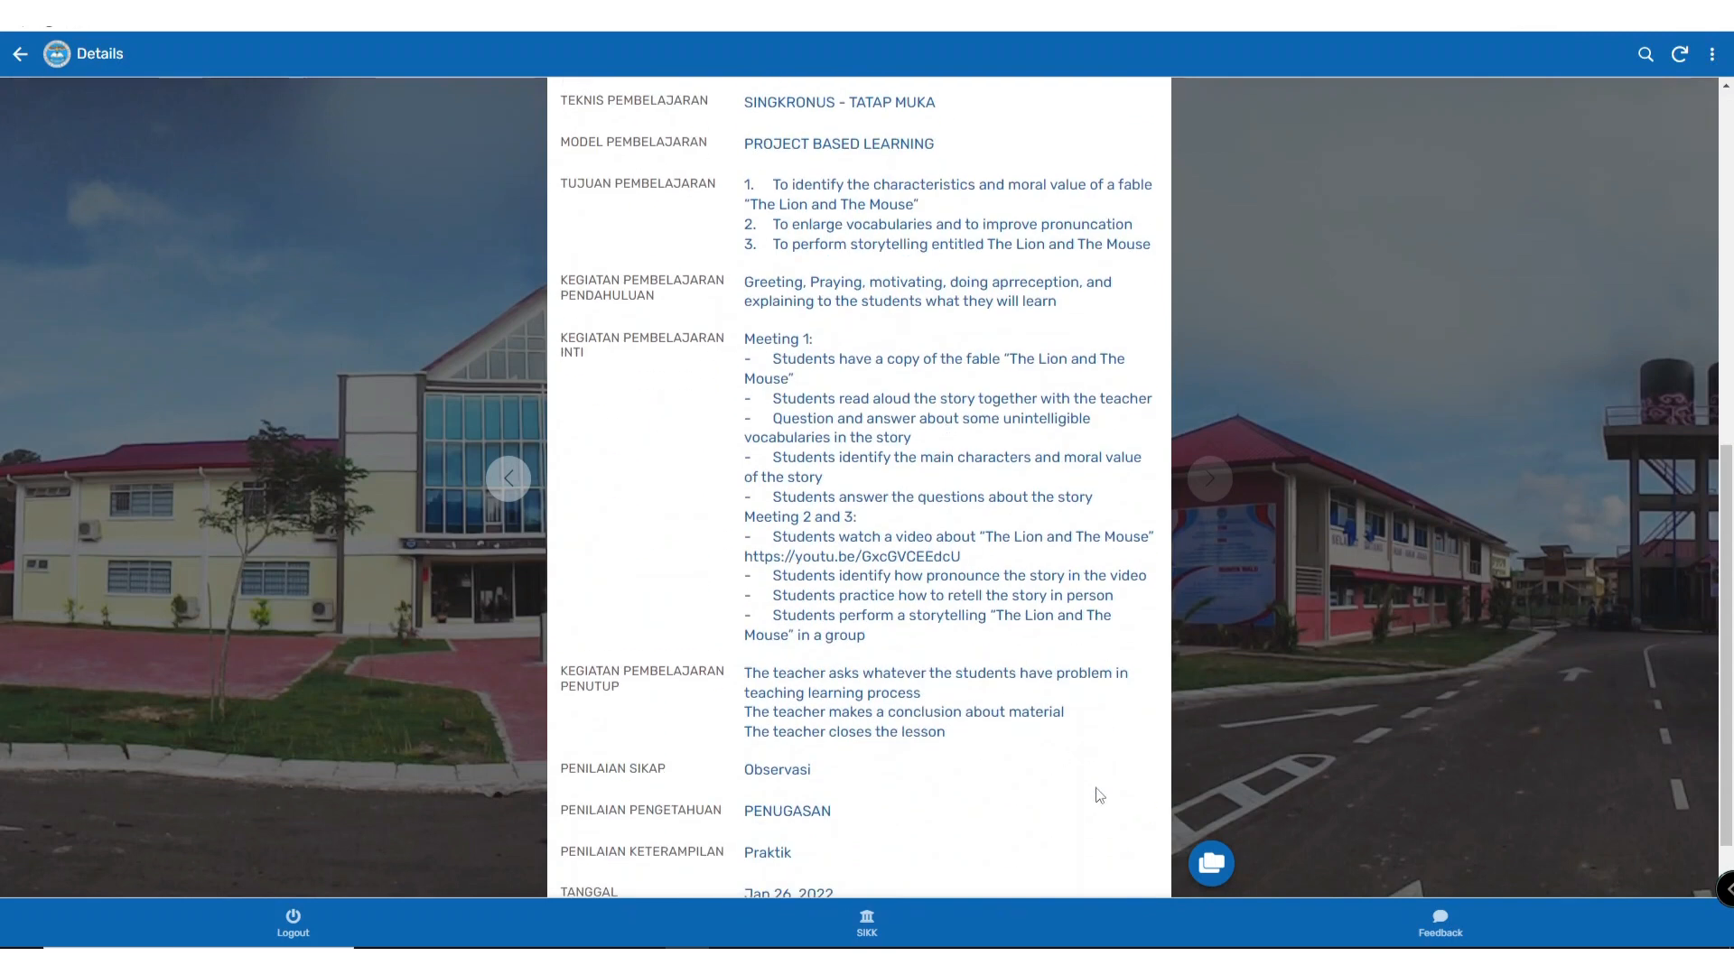
left_click(1210, 866)
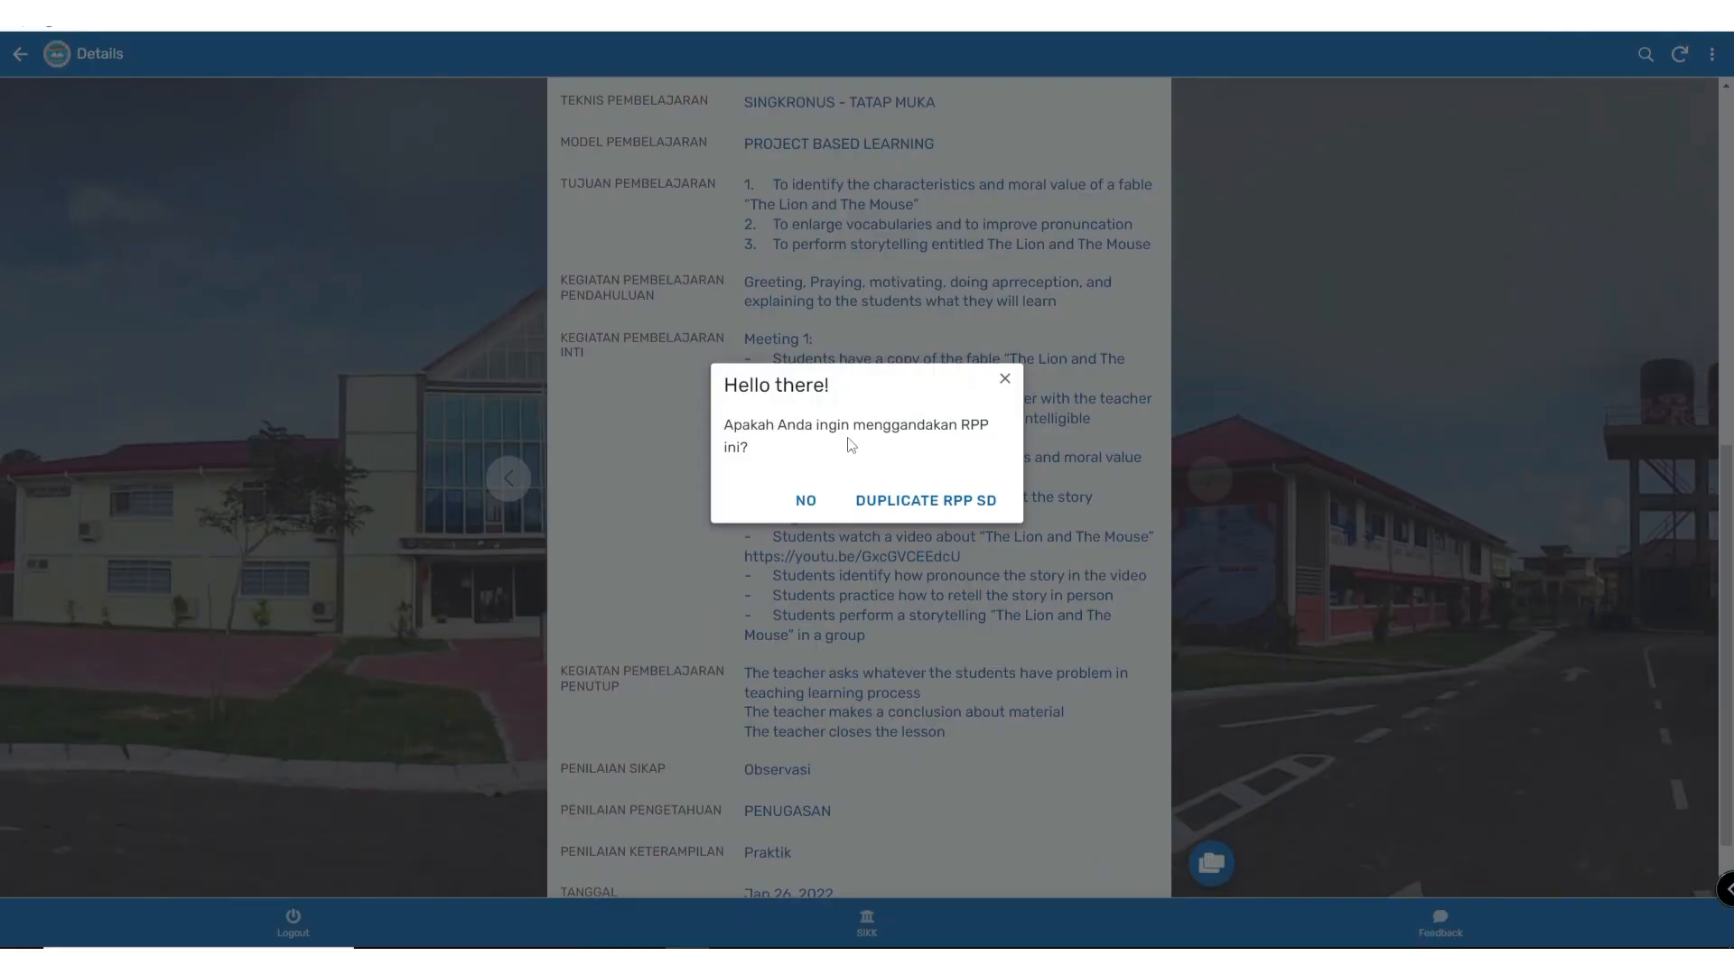
left_click(897, 502)
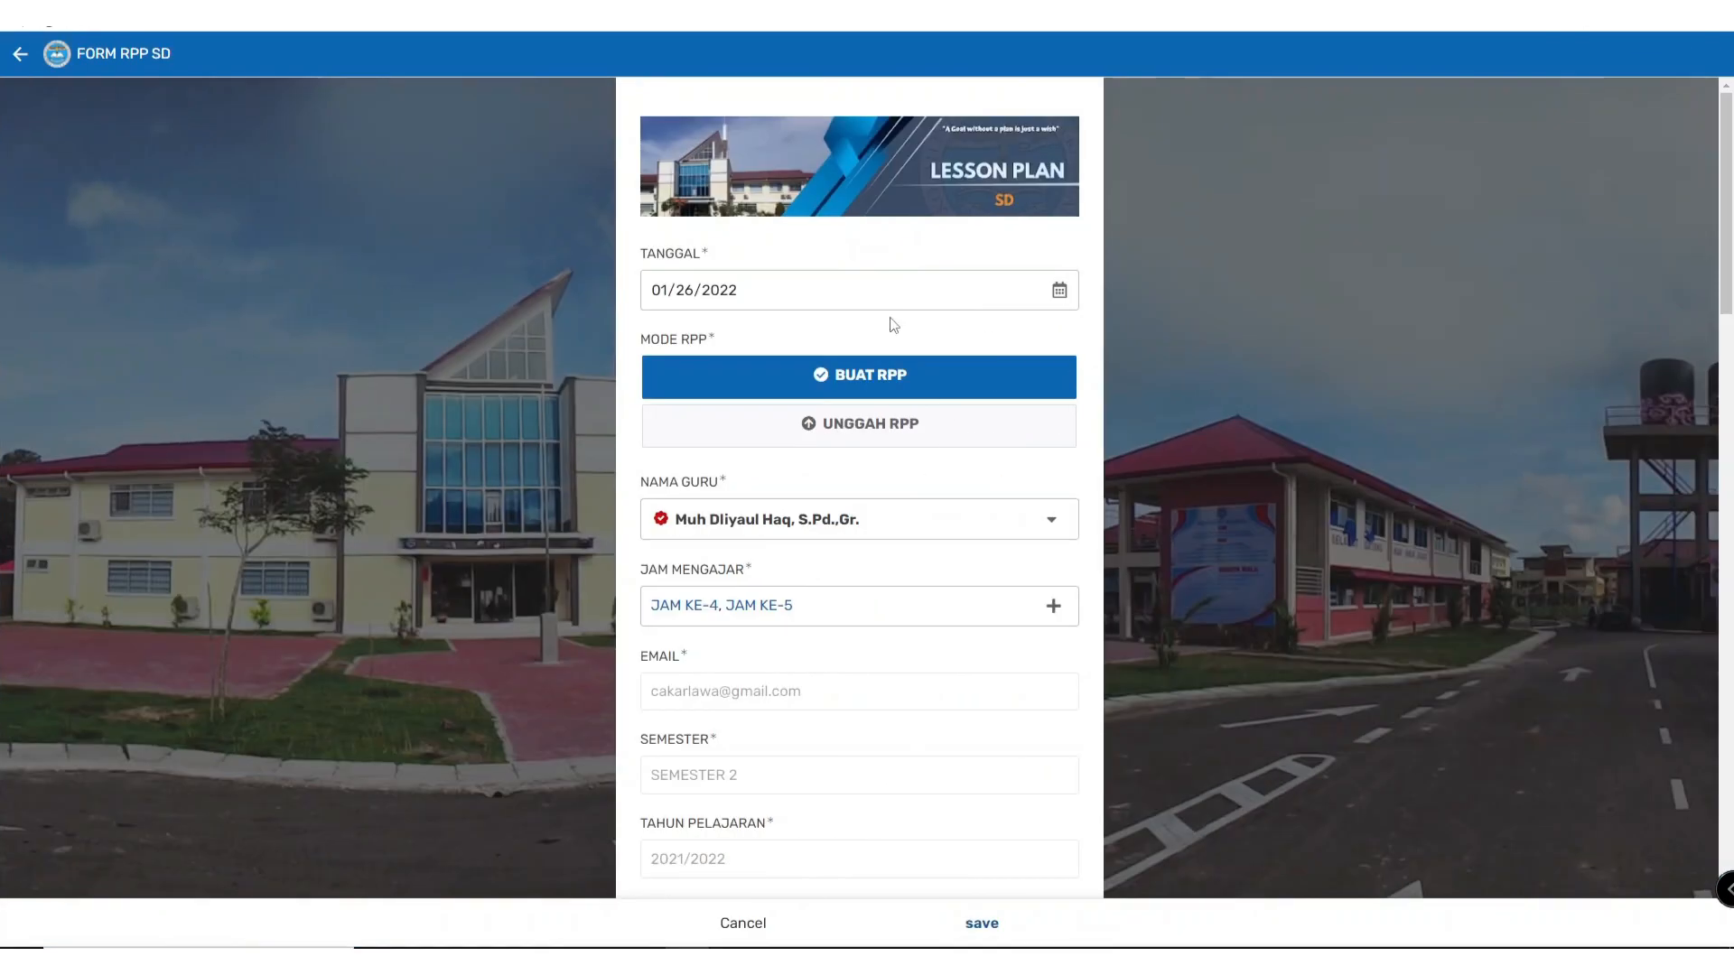
scroll(840, 470, "down", 20)
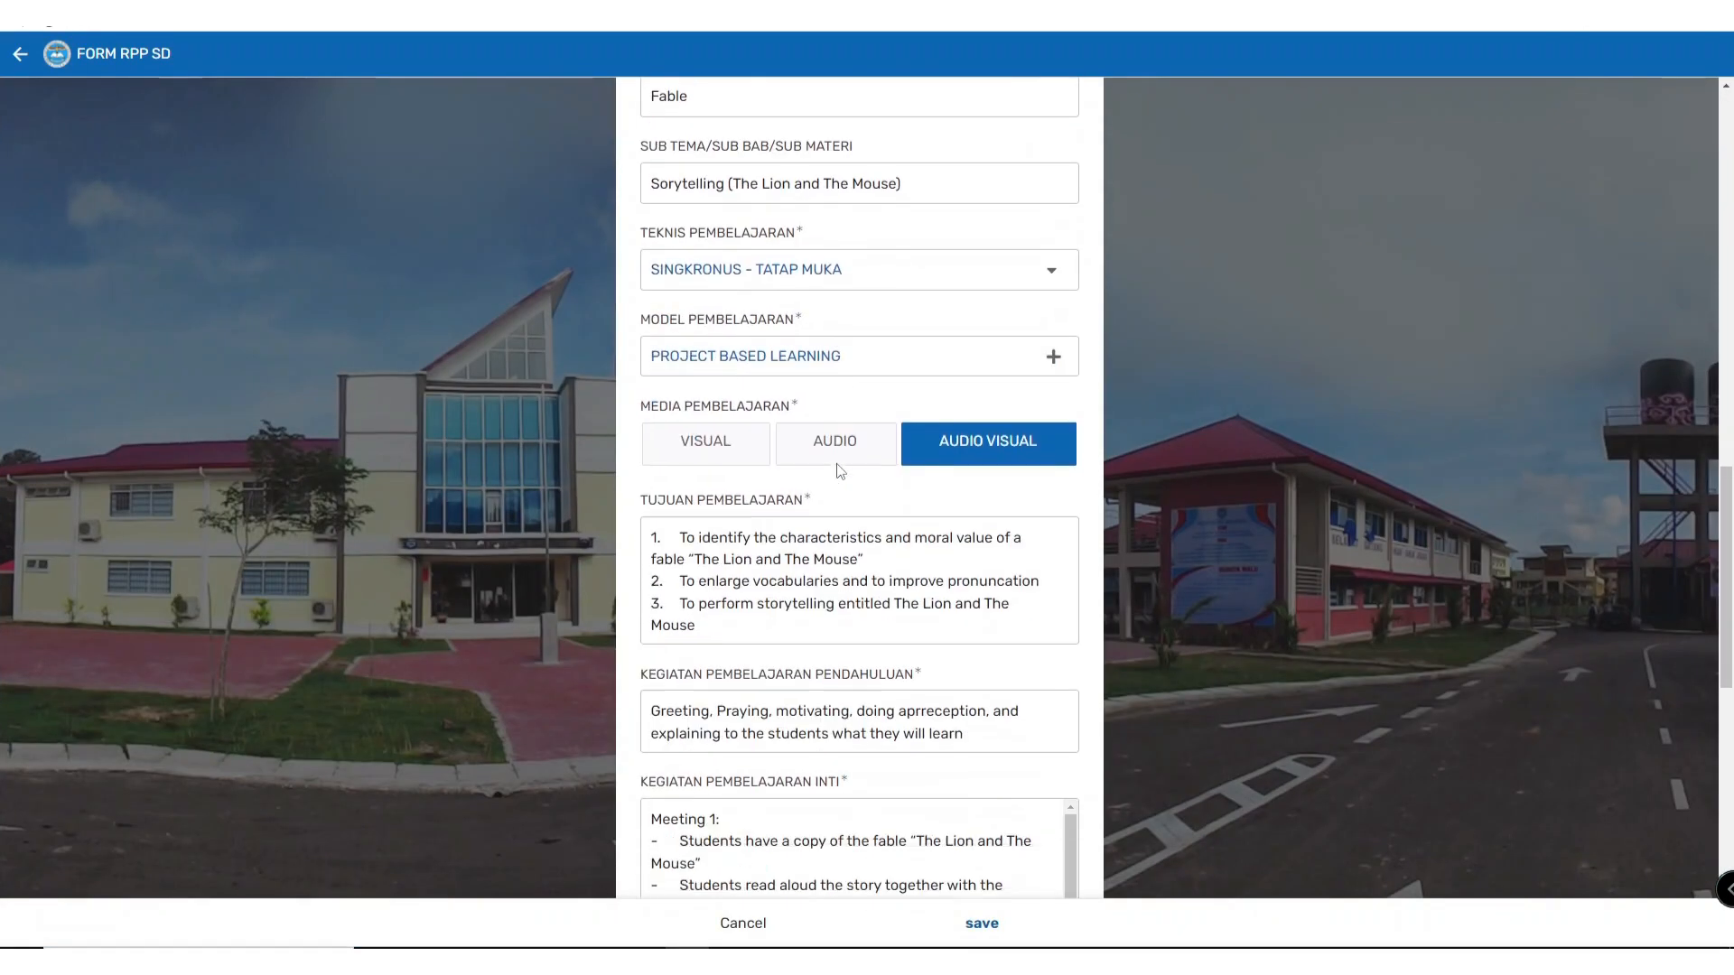
scroll(840, 470, "up", 20)
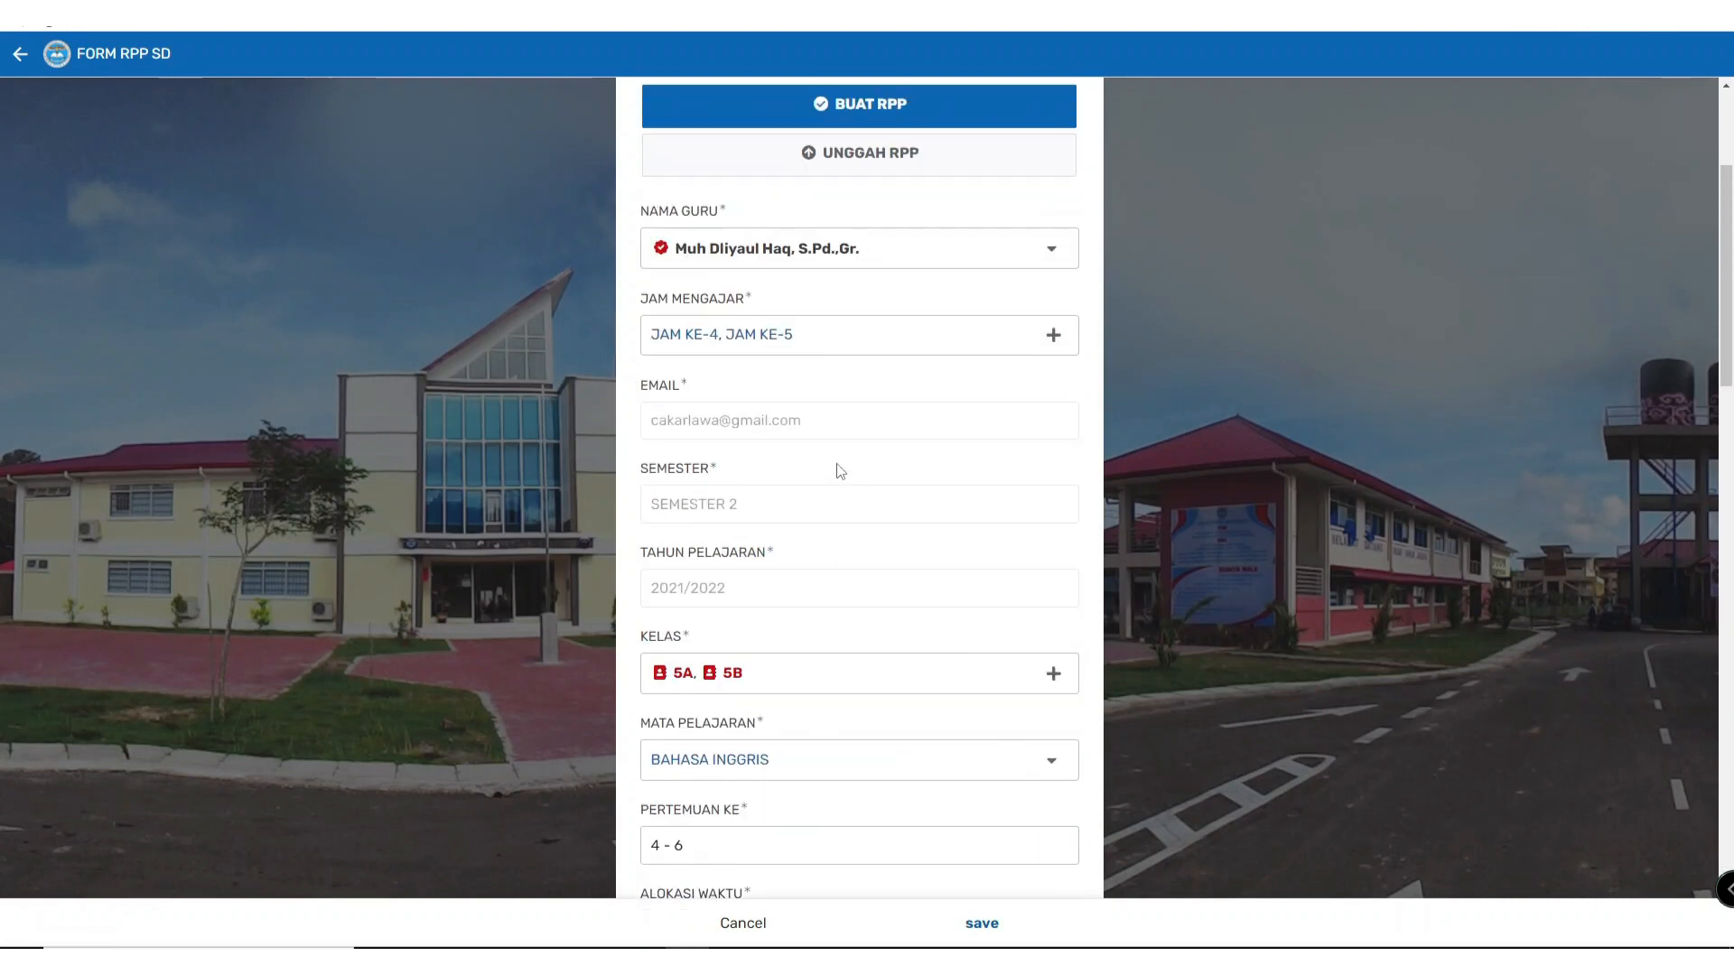
scroll(894, 386, "up", 3)
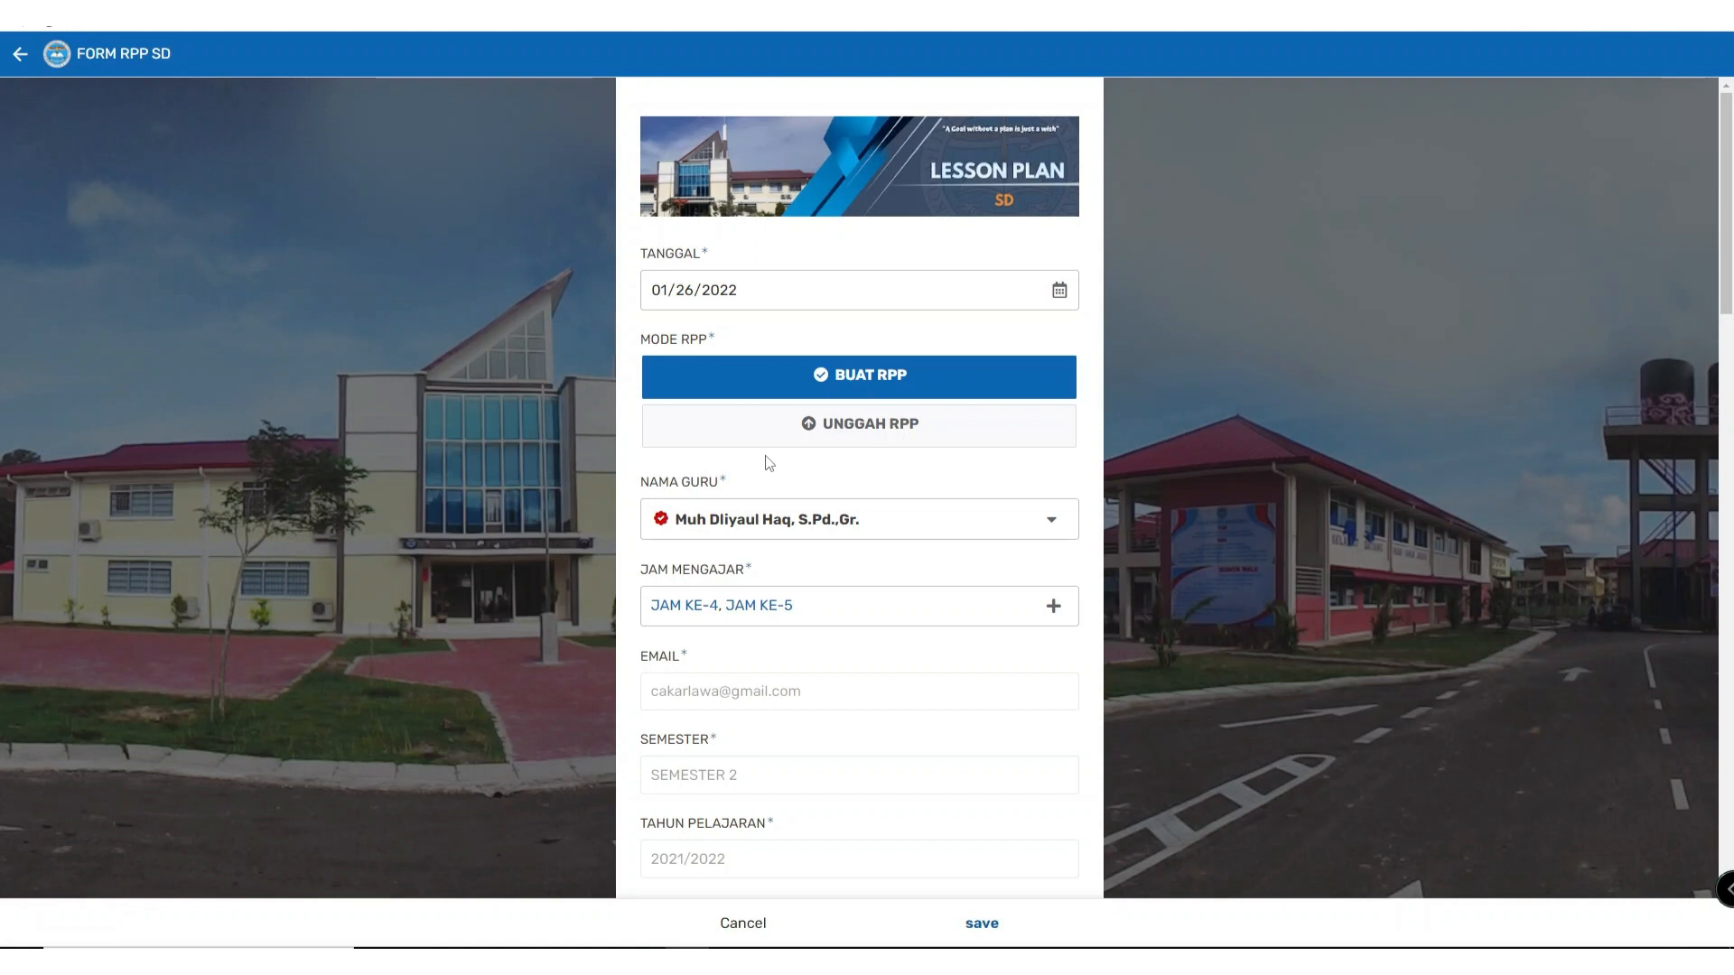
Step: Set the duplicate's KELAS selection to 6A only and save the lesson plan
scroll(768, 462, "down", 5)
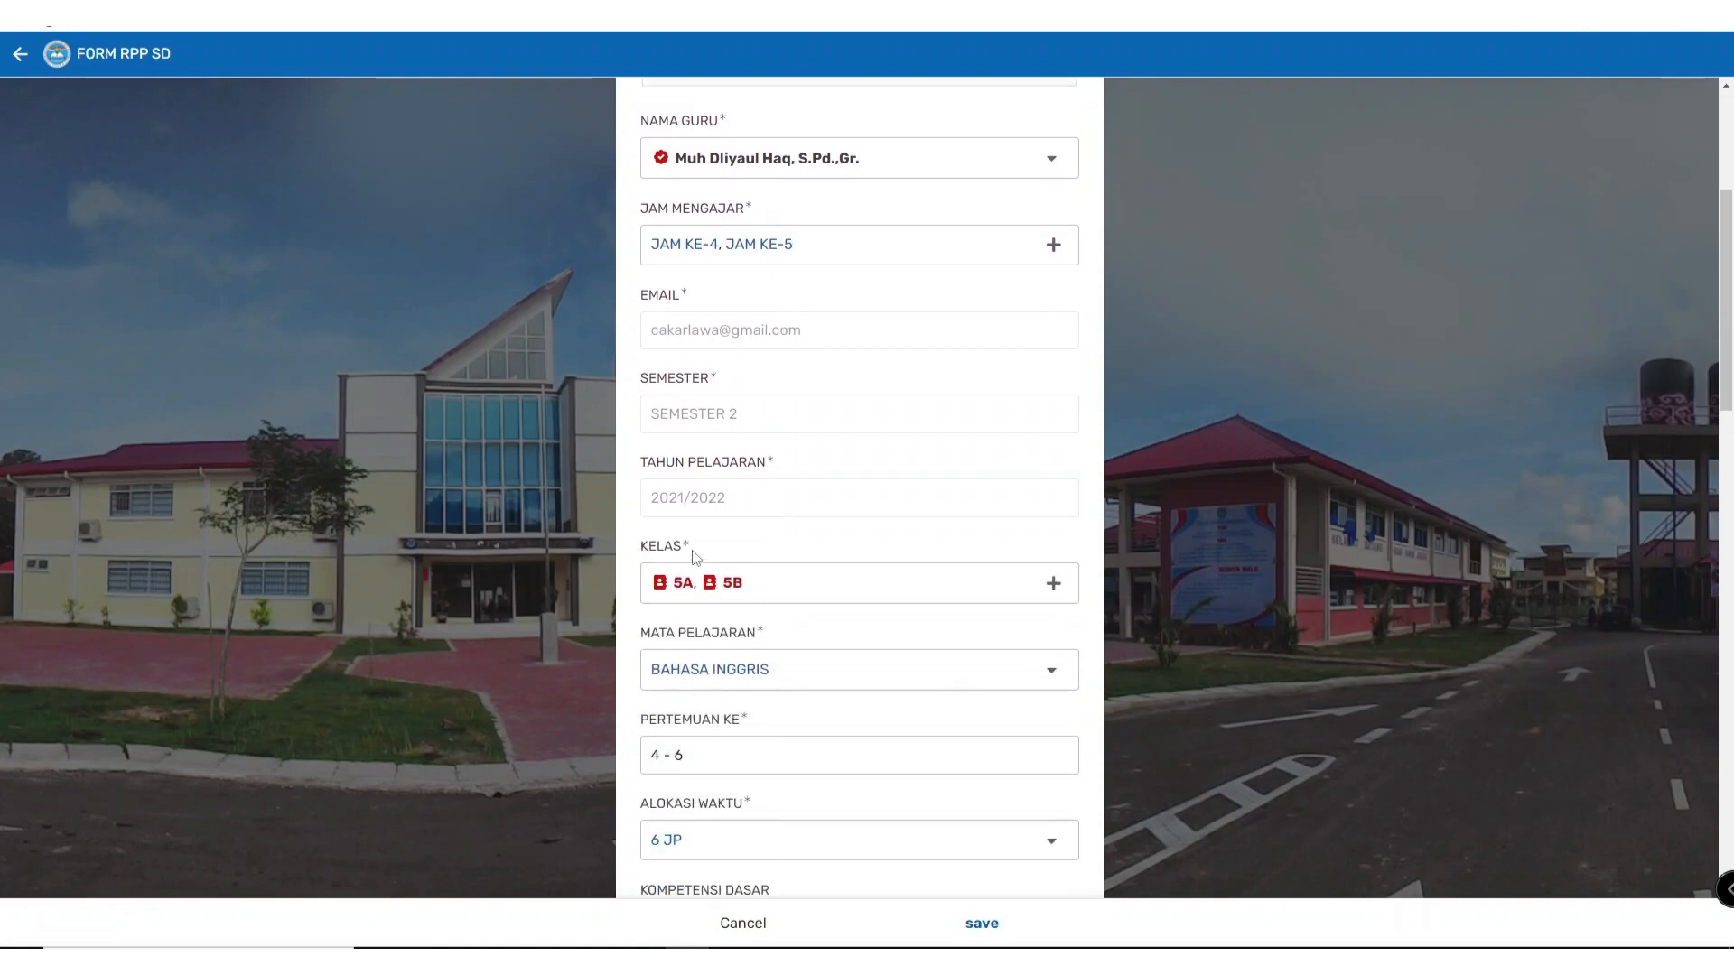
left_click(790, 577)
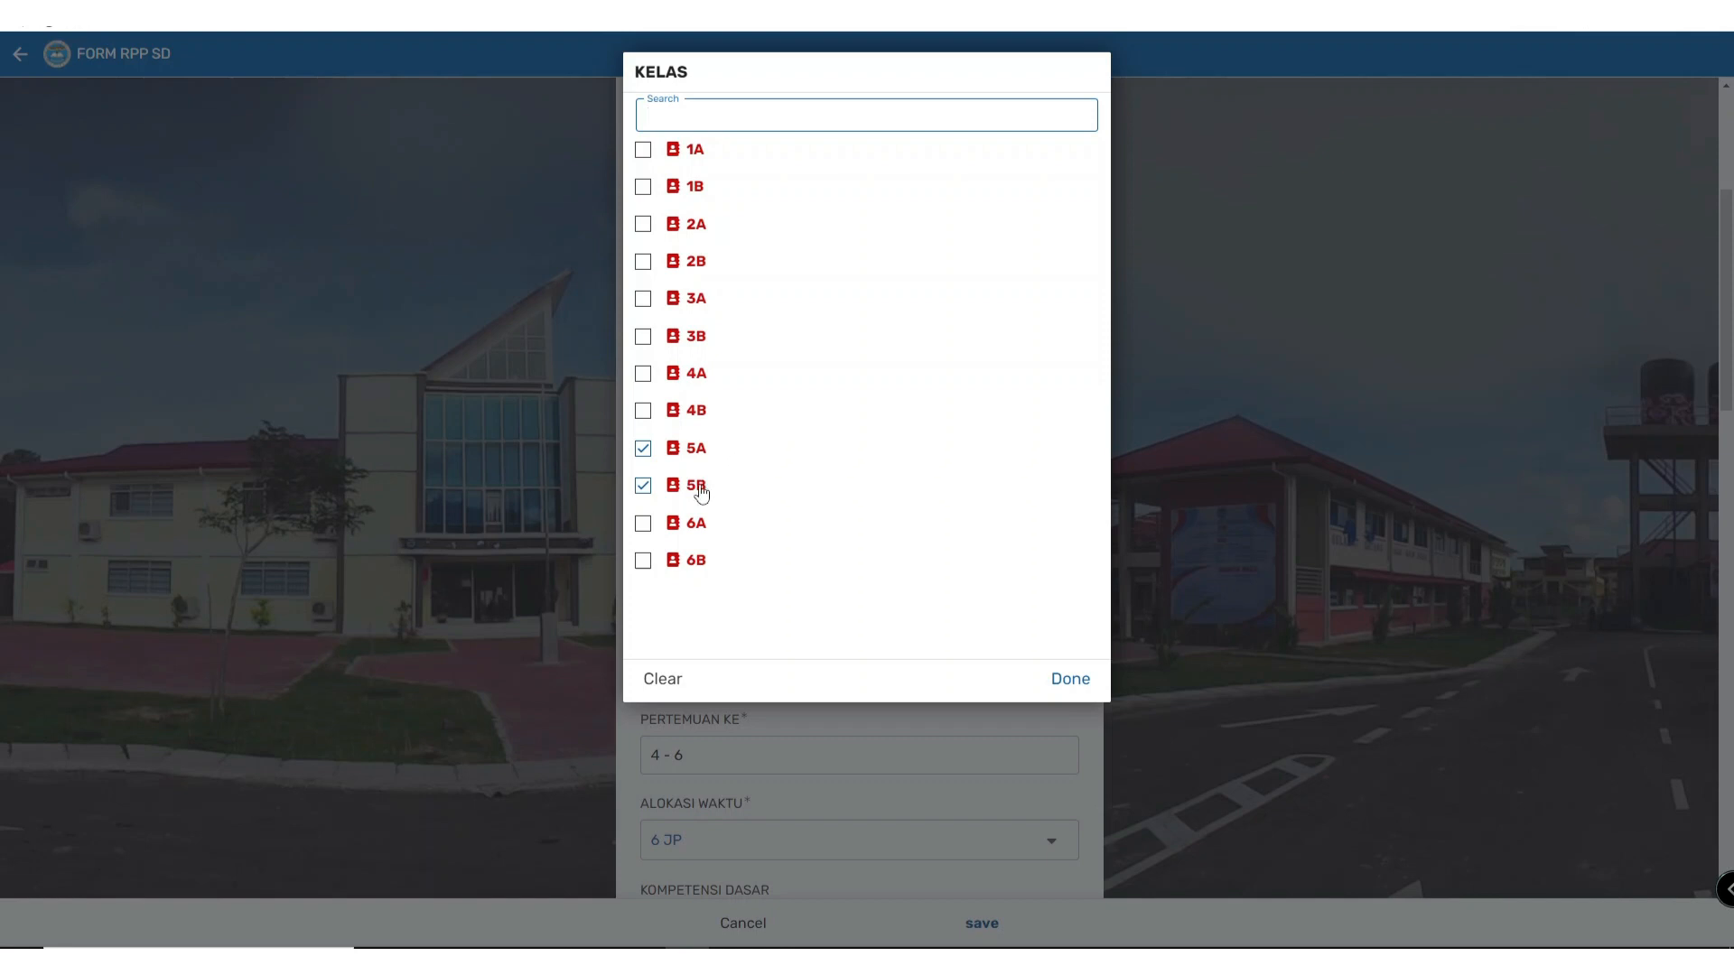
left_click(647, 531)
left_click(643, 488)
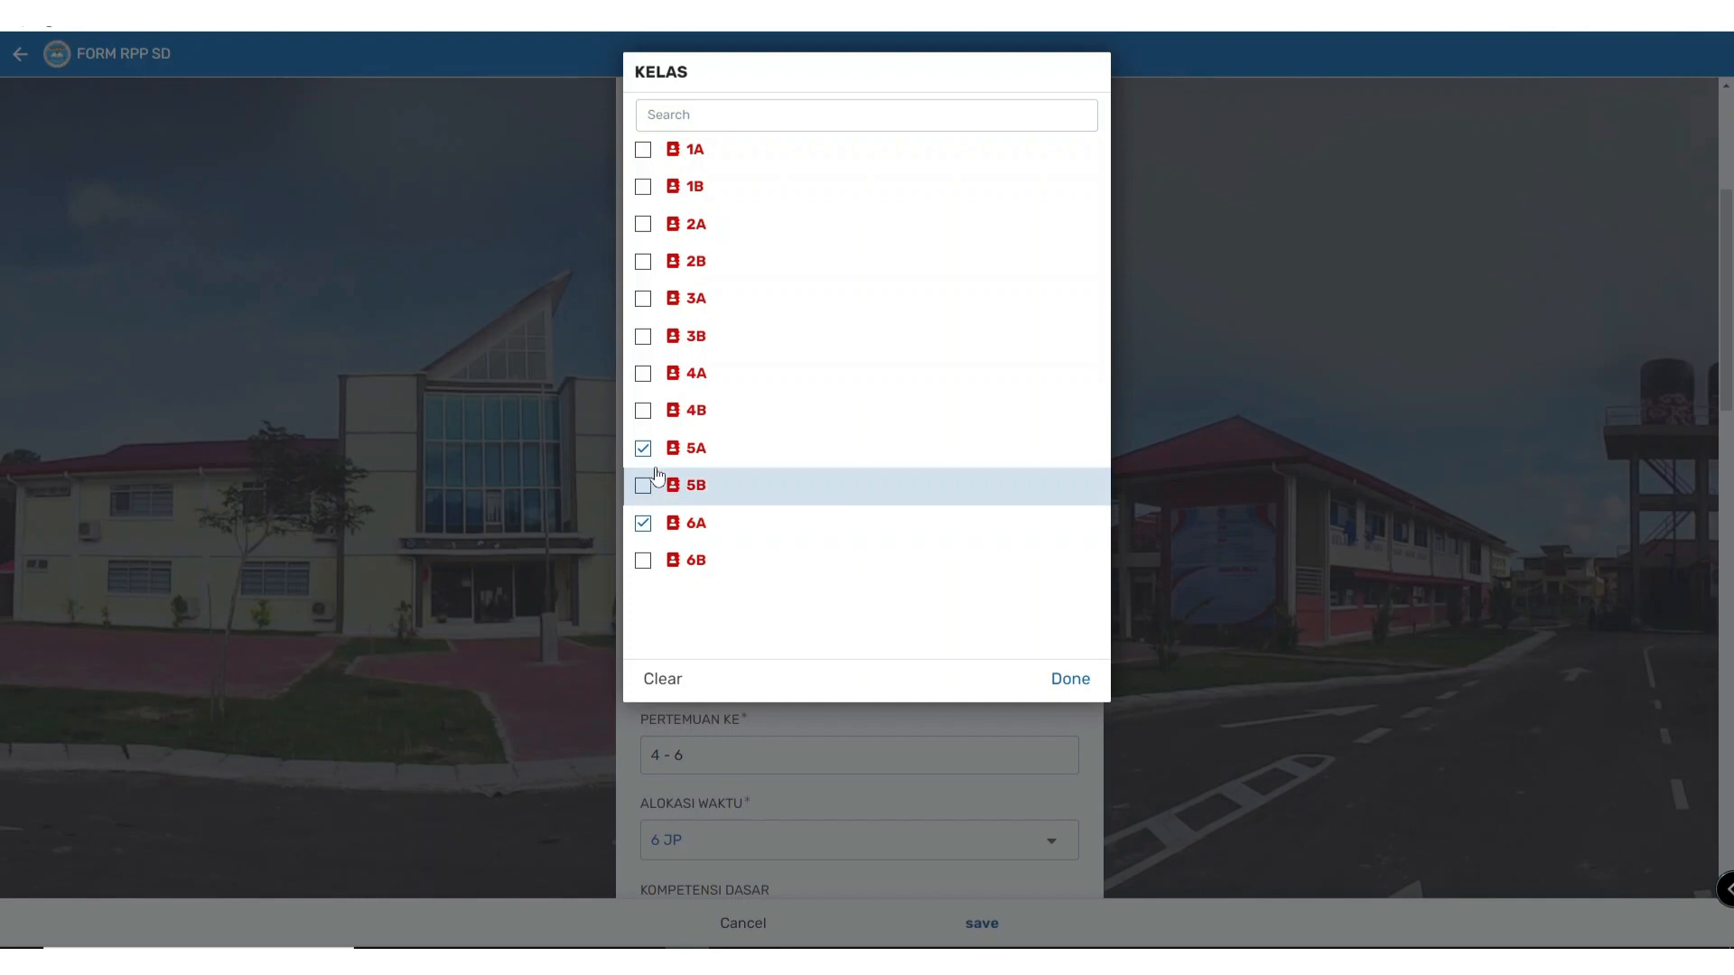
left_click(643, 450)
left_click(1065, 683)
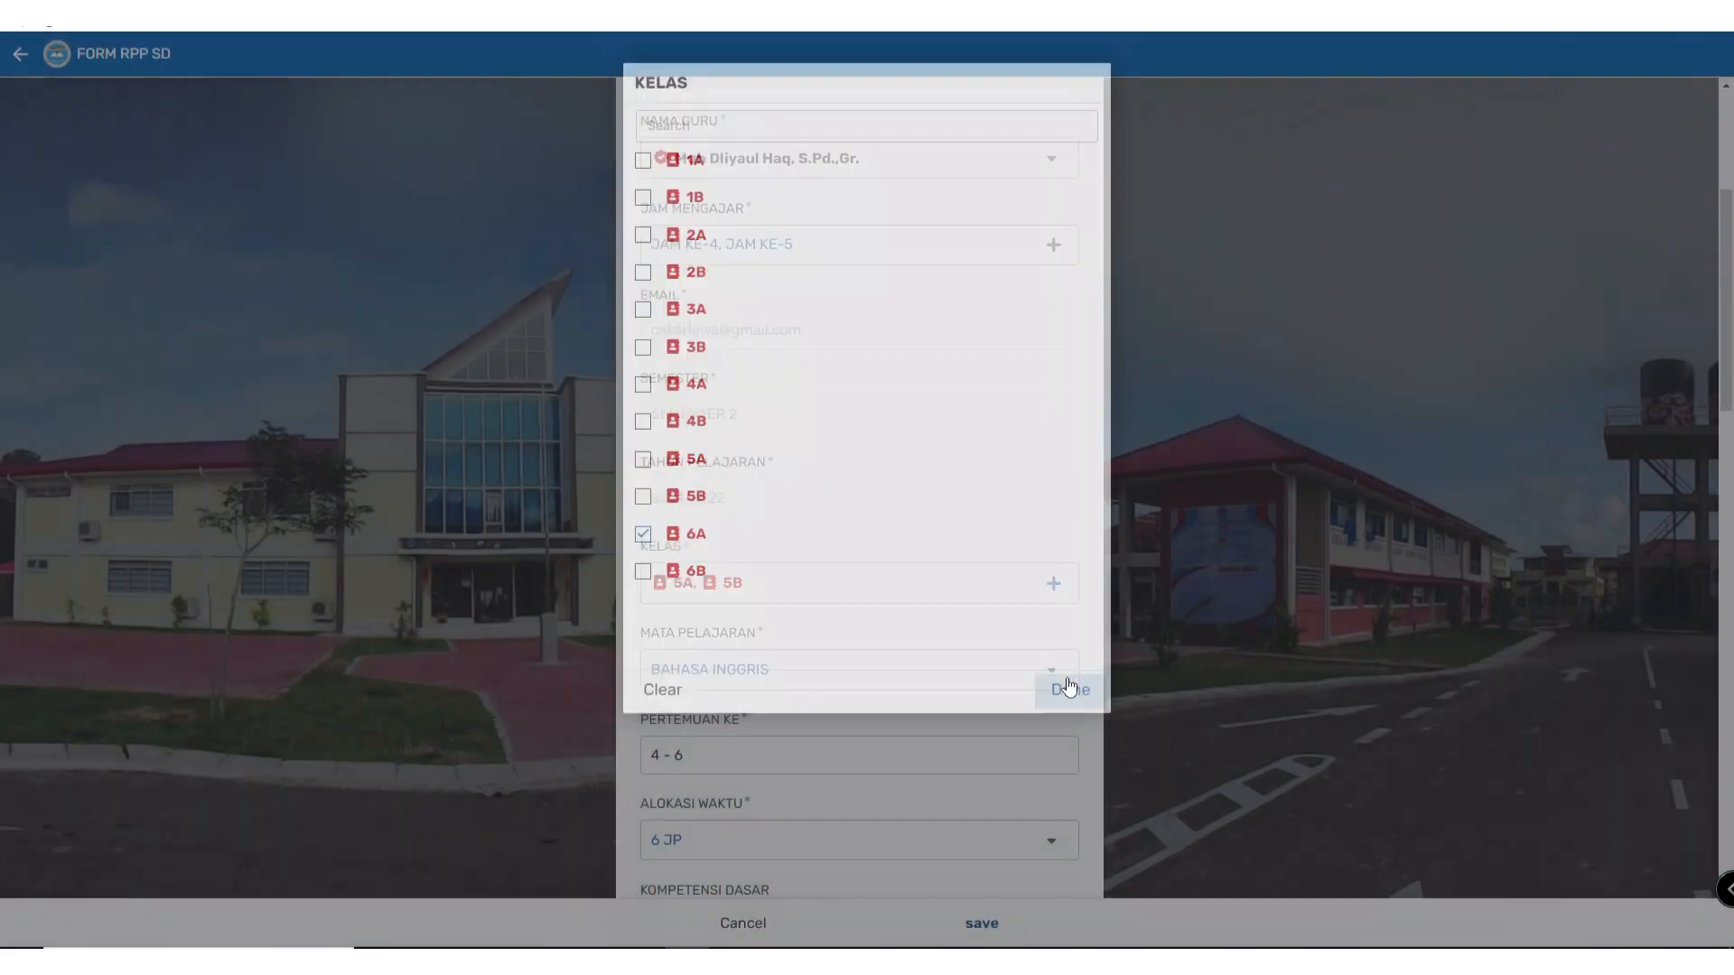
scroll(864, 587, "down", 5)
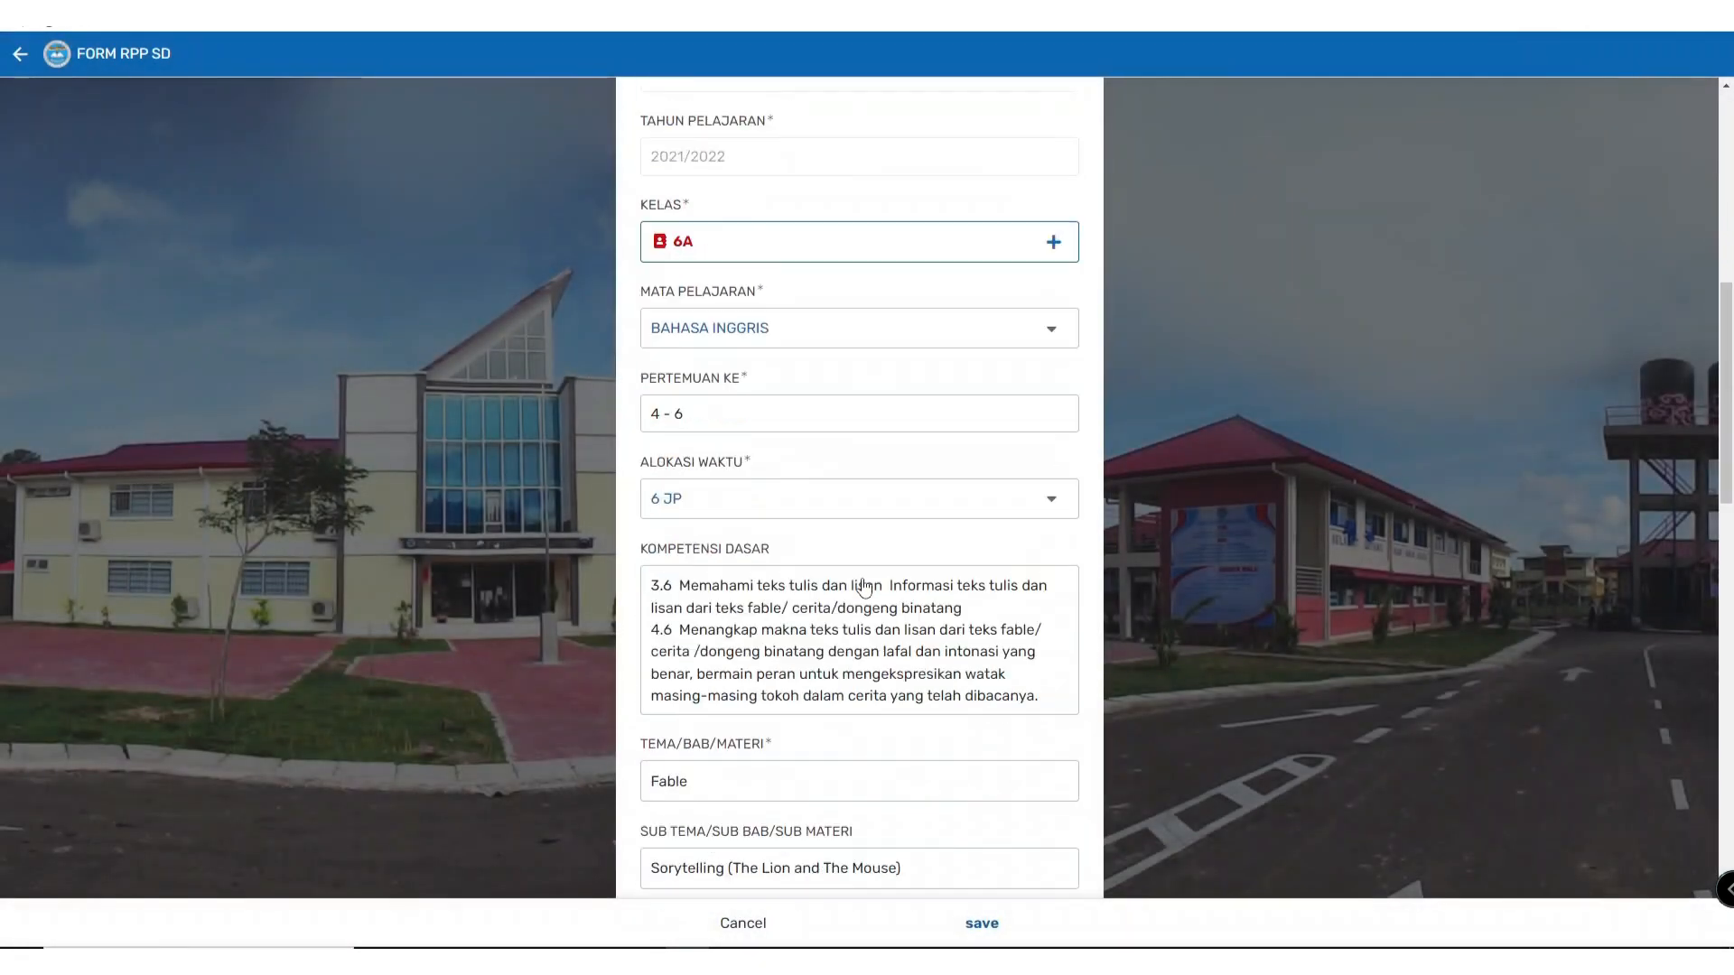
left_click(985, 923)
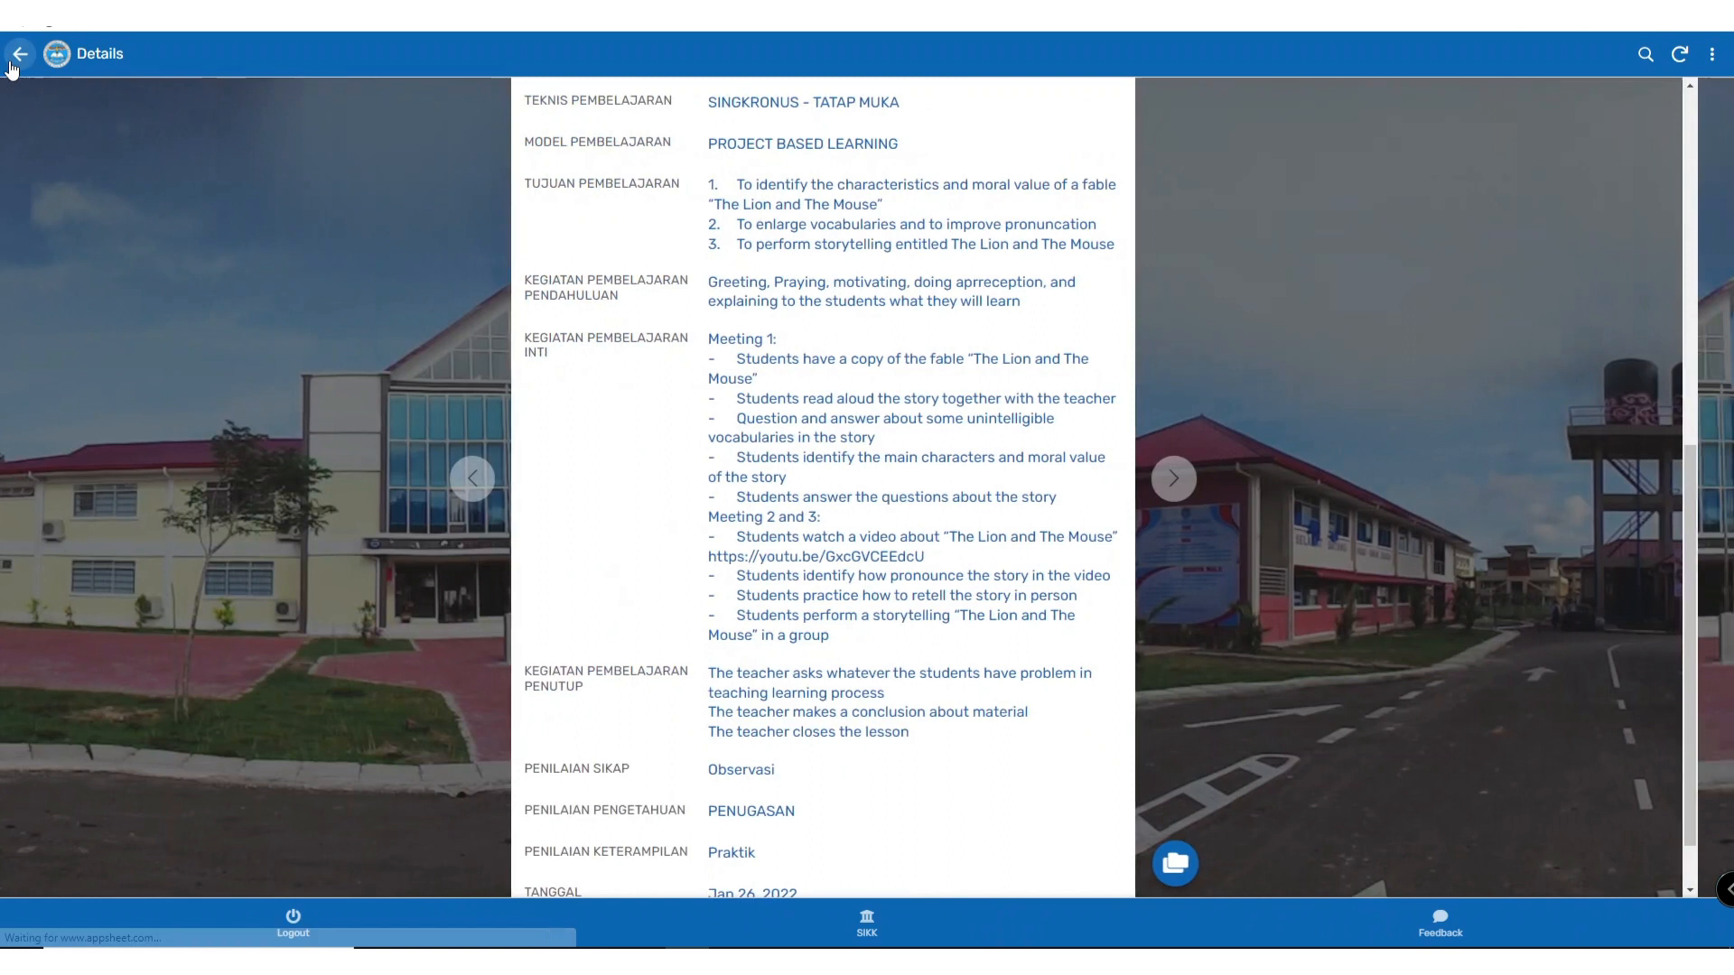
Step: Generate the PDFs of the February 21 and February 15, 2022 lesson plans together from the RPP SD list and sync the app
left_click(20, 53)
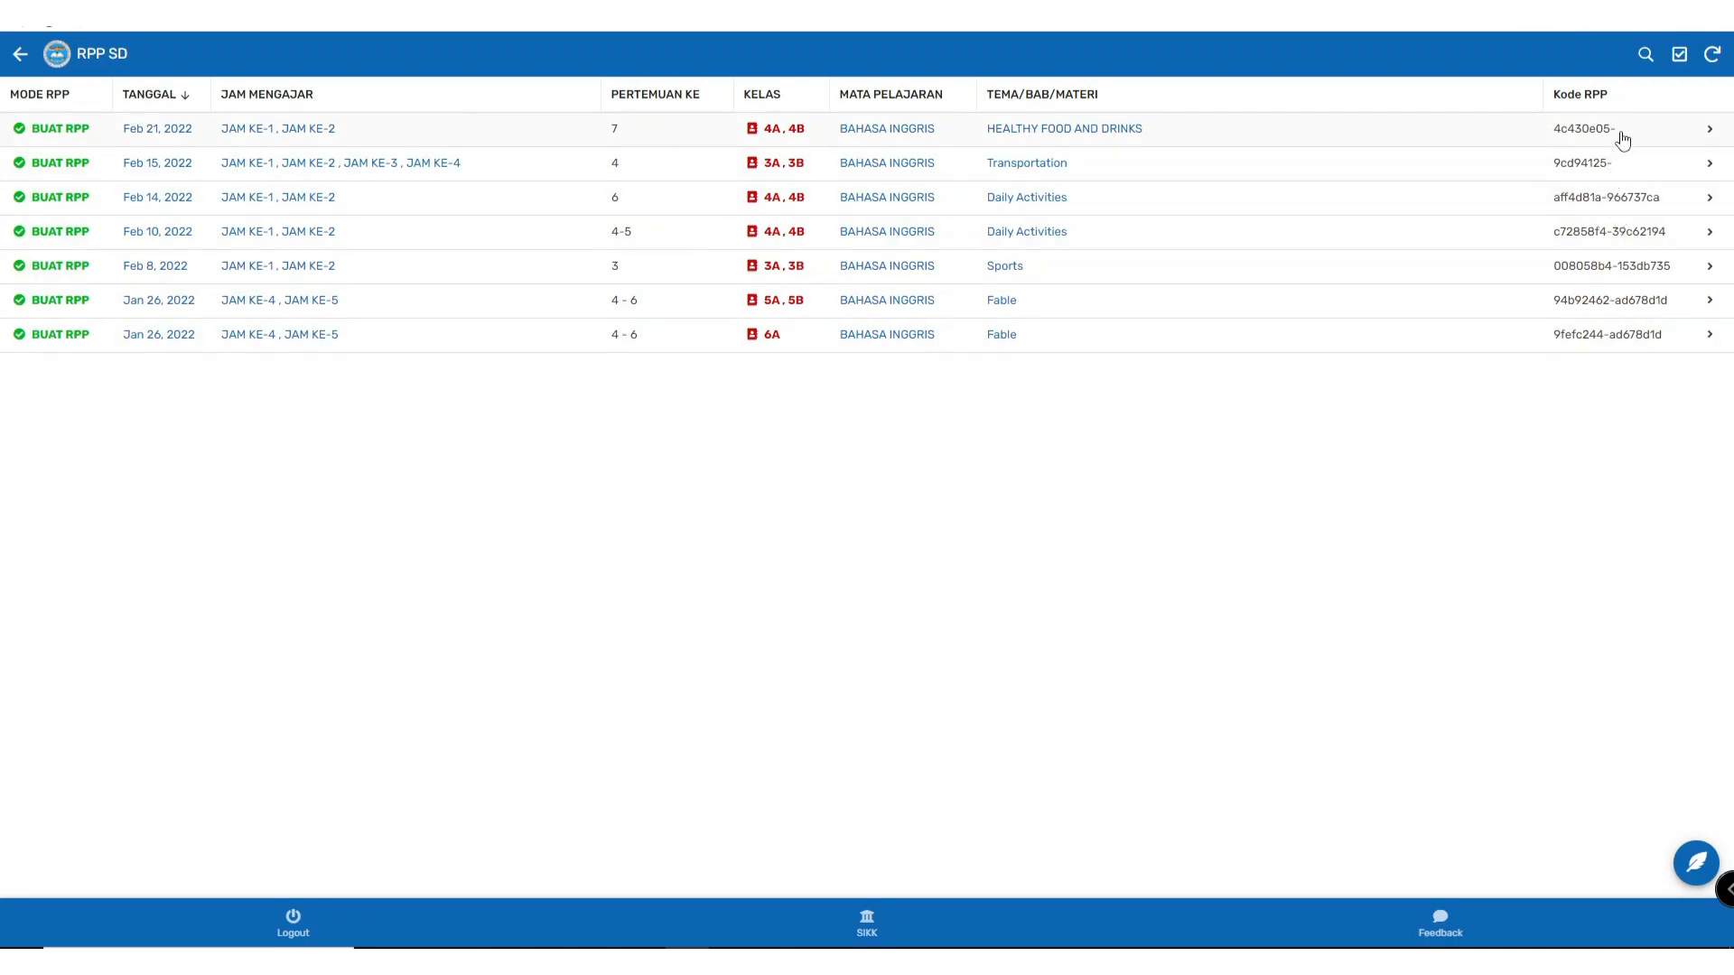
left_click(1679, 56)
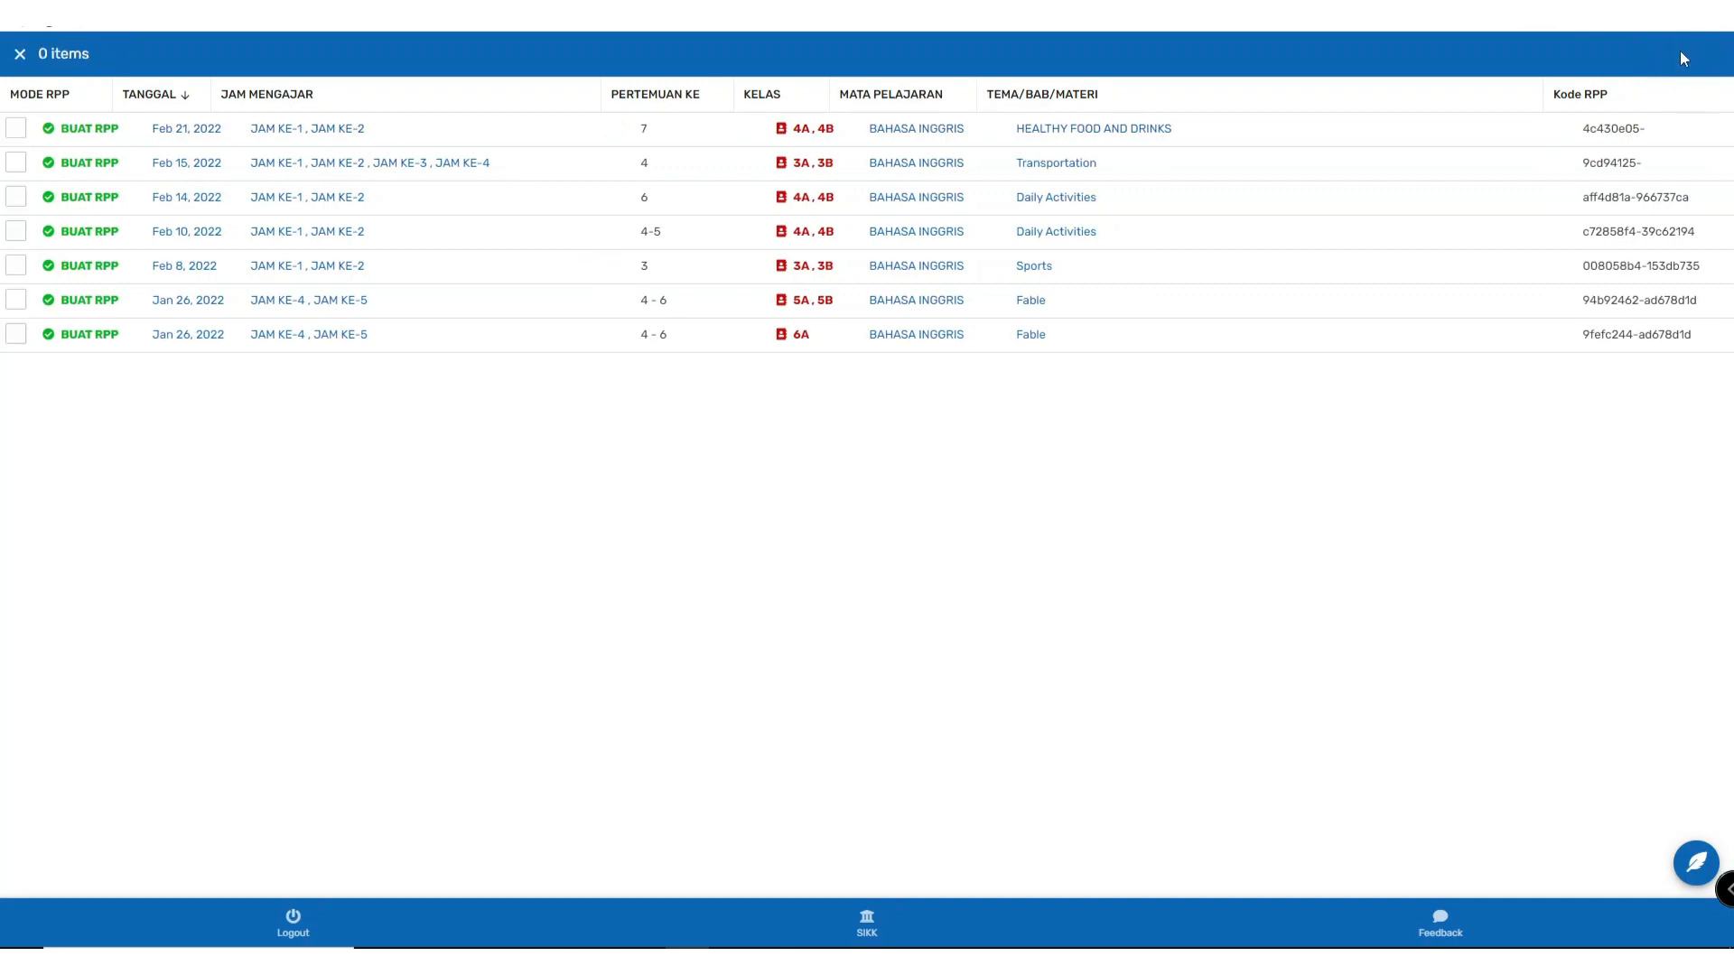
left_click(16, 131)
left_click(16, 163)
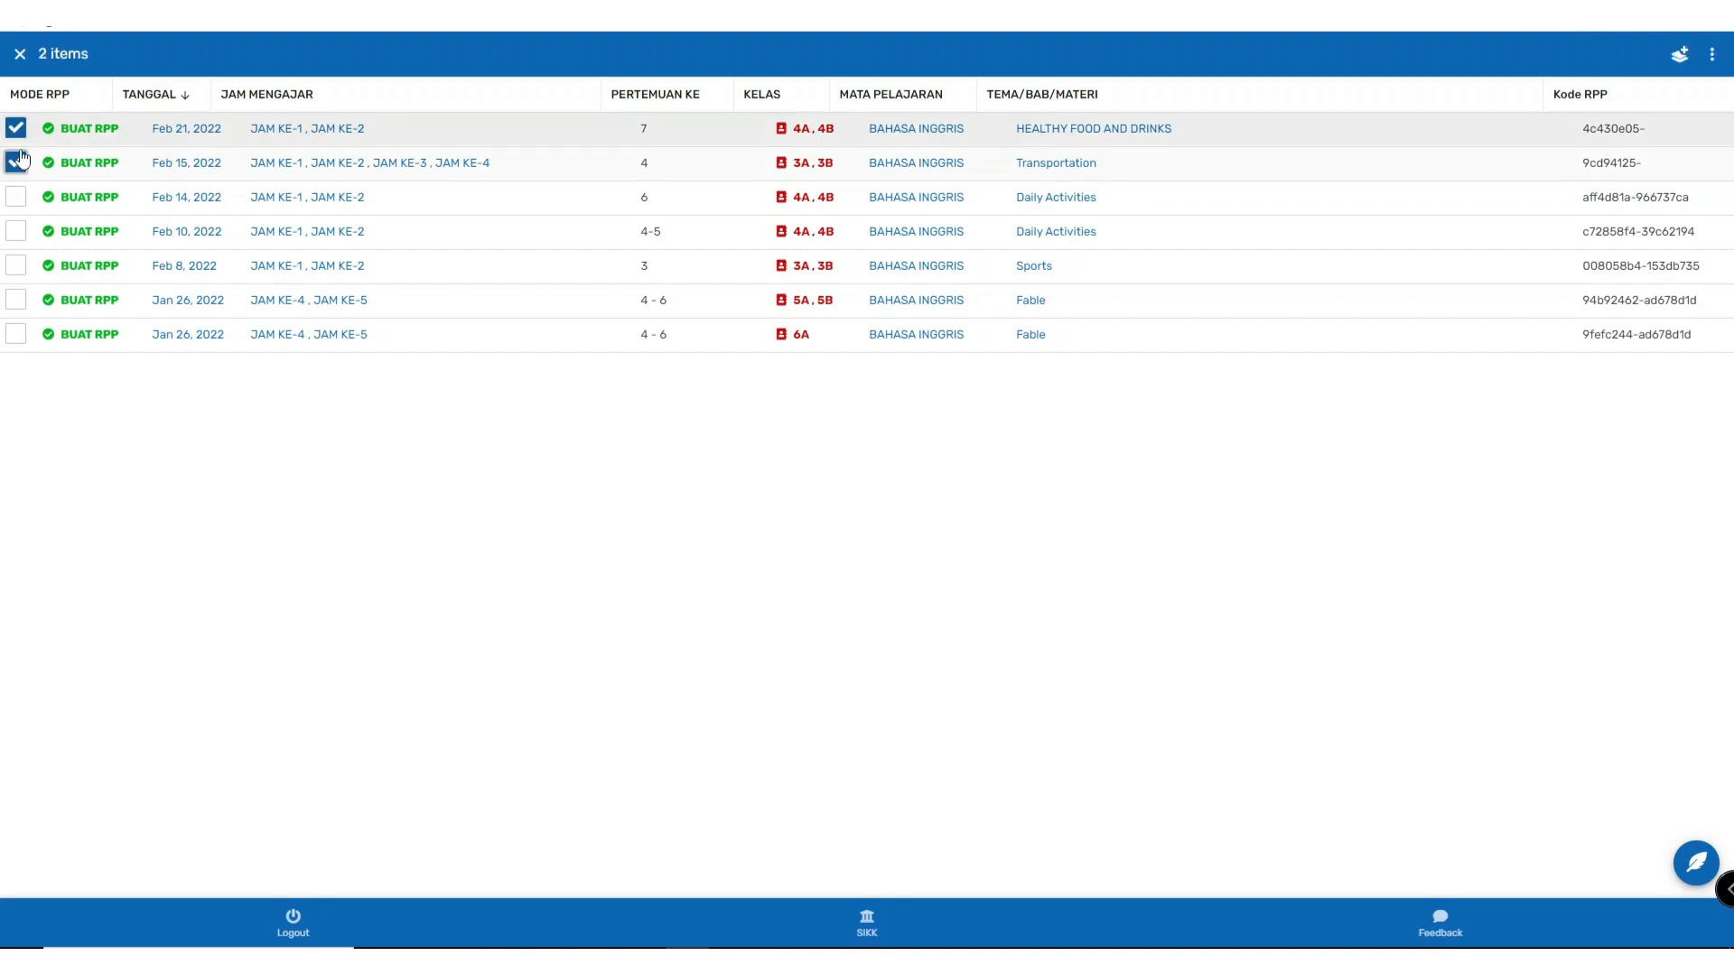
left_click(1682, 56)
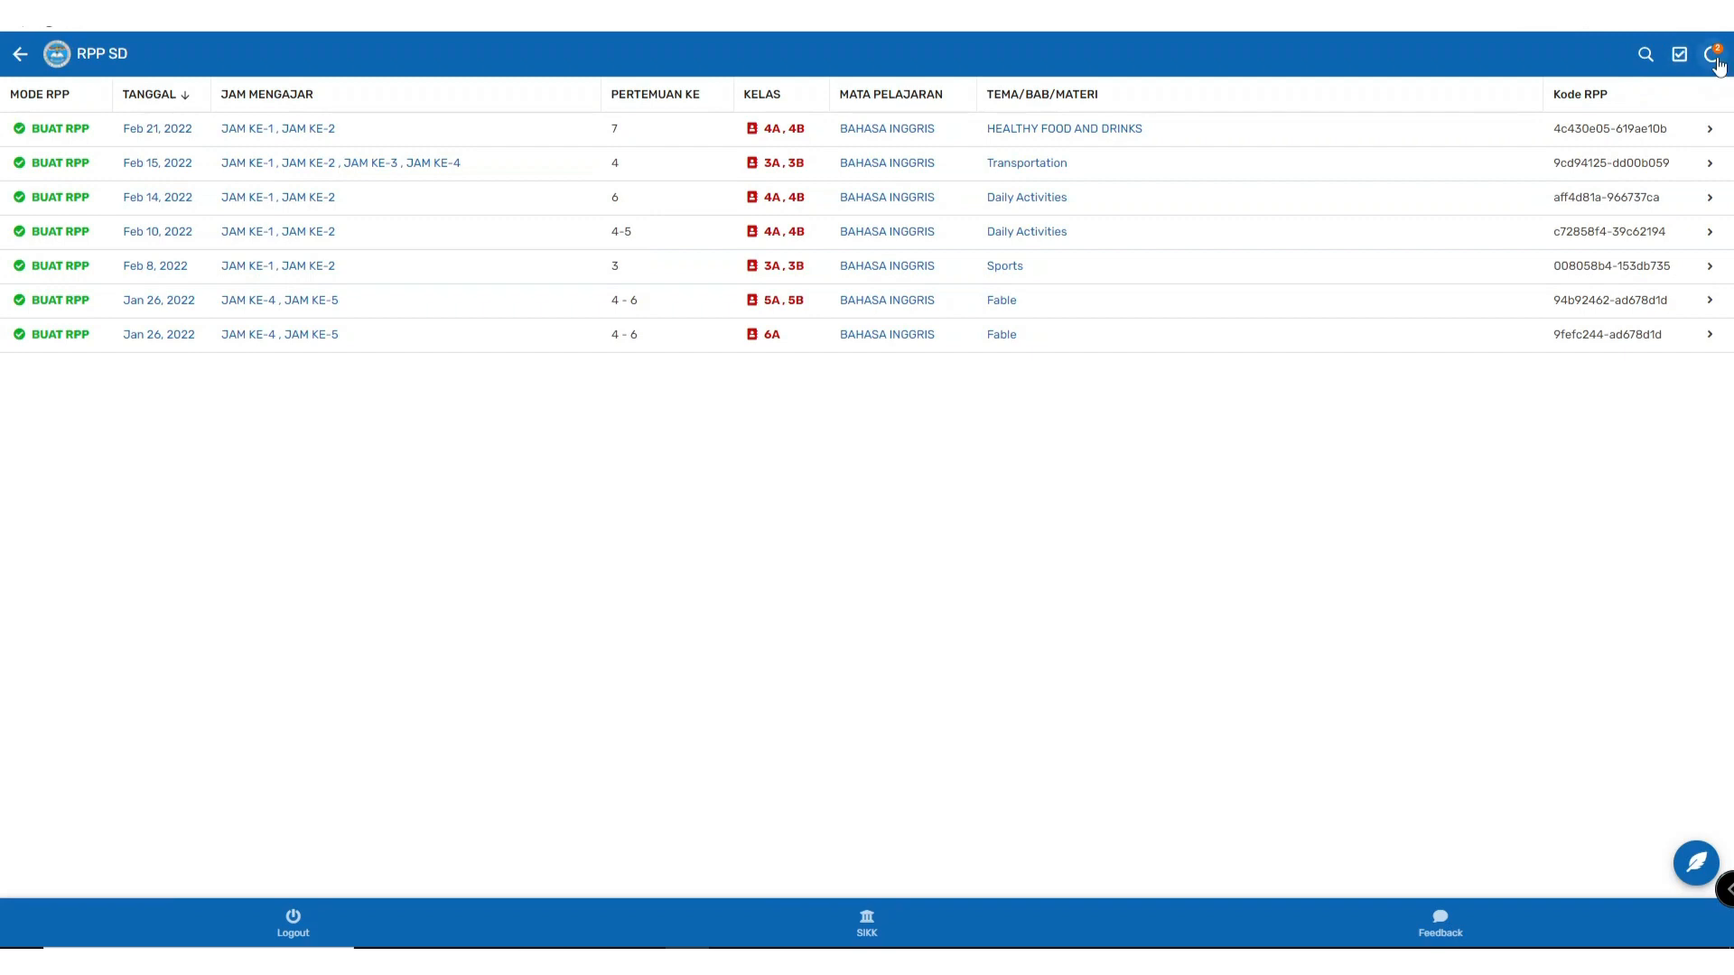
left_click(1714, 58)
Step: Open the HEALTHY FOOD AND DRINKS lesson plan's generated PDF, examine it, and close it to return to the app
left_click(1600, 134)
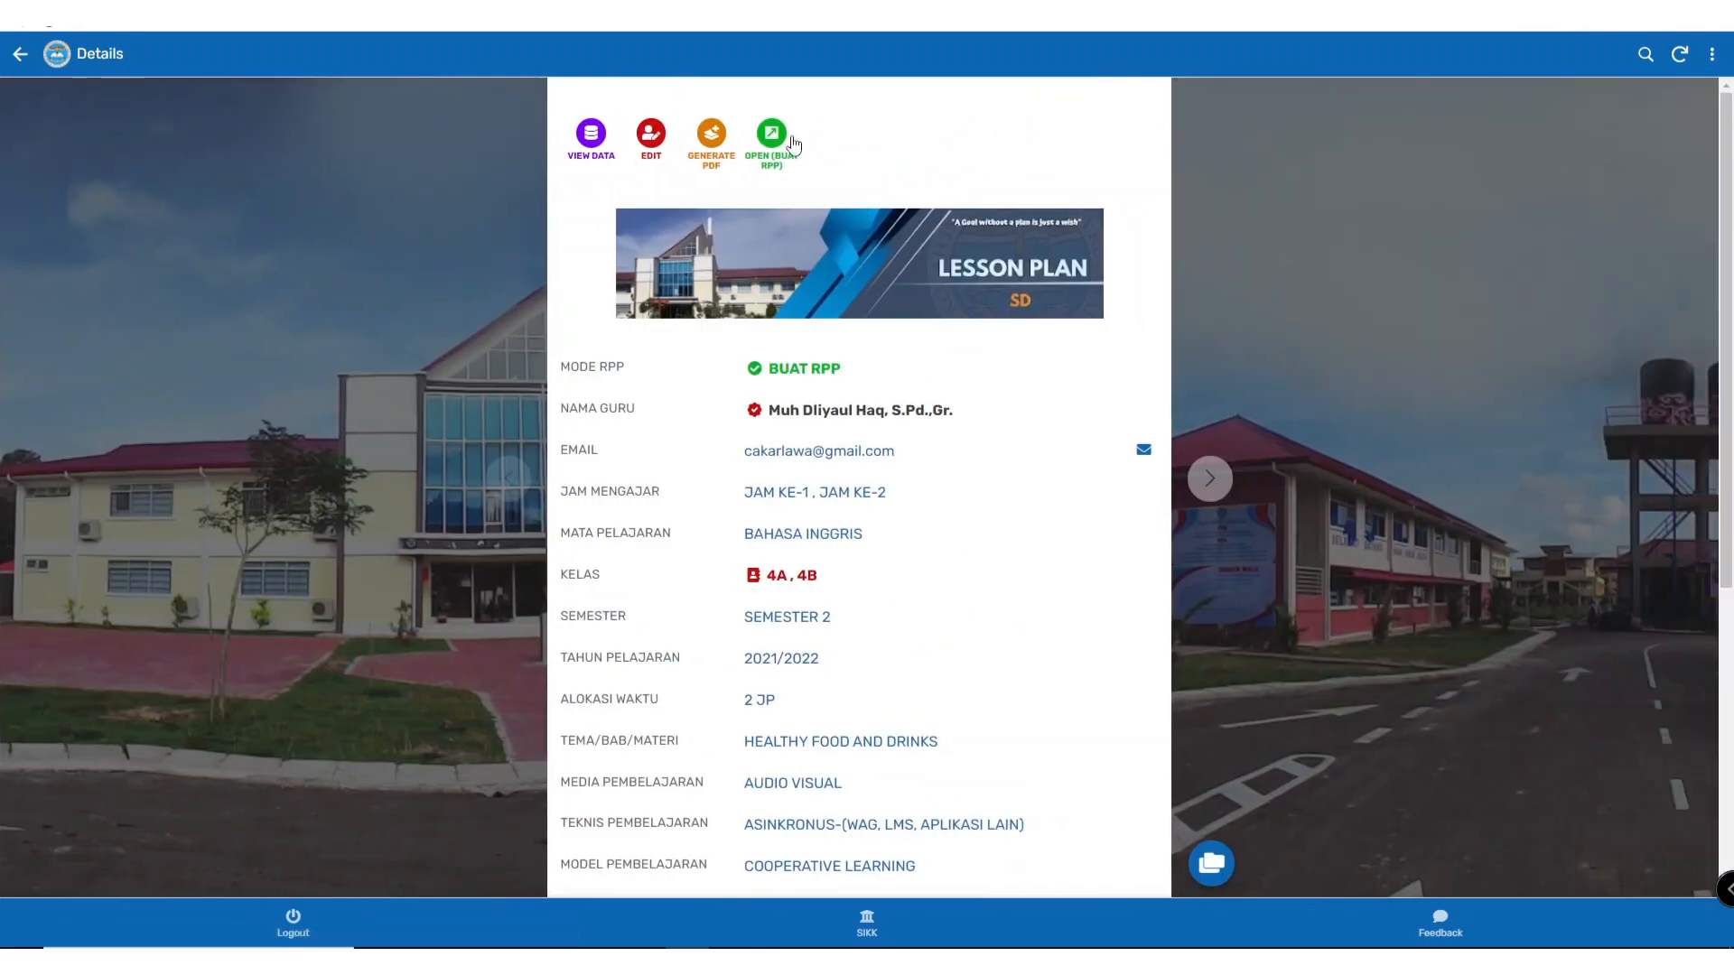
left_click(791, 140)
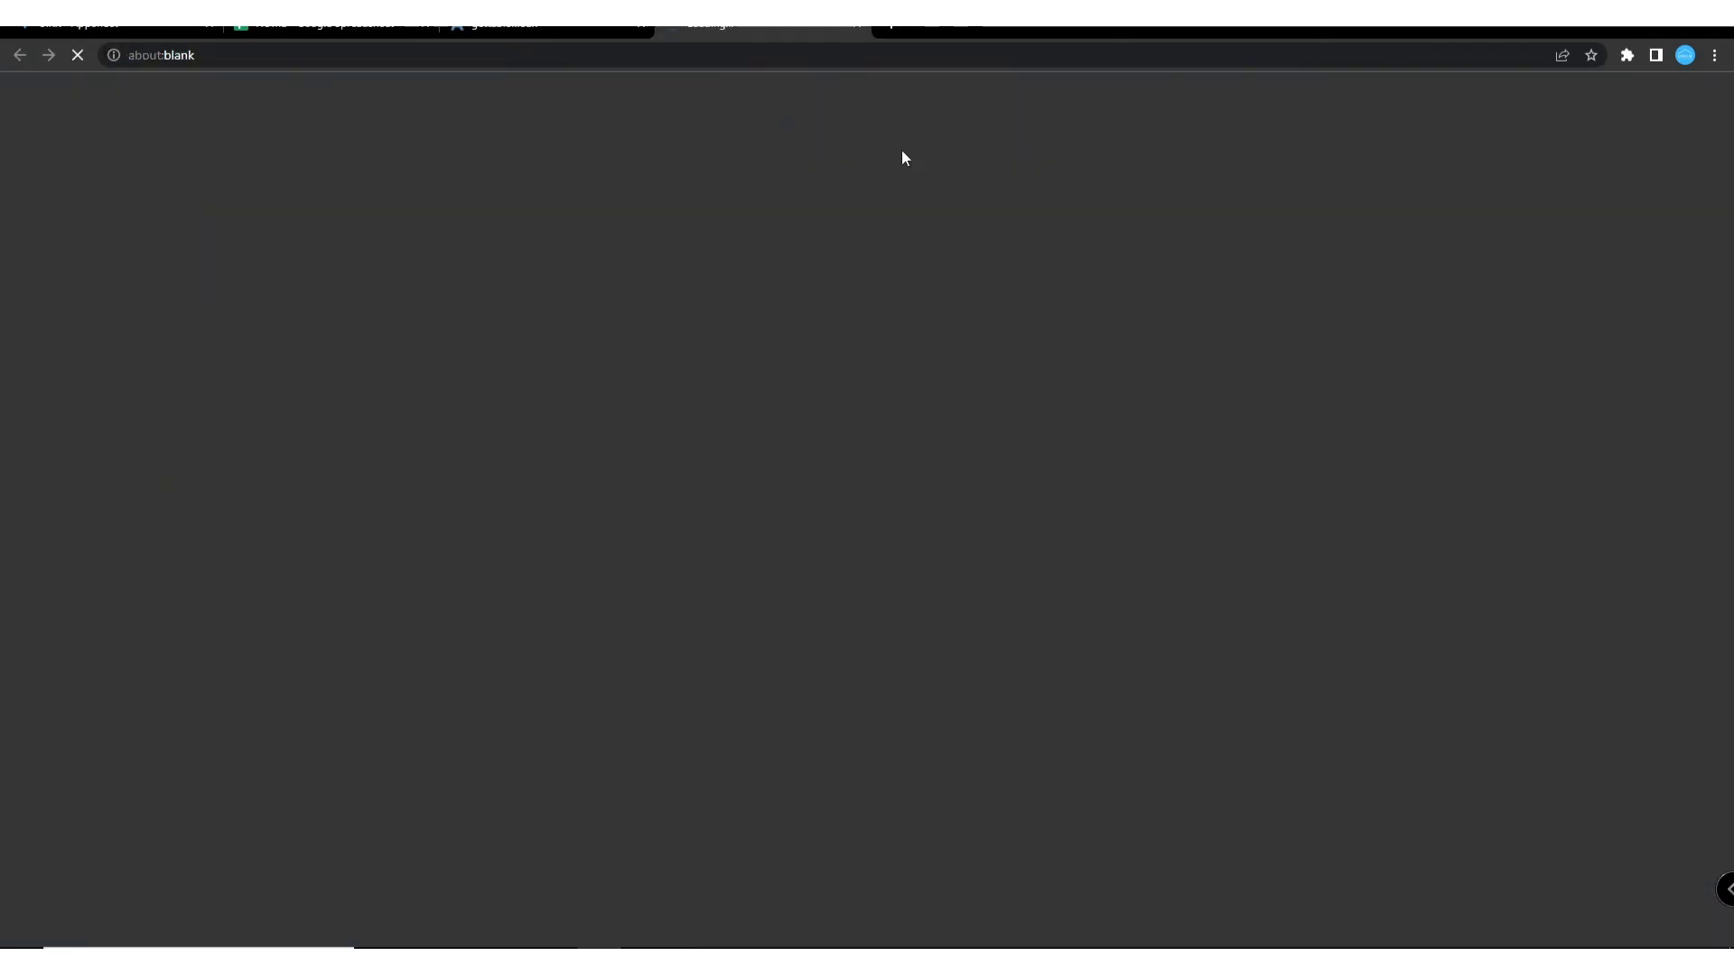
scroll(910, 309, "down", 3)
scroll(924, 361, "up", 3)
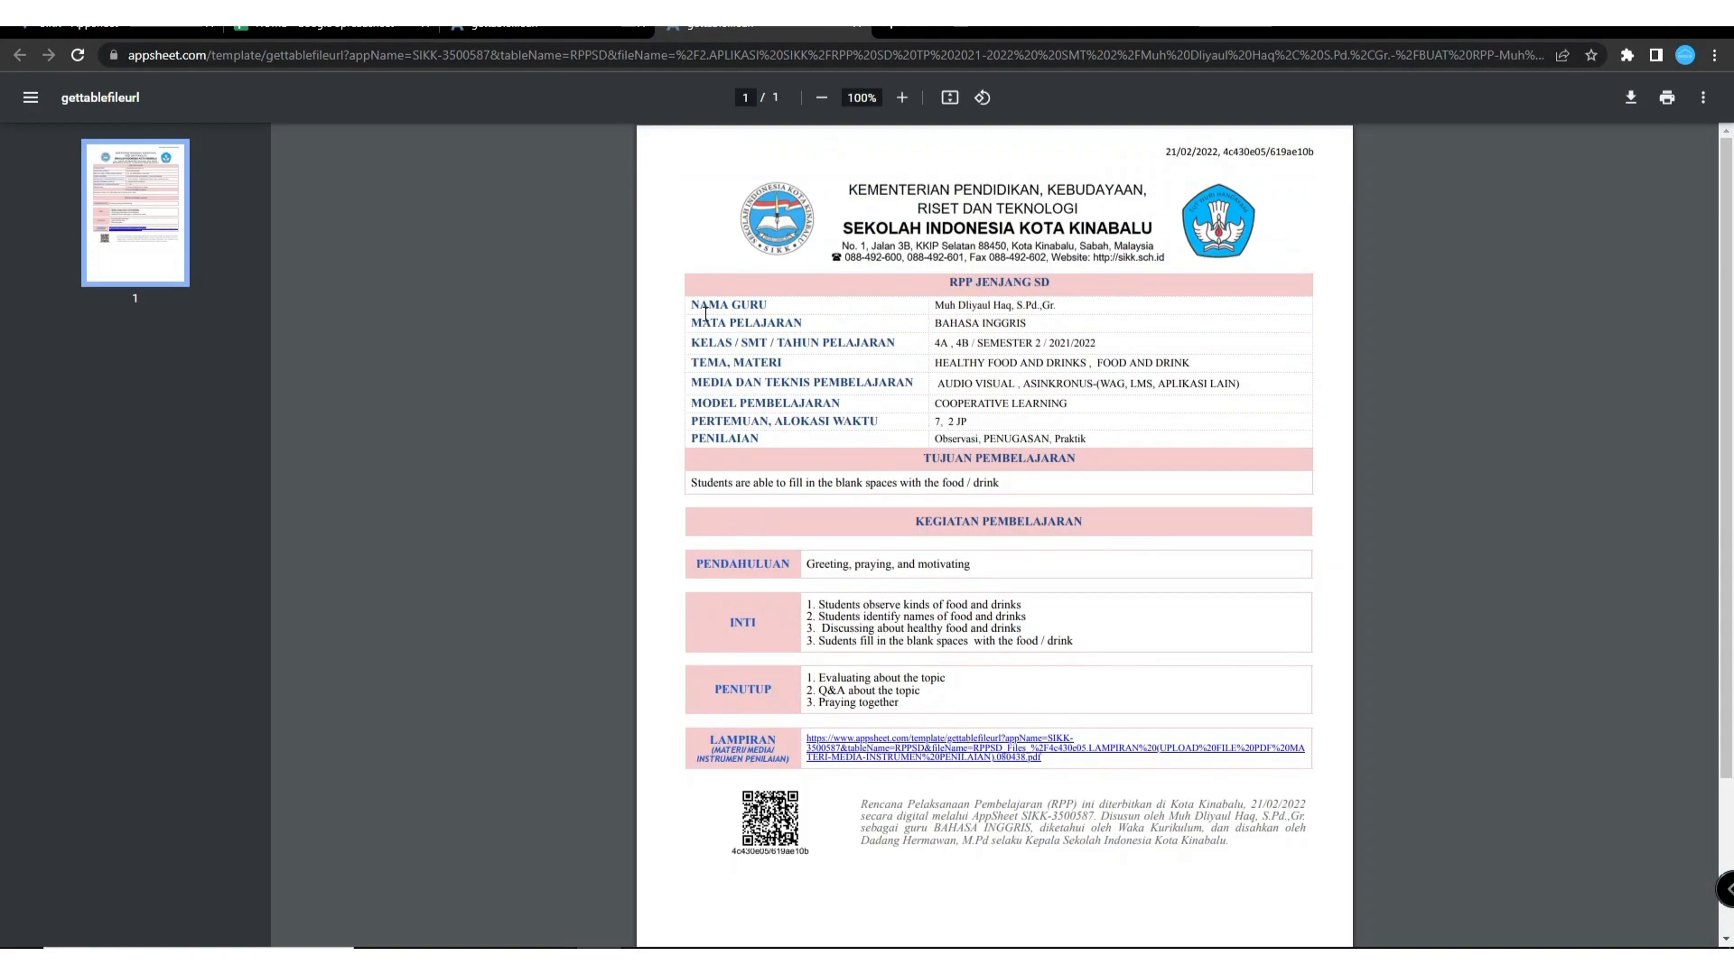
left_click(858, 28)
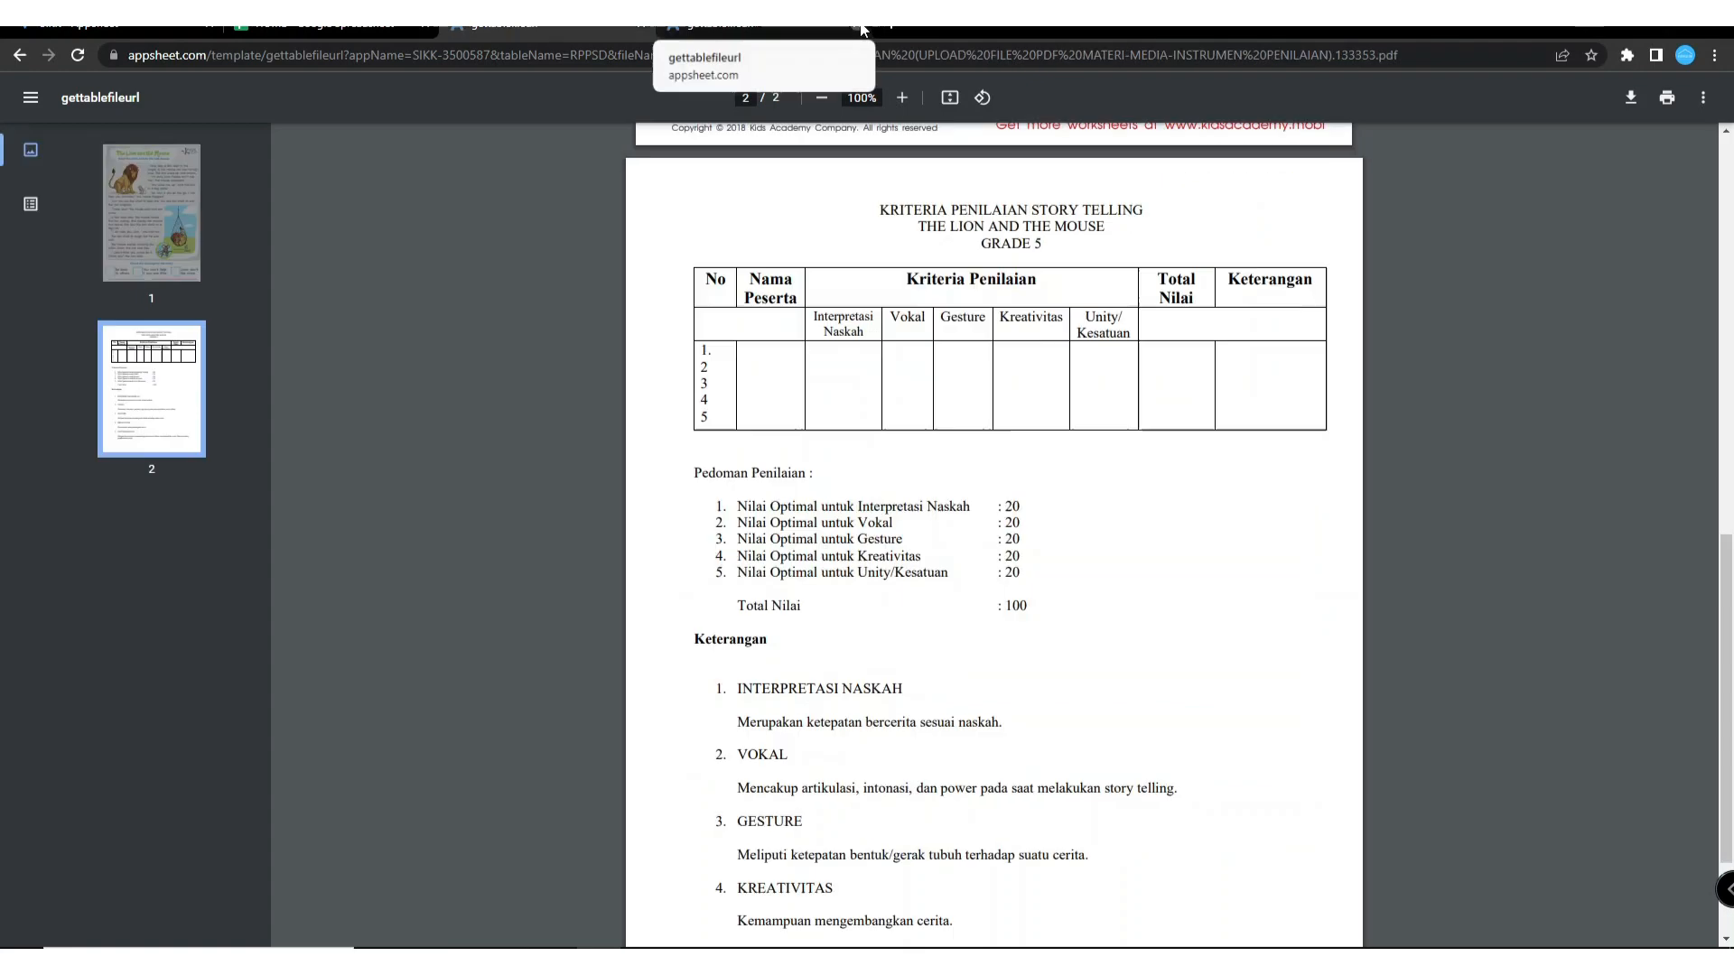
left_click(686, 959)
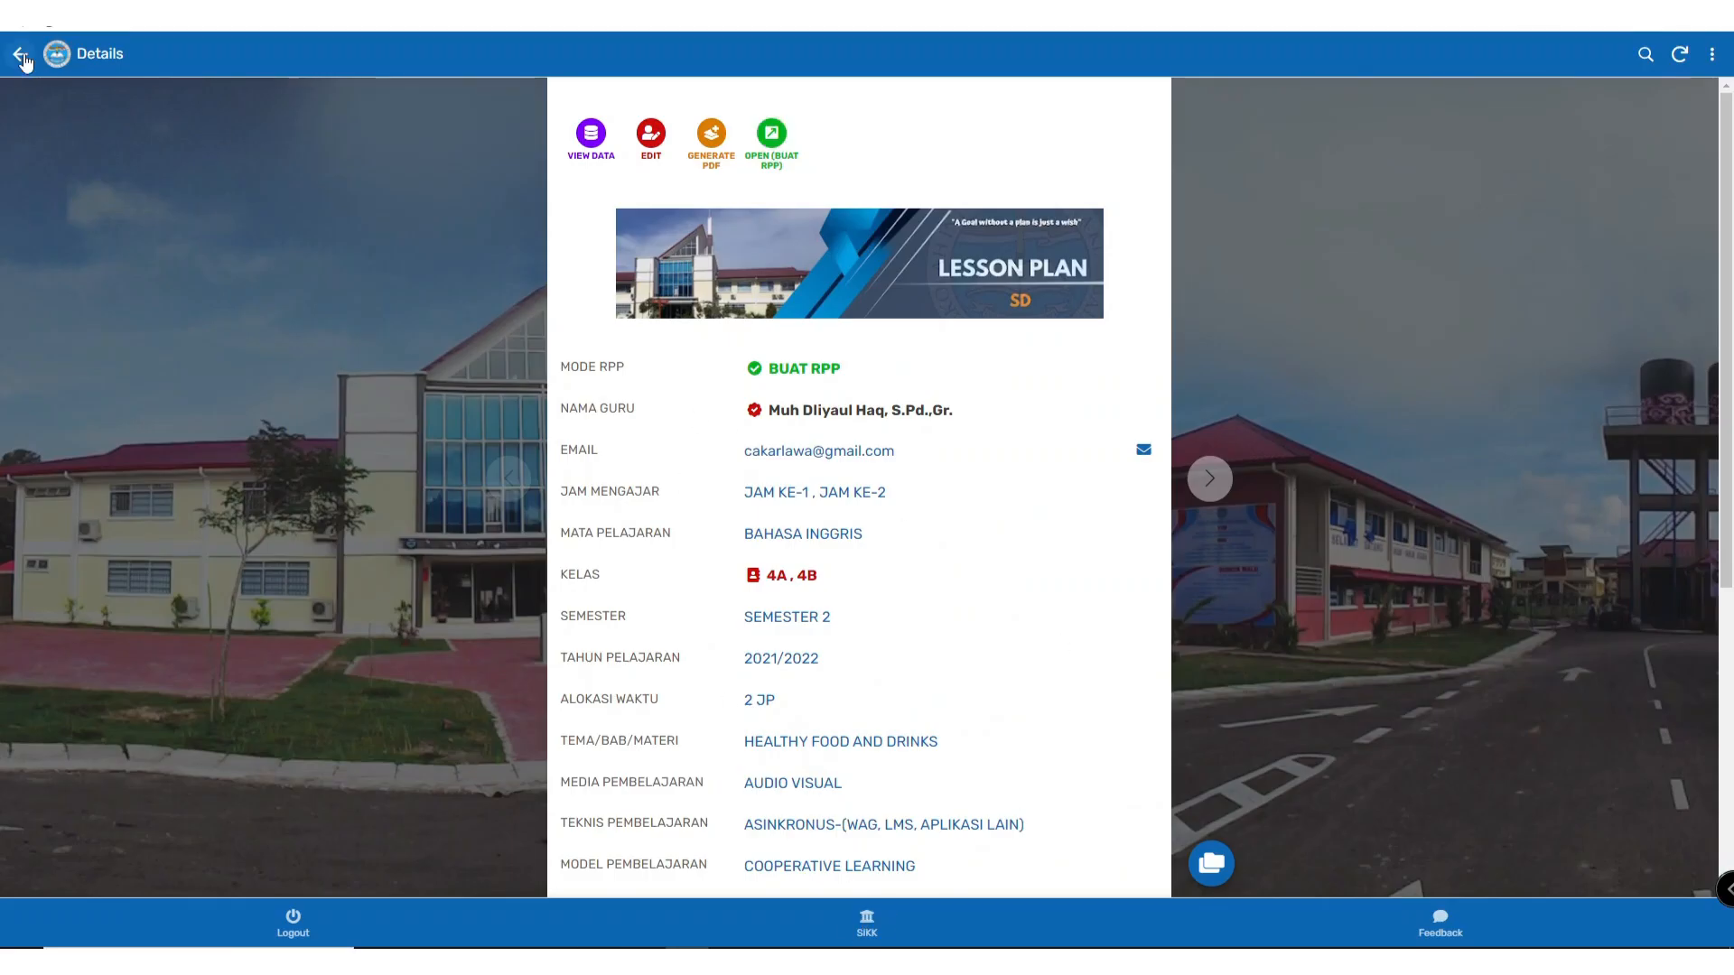
Step: Open a blank RPP SD form from the lesson plan list, view its RPP mode options, and cancel it
left_click(20, 55)
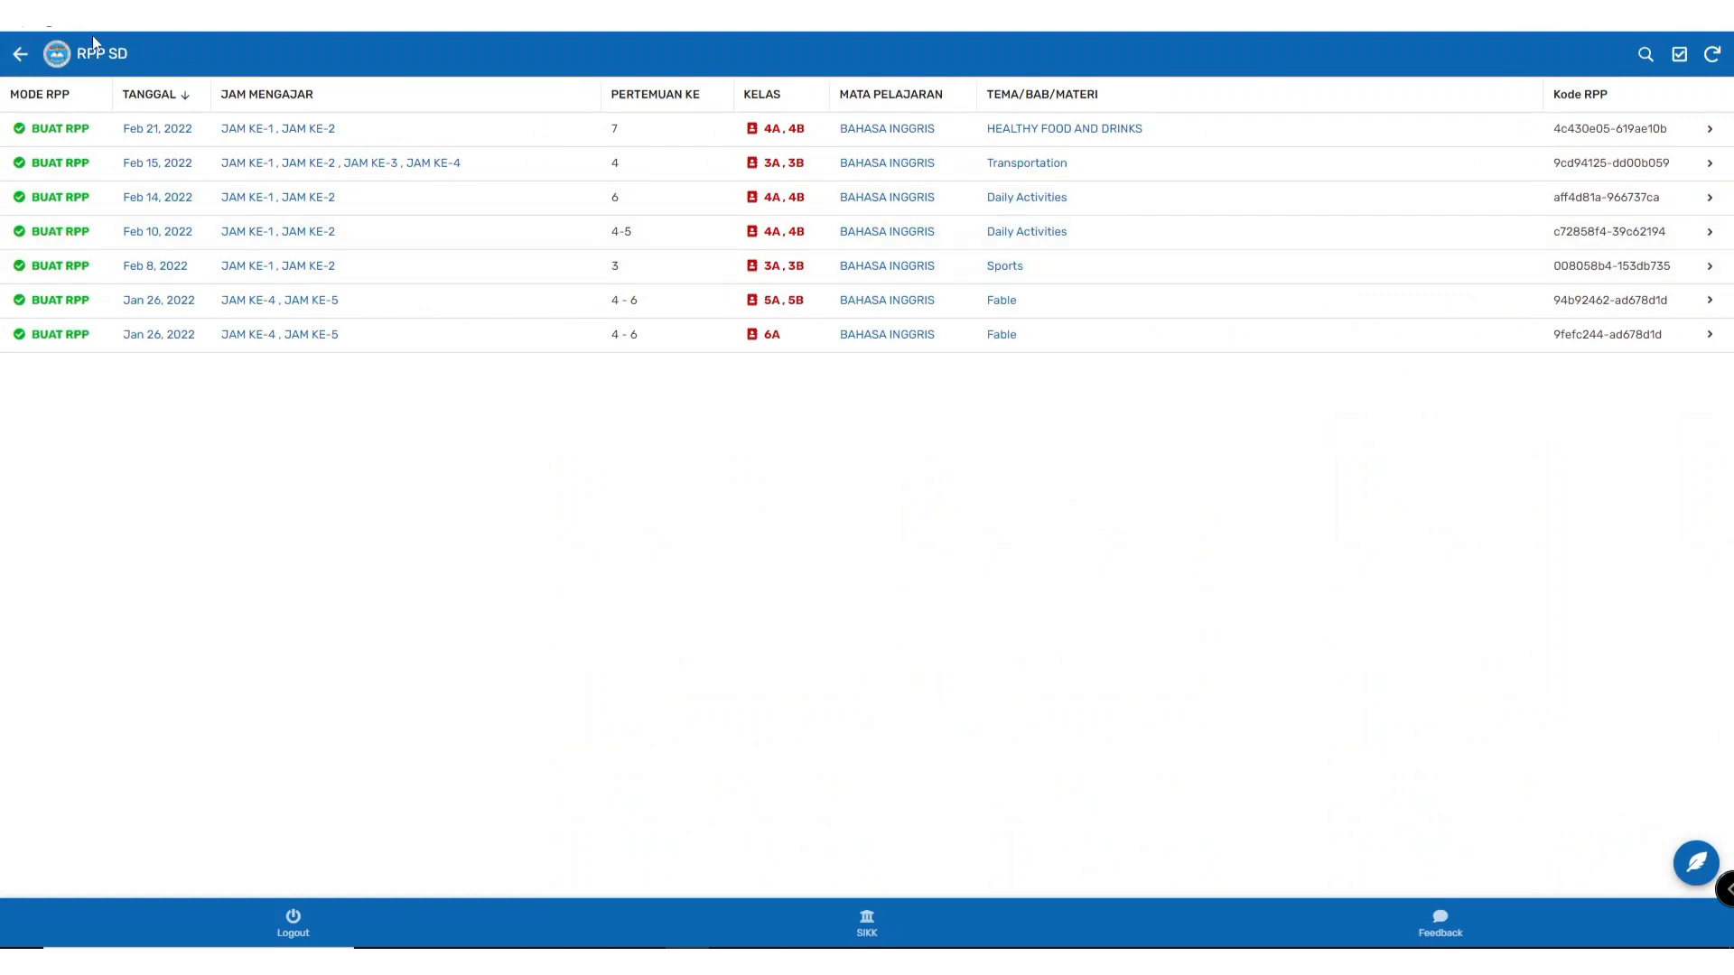
left_click(19, 56)
left_click(1697, 863)
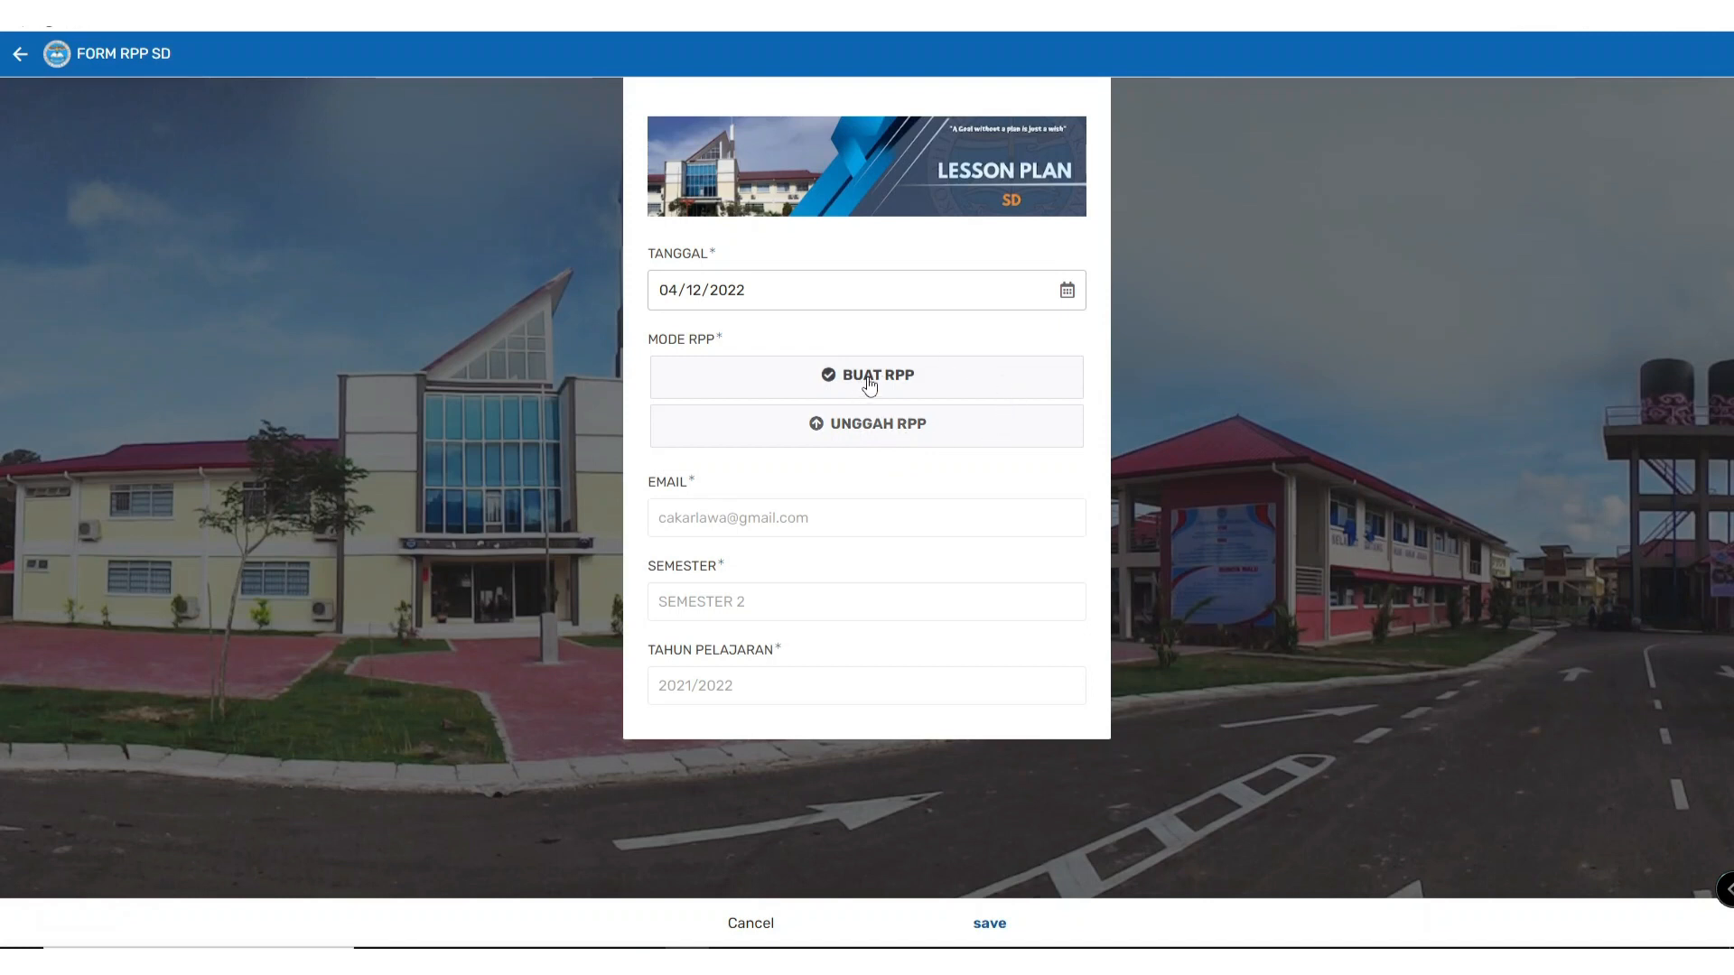
left_click(769, 930)
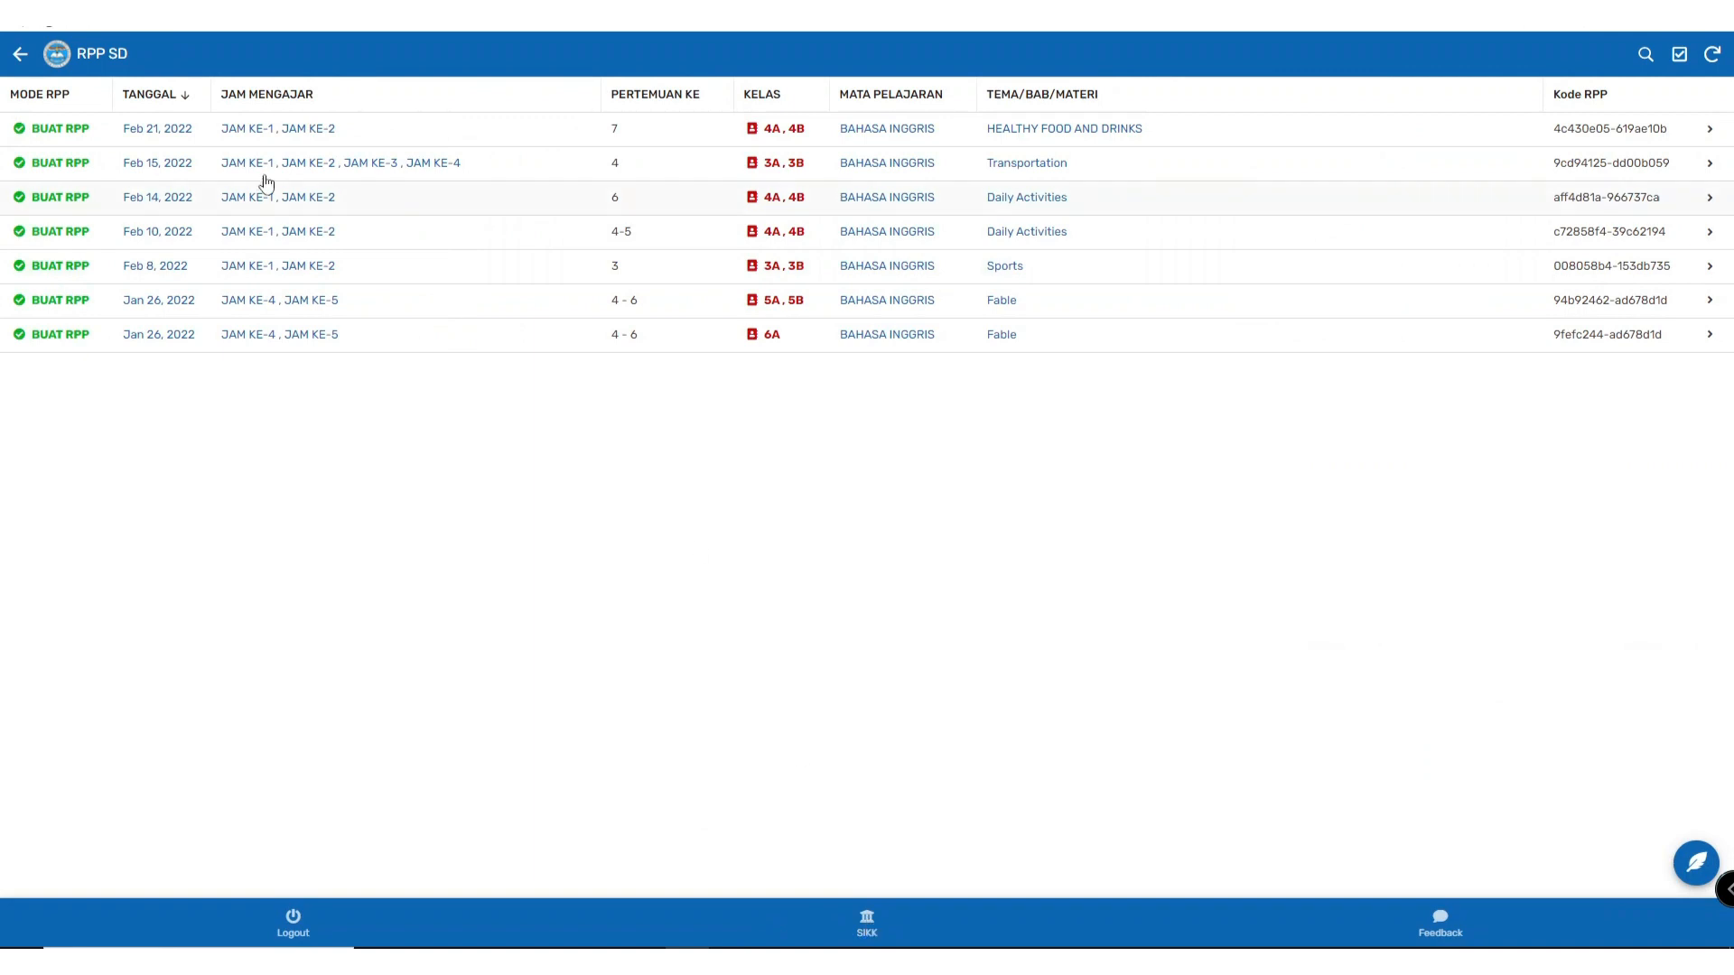
Step: Return to the ADMINISTRASI GURU page and look through the SD, SMP, SMA and SMK lesson plan sections
left_click(22, 67)
left_click(20, 67)
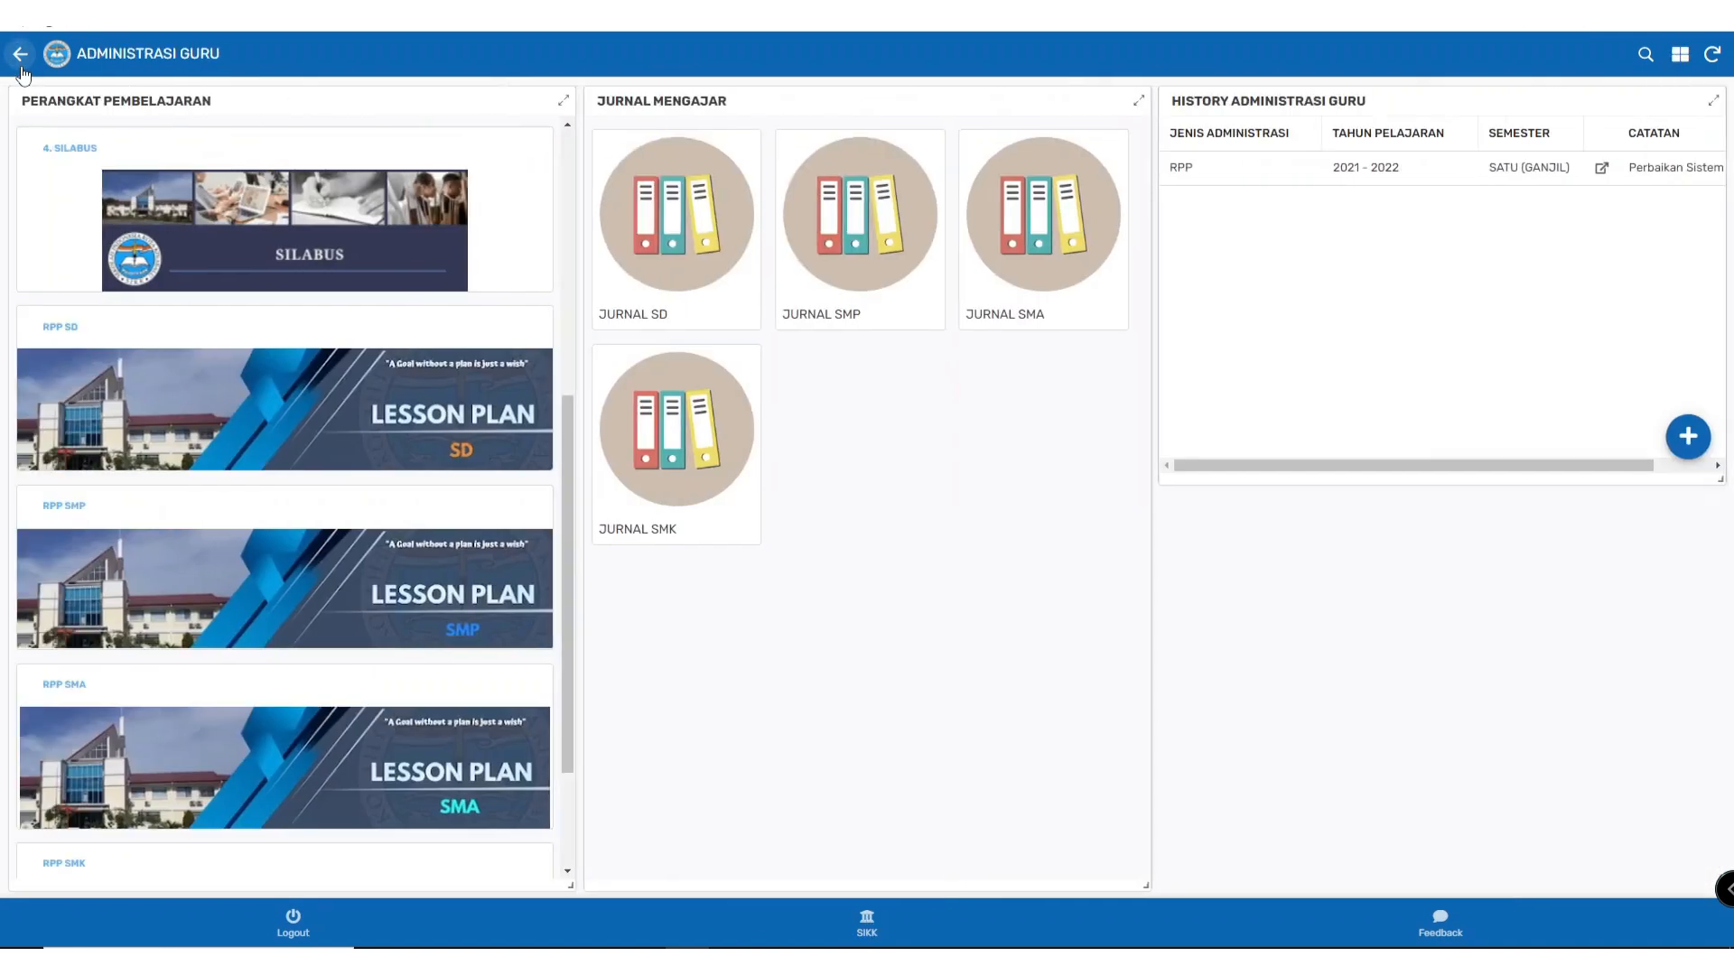
scroll(290, 583, "down", 2)
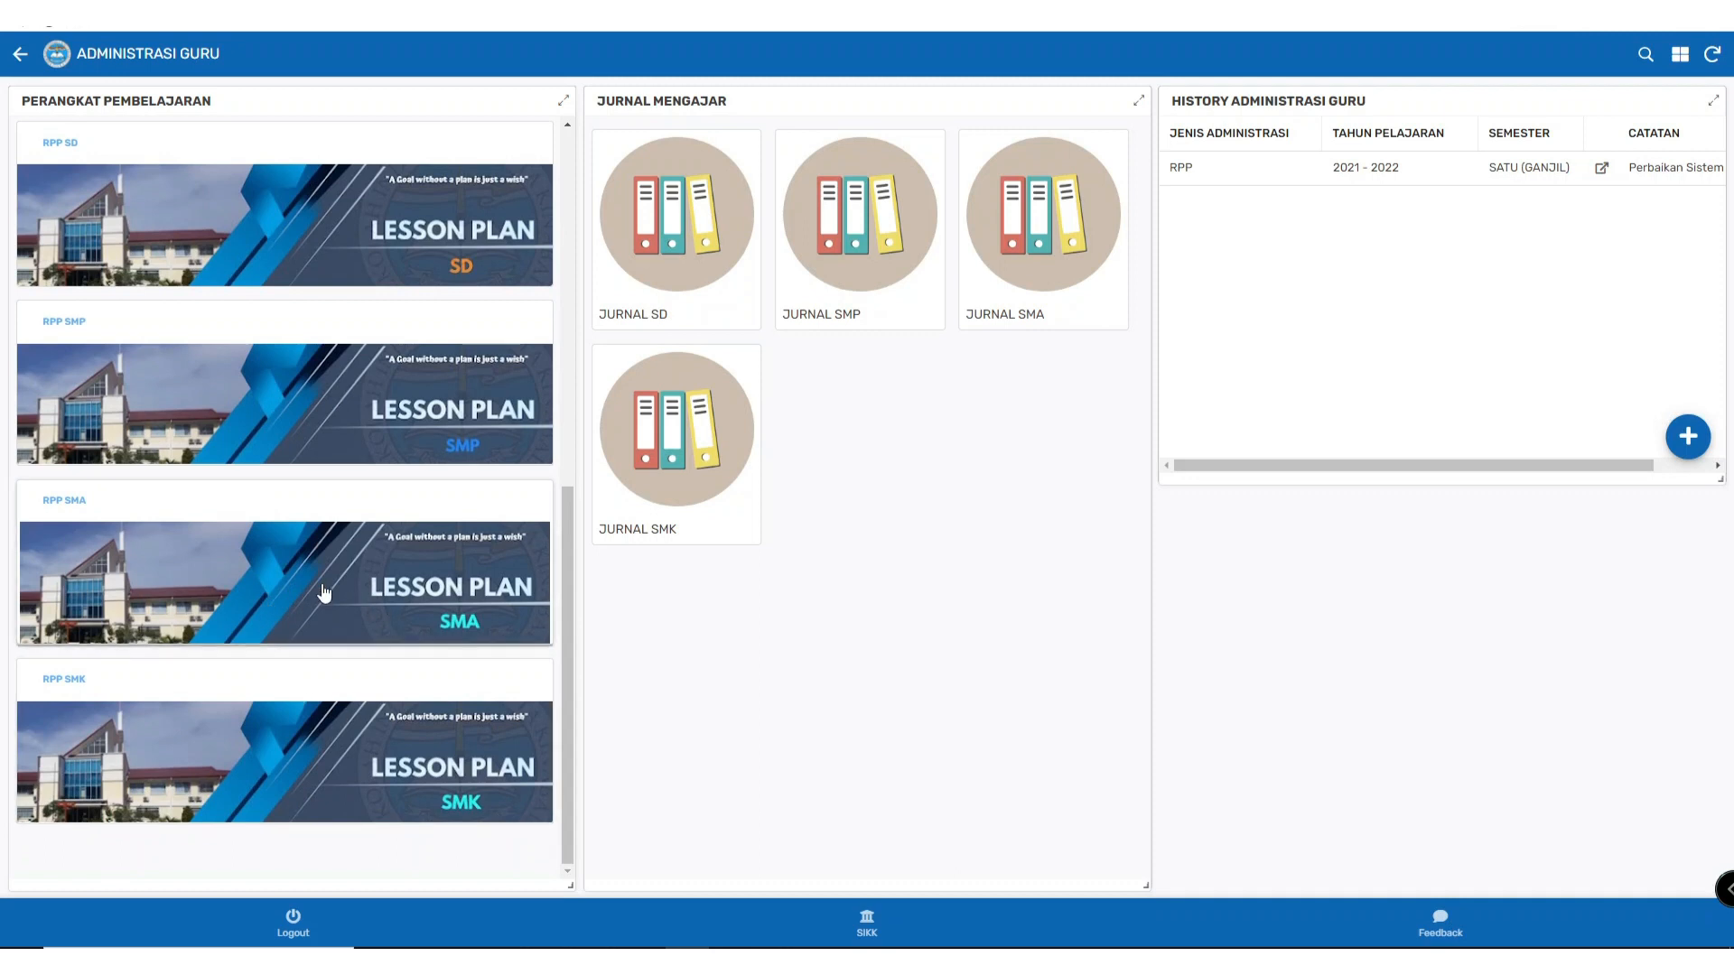
scroll(321, 560, "up", 3)
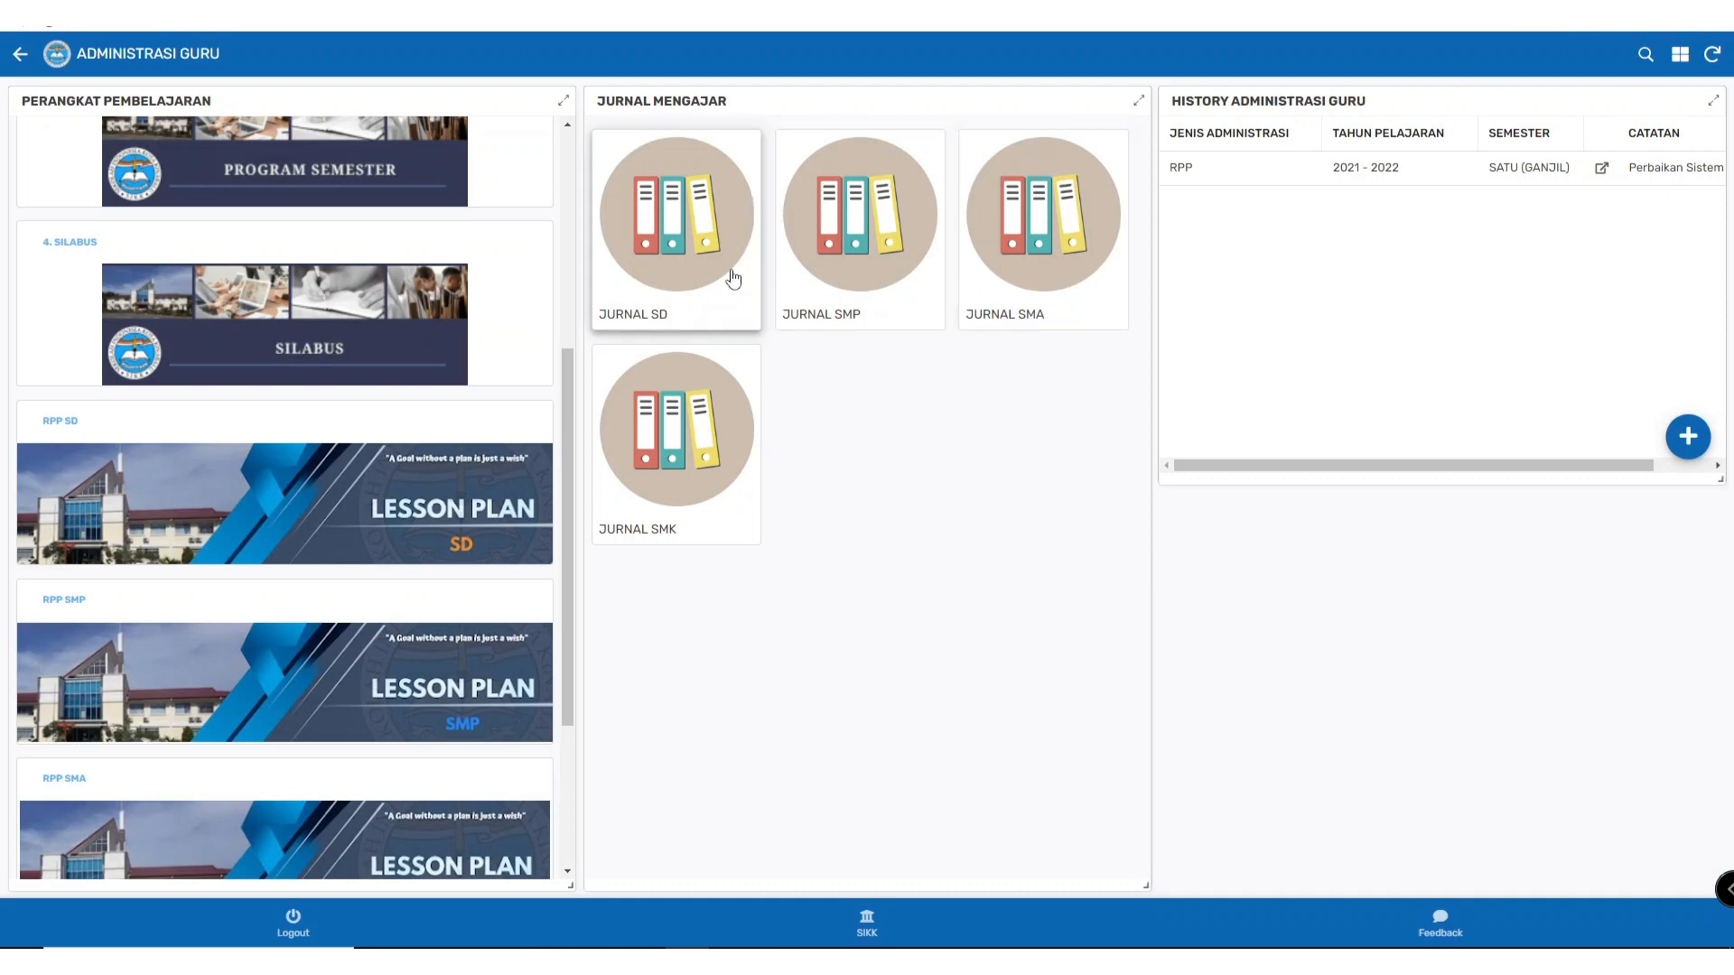
Step: Open JURNAL SD, view the journal dates for Kelas 5A, and return to the class list
left_click(724, 325)
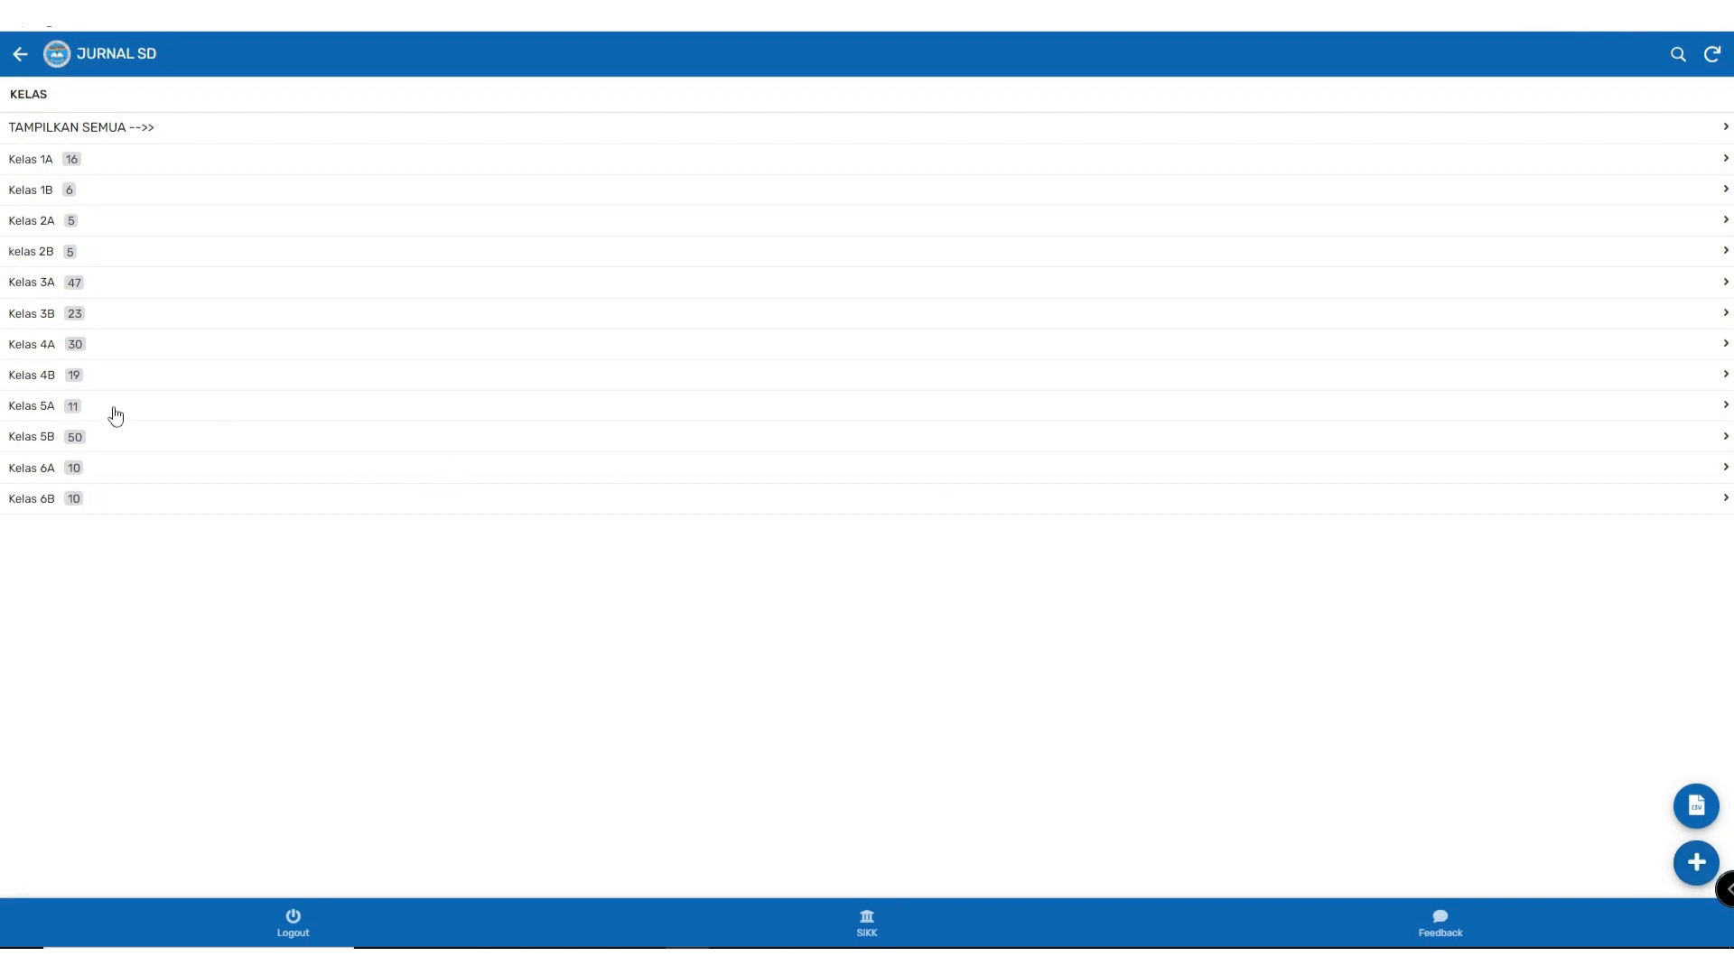
left_click(76, 412)
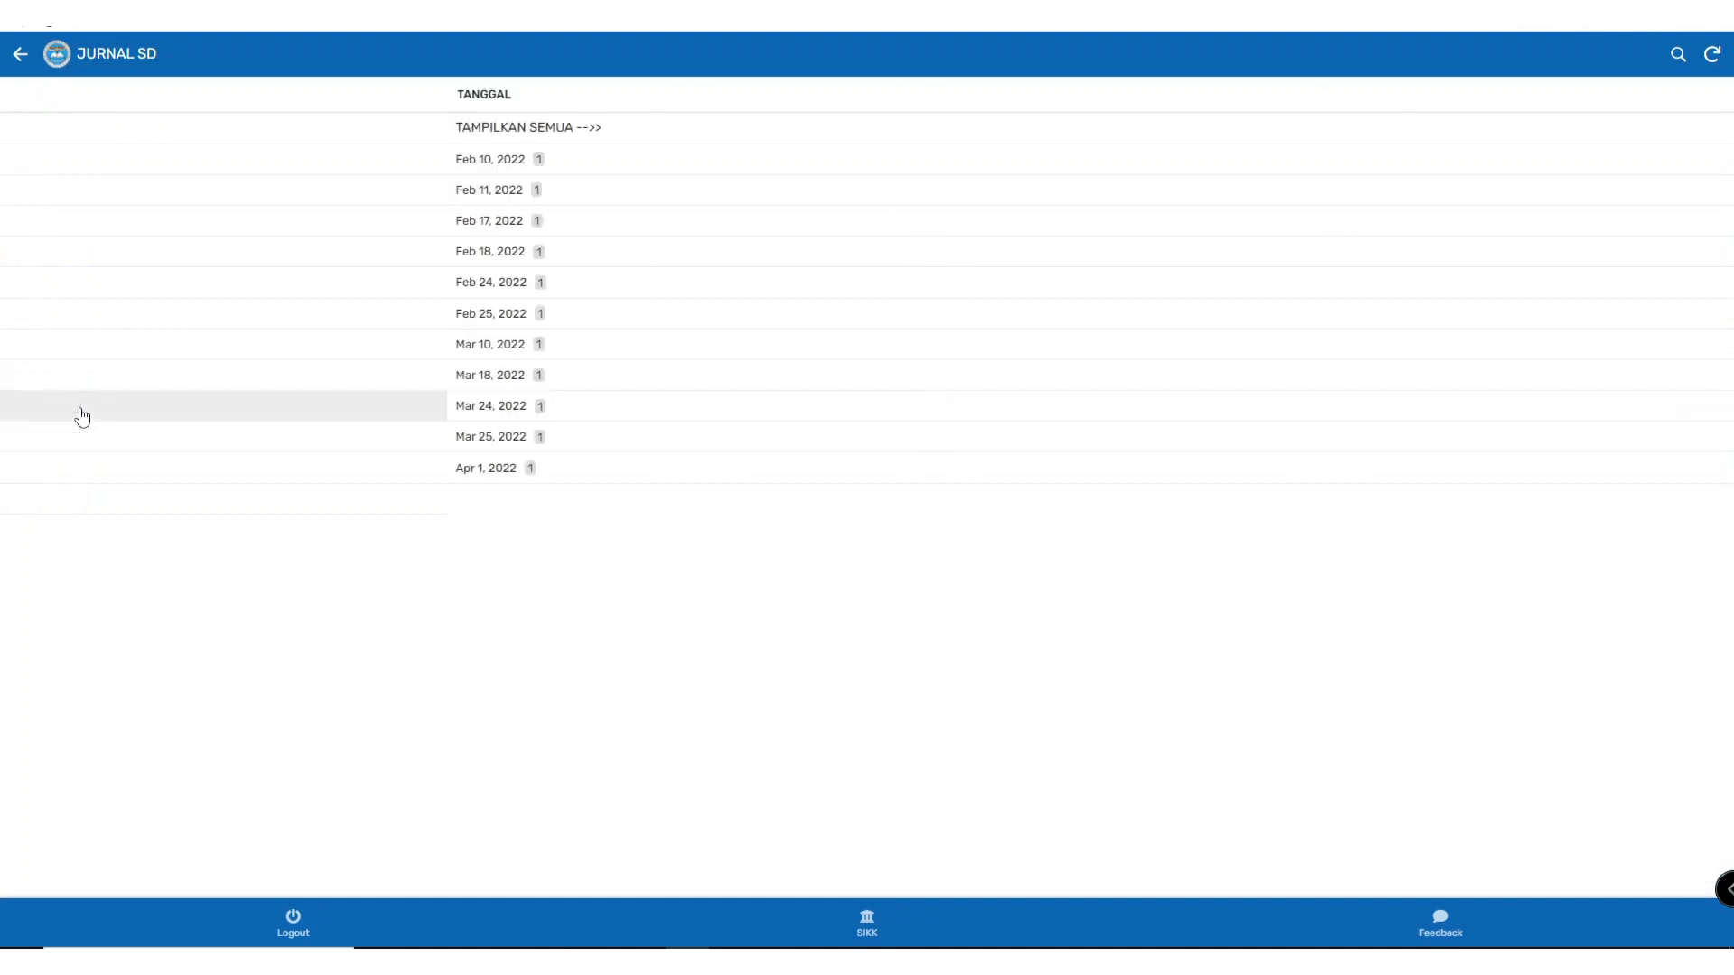
left_click(18, 56)
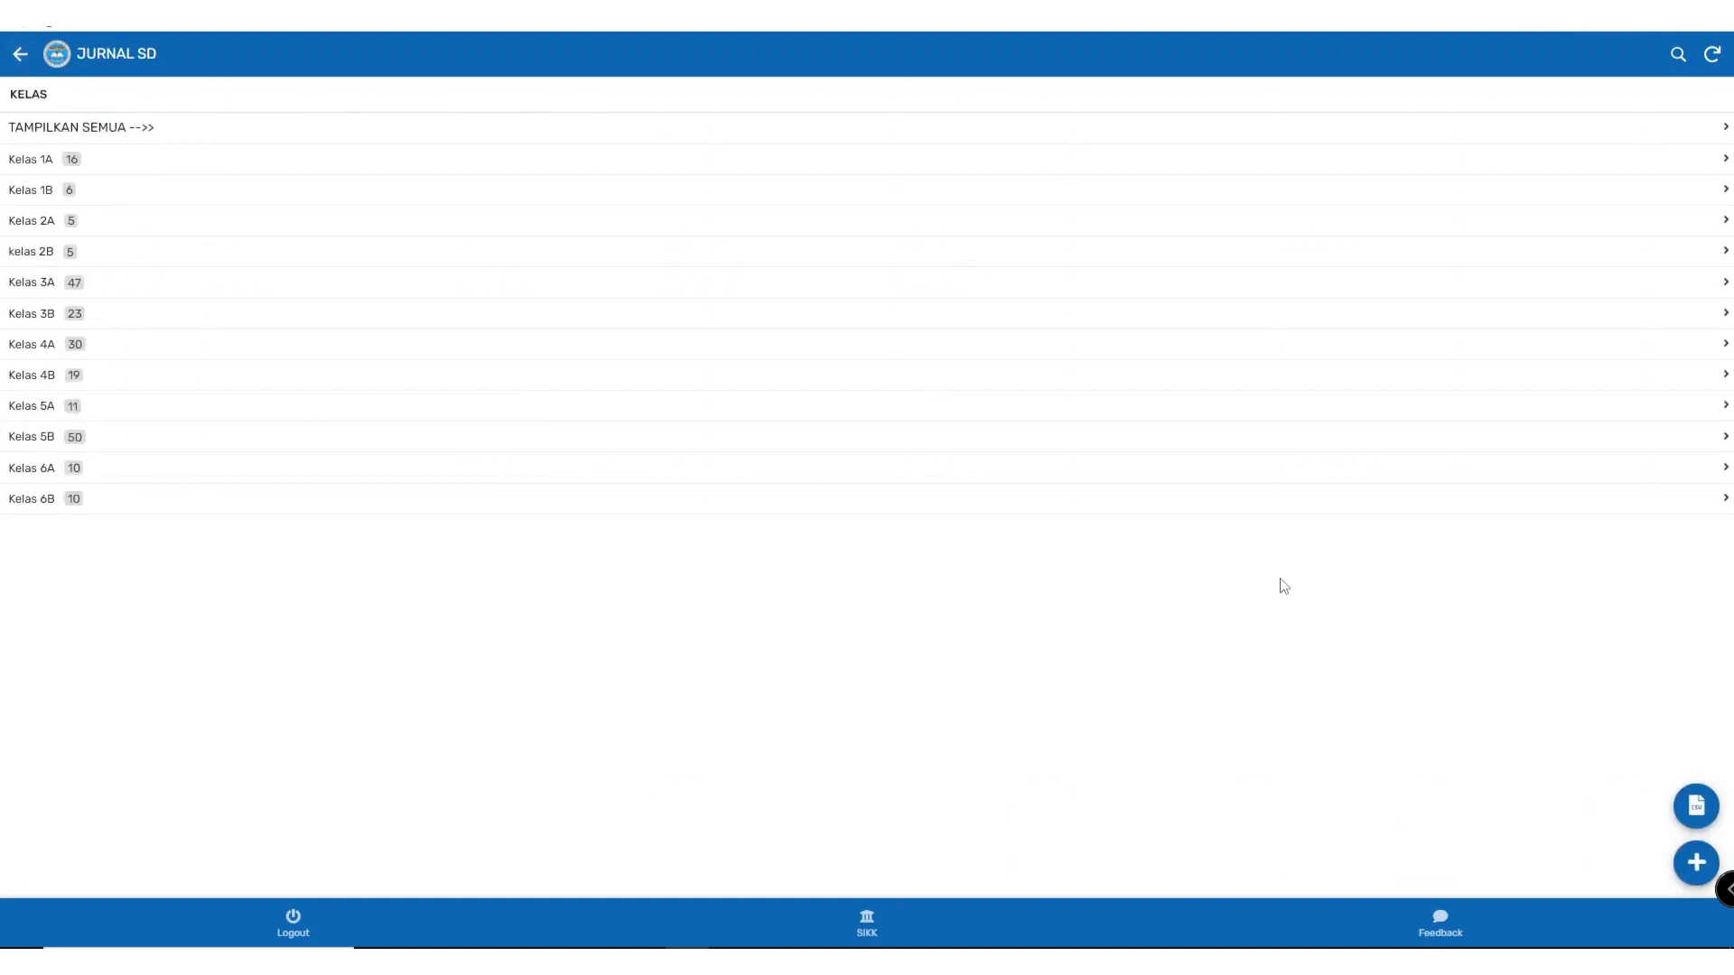
Step: Start a new JURNAL SD entry and set JAM KE to periods 4 and 5
left_click(1694, 862)
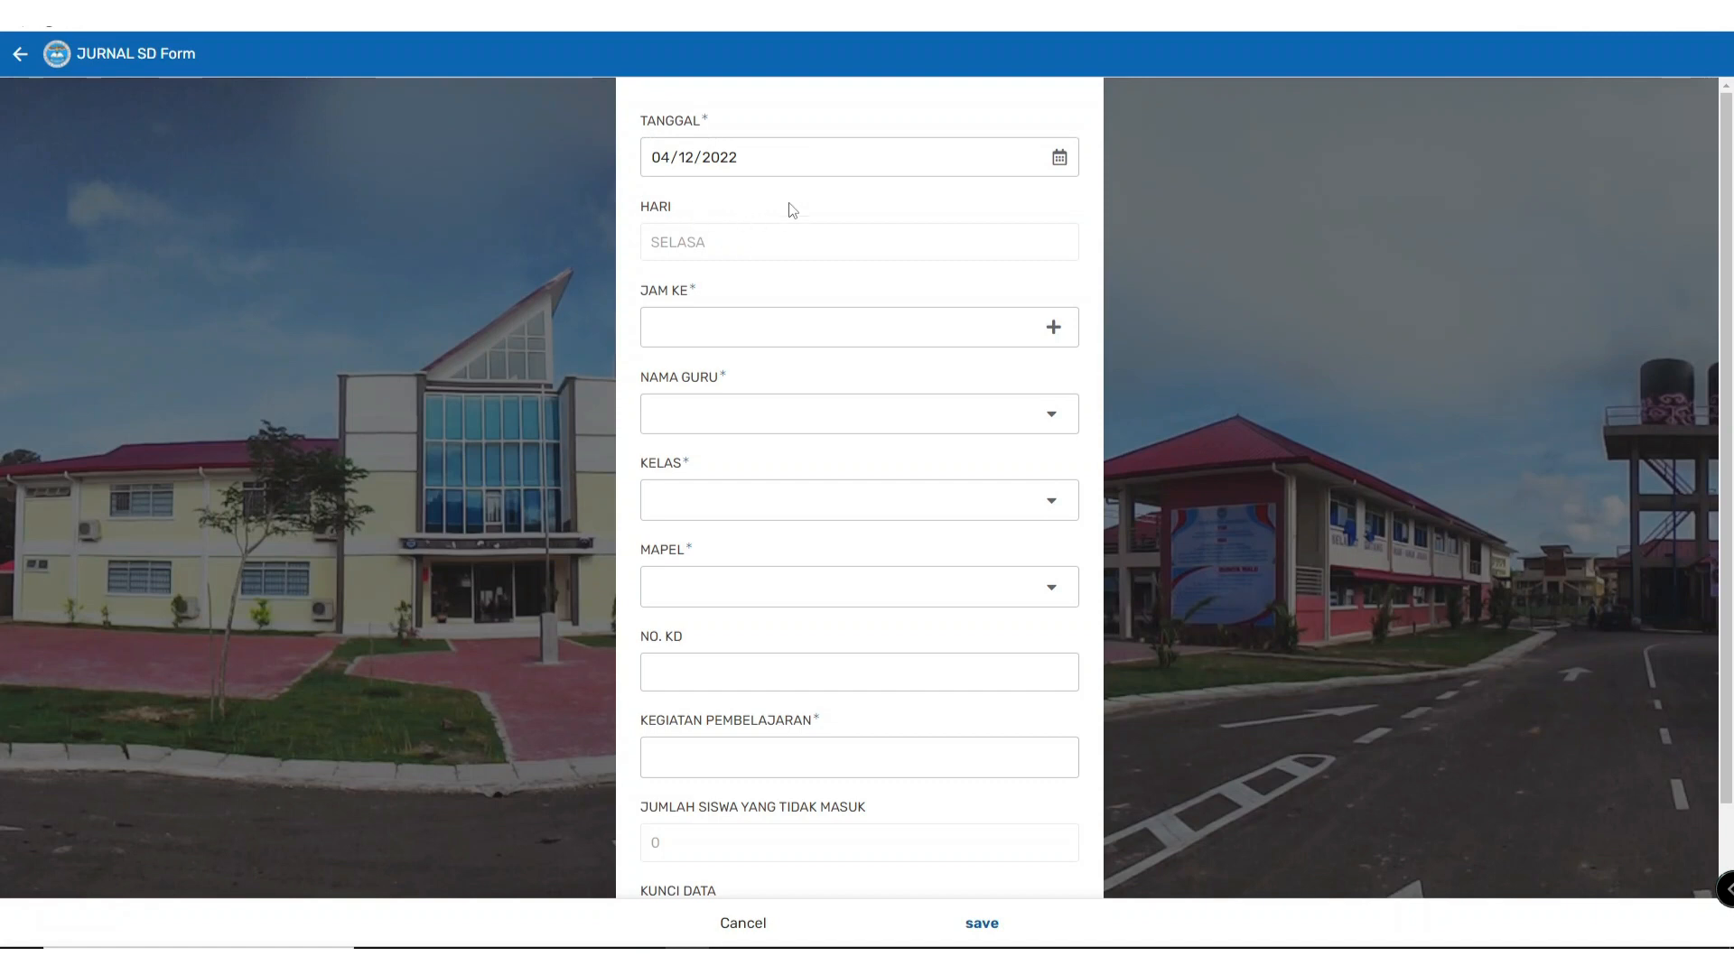
left_click(735, 329)
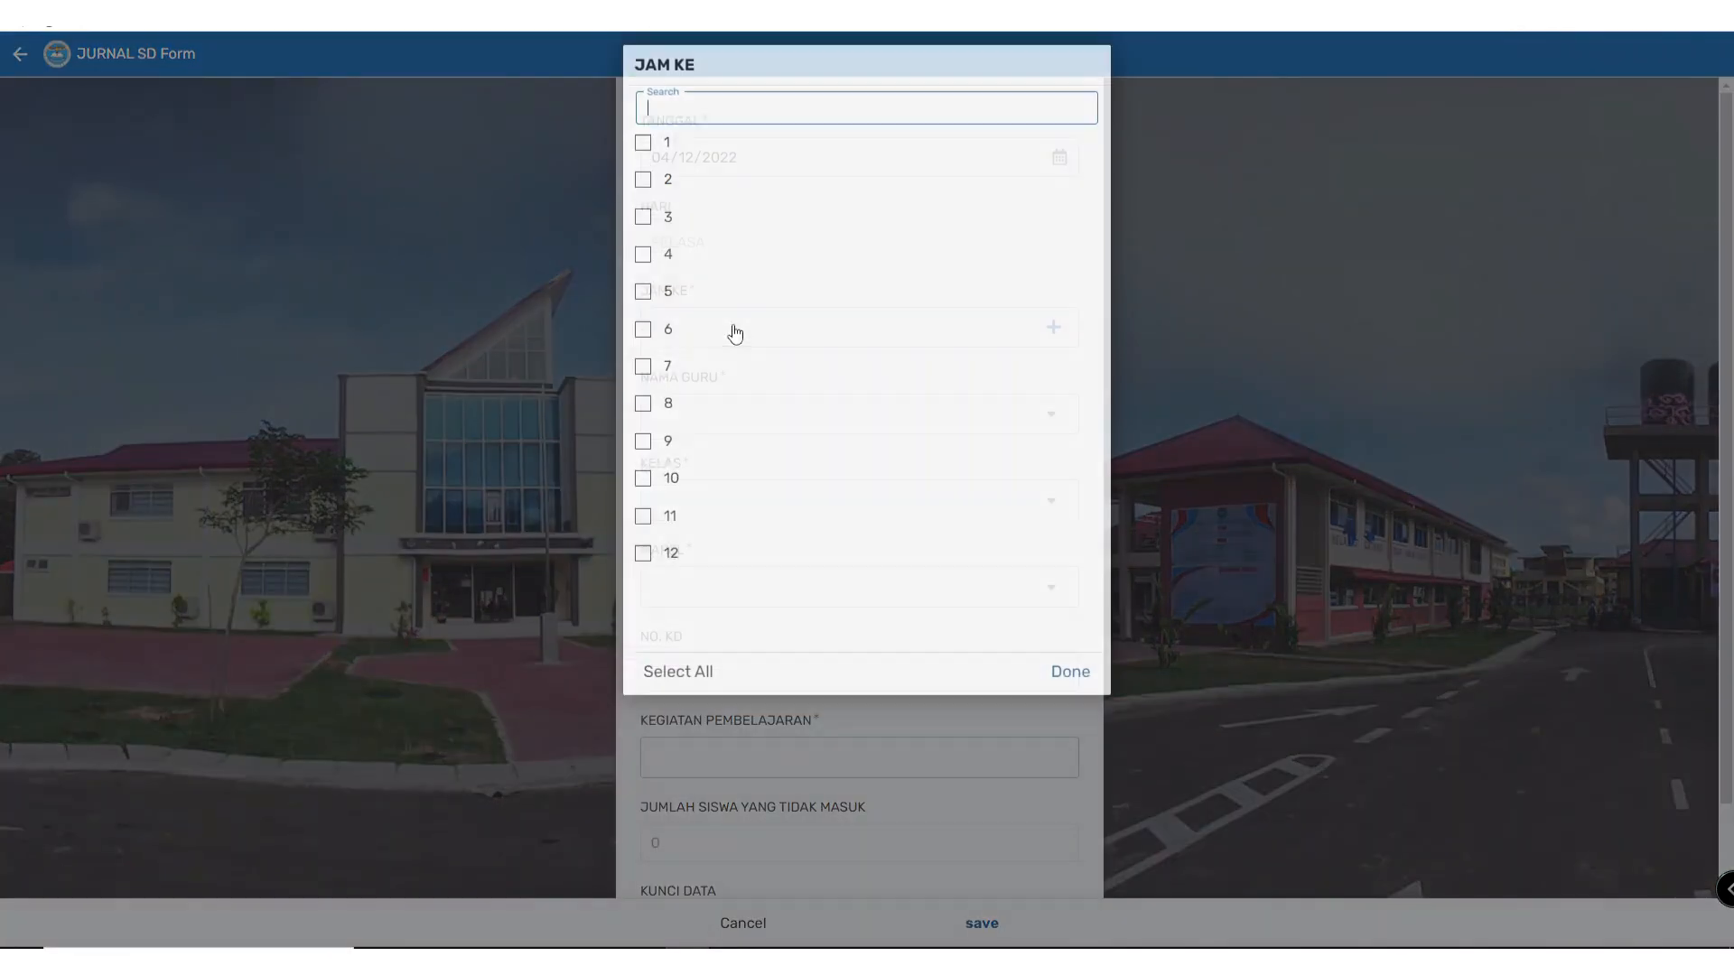
left_click(678, 262)
left_click(677, 299)
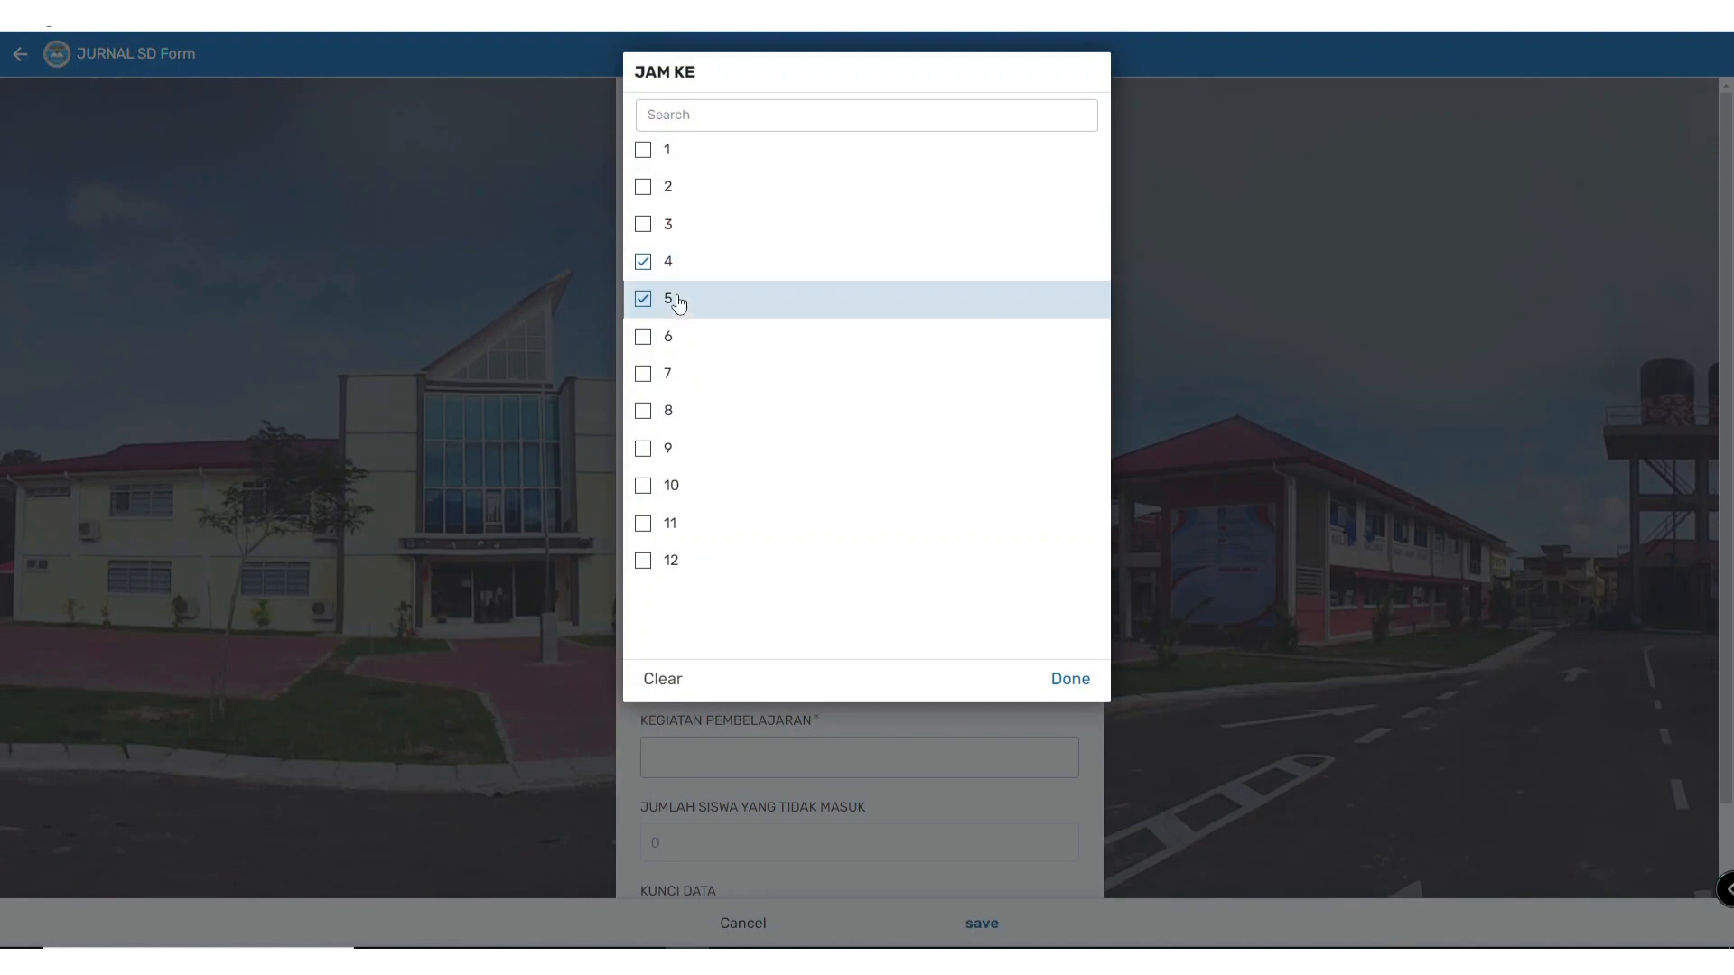
left_click(1070, 678)
scroll(813, 433, "down", 1)
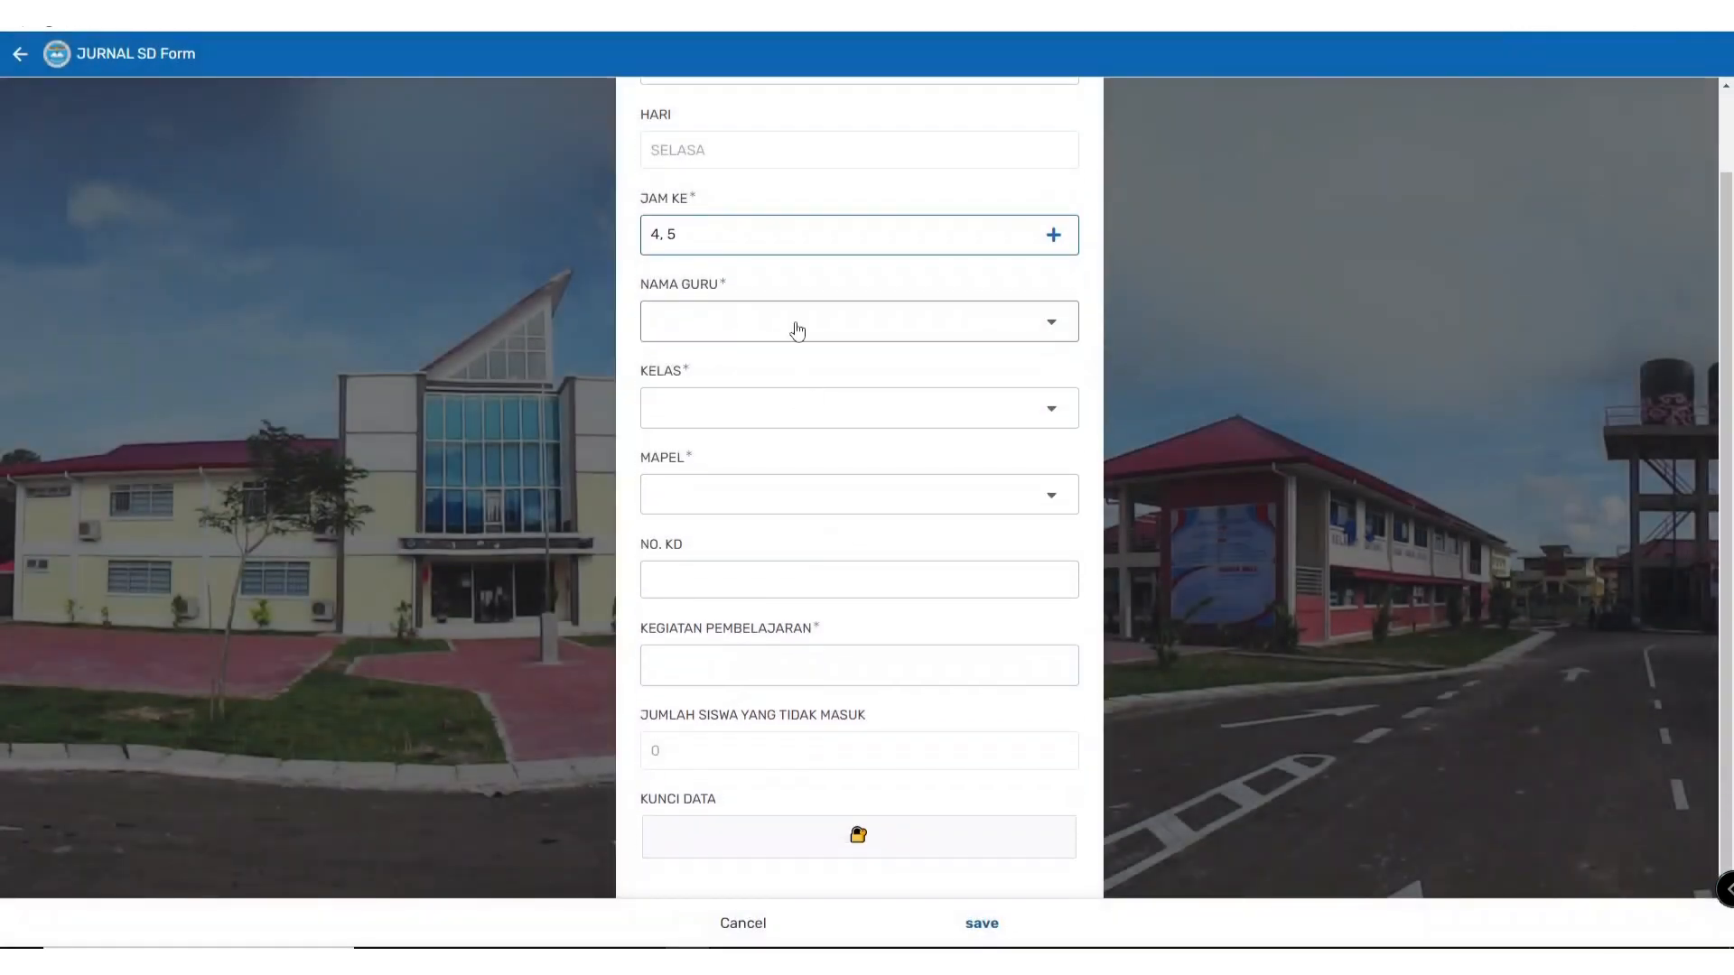
Step: Select the teacher's name under NAMA GURU and set KELAS to Kelas 5B in the journal entry
left_click(793, 329)
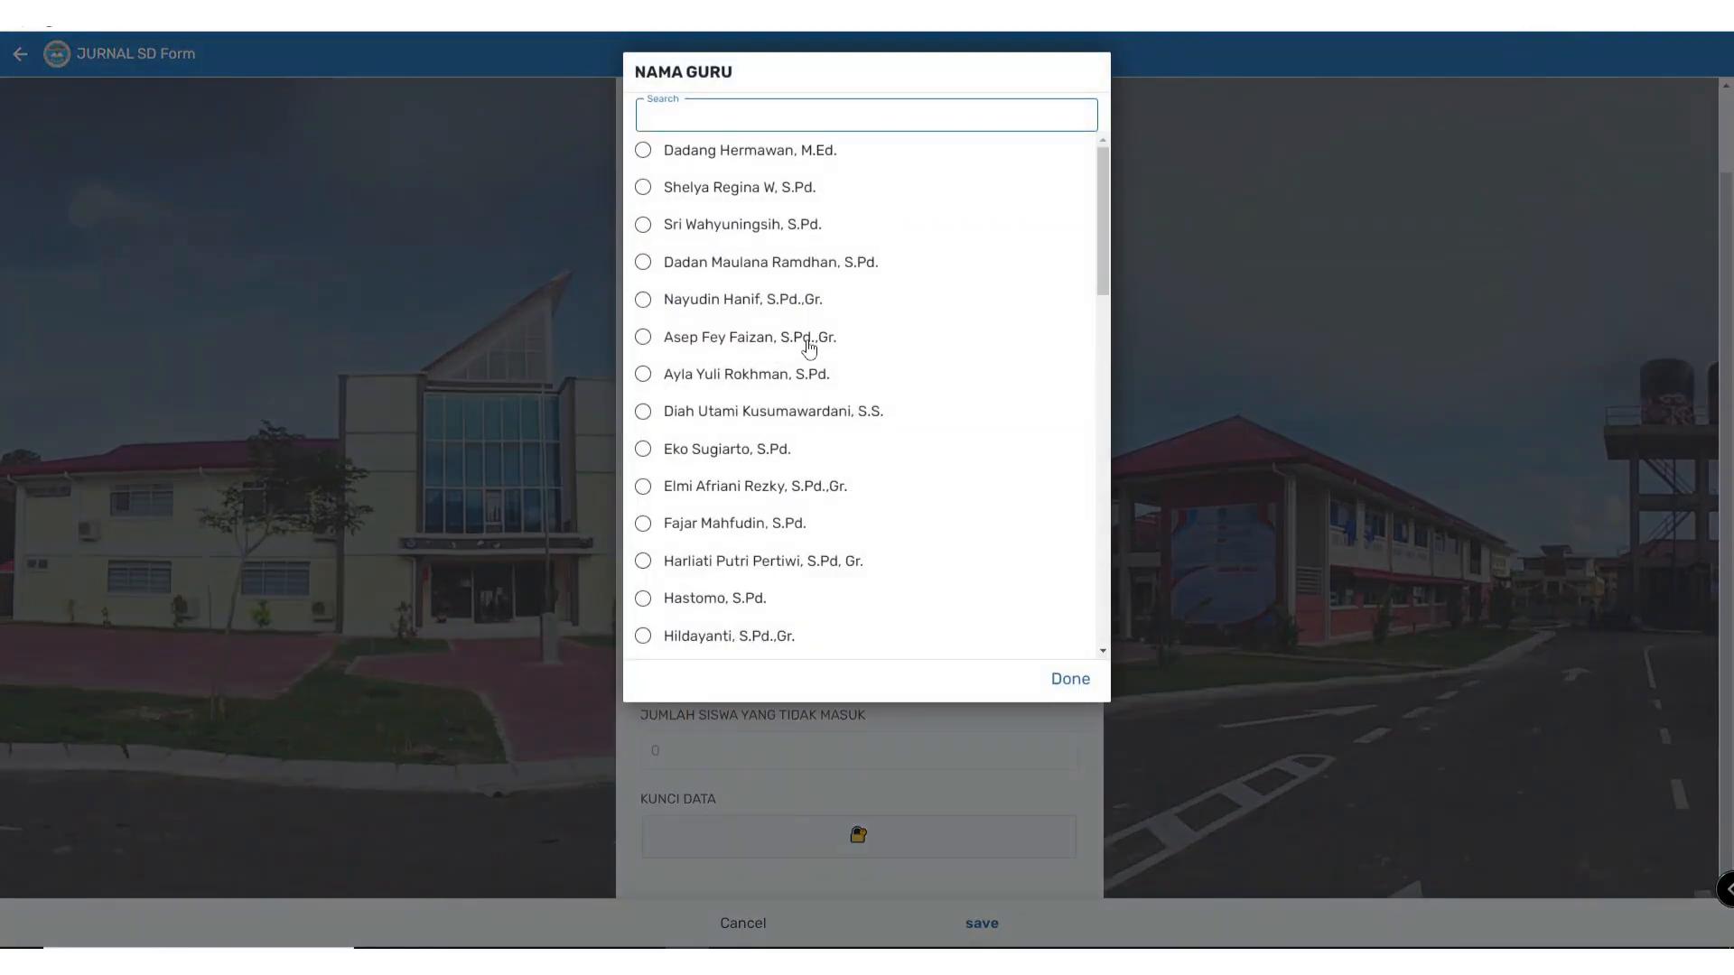
type("MUH")
left_click(791, 170)
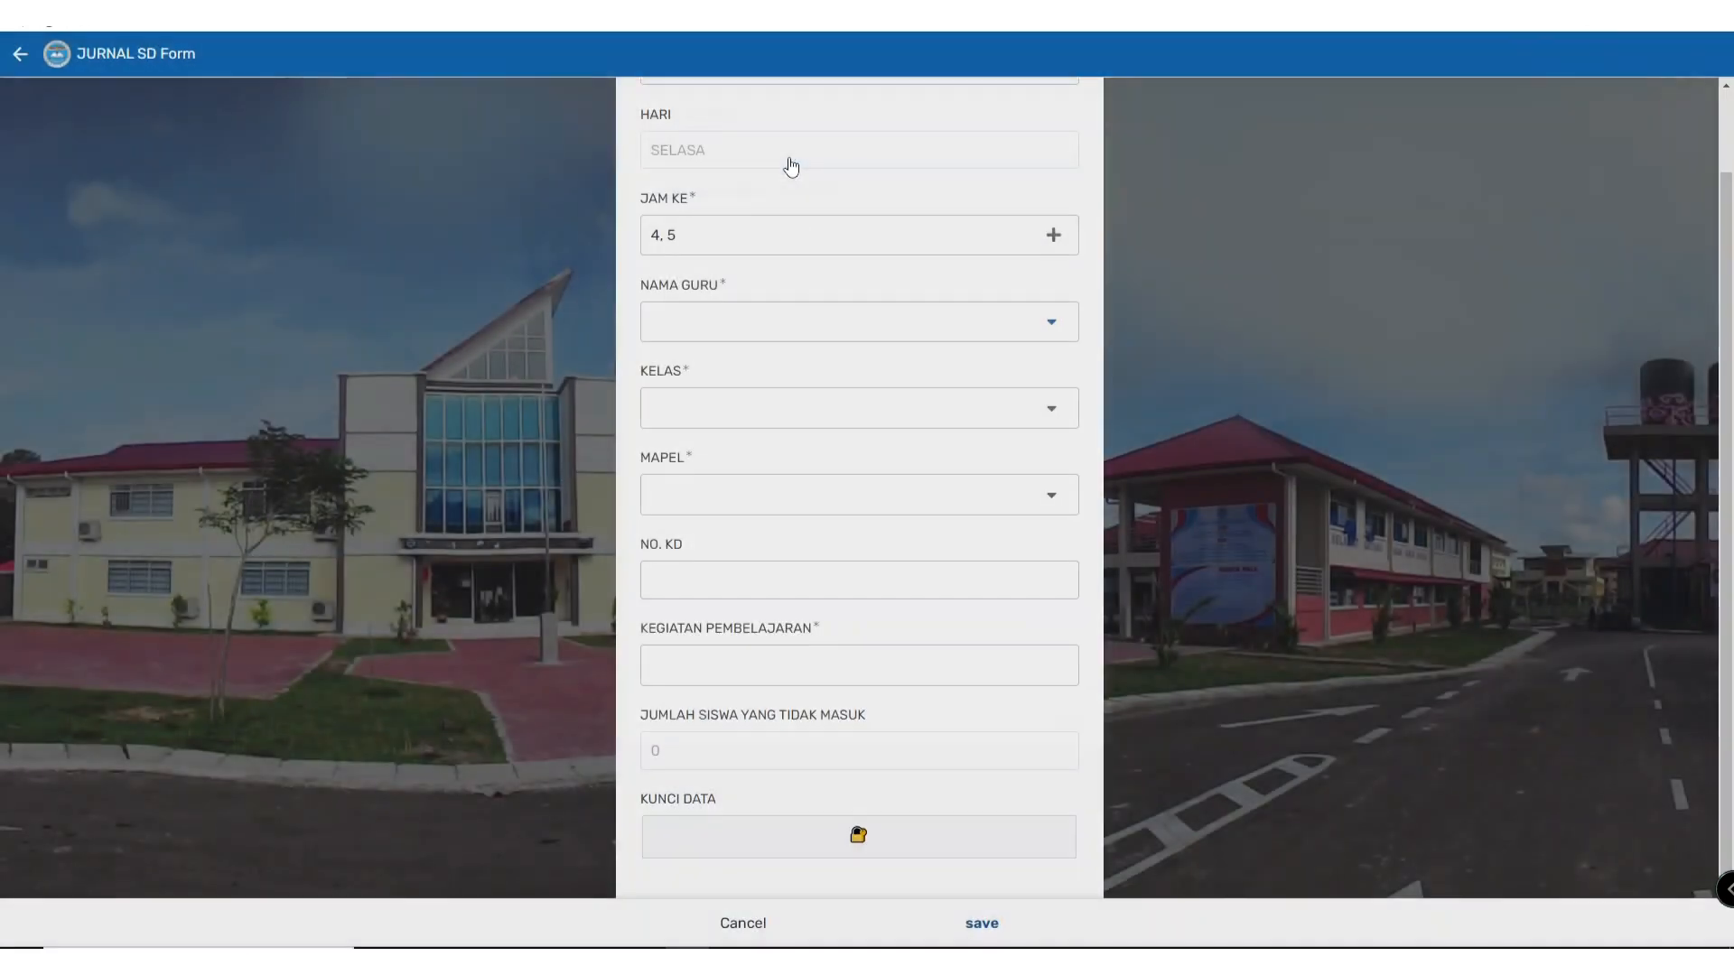
left_click(816, 401)
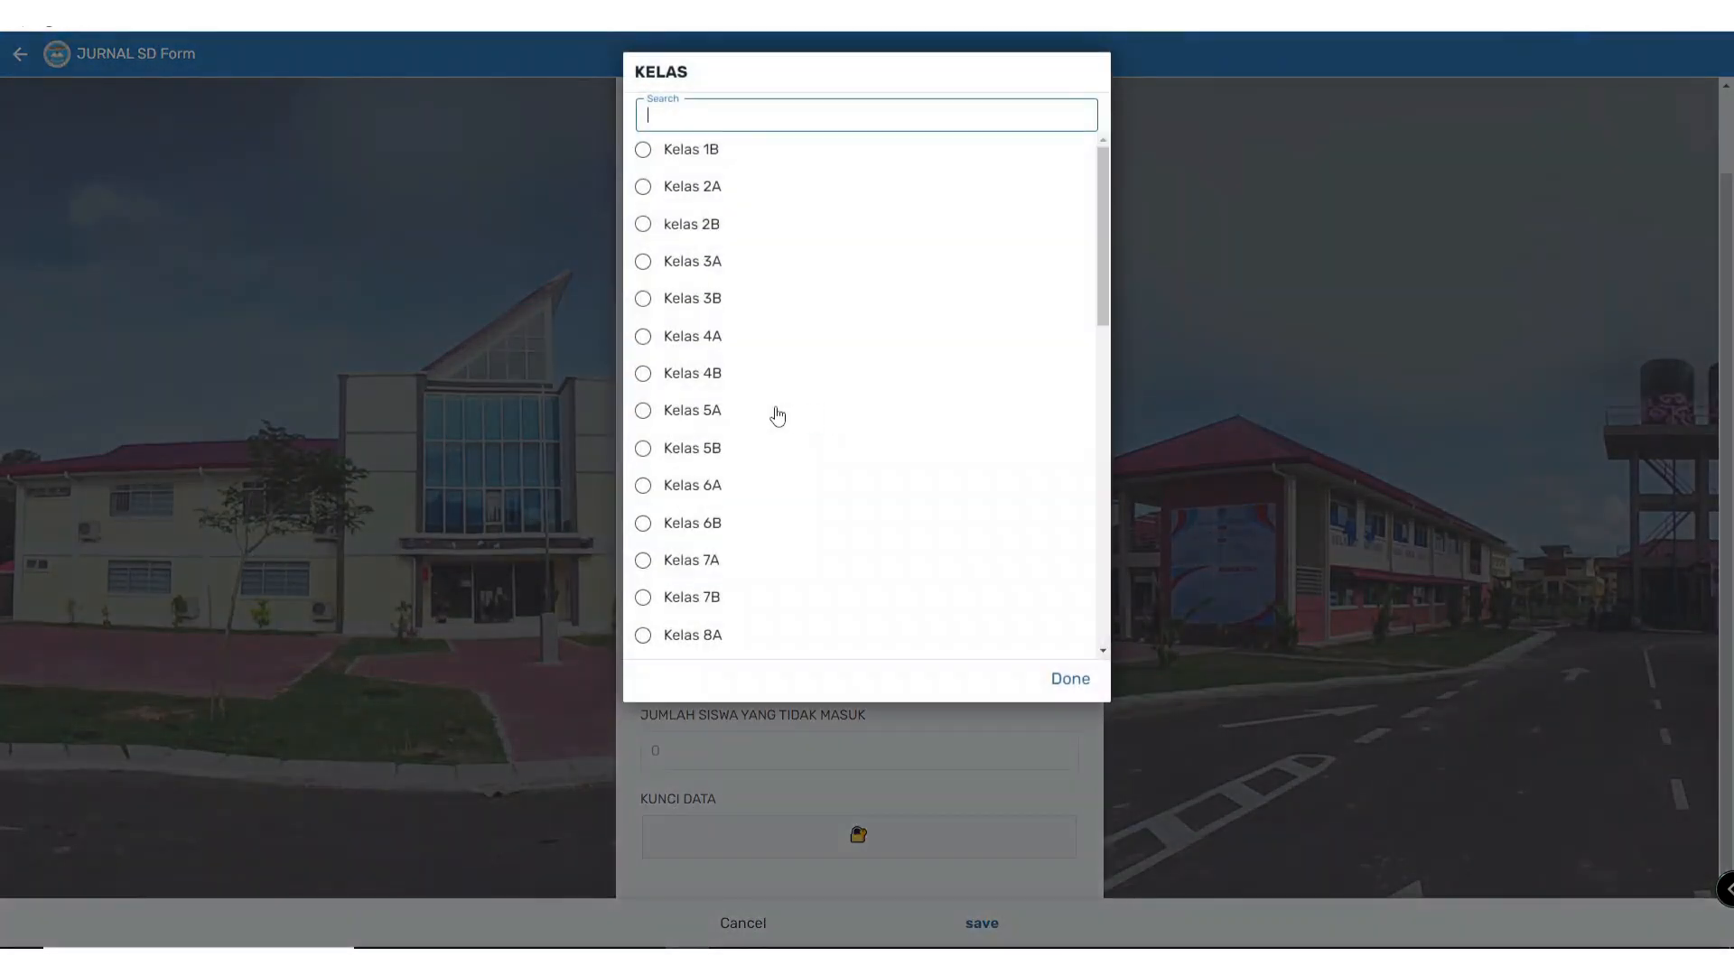
left_click(718, 449)
Step: Set MAPEL to BAHASA INGGRIS and enter 3.5 as the NO. KD
left_click(800, 510)
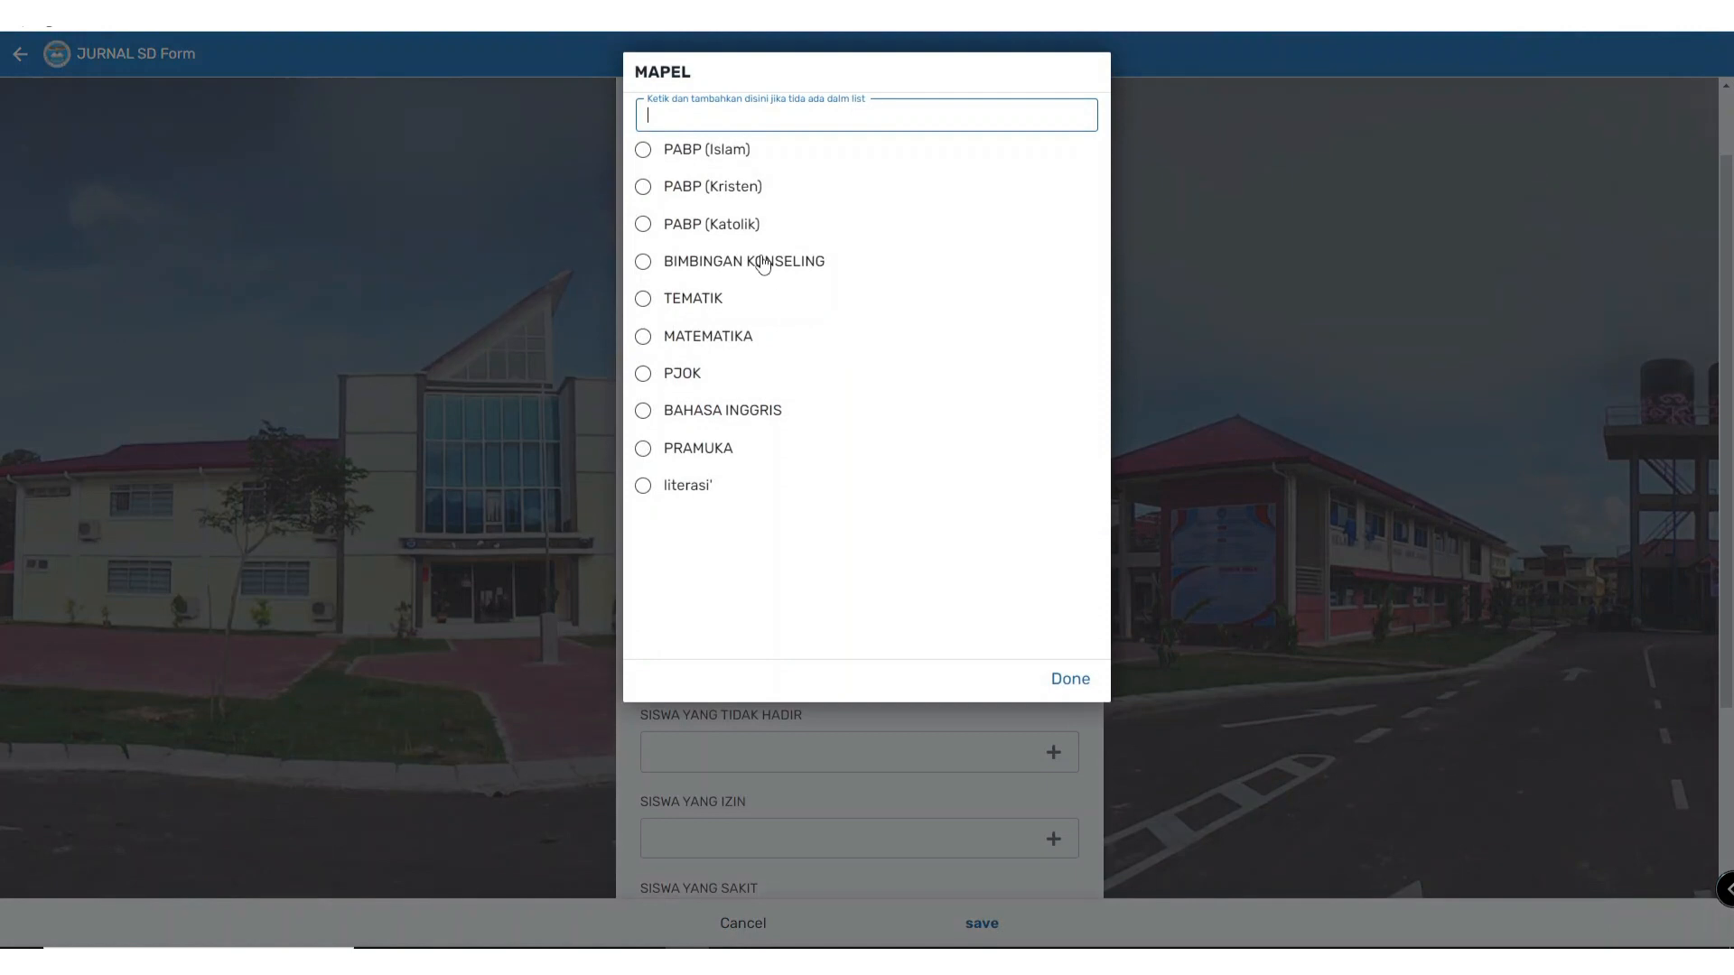
left_click(723, 404)
scroll(771, 438, "down", 2)
left_click(763, 398)
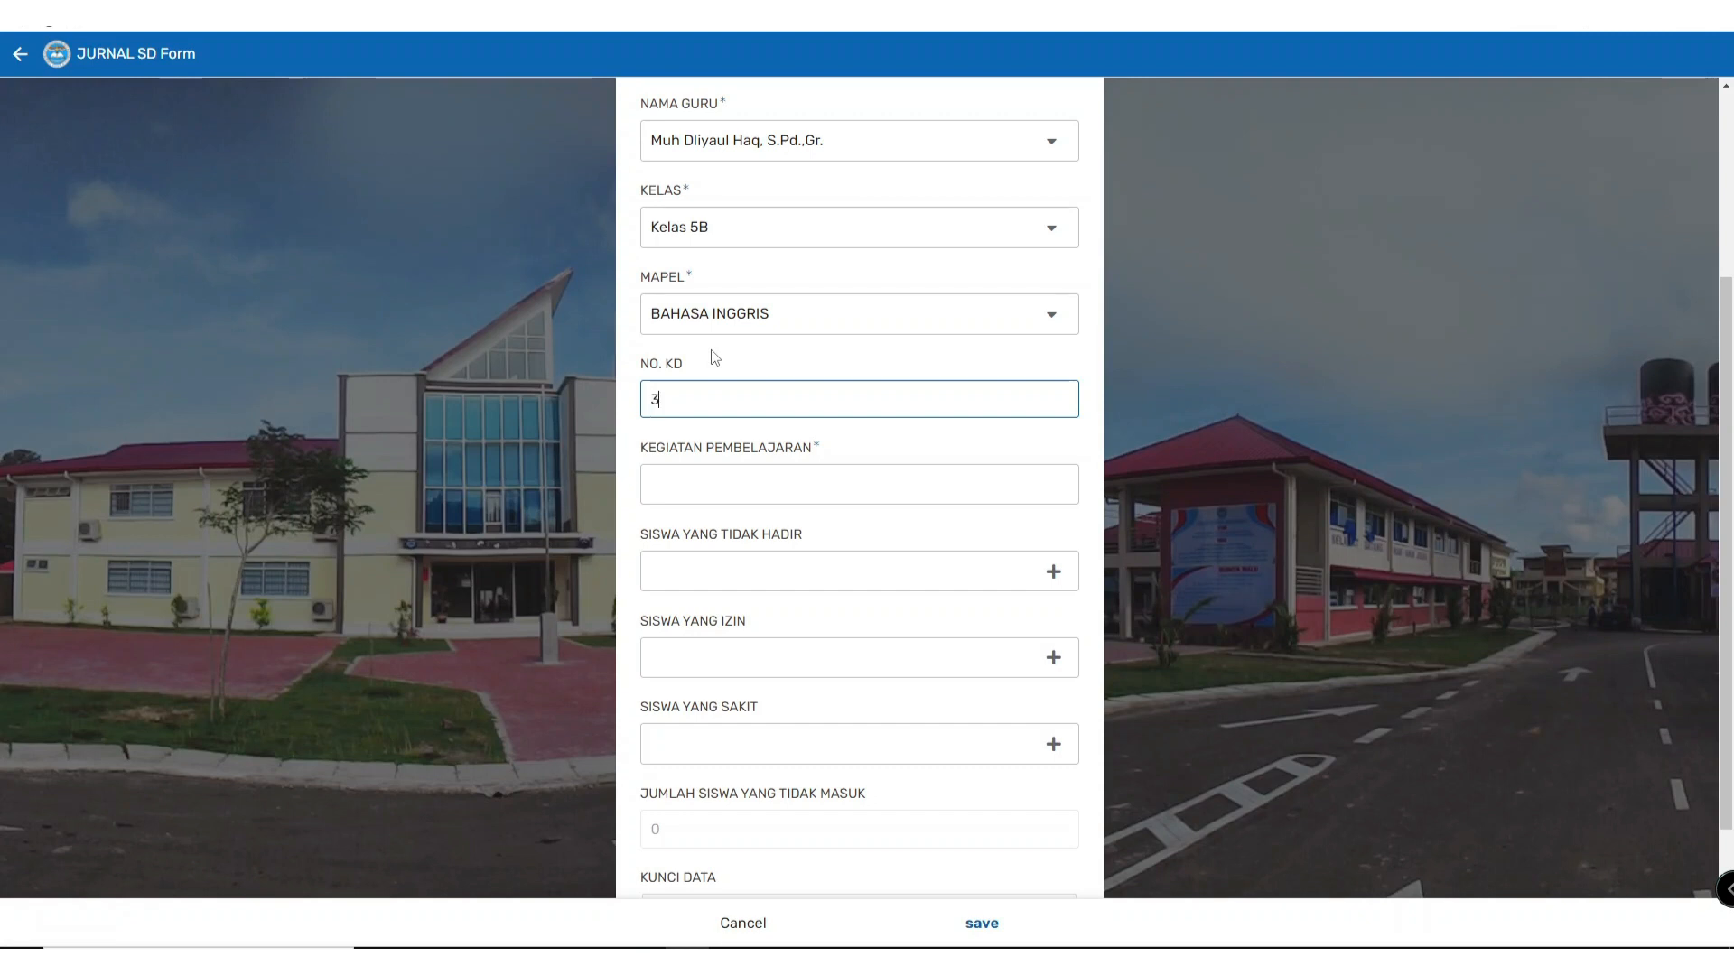
scroll(744, 383, "up", 1)
Step: Fill in KEGIATAN PEMBELAJARAN with "Reading a story The lion and the mouse"
key("Caps_Lock")
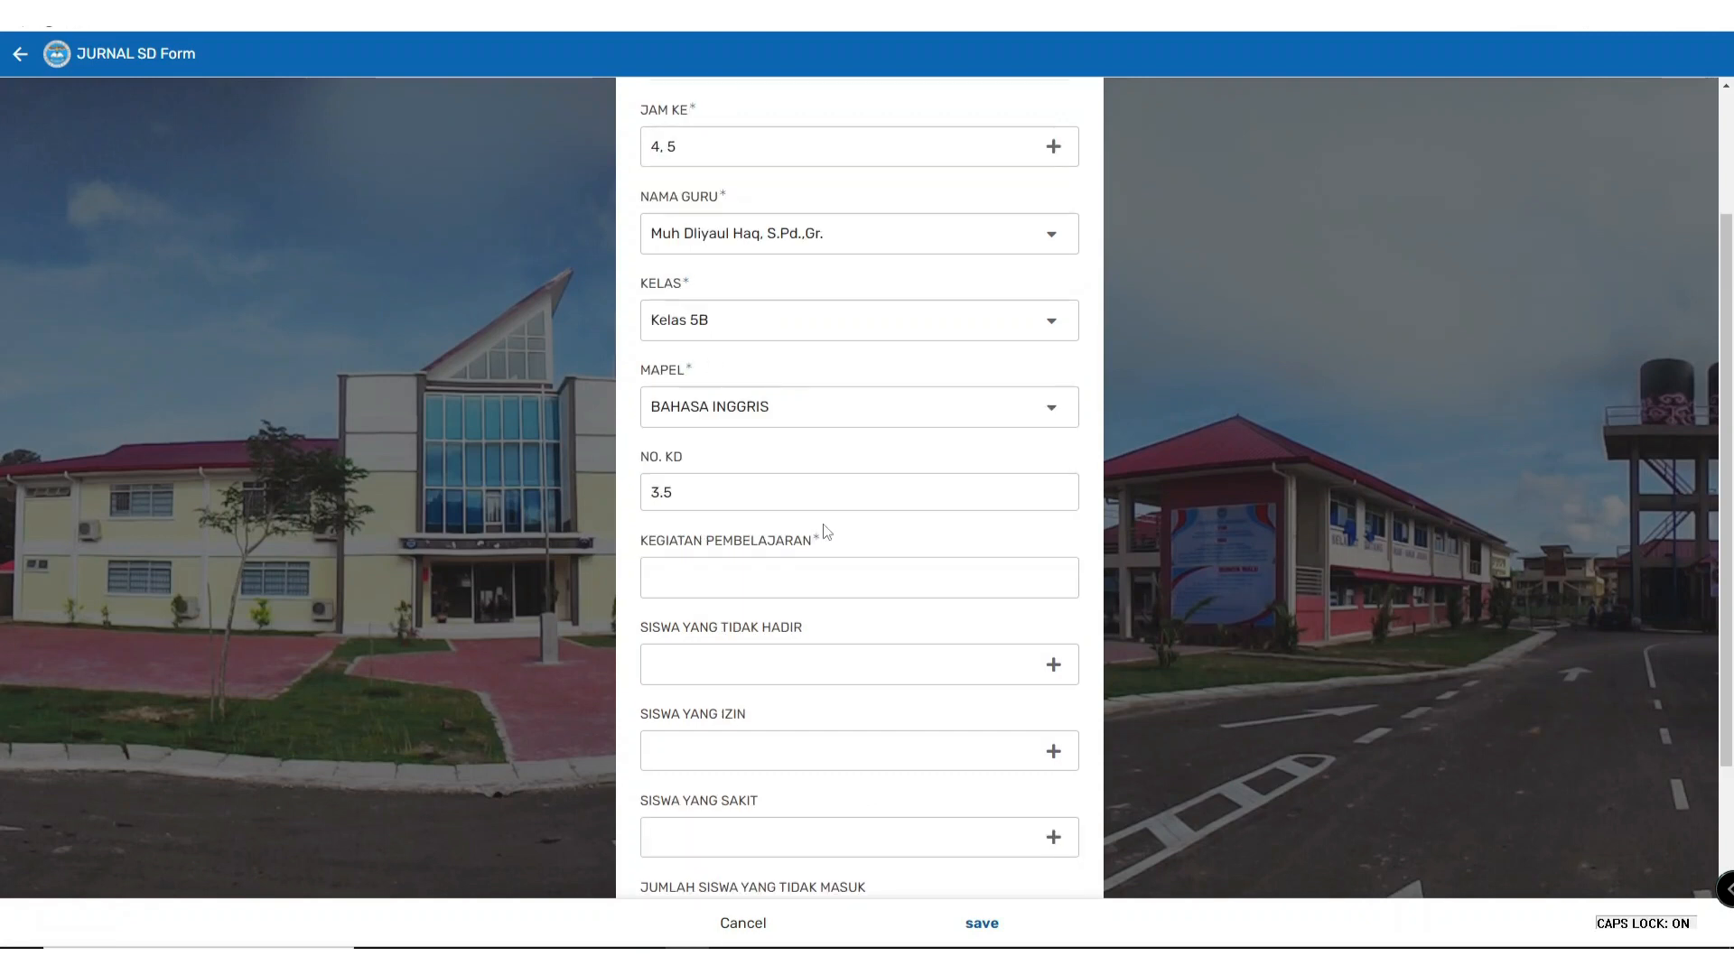
left_click(779, 569)
left_click(762, 578)
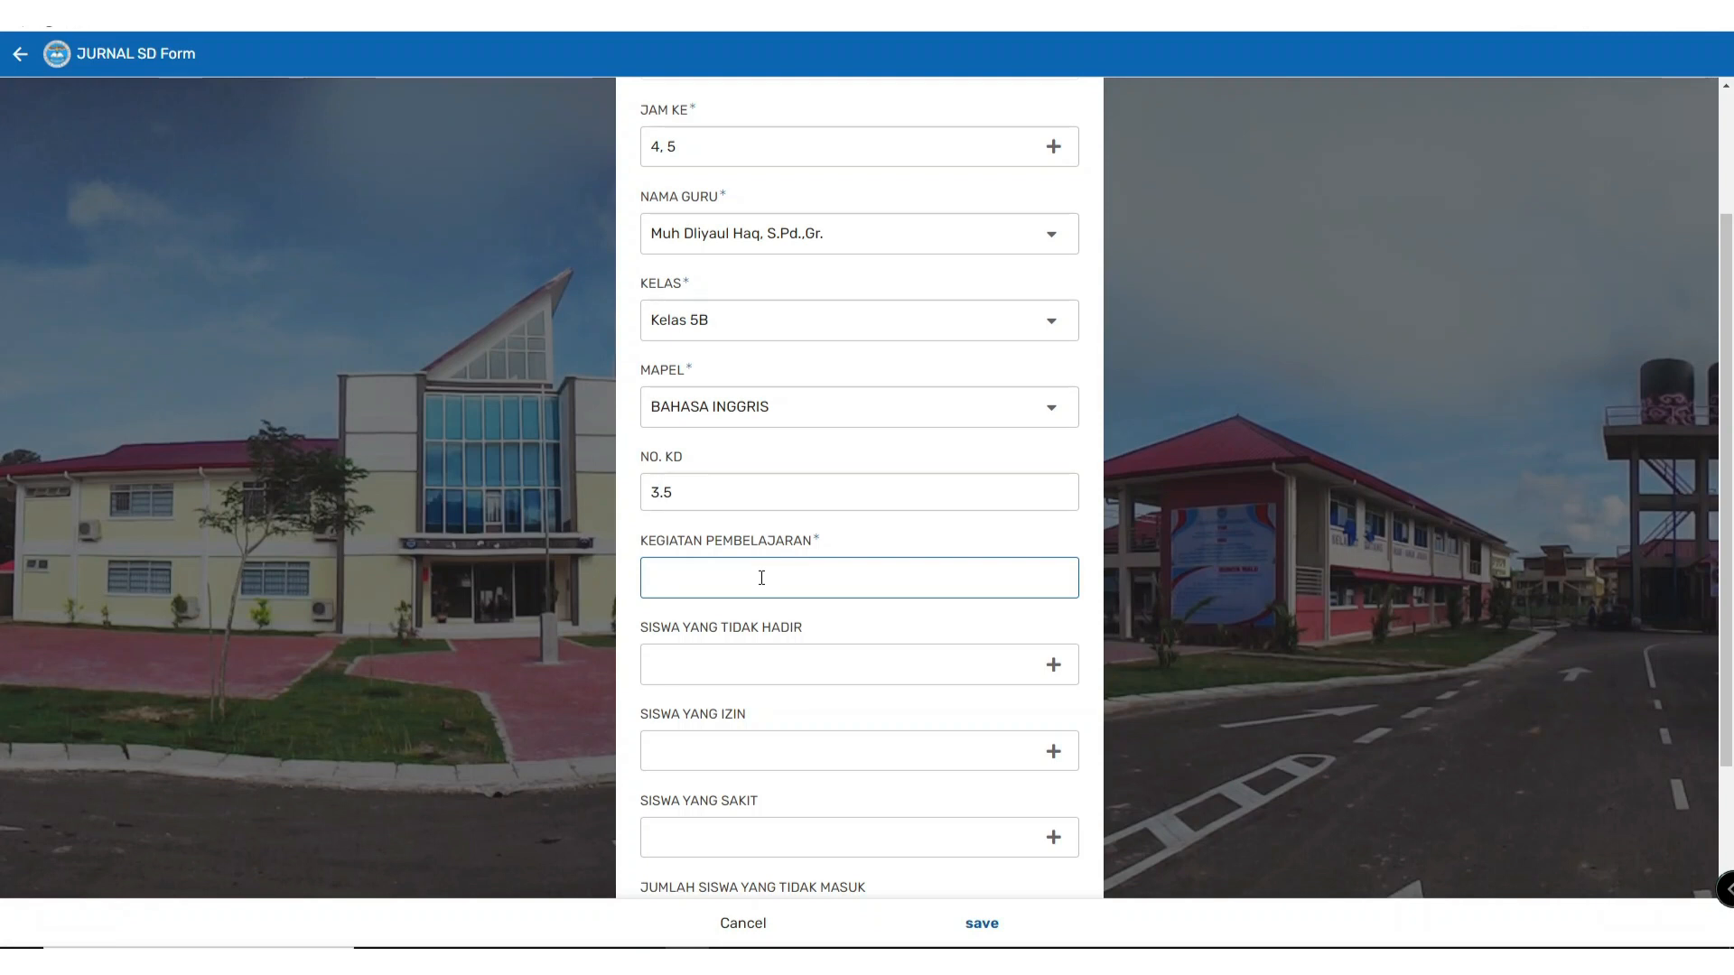
key("Caps_Lock")
type("R")
key("Caps_Lock")
type("eading")
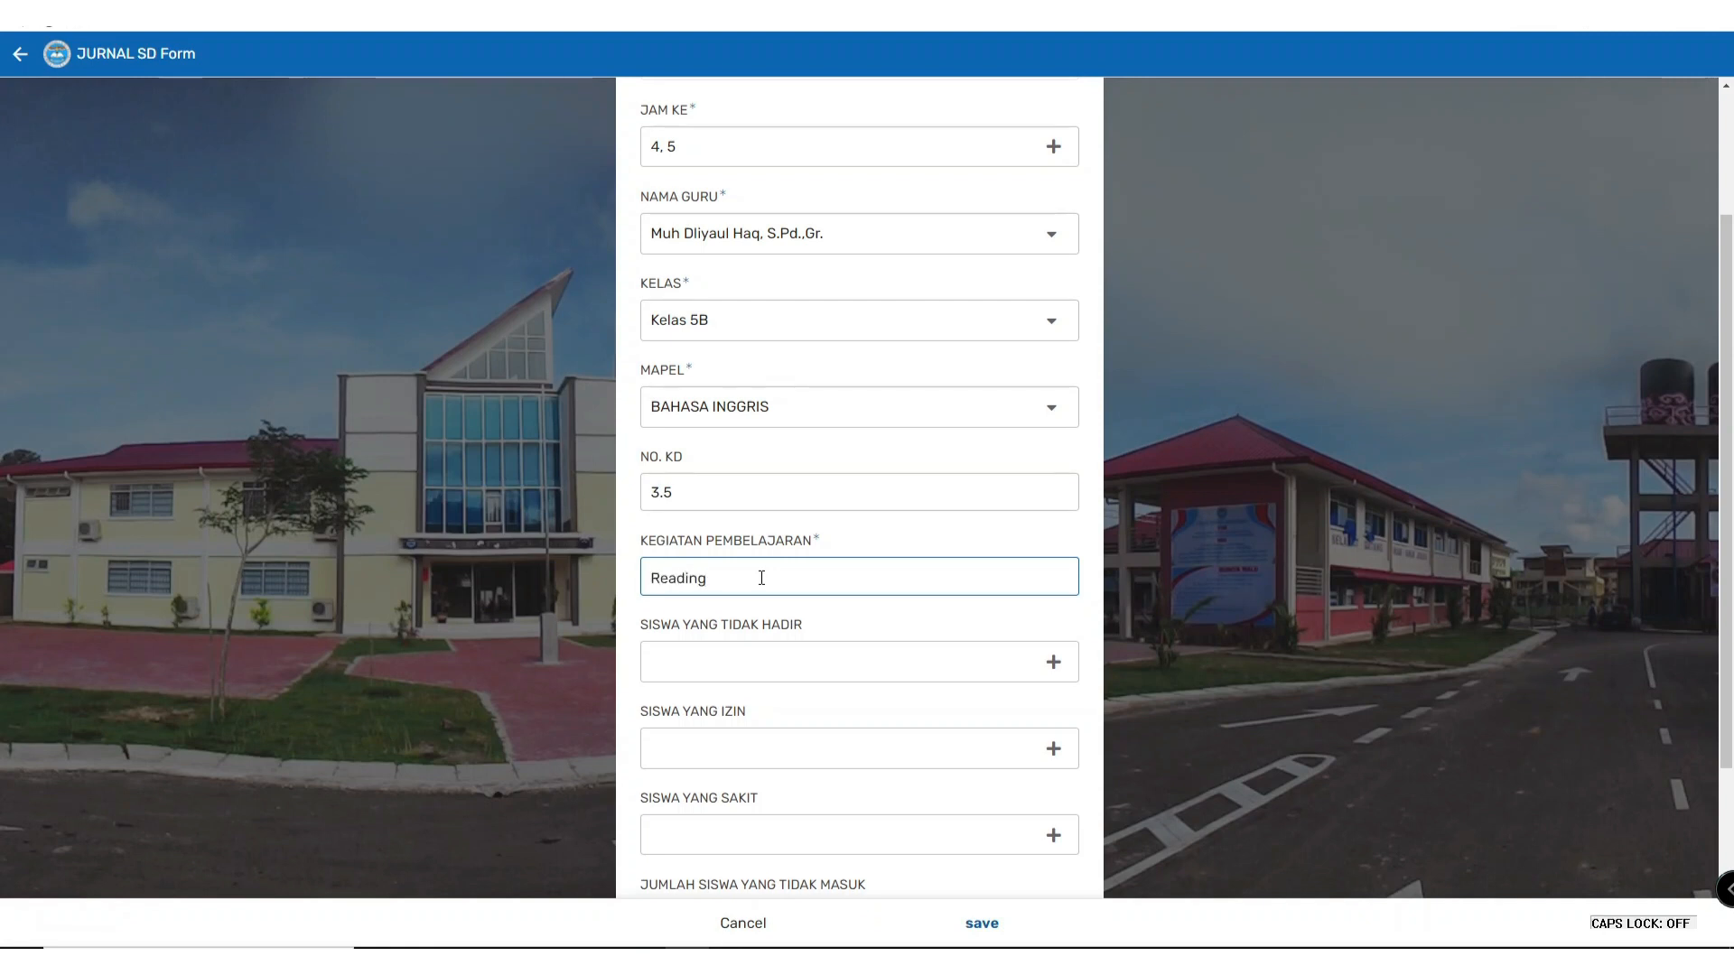
type(" a story")
key("Caps_Lock")
type("T")
key("Caps_Lock")
type("he lion and the mouse")
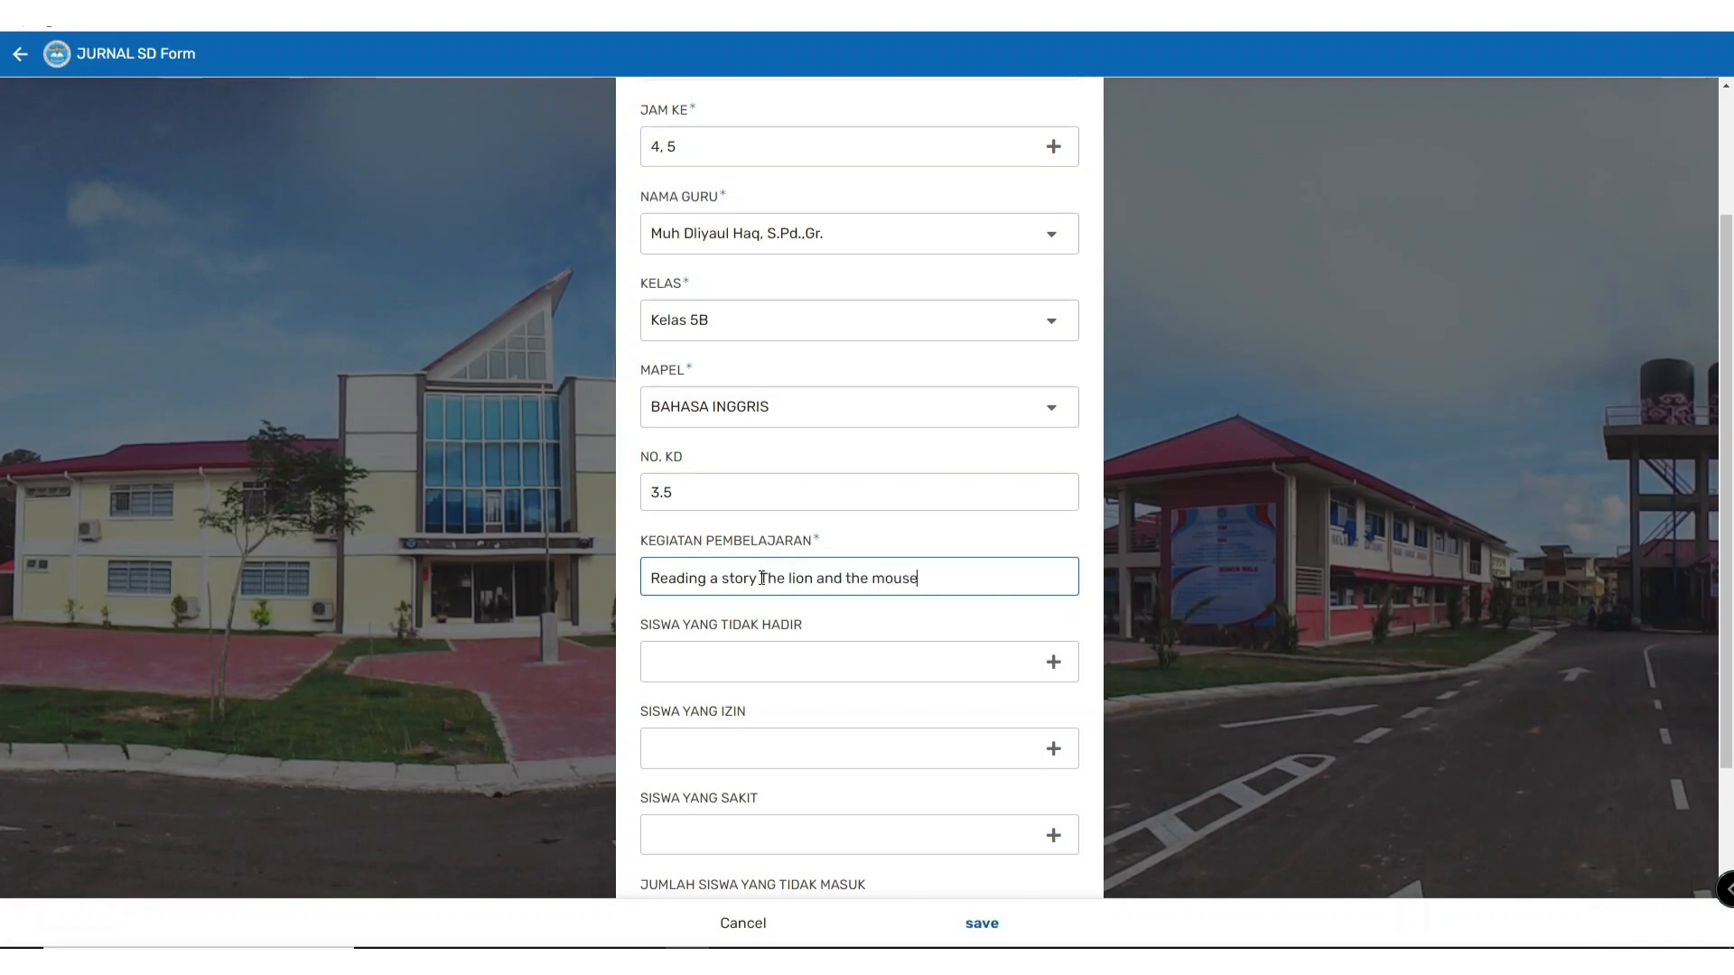
Step: Mark the first two students in the SISWA YANG TIDAK HADIR list as absent
scroll(759, 542, "down", 2)
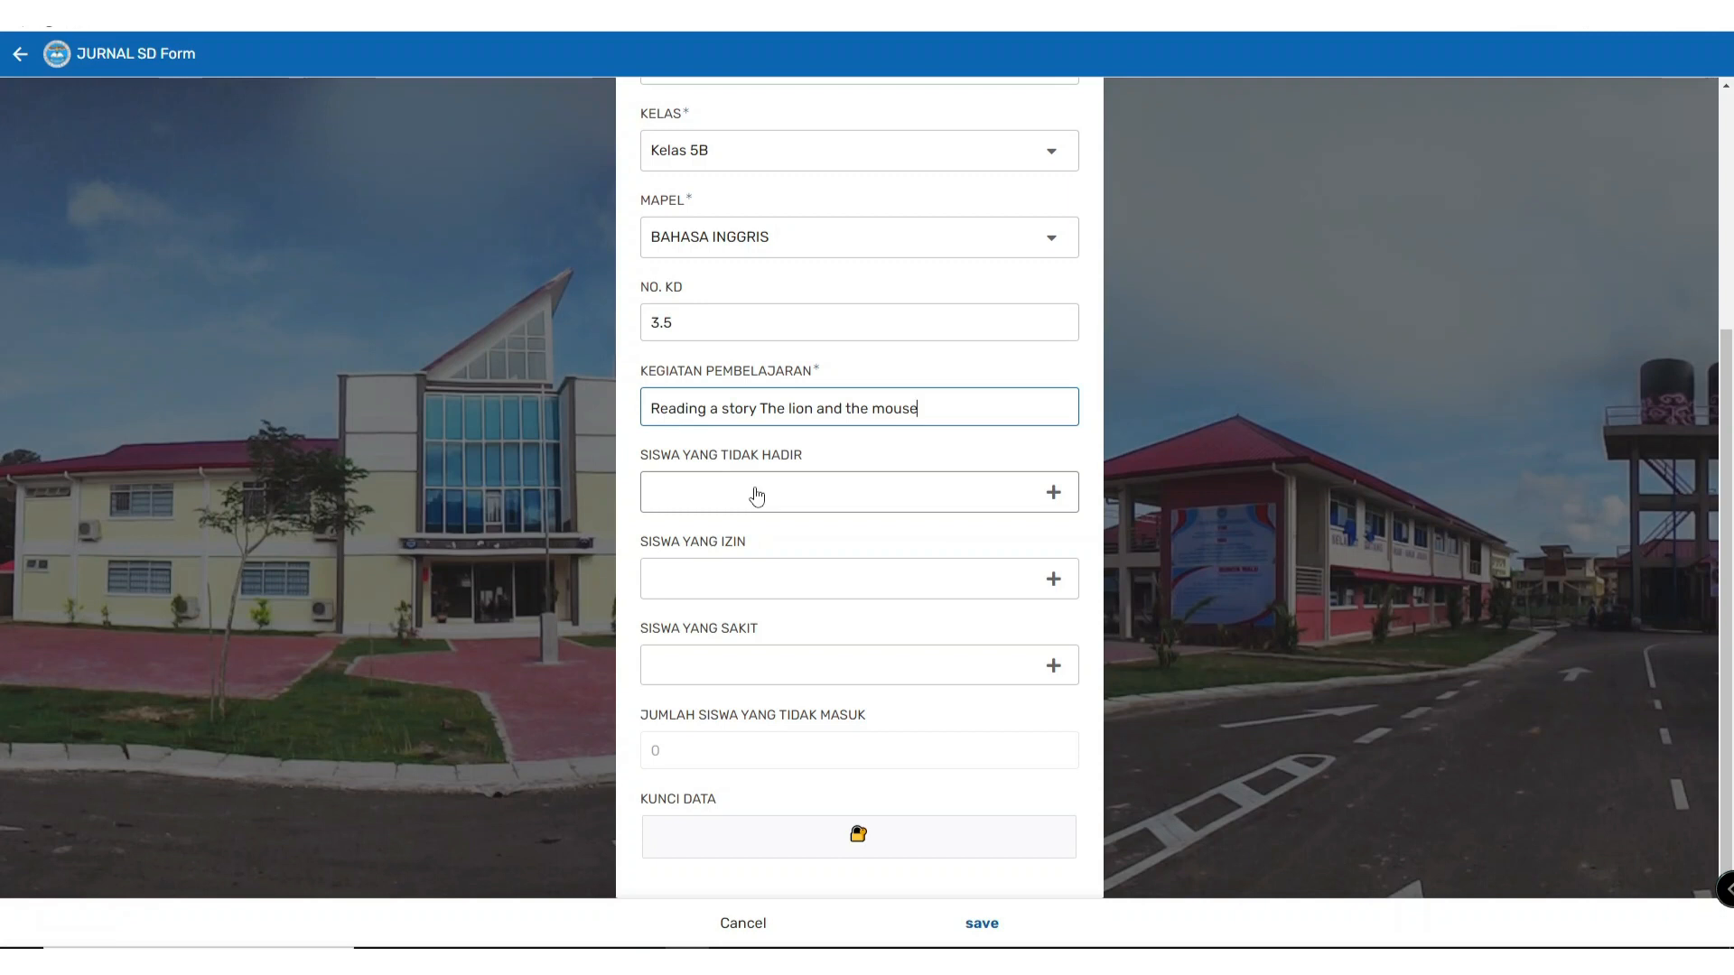
scroll(758, 495, "up", 4)
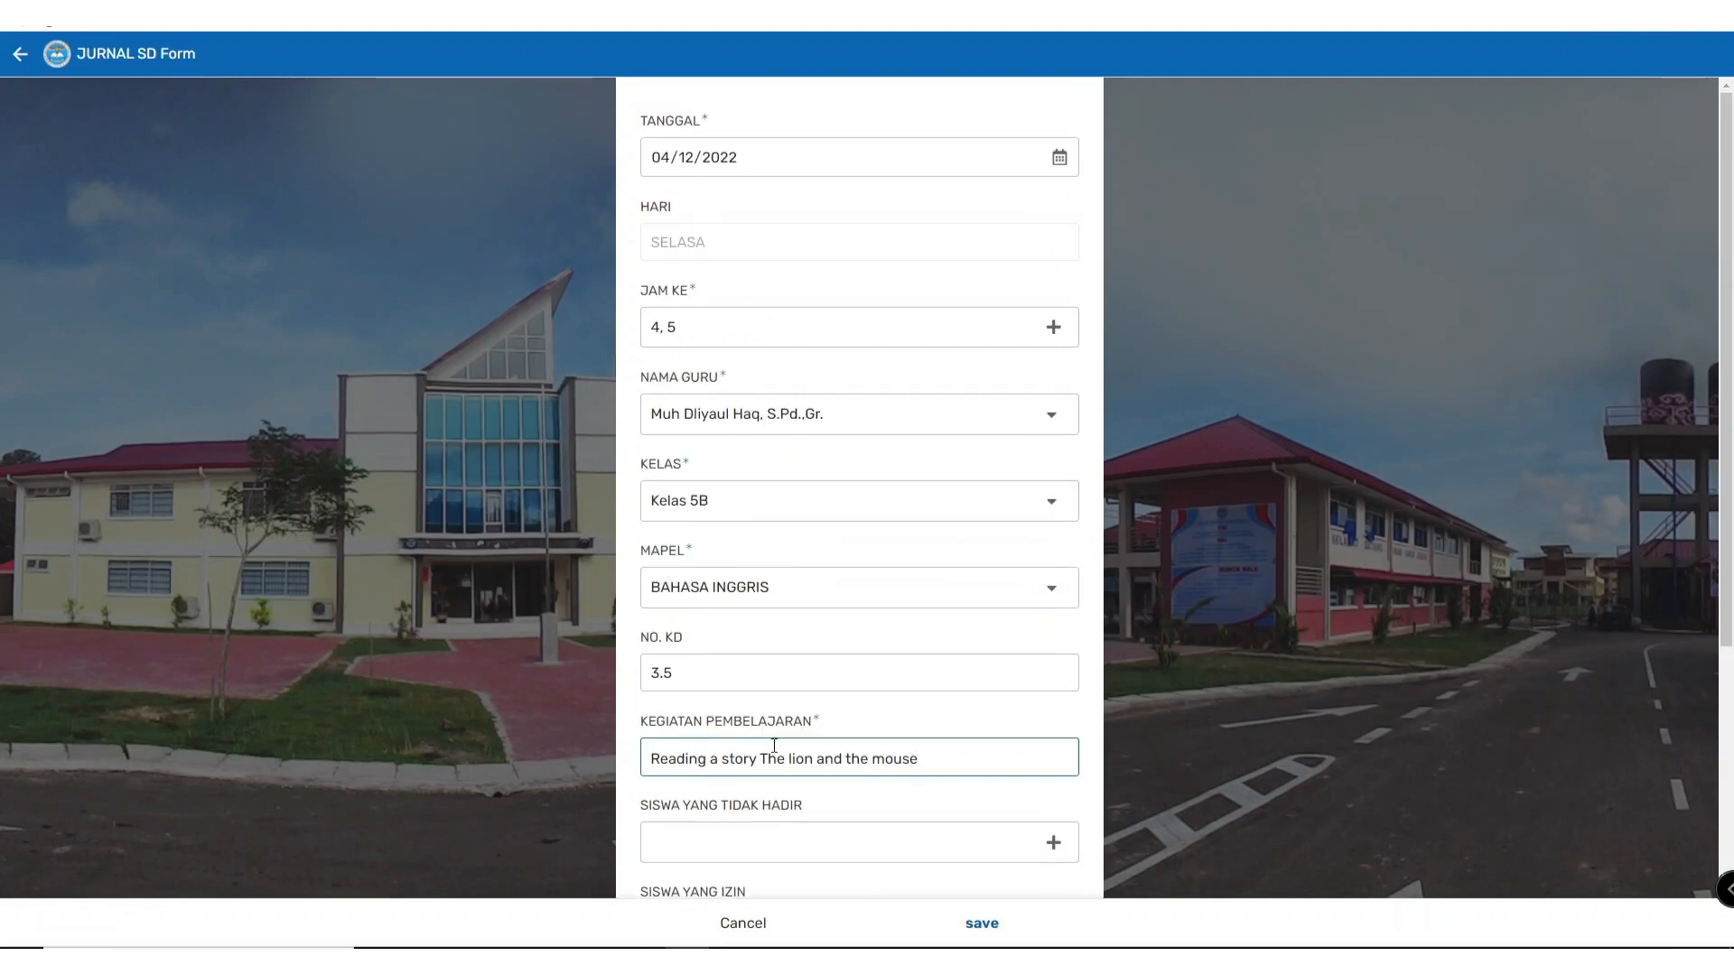
scroll(774, 750, "down", 4)
left_click(777, 495)
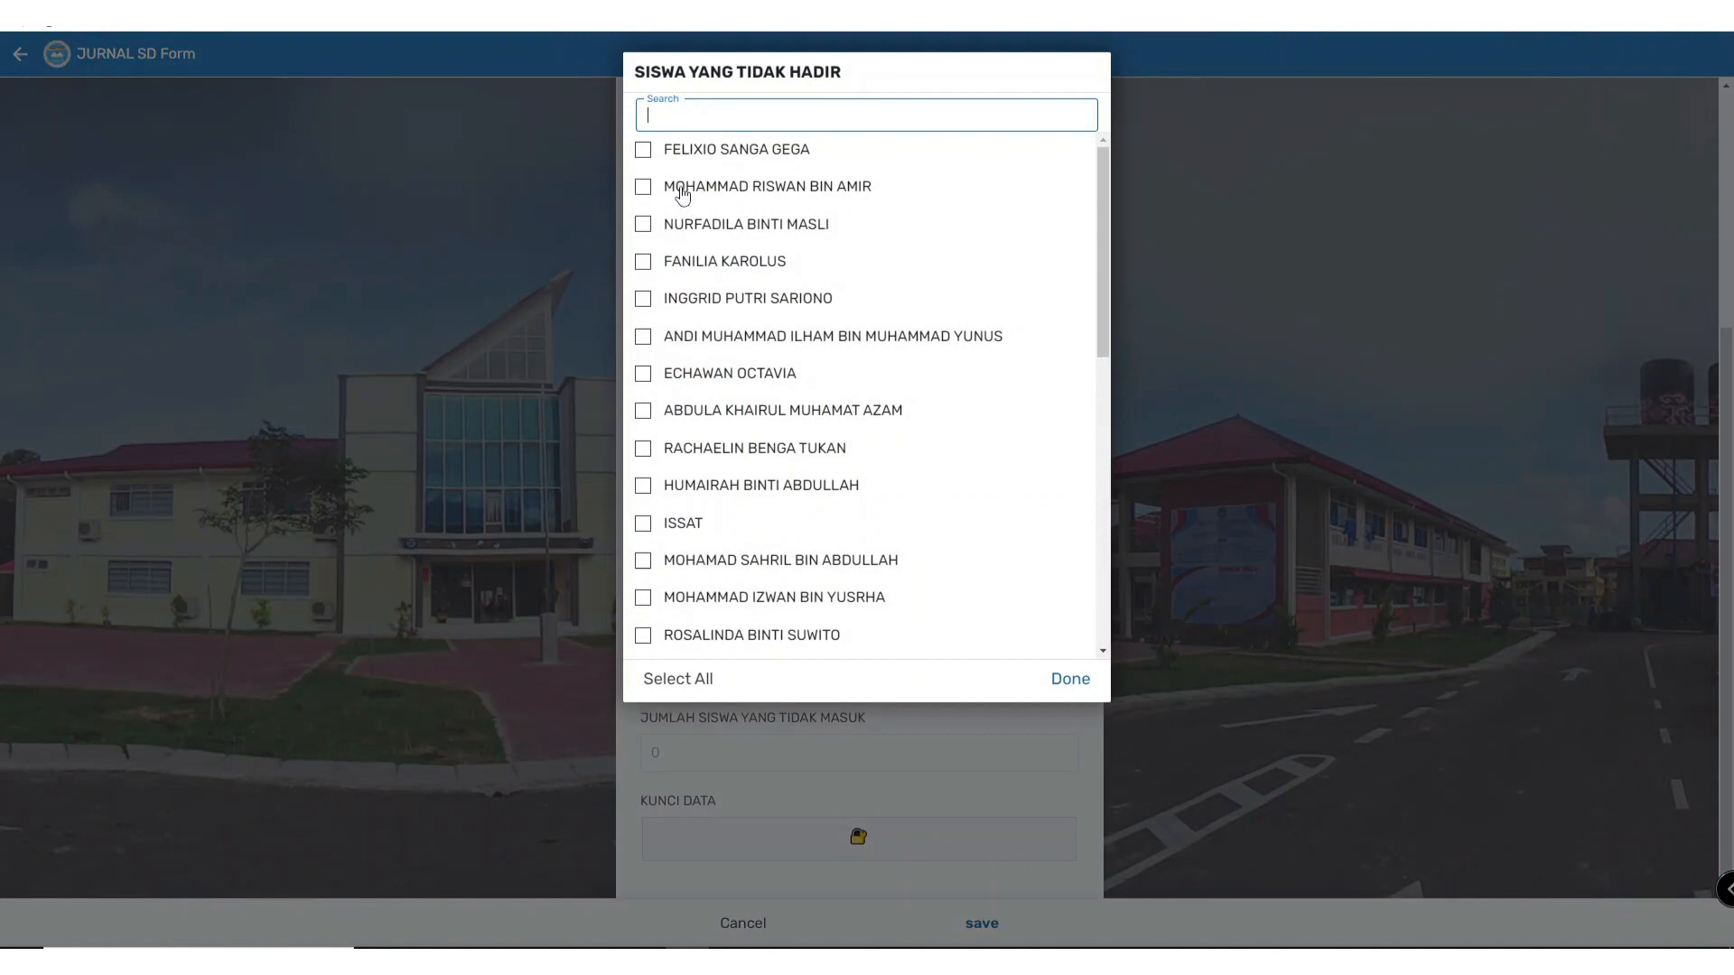
left_click(748, 154)
left_click(741, 189)
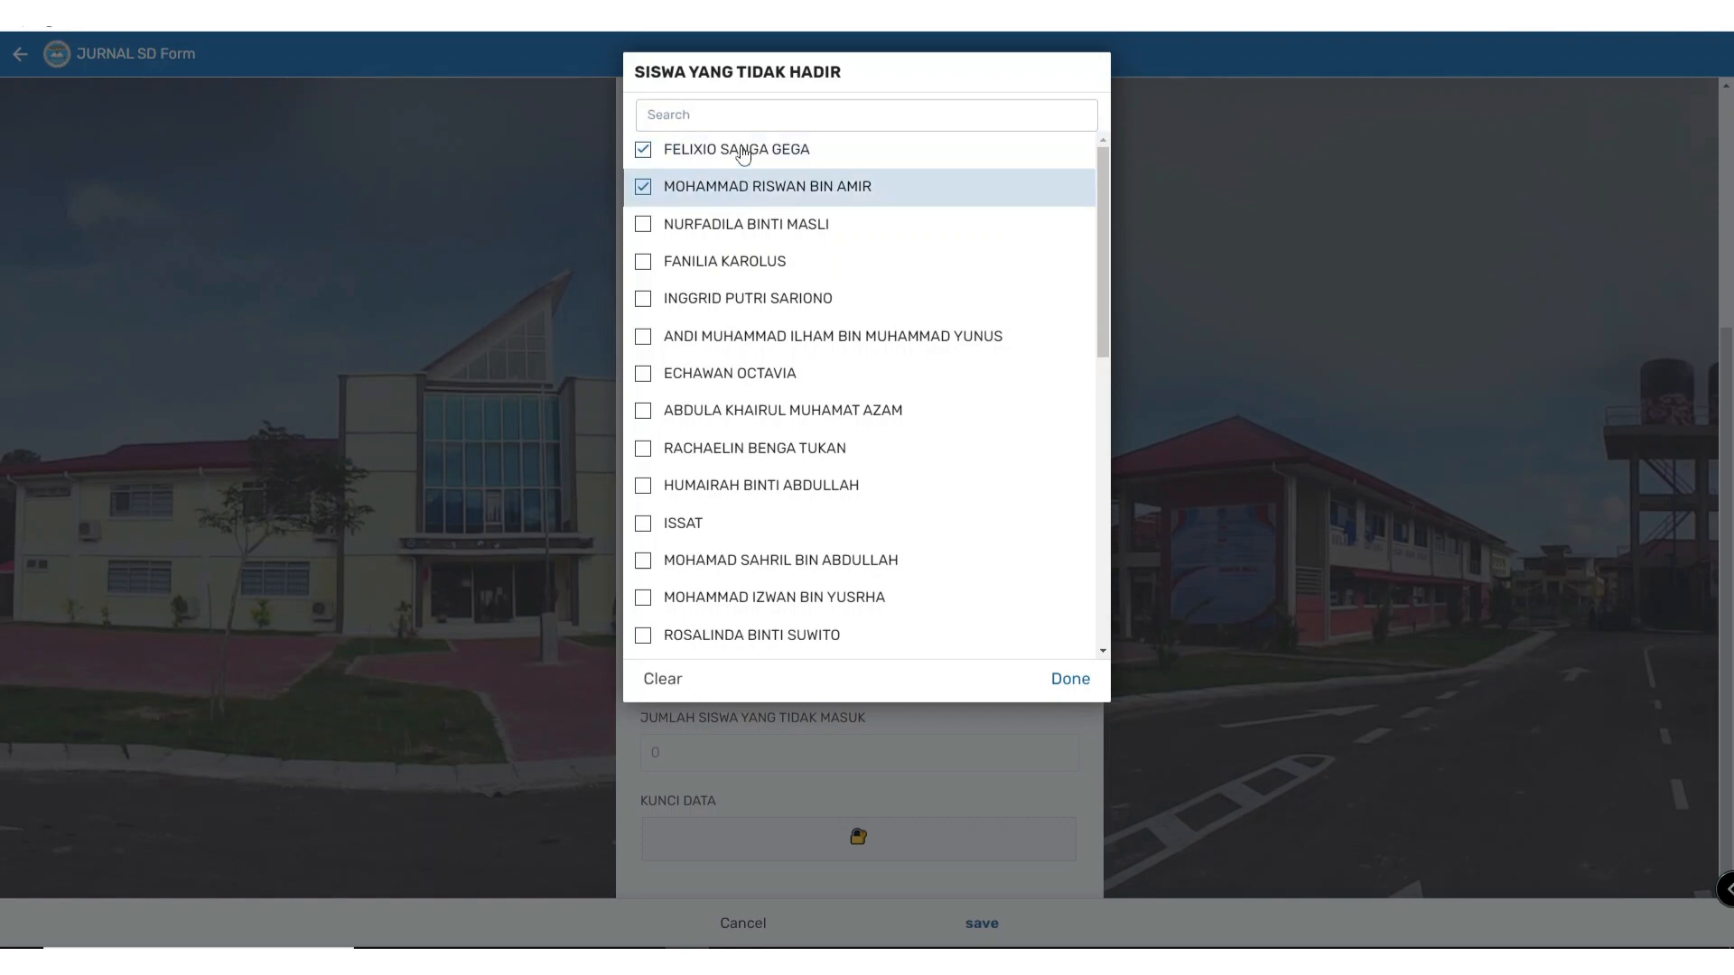
left_click(1082, 691)
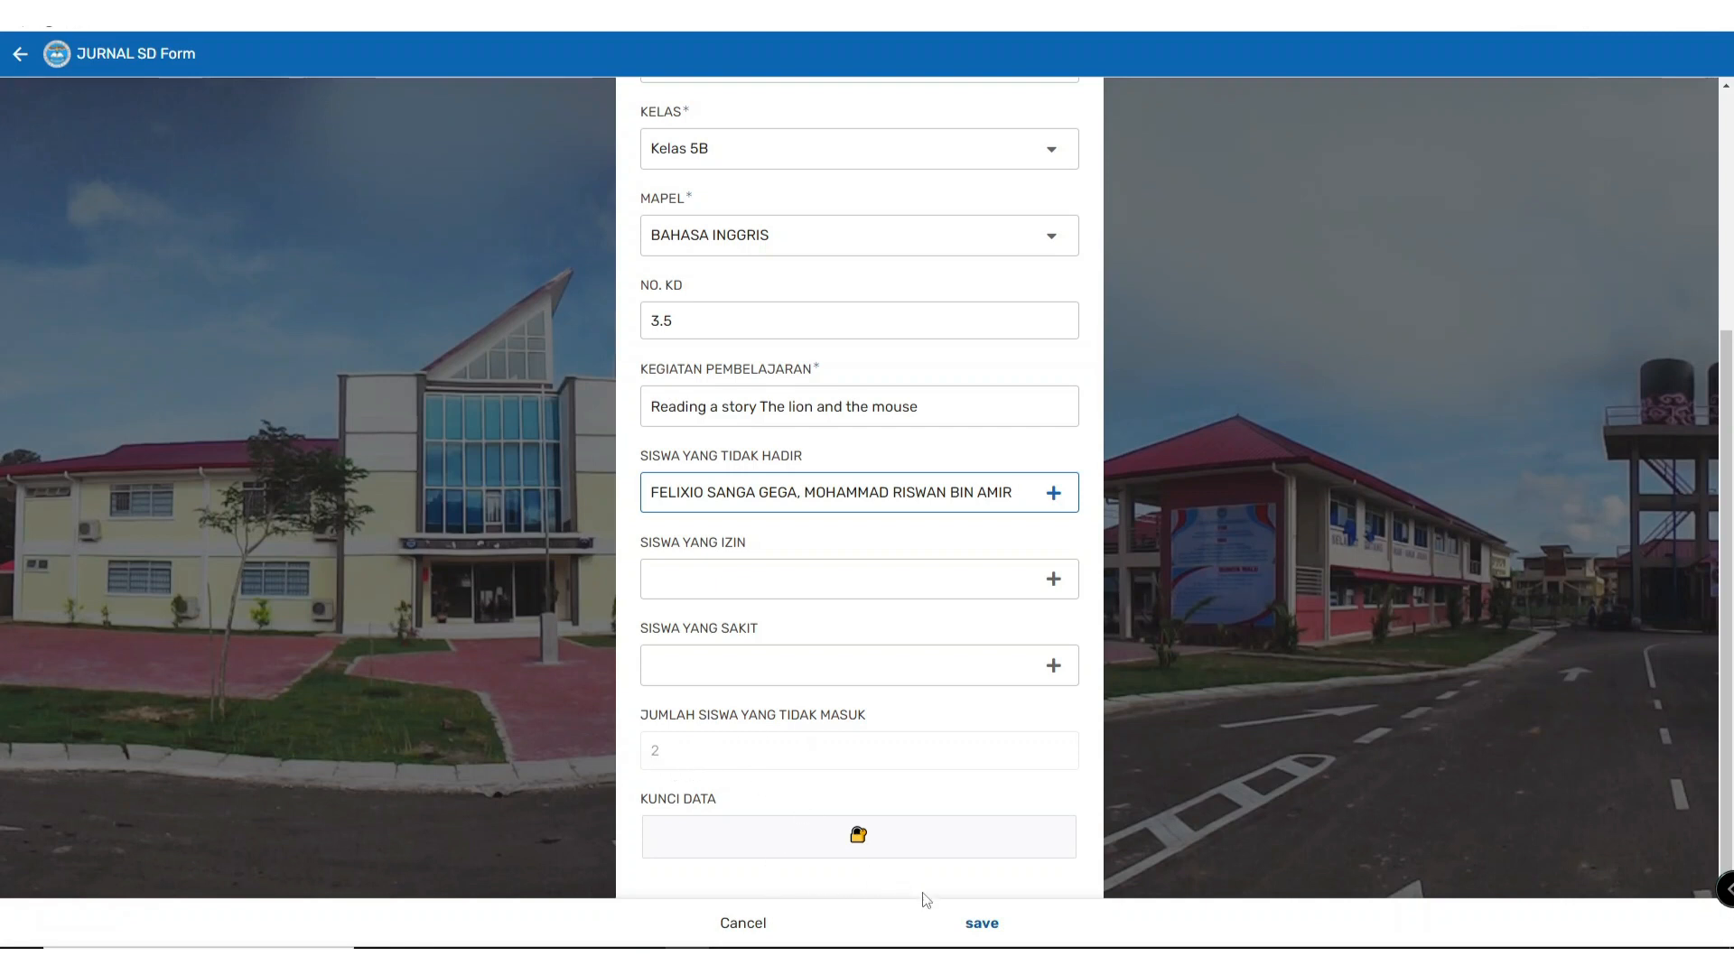
Step: Switch KUNCI DATA on and off again, check the filled-in fields, and save the JURNAL SD entry
left_click(837, 842)
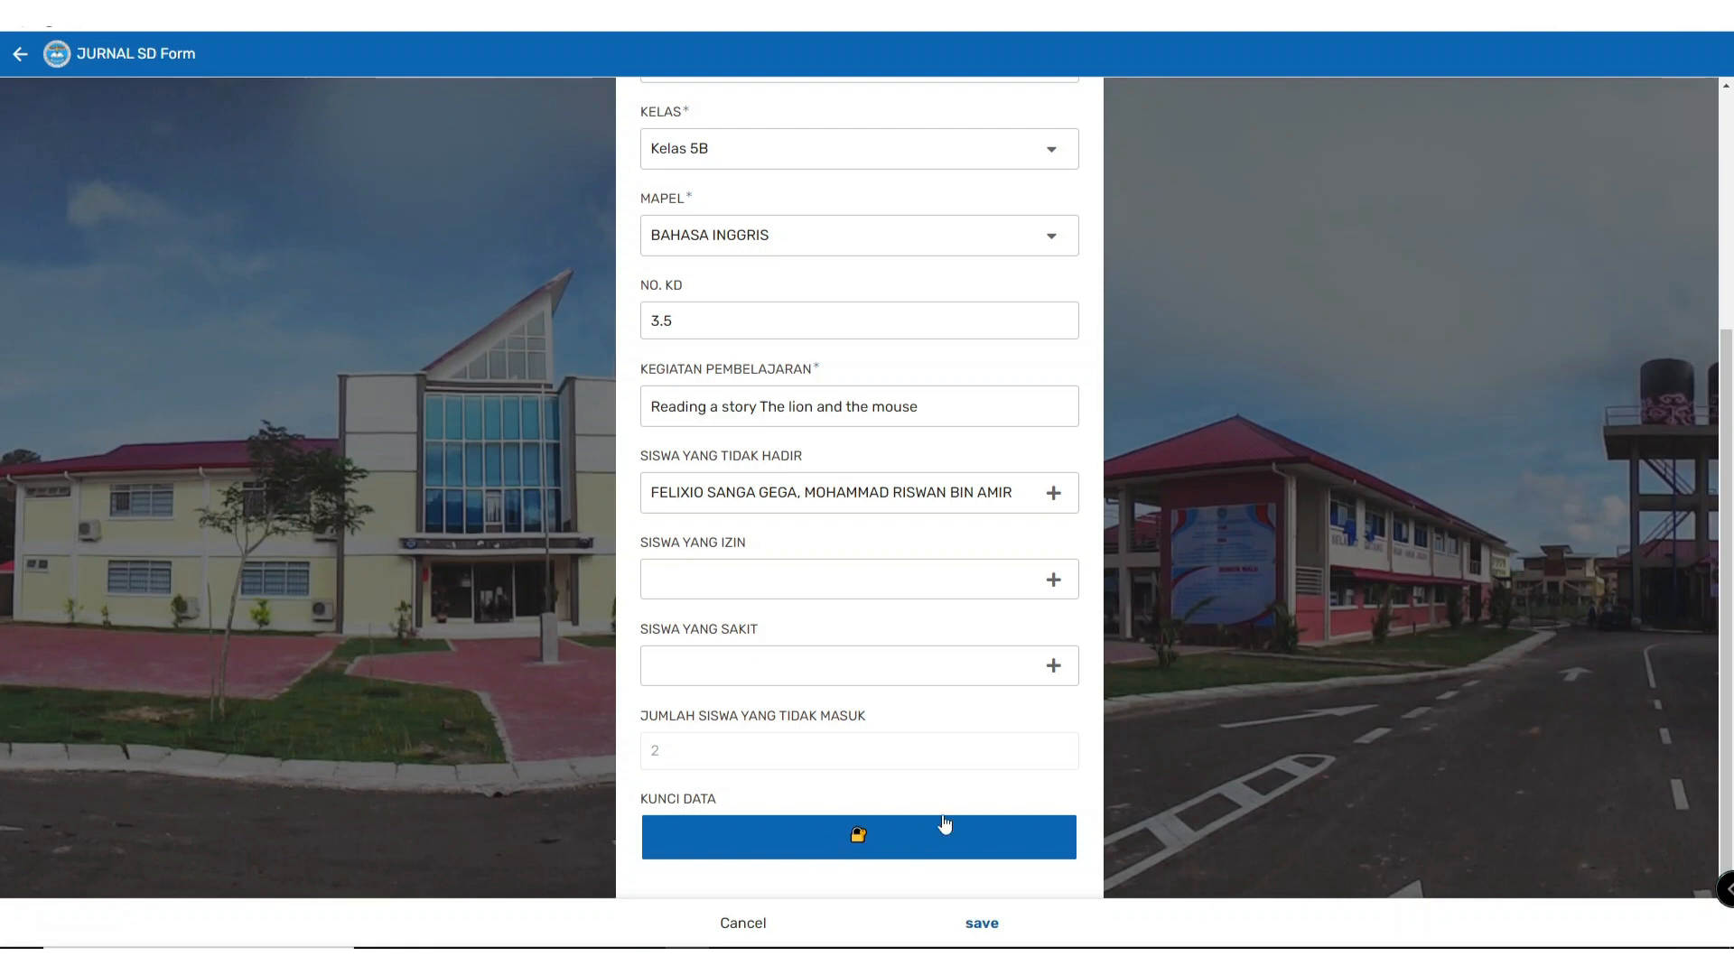
scroll(815, 738, "up", 4)
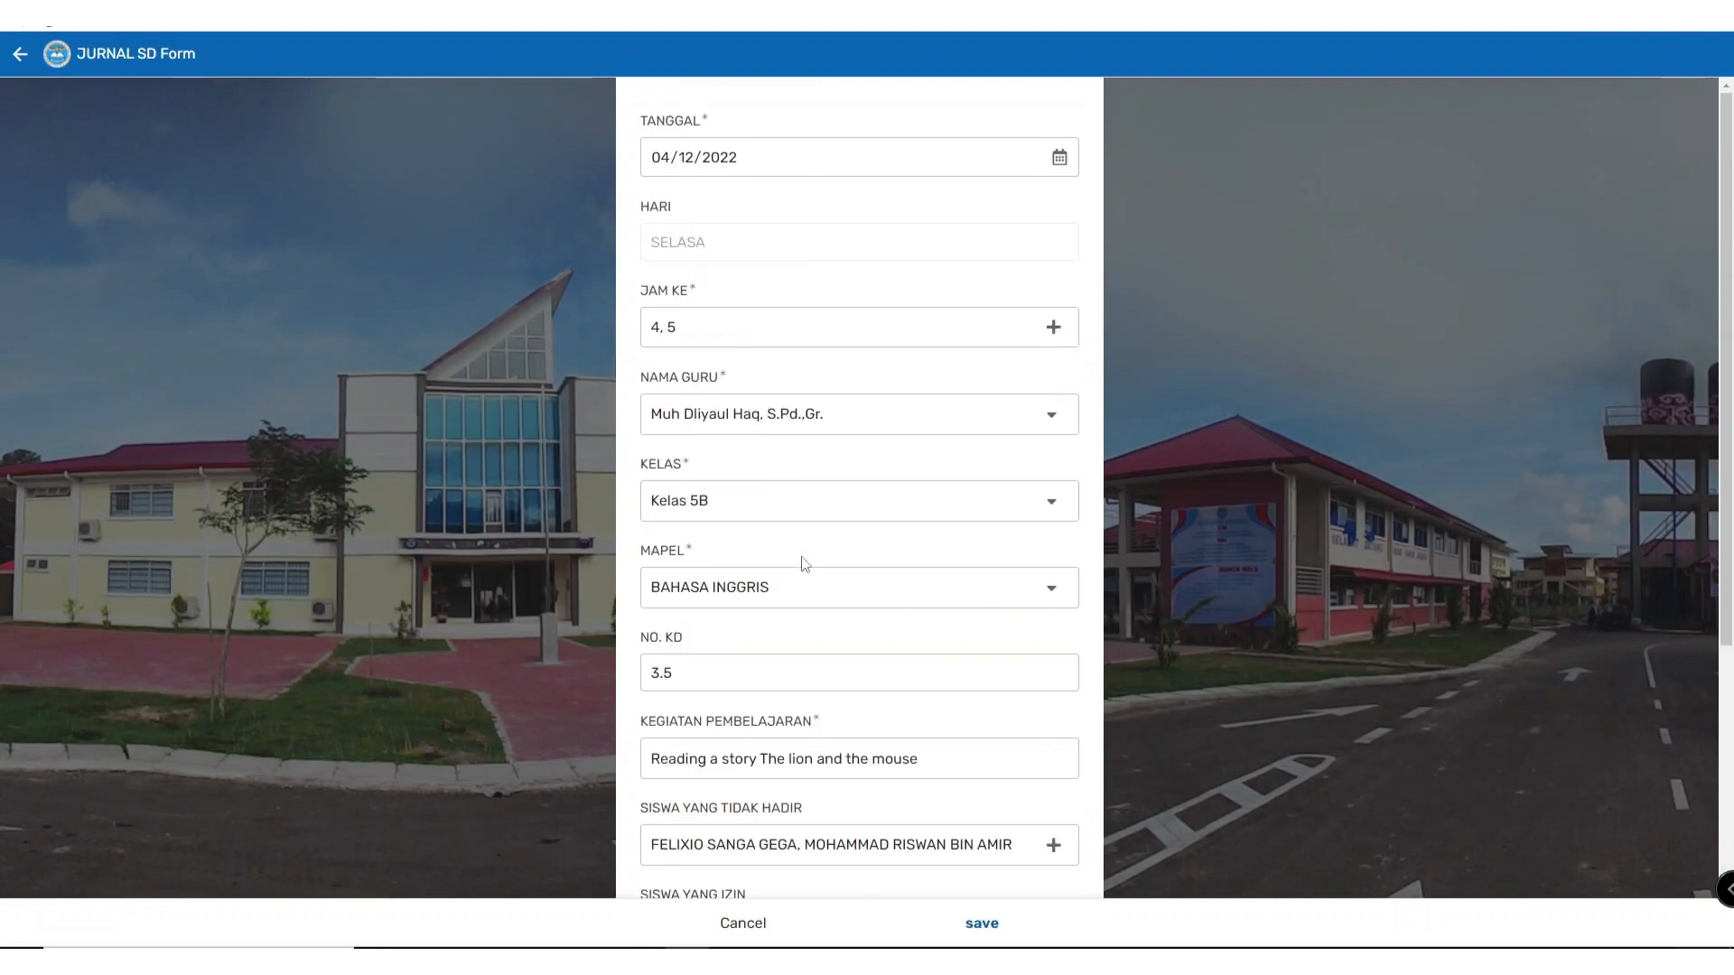
scroll(803, 564, "down", 4)
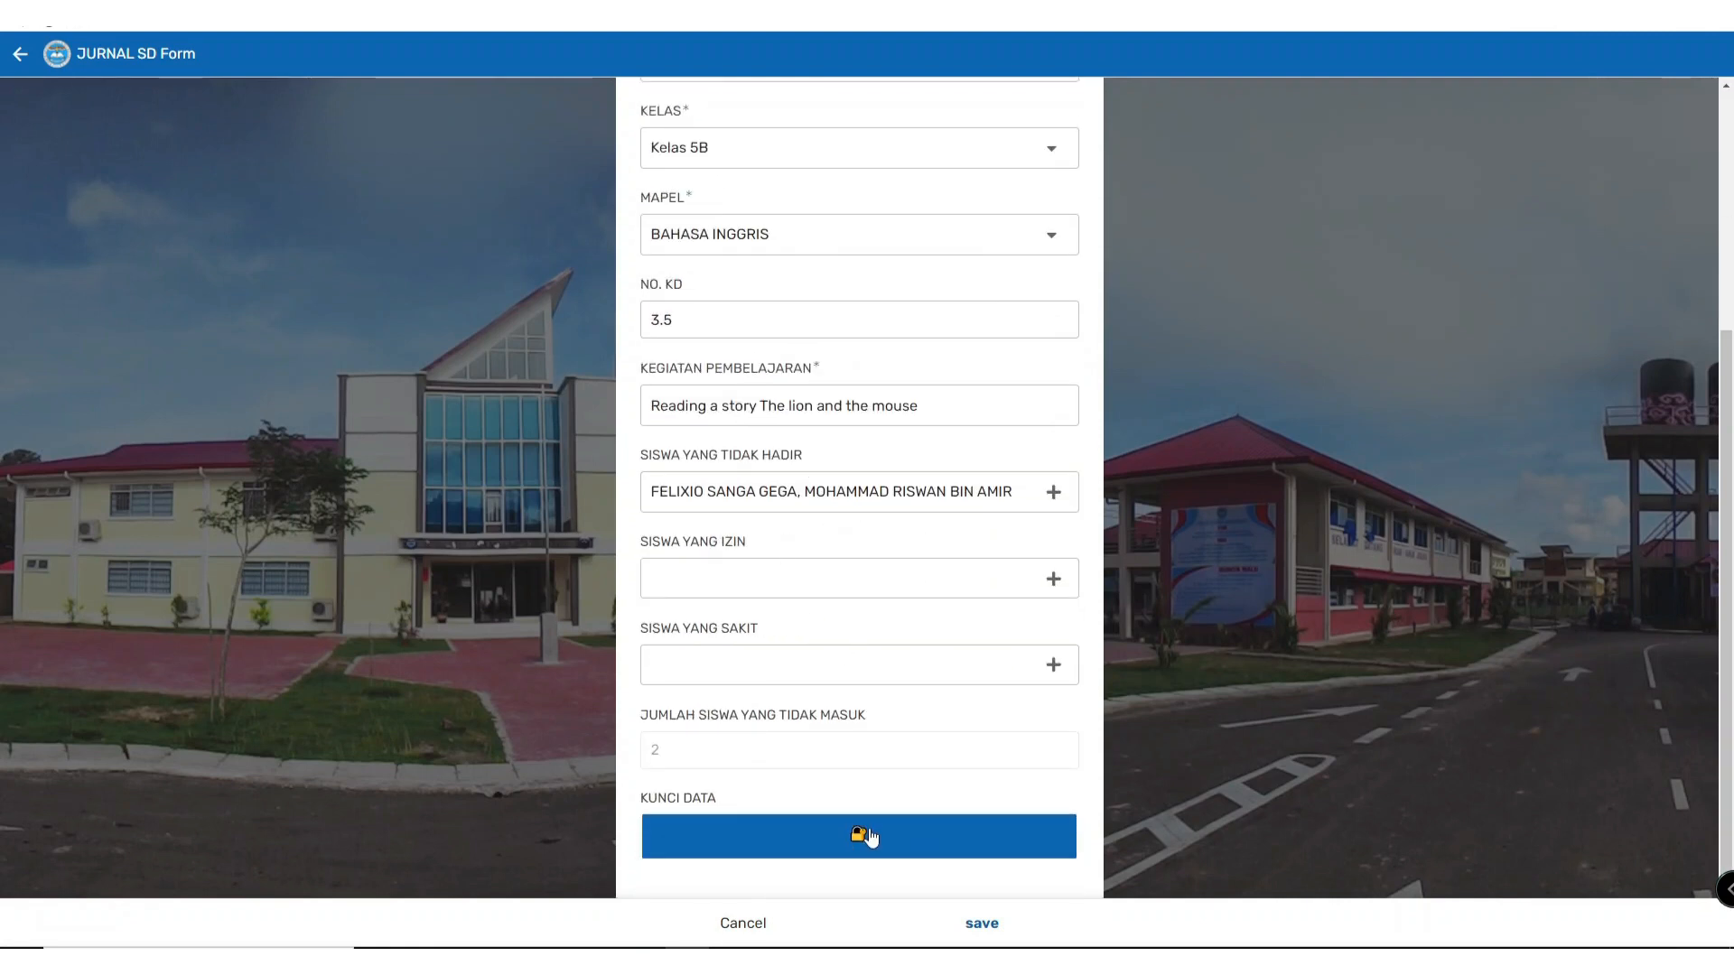
left_click(870, 836)
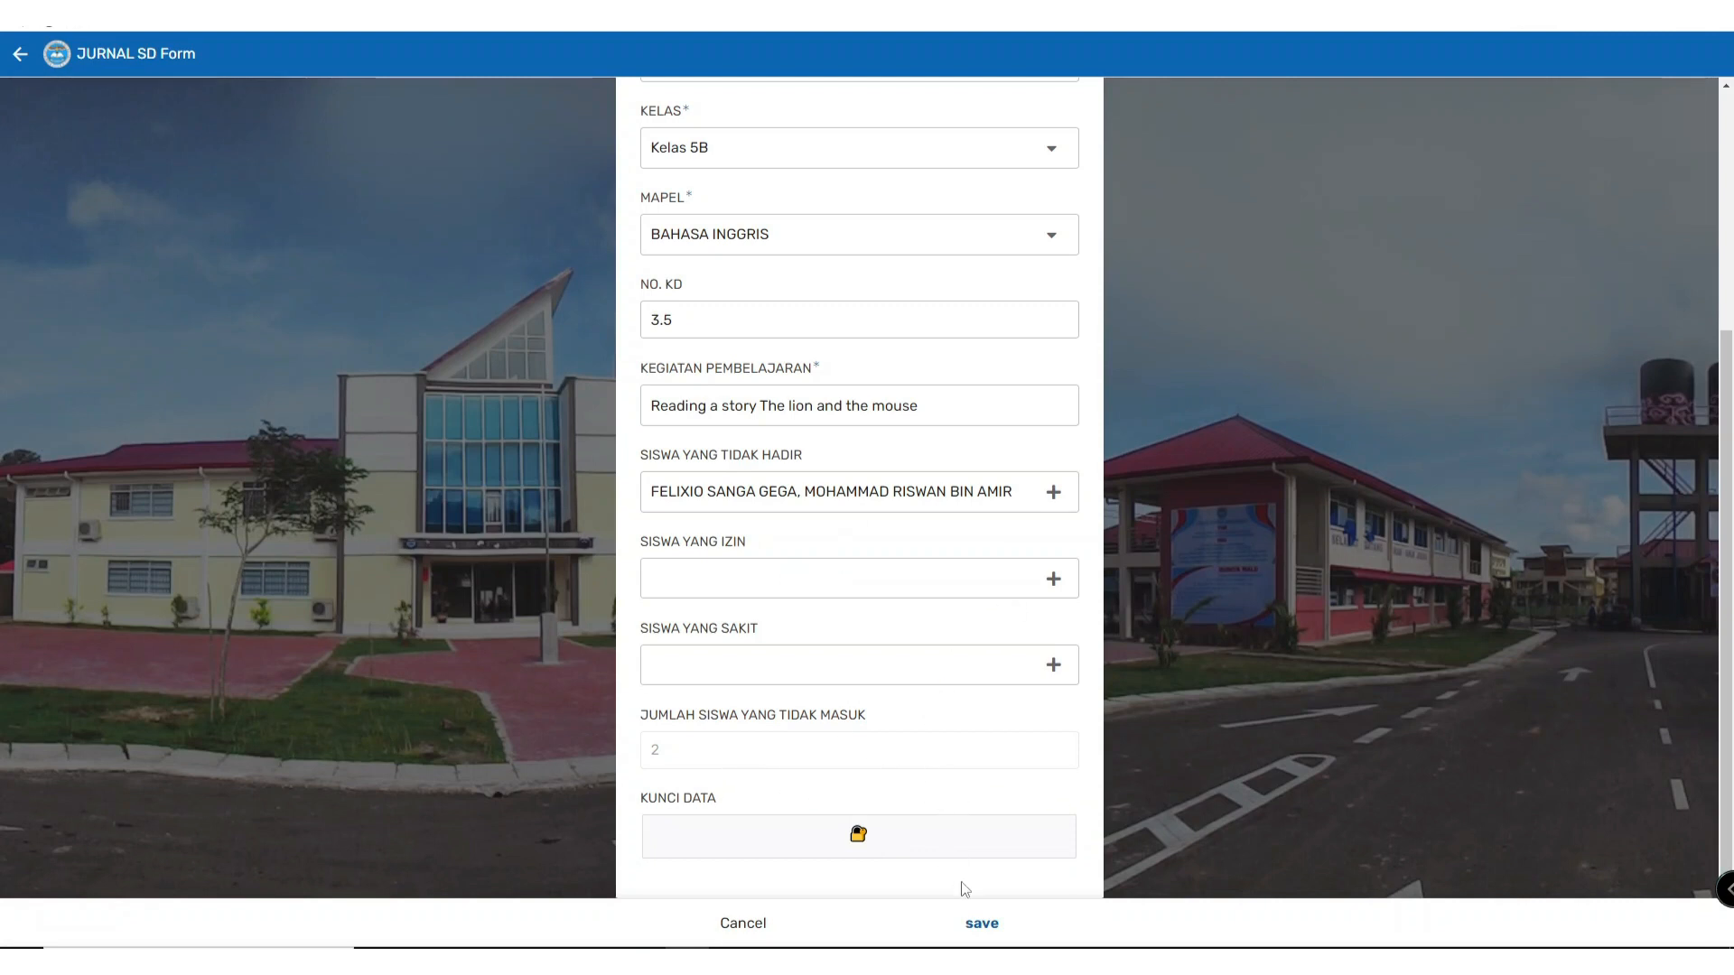
scroll(929, 805, "up", 5)
scroll(931, 805, "down", 5)
left_click(977, 924)
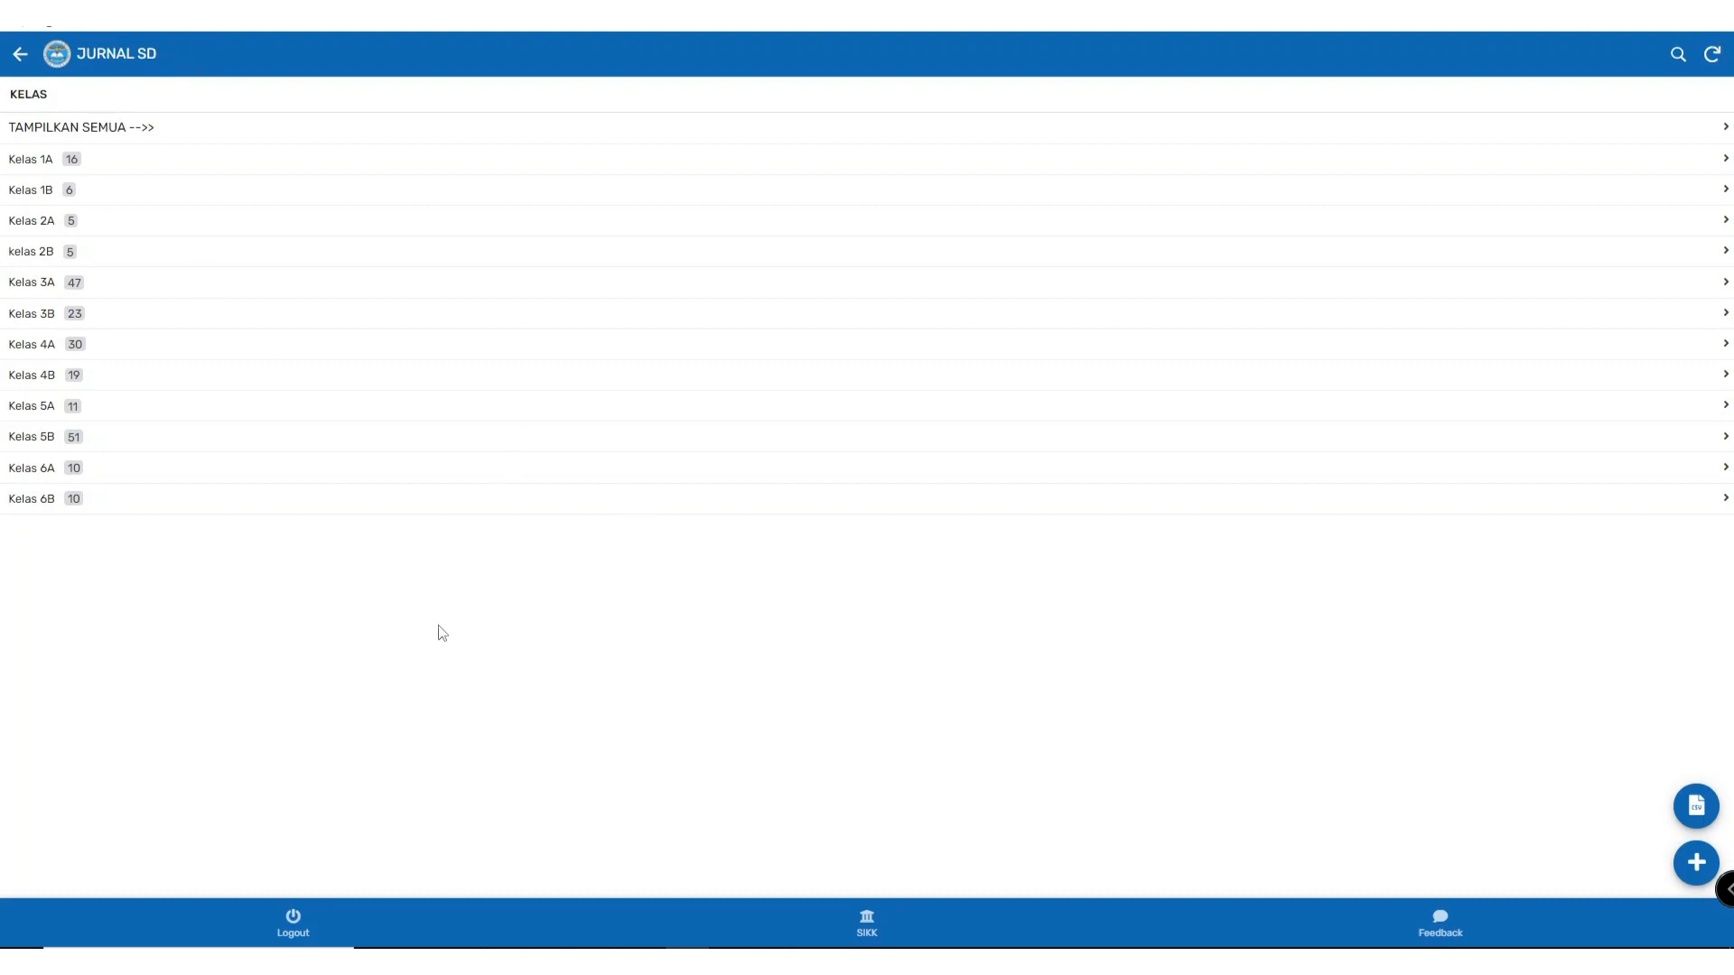
Step: Return to ADMINISTRASI GURU, open the RPP 2021 - 2022 history record, and open its source spreadsheet
left_click(20, 55)
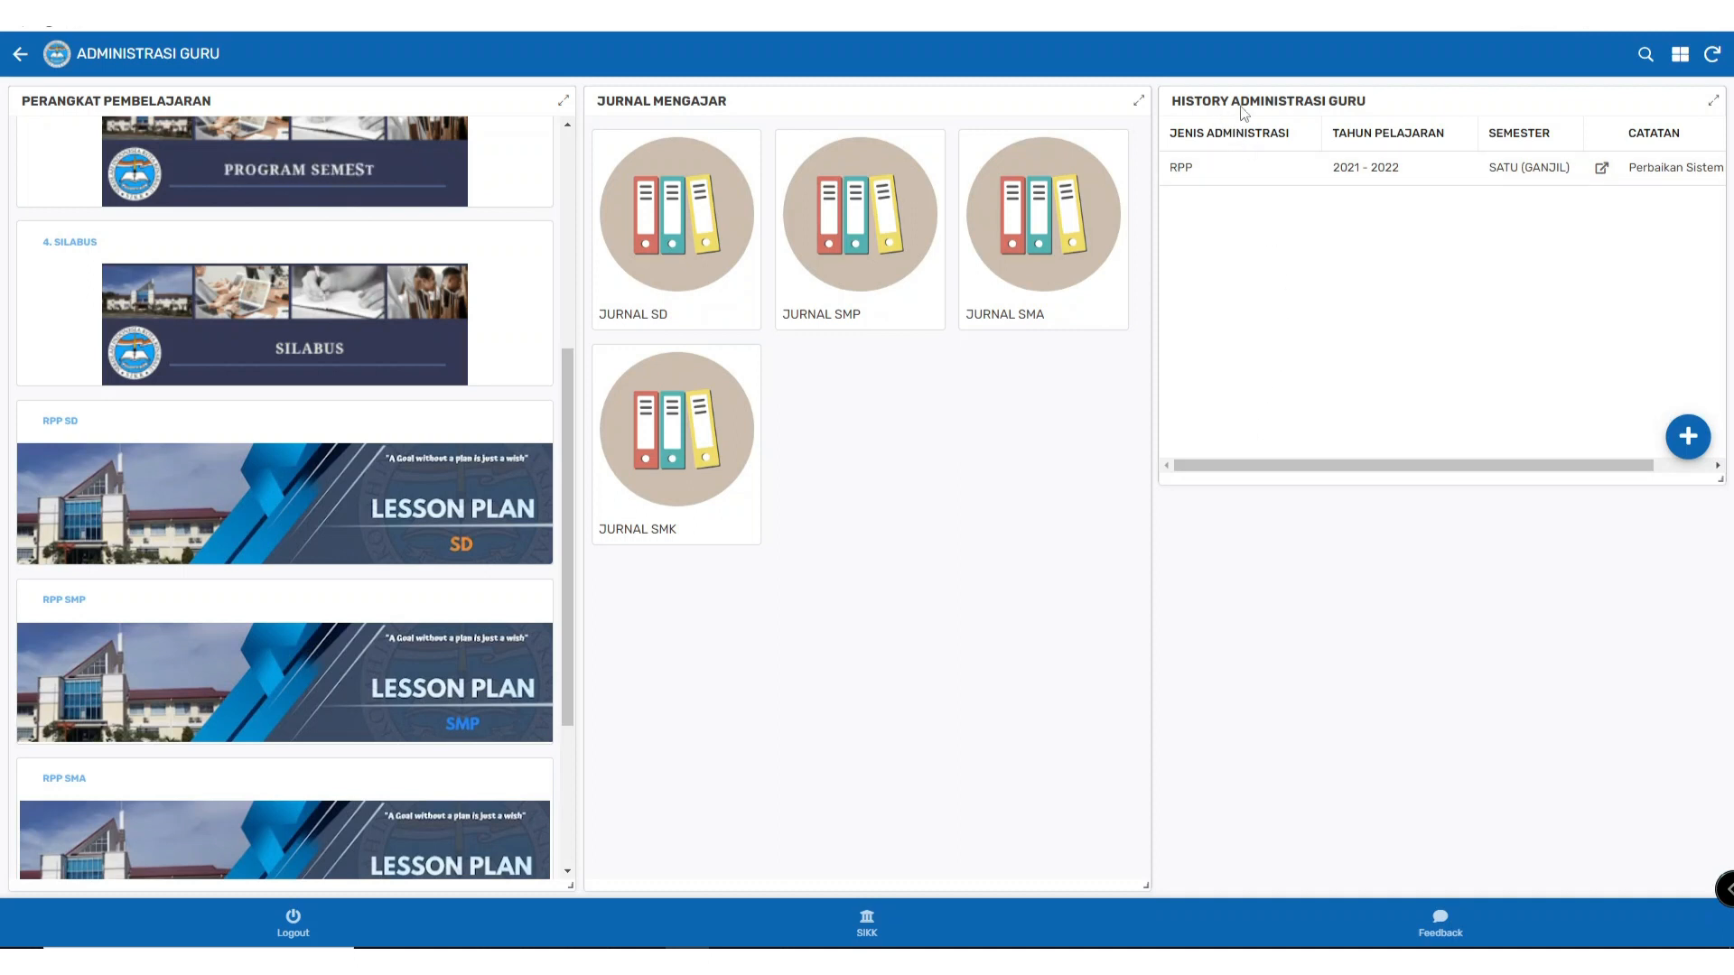
mouse_move(1269, 468)
left_mouse_down()
mouse_move(1364, 474)
mouse_move(1271, 456)
left_mouse_up()
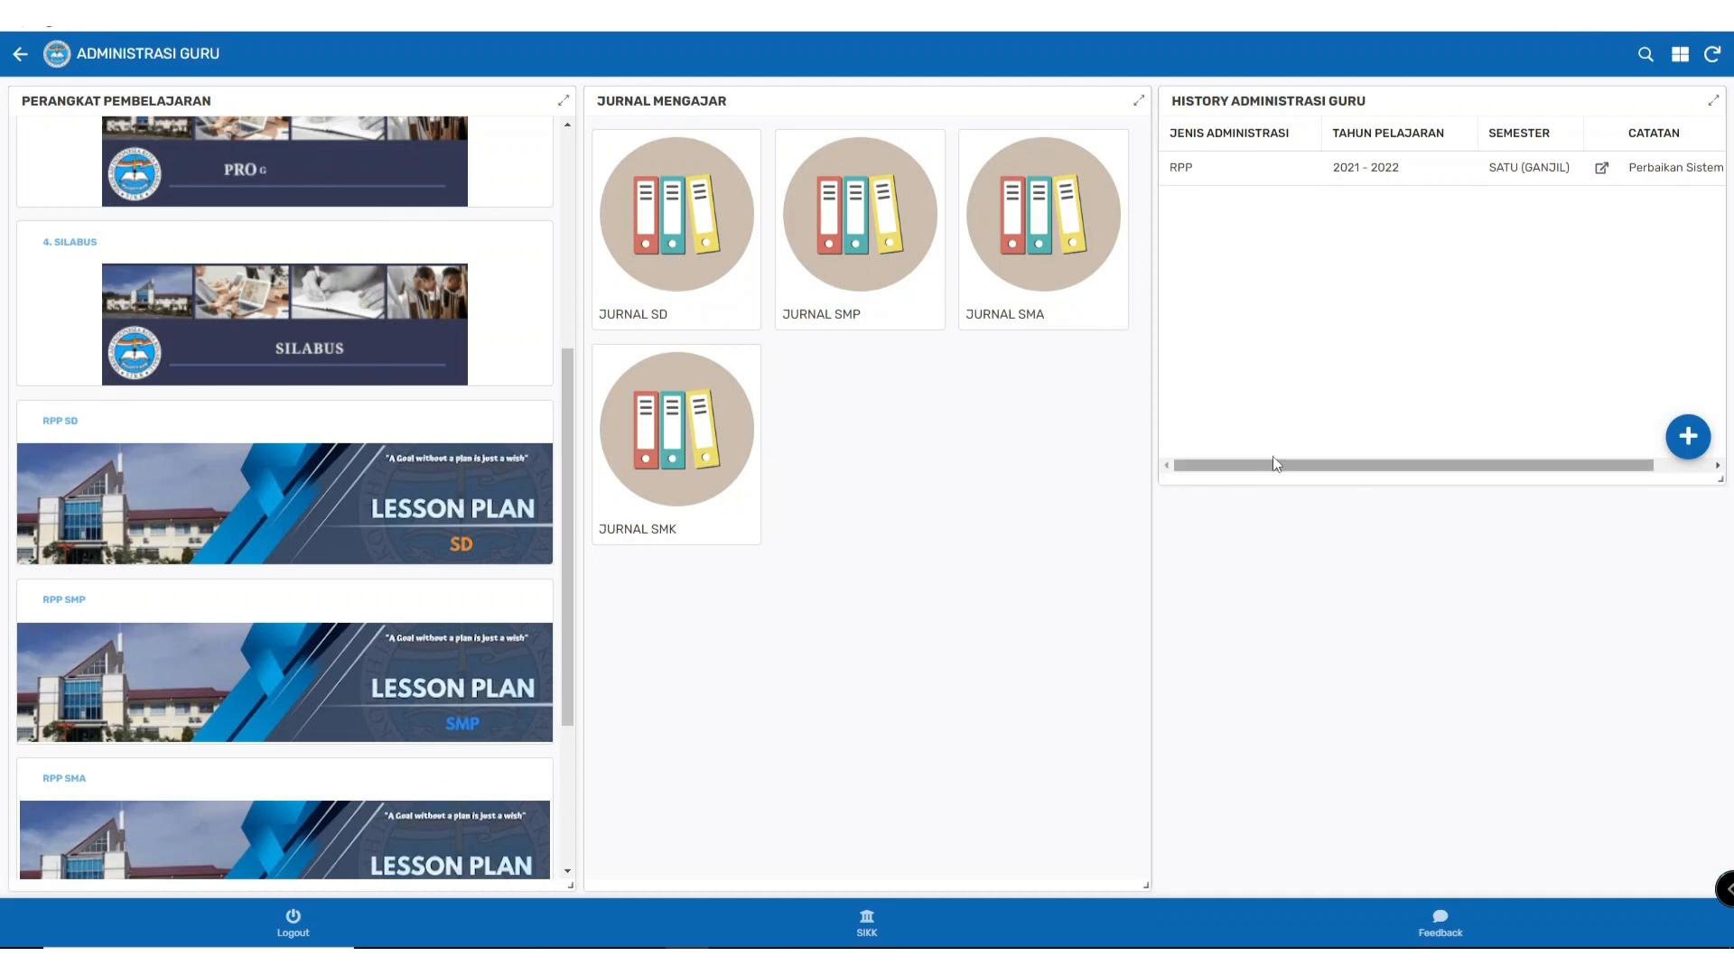
left_click(1370, 169)
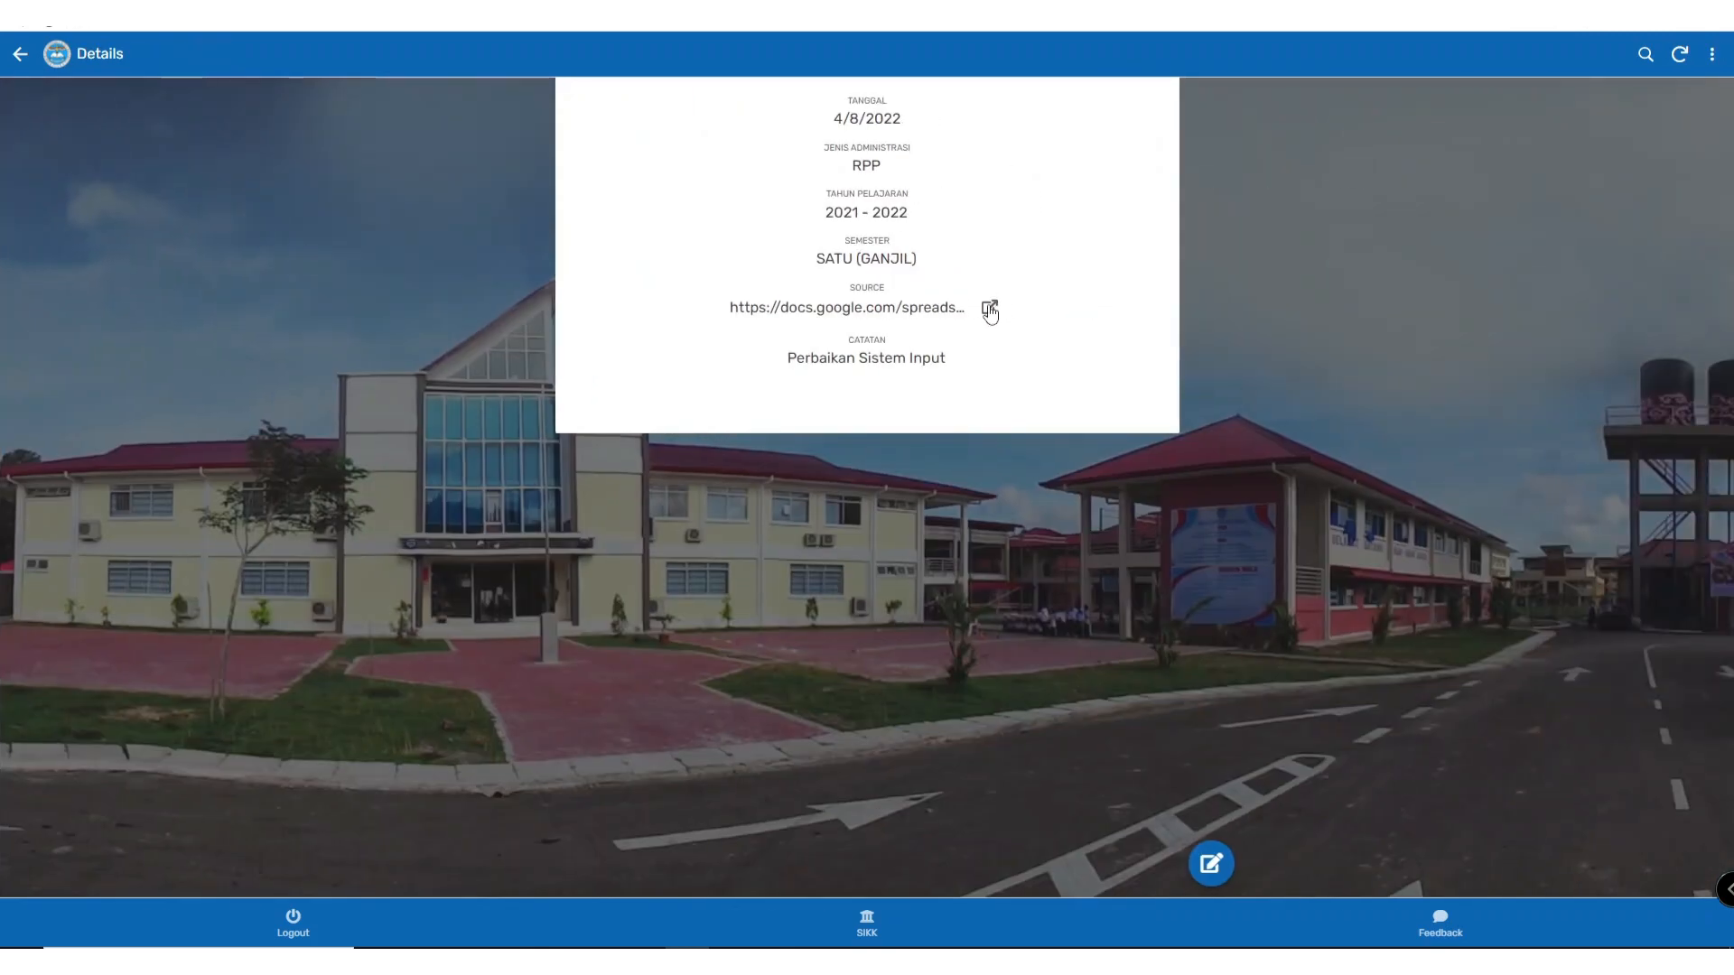
left_click(988, 312)
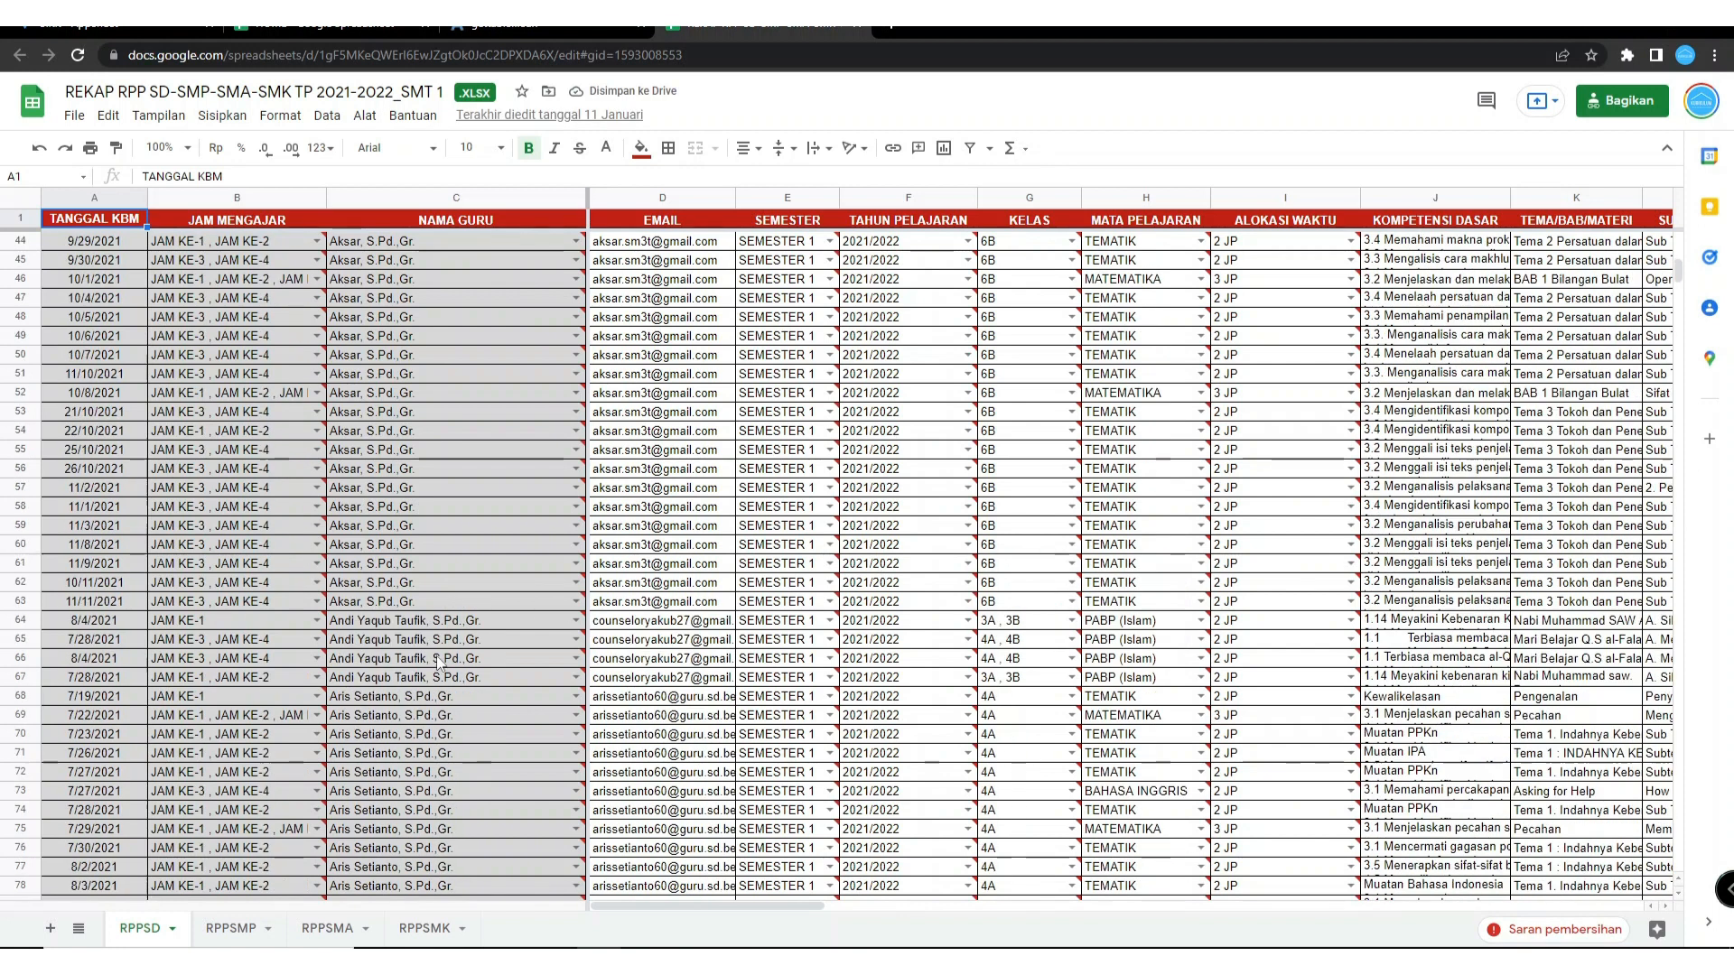
Step: Look through the RPPSMP, RPPSMA and RPPSD sheets of the recap, up to the LINK RPP SD column
left_click(232, 928)
left_click(327, 930)
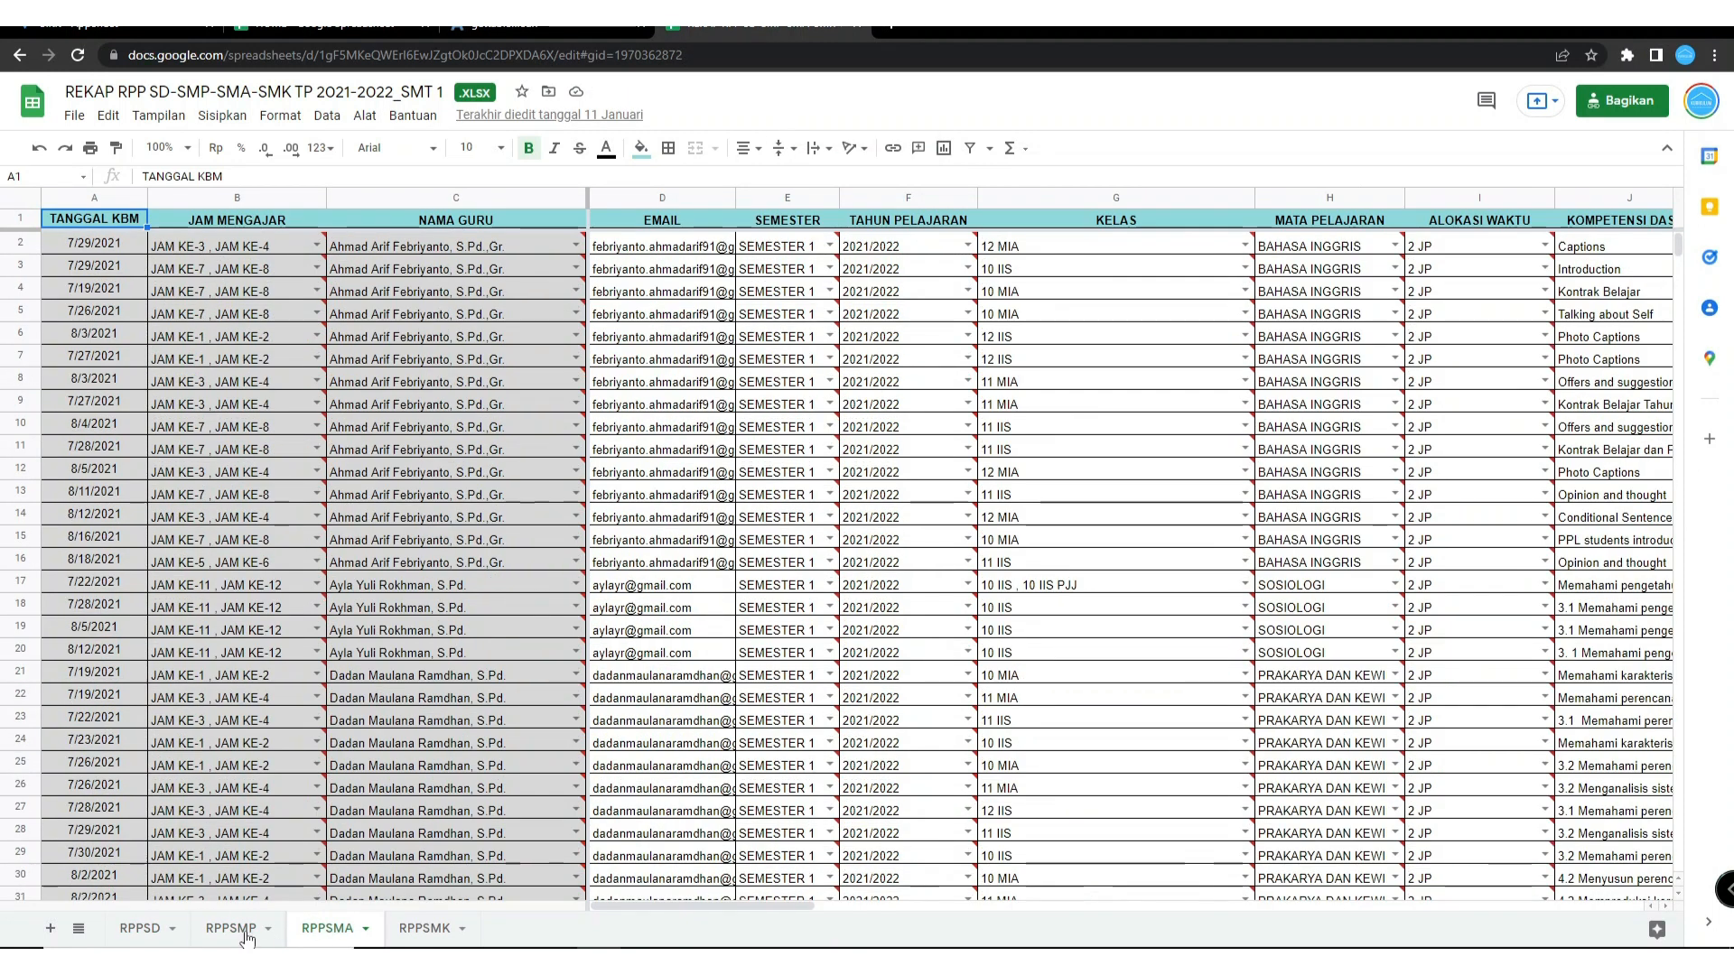
left_click(140, 928)
left_click_drag(711, 907, 1551, 944)
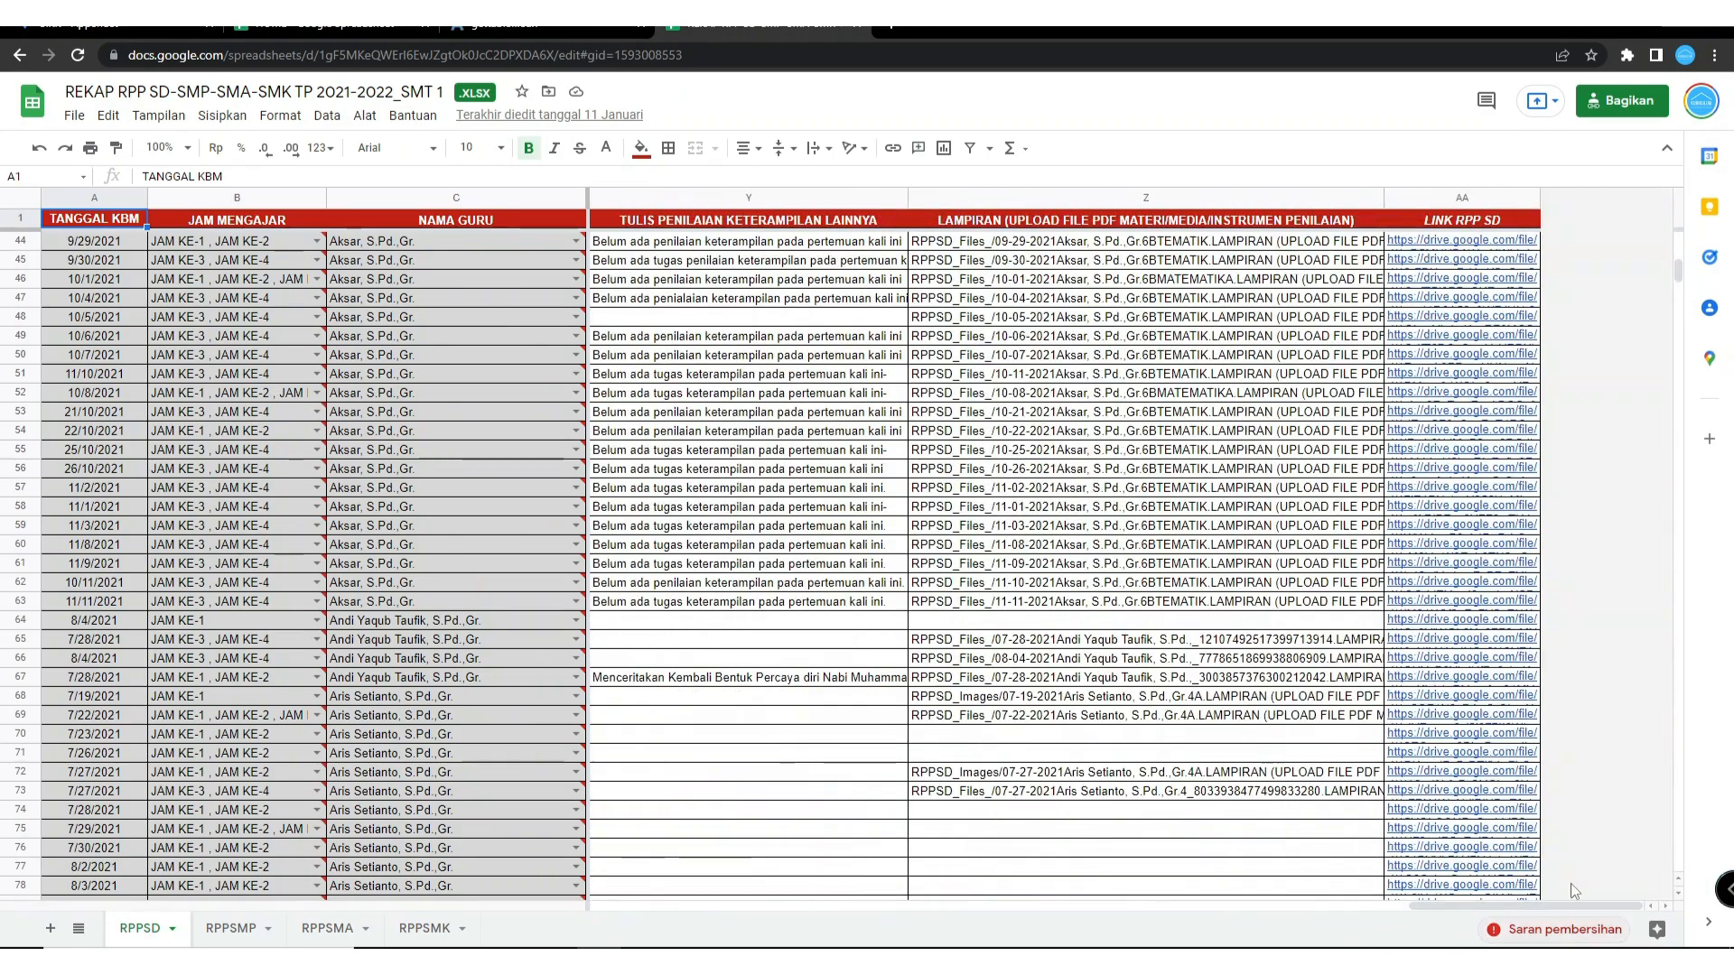
scroll(1456, 362, "down", 6)
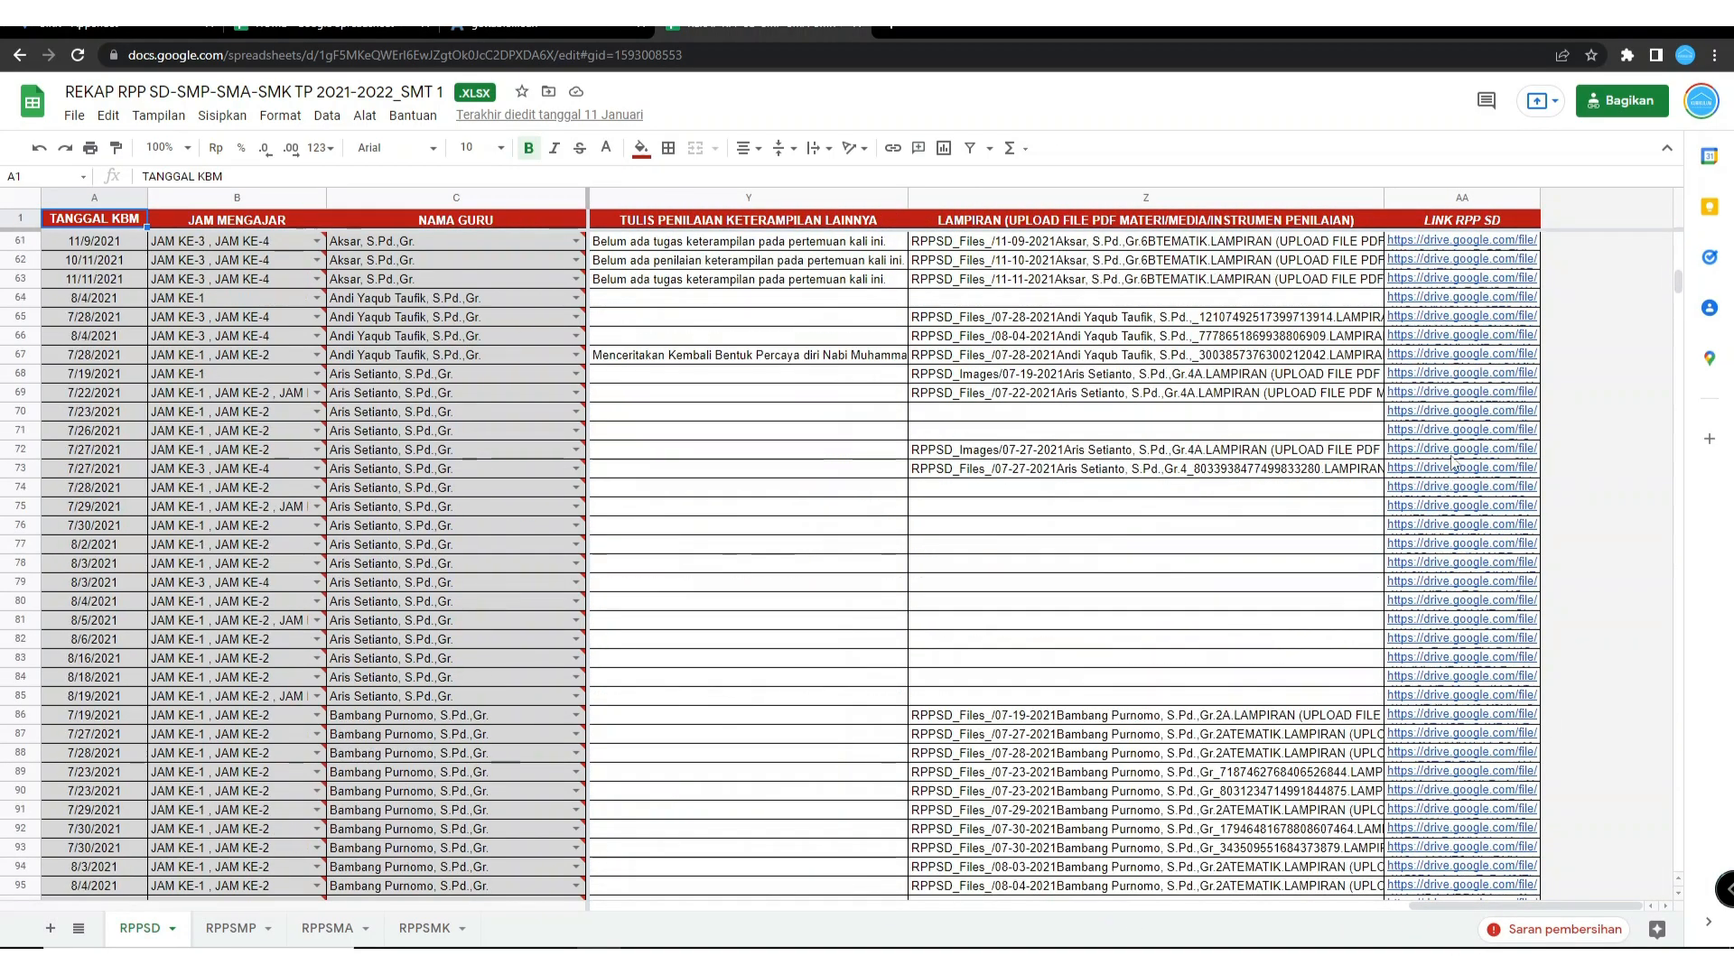
left_click(1490, 431)
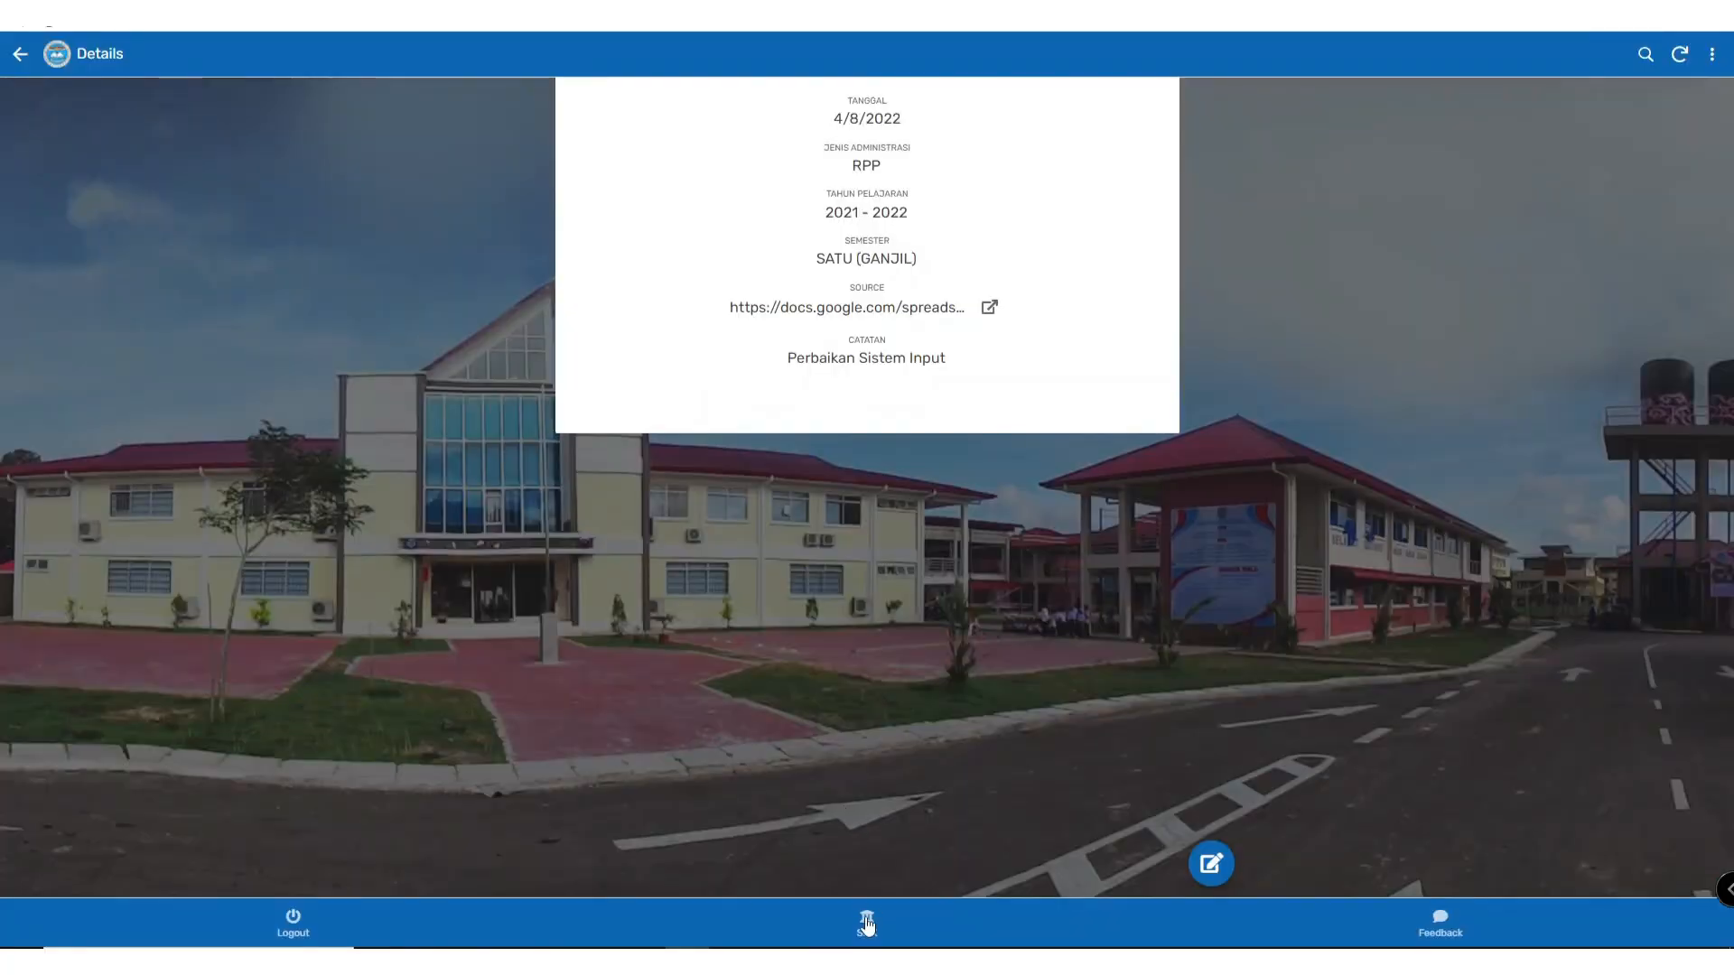
Step: Go back to the SIKK home page and view the ARSIP UJIAN section and the INFO GRAFIK student chart
left_click(867, 923)
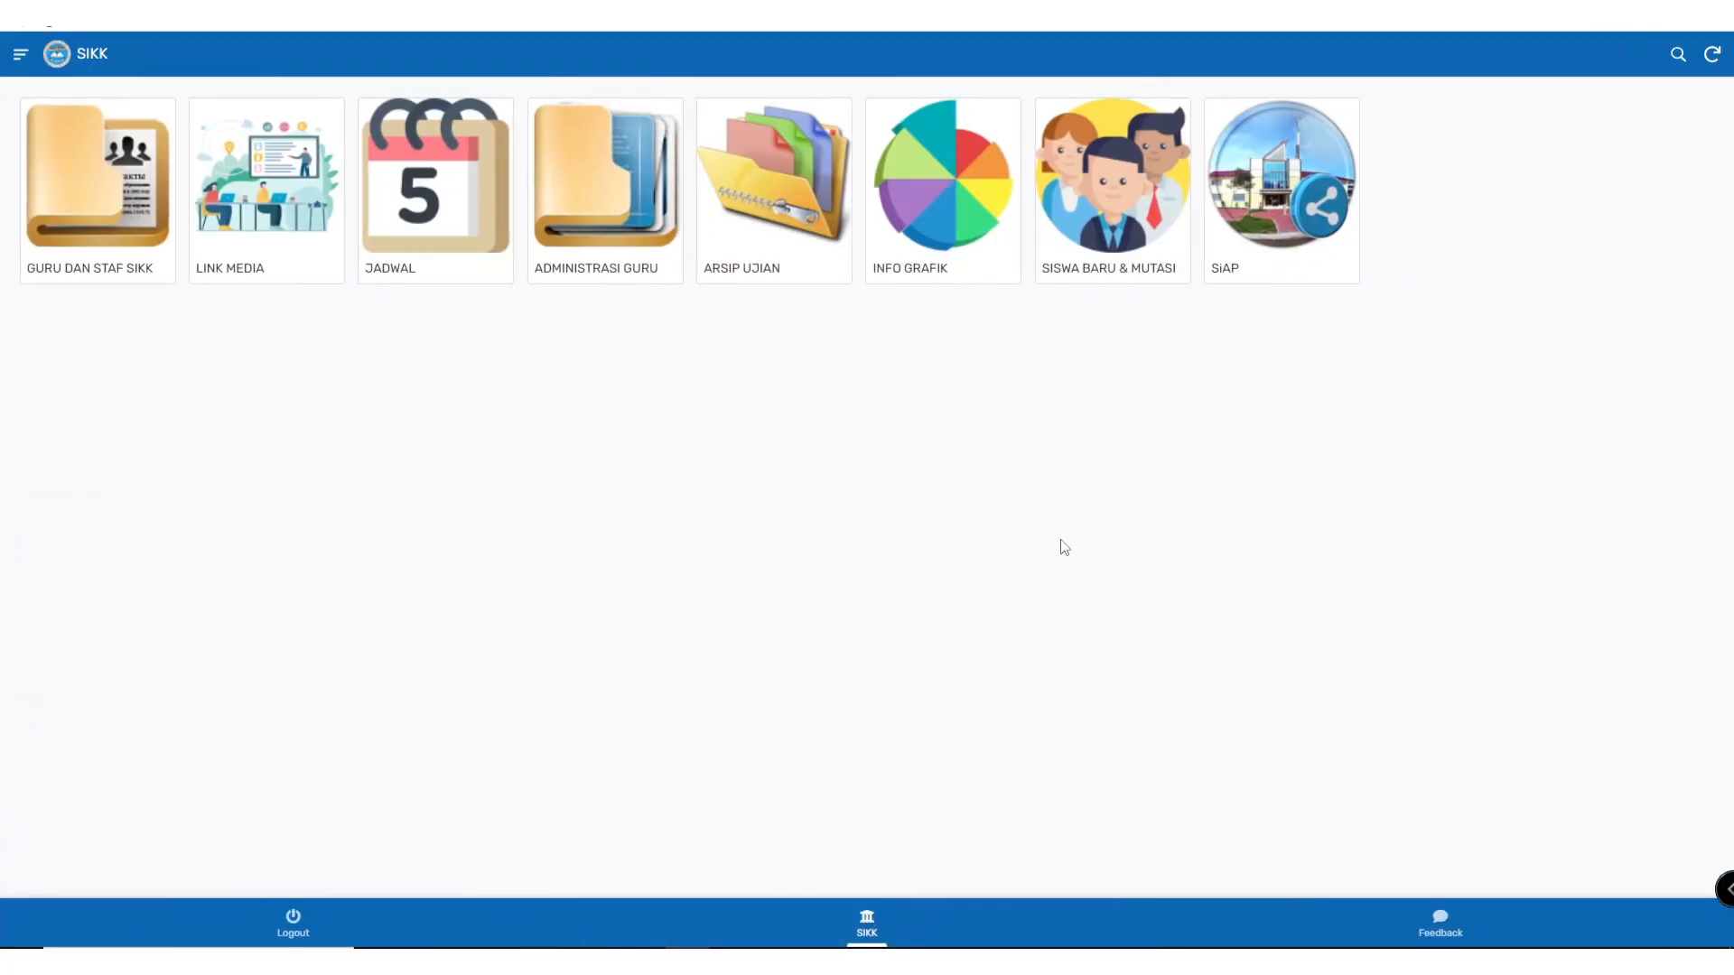
left_click(810, 213)
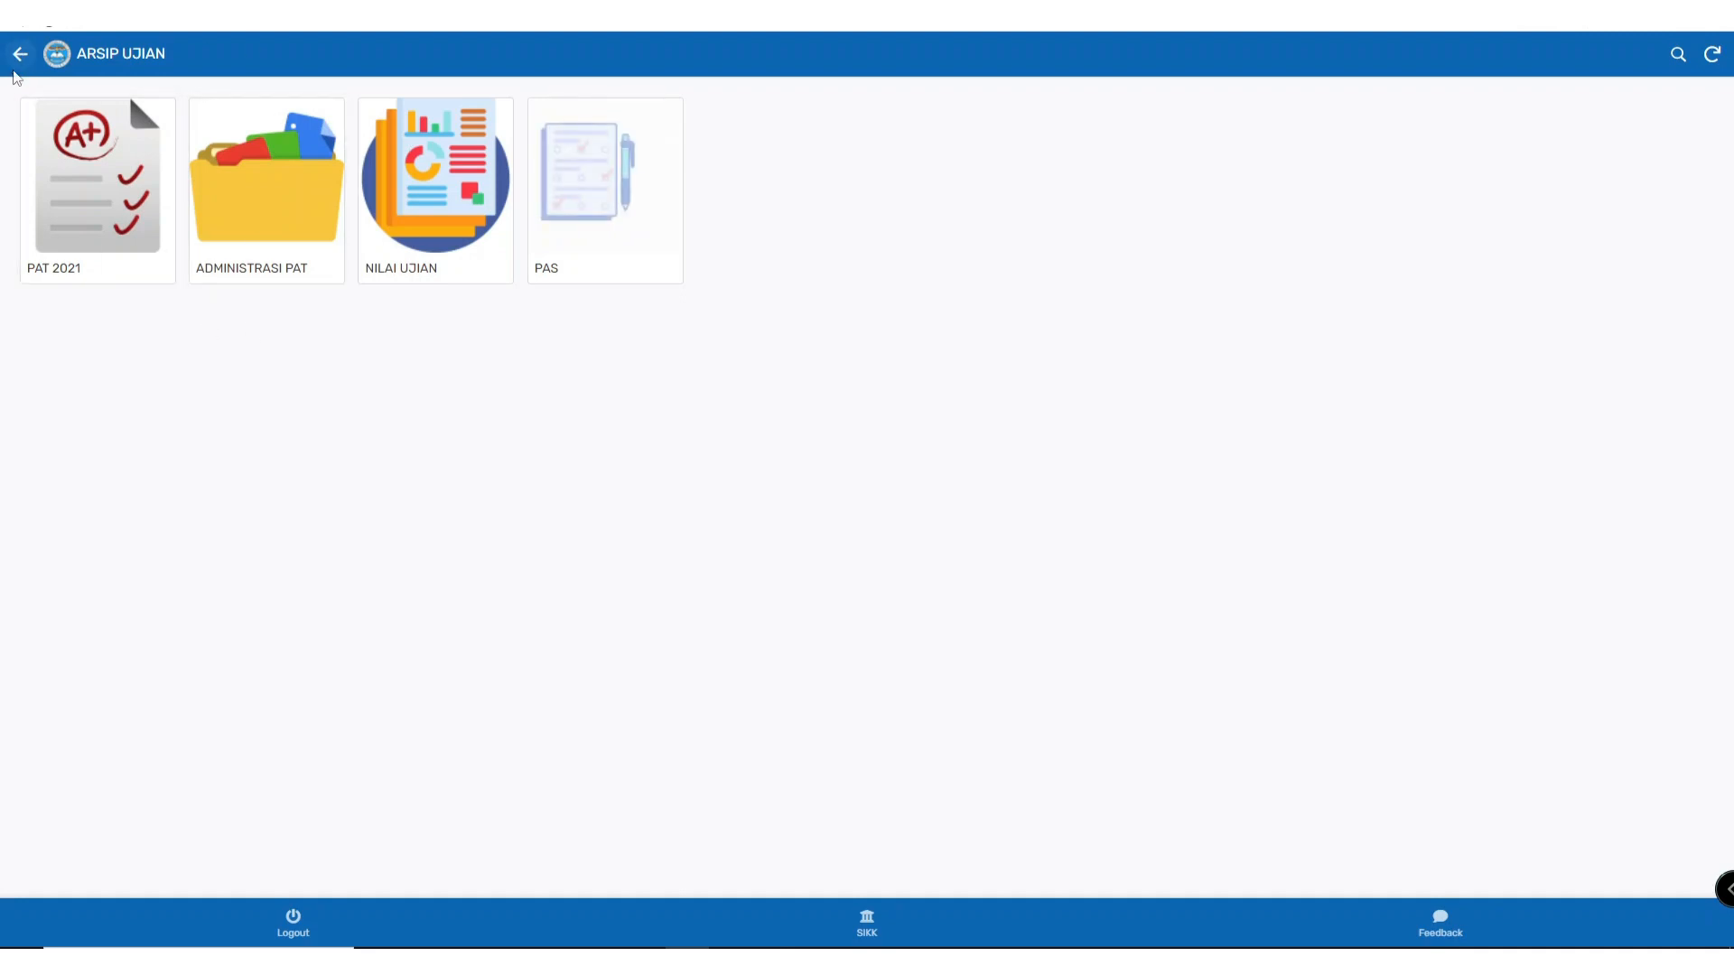
left_click(19, 56)
left_click(927, 241)
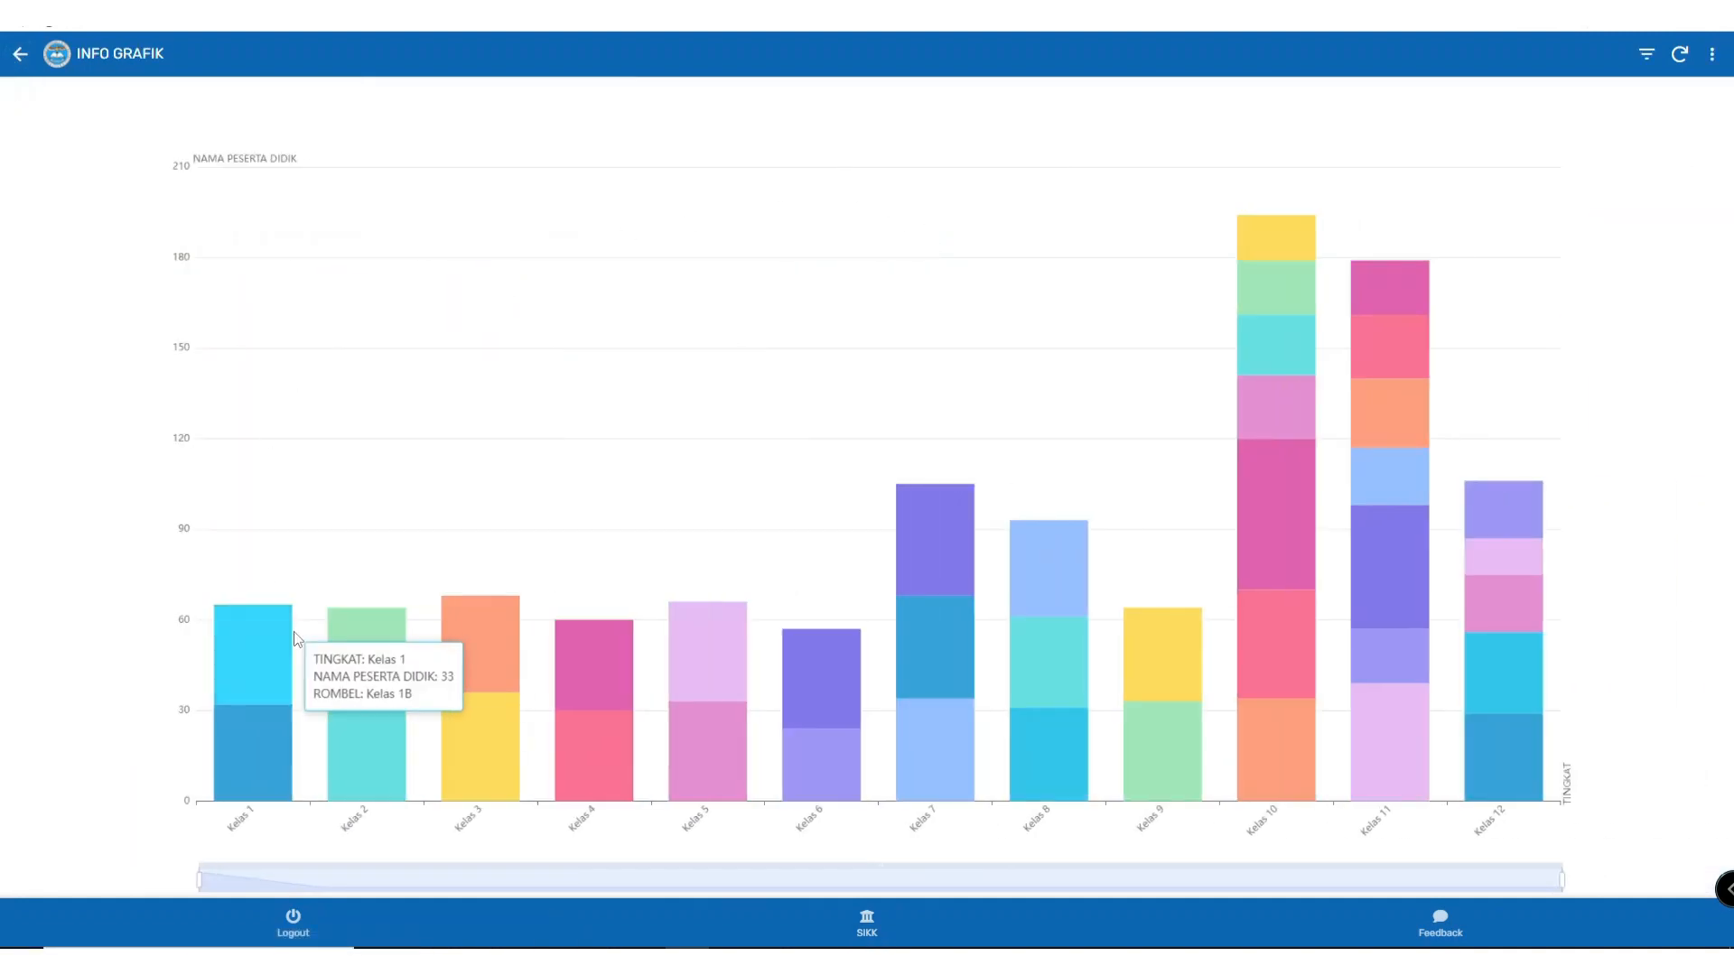
mouse_move(237, 766)
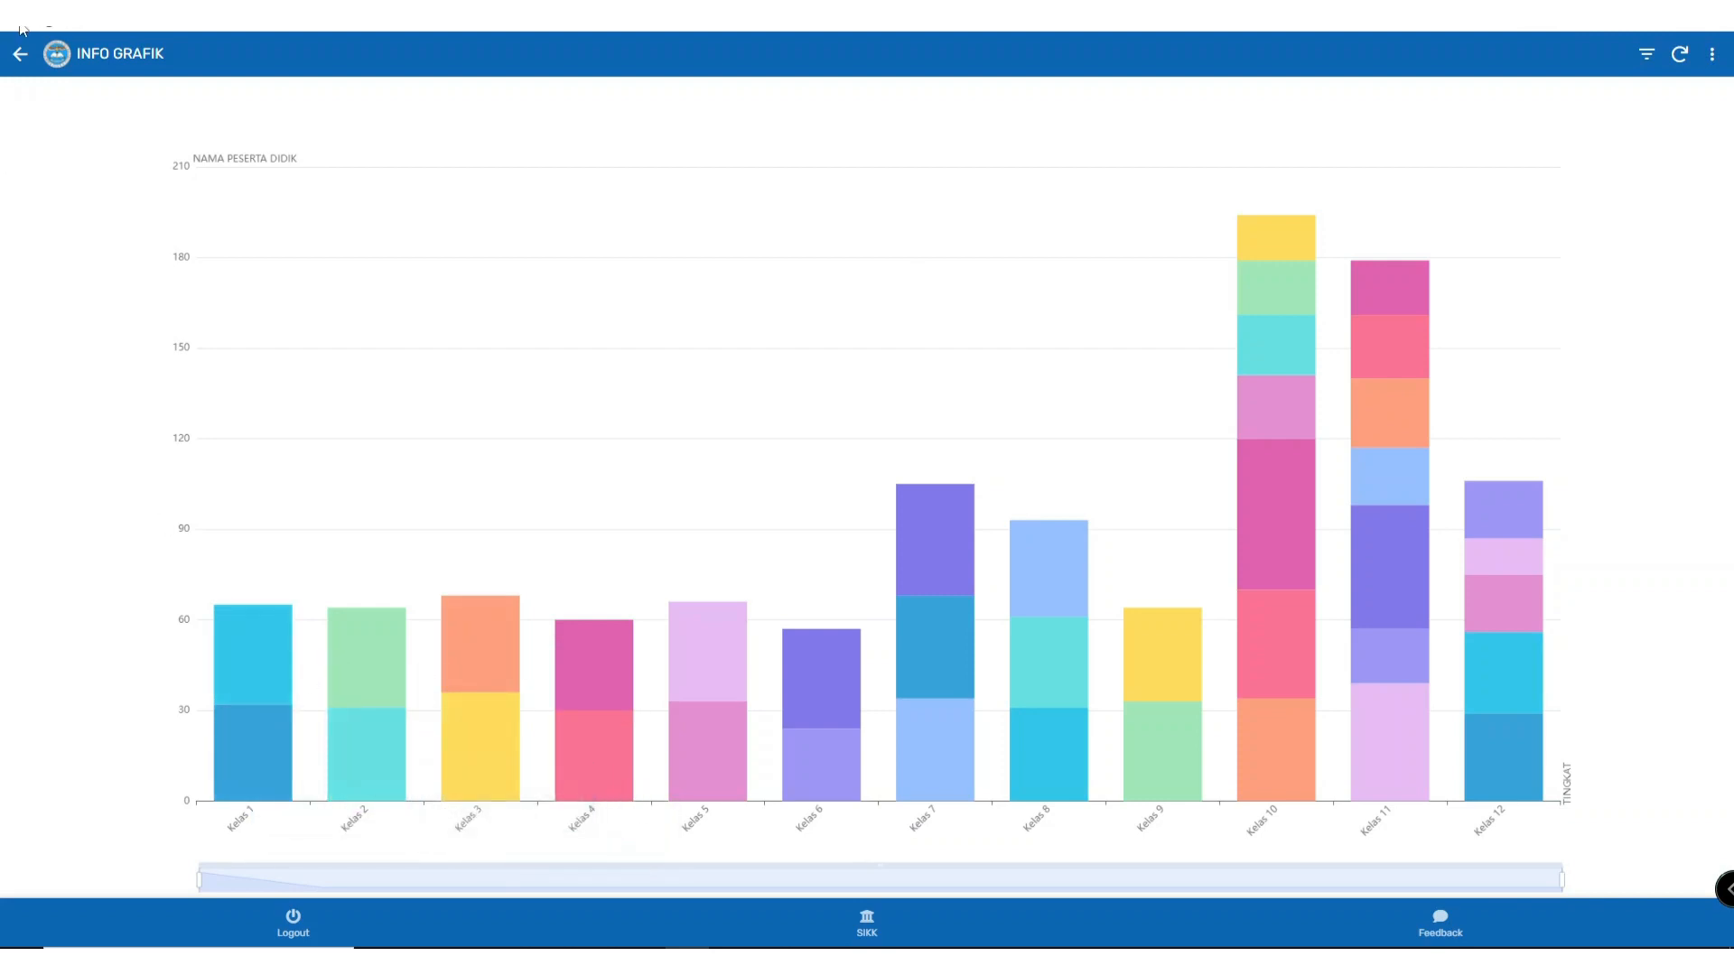
left_click(20, 54)
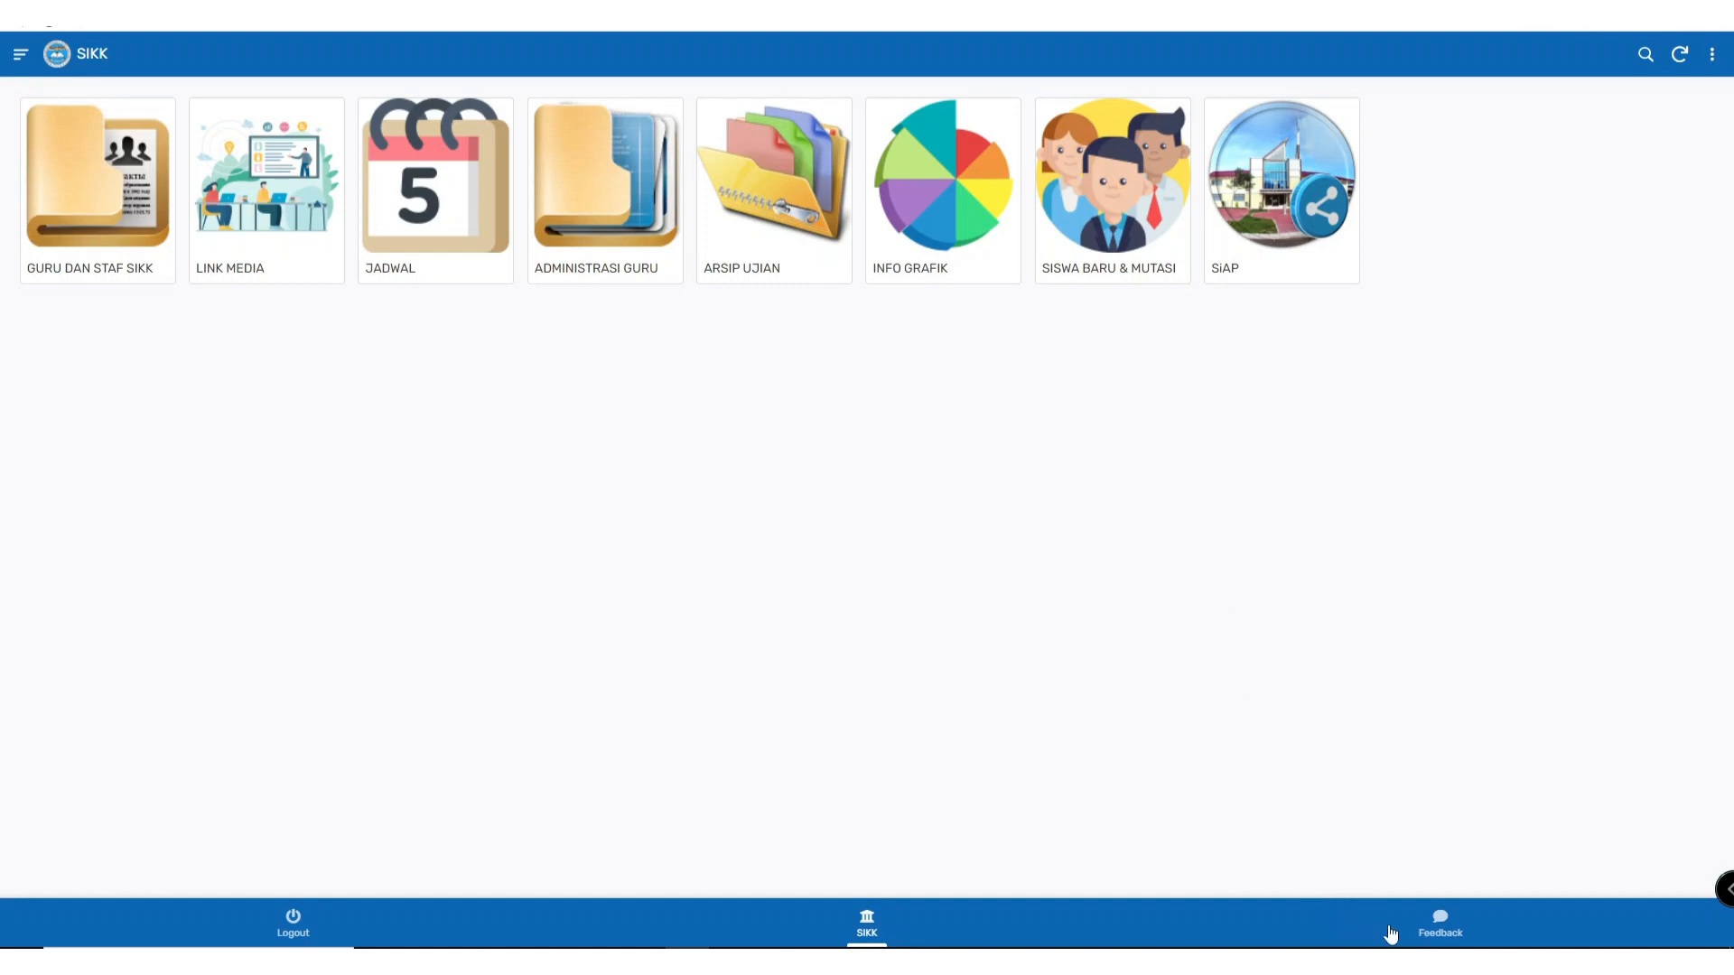
Step: Open a new feedback form from the Feedback list, set the rating to 5, and leave it without saving
left_click(1439, 930)
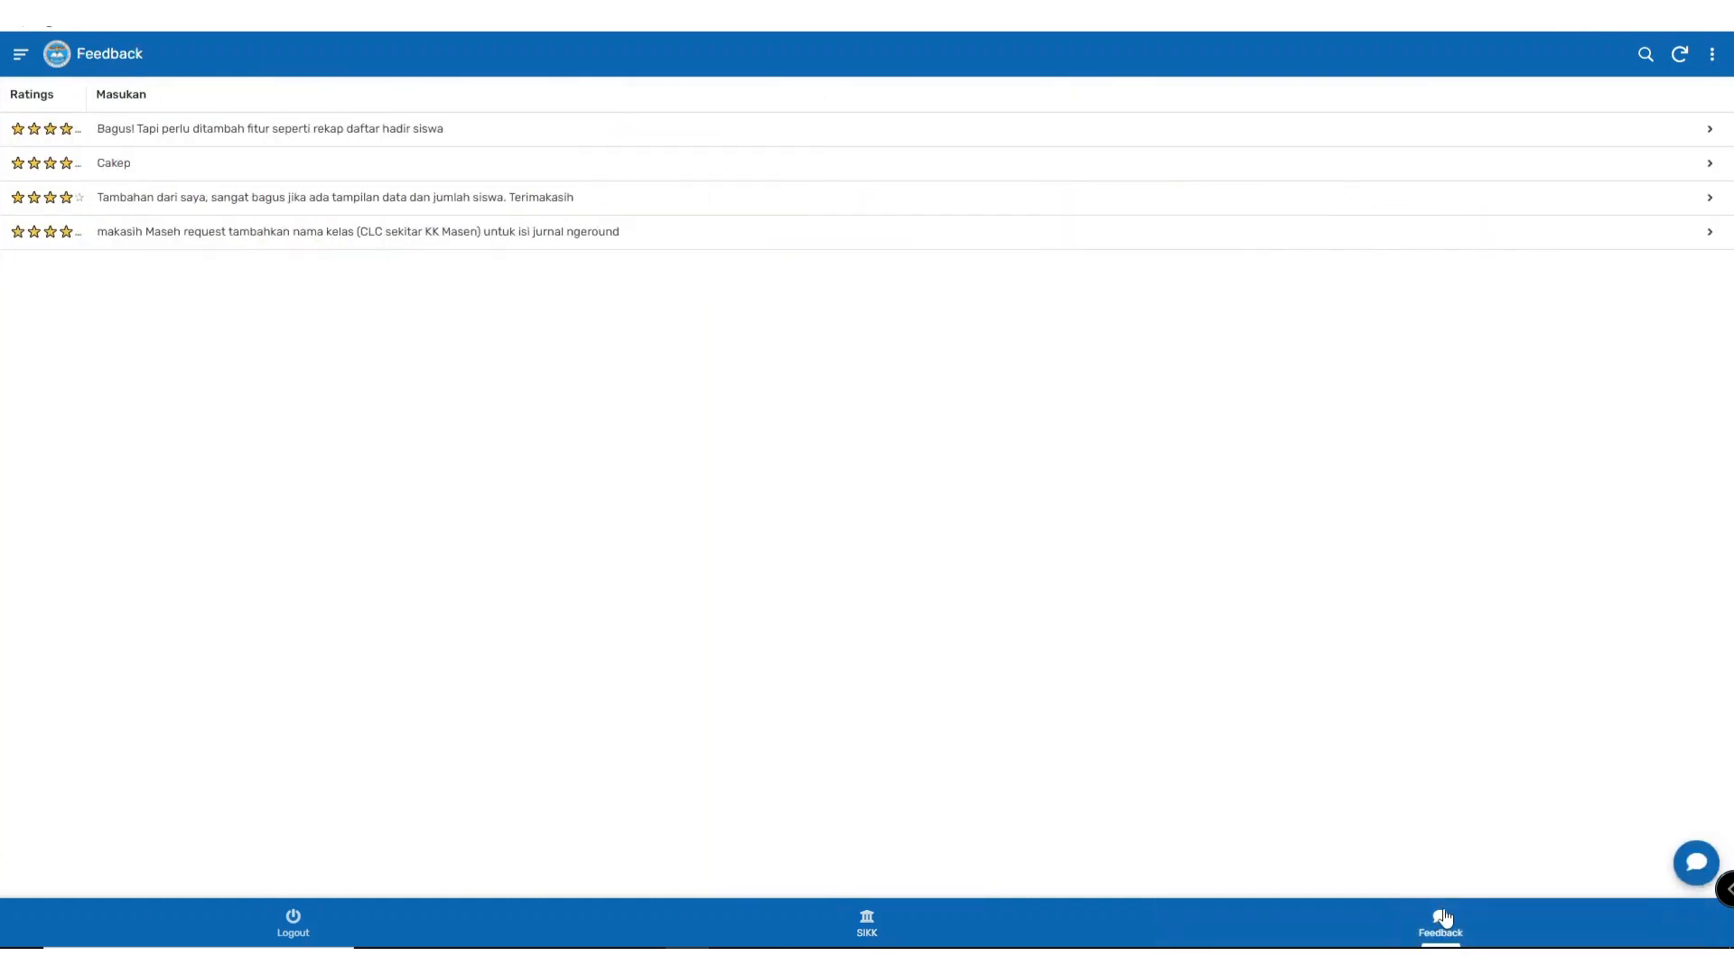
left_click(1688, 866)
left_click(655, 255)
left_click_drag(655, 256, 1047, 256)
left_click(695, 392)
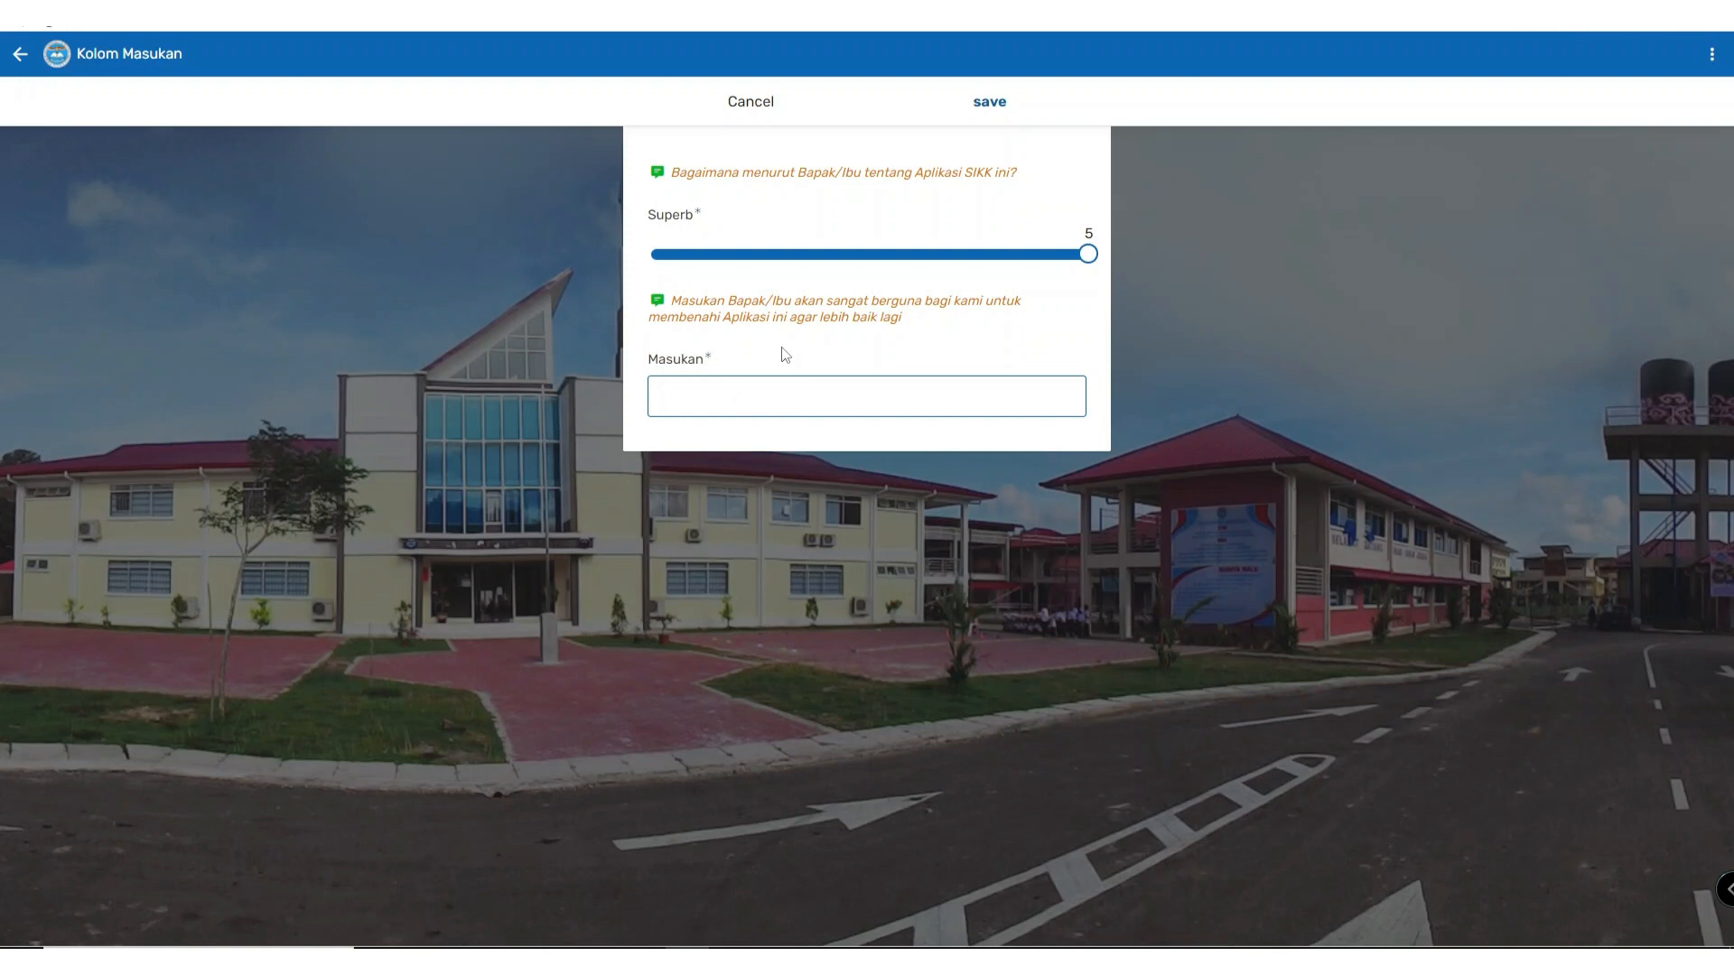
left_click(25, 57)
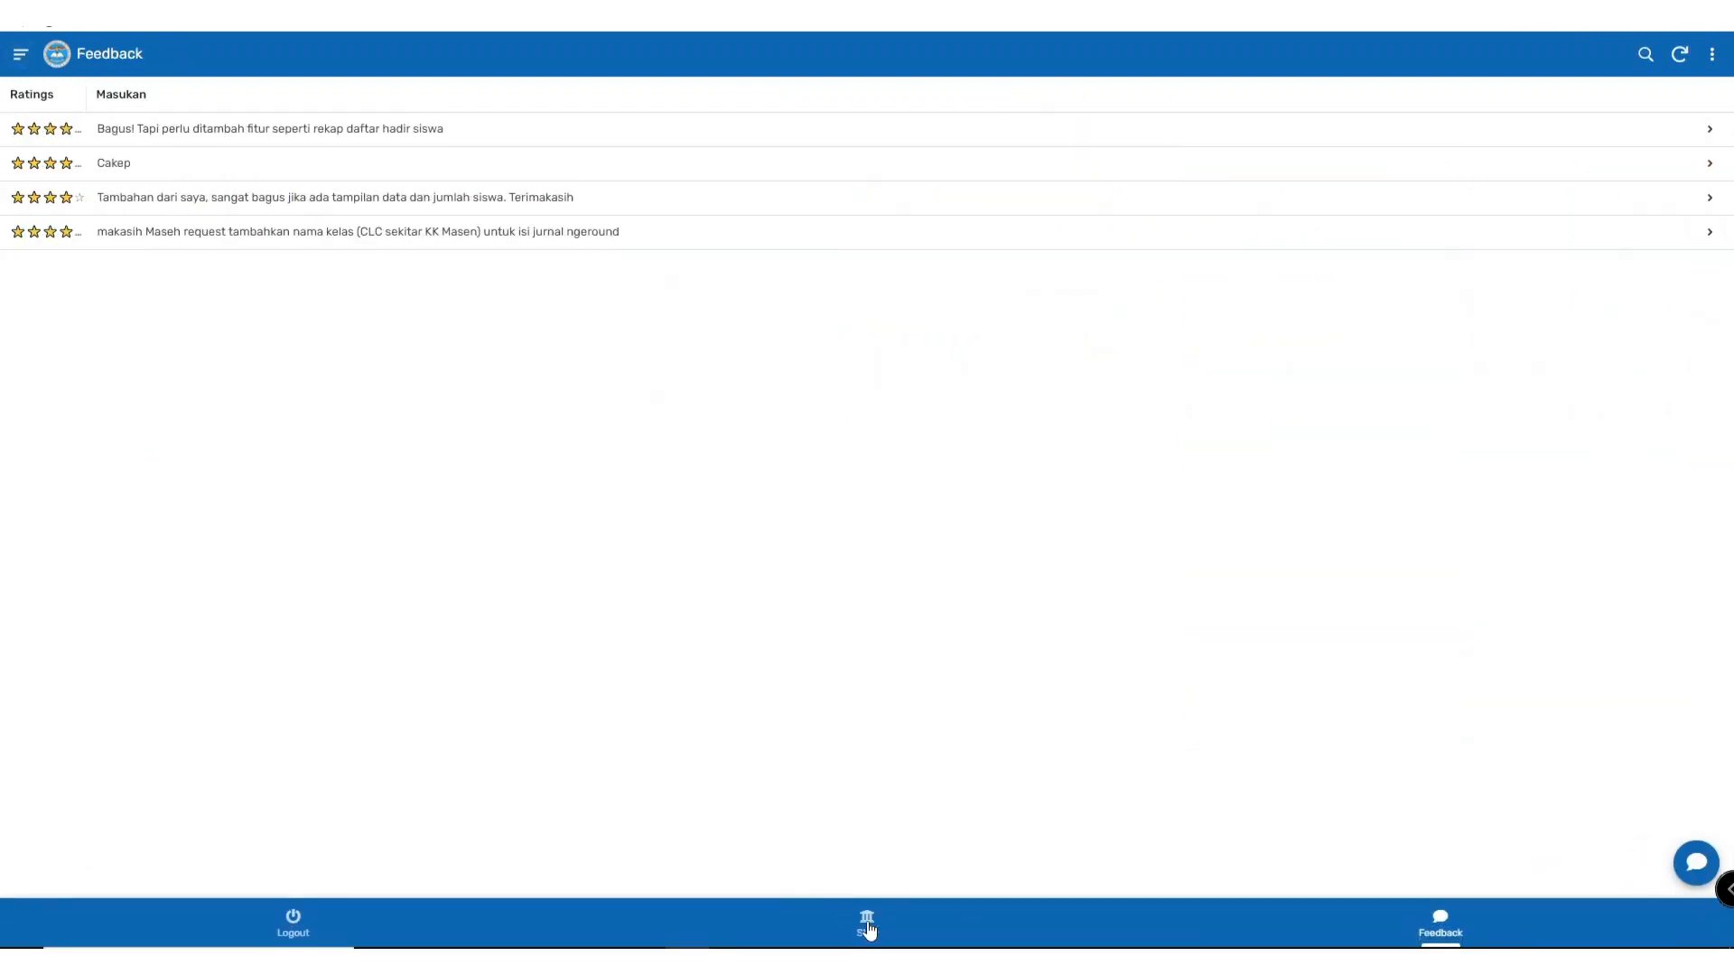
Step: Return to the SIKK home page and log out of the app
left_click(867, 926)
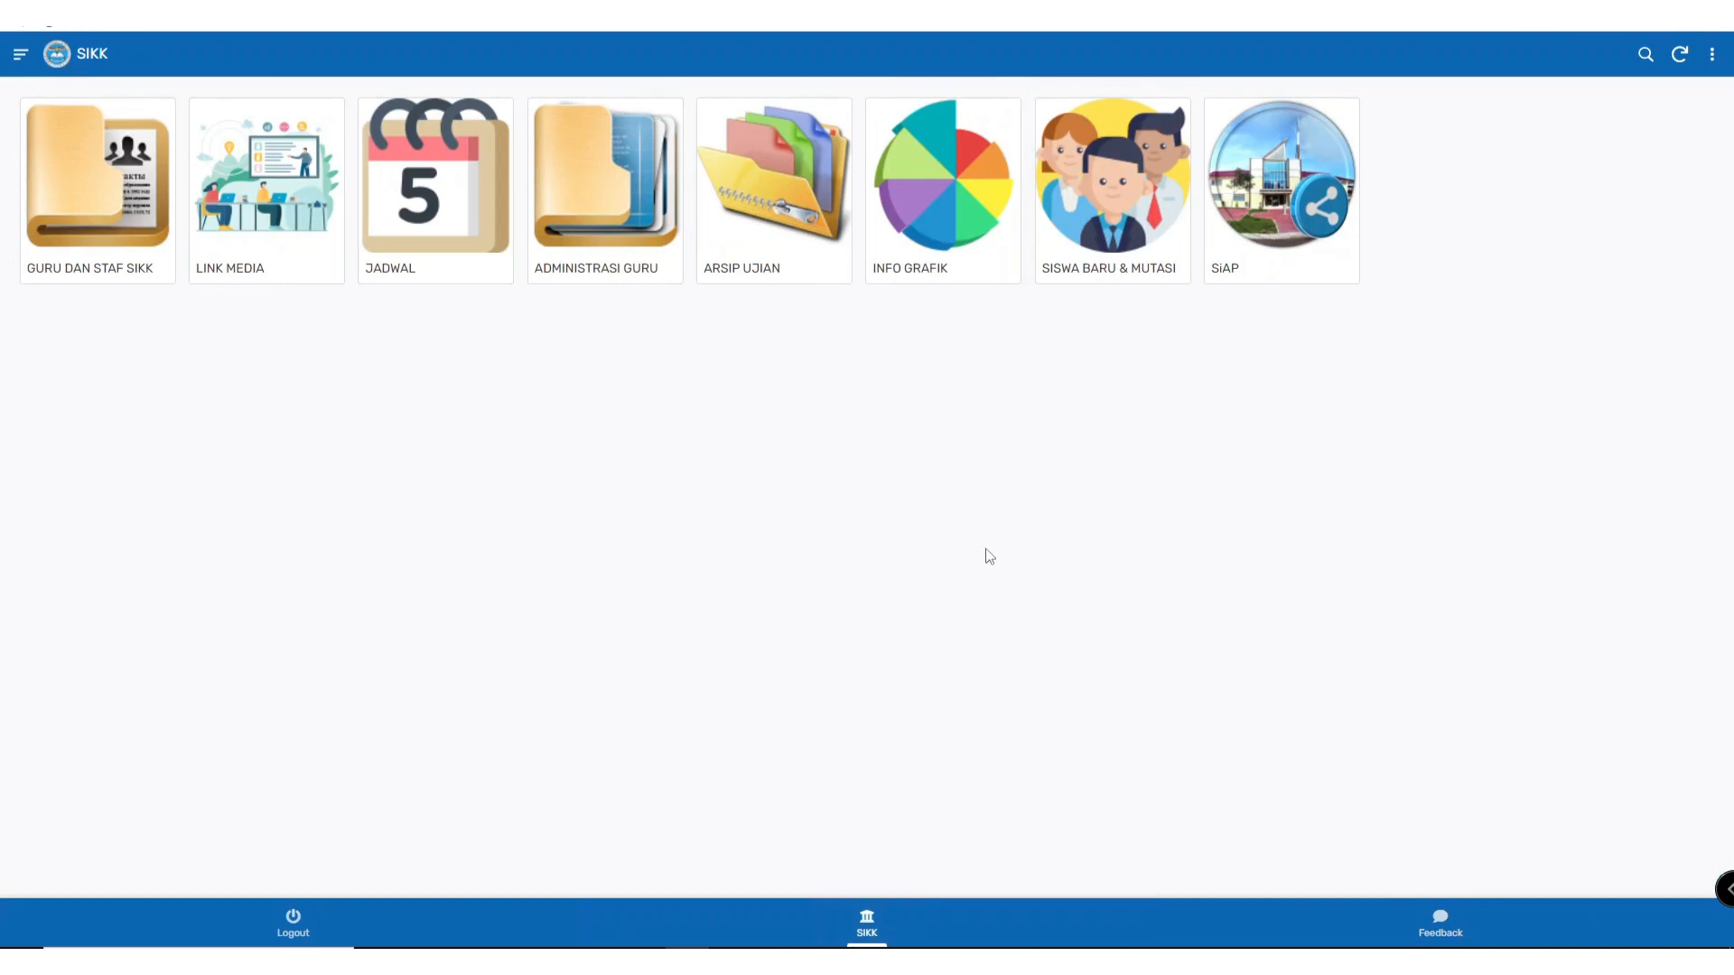
left_click(293, 927)
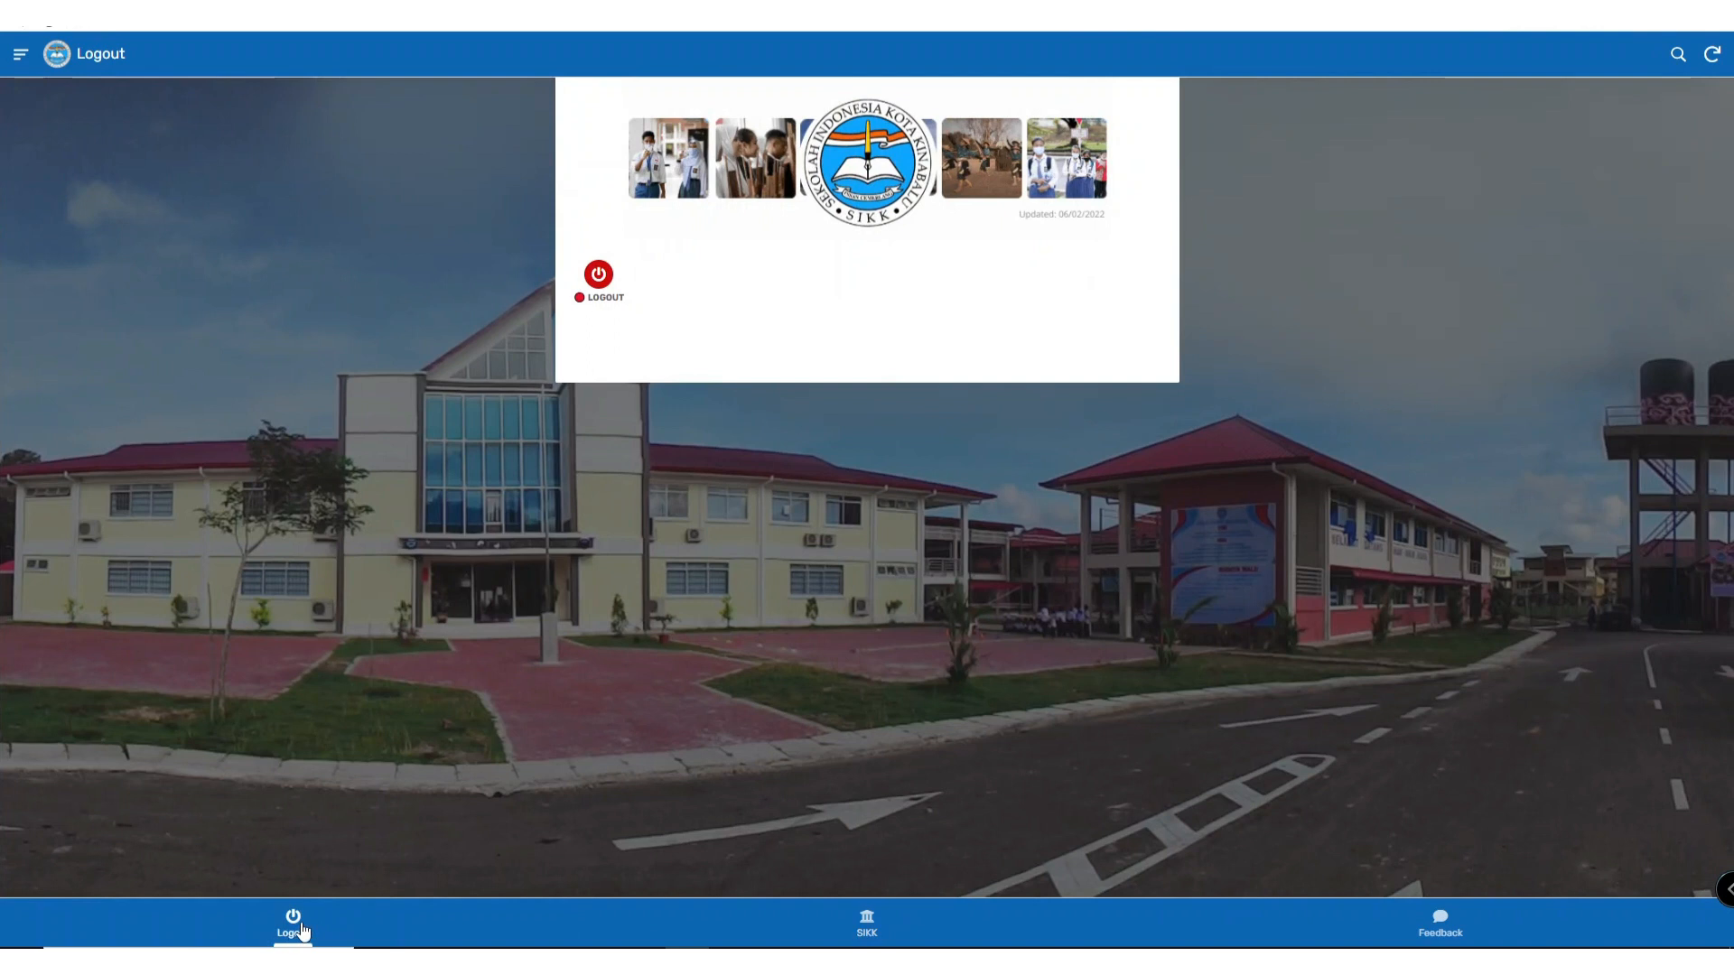
left_click(599, 274)
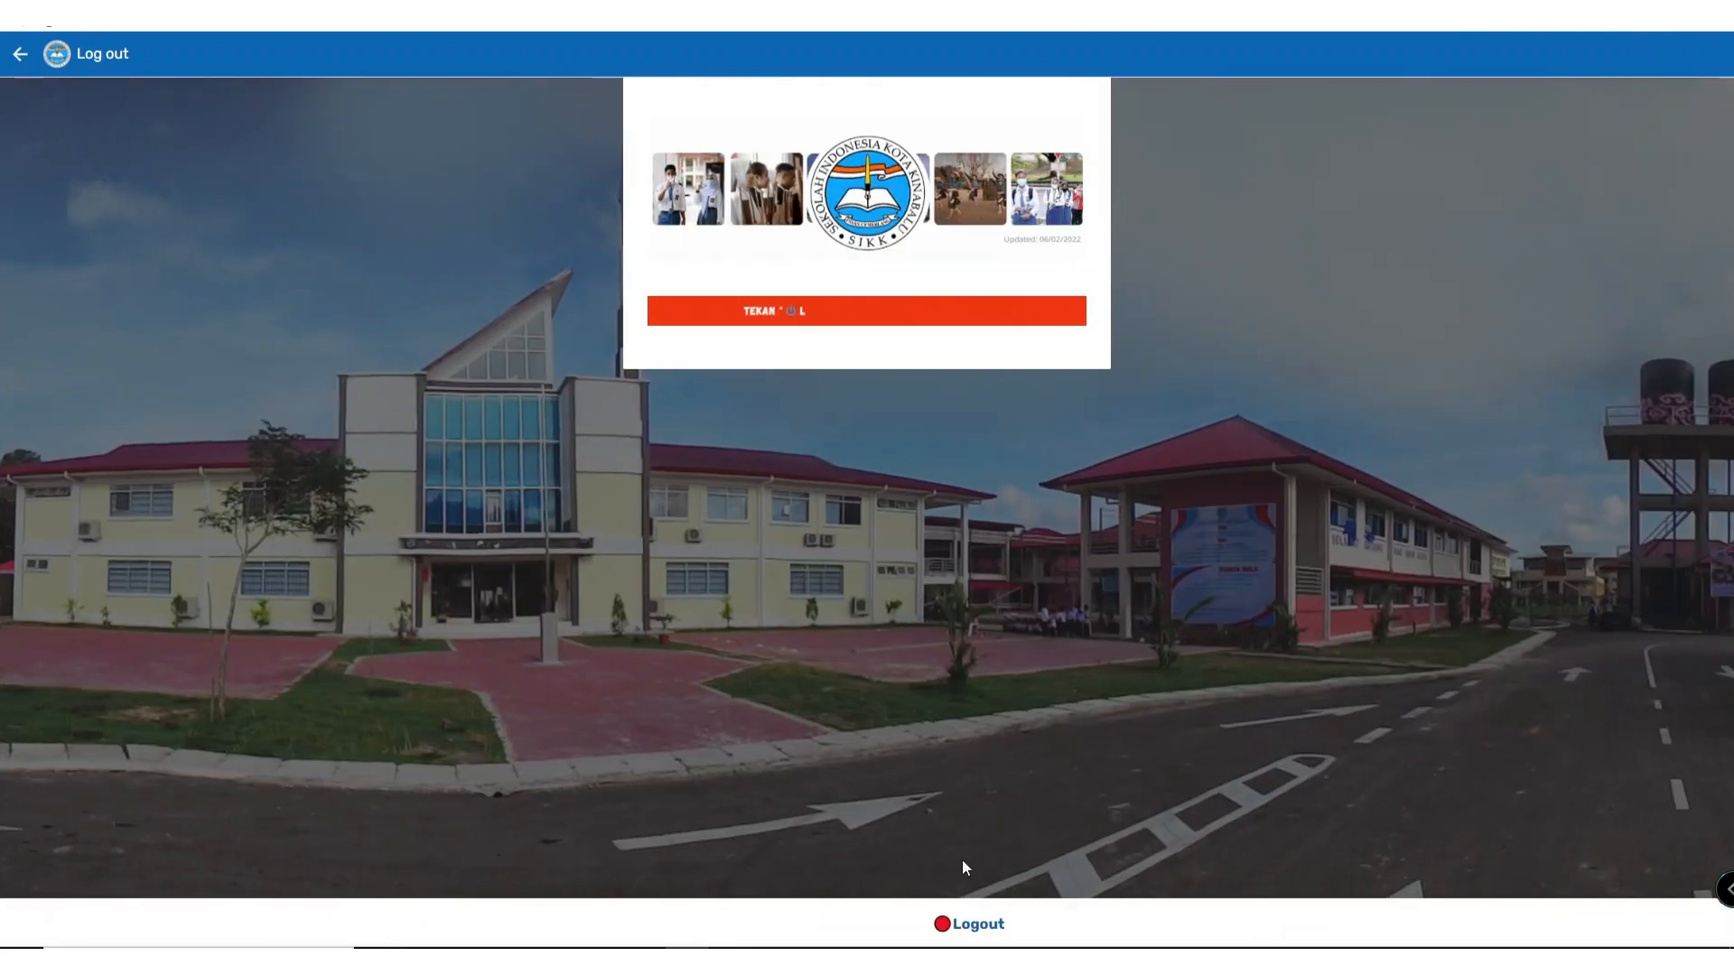
left_click(955, 925)
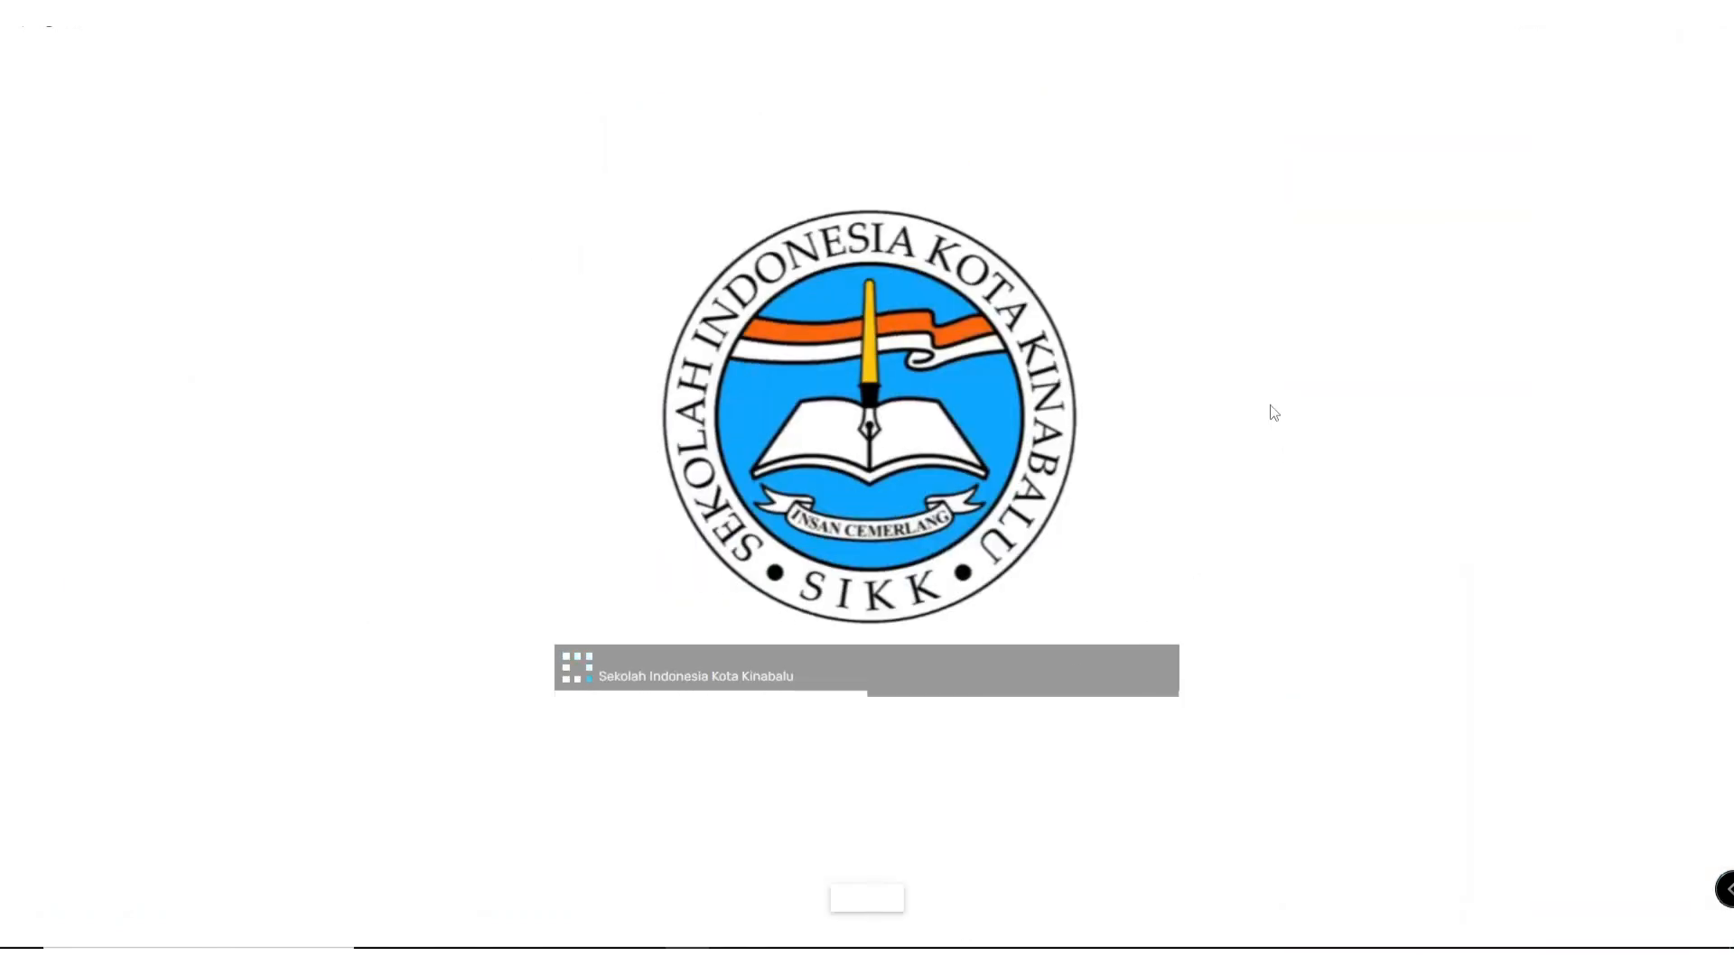